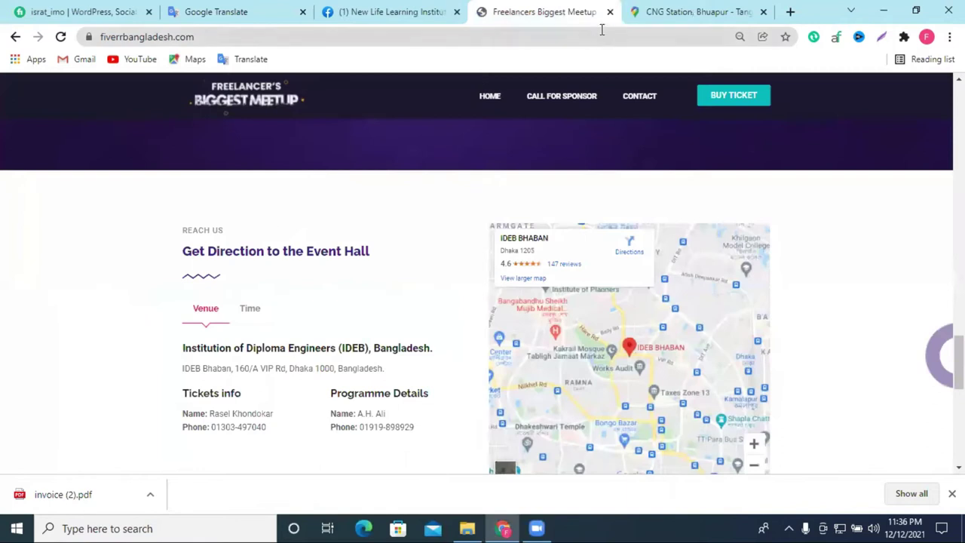
Step: Close the Freelancers Biggest Meetup tab and exit Google Chrome
left_click(611, 12)
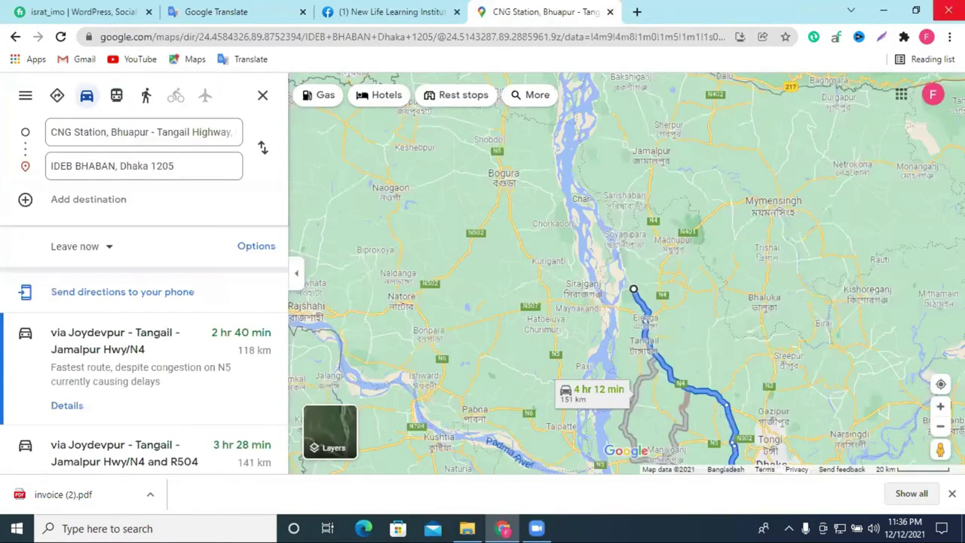
left_click(948, 10)
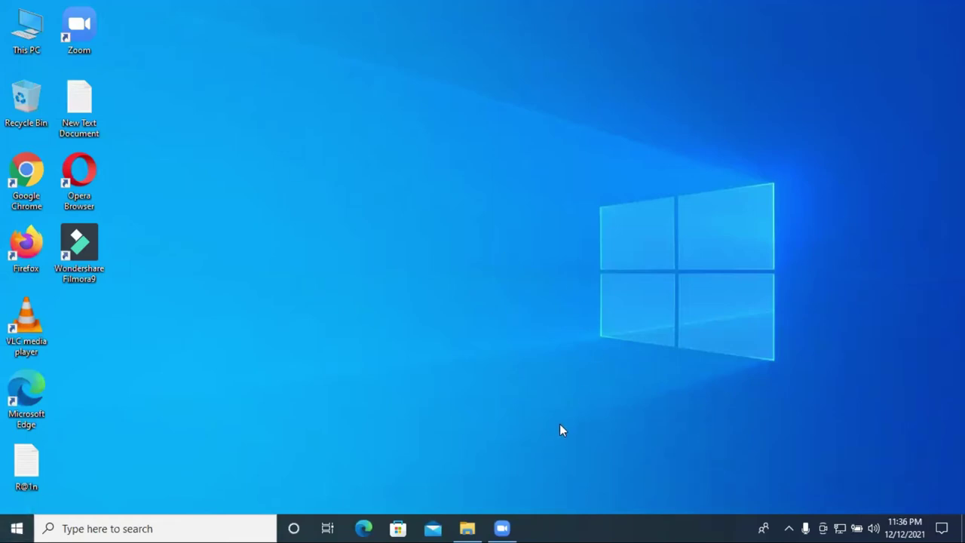
left_click(13, 527)
Step: Launch XAMPP Control Panel, stop and restart Apache and MySQL, then close it
left_click(13, 527)
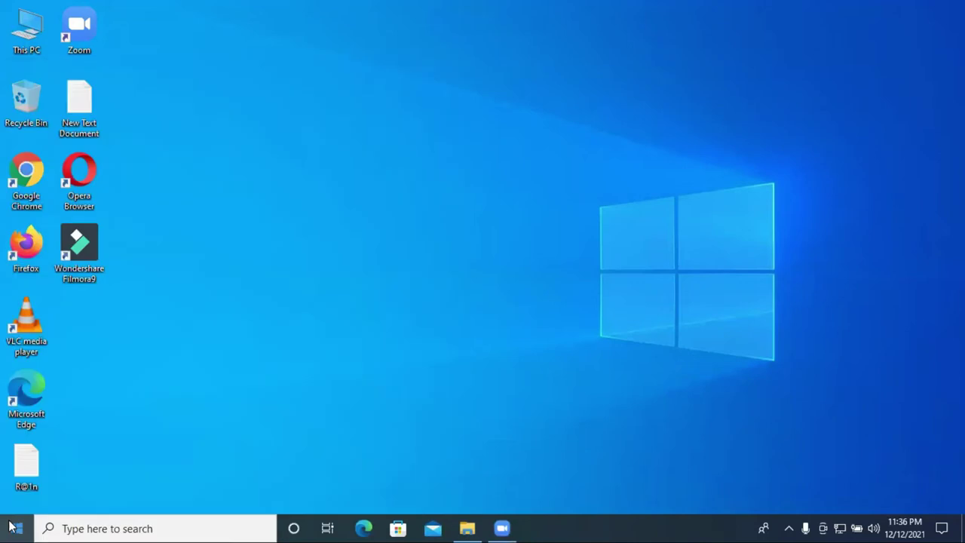
left_click(12, 527)
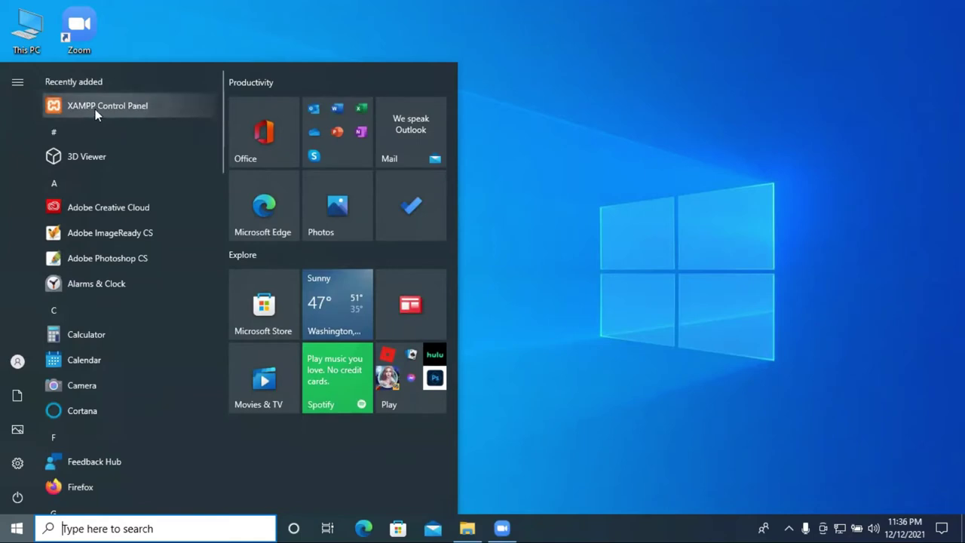
left_click(97, 109)
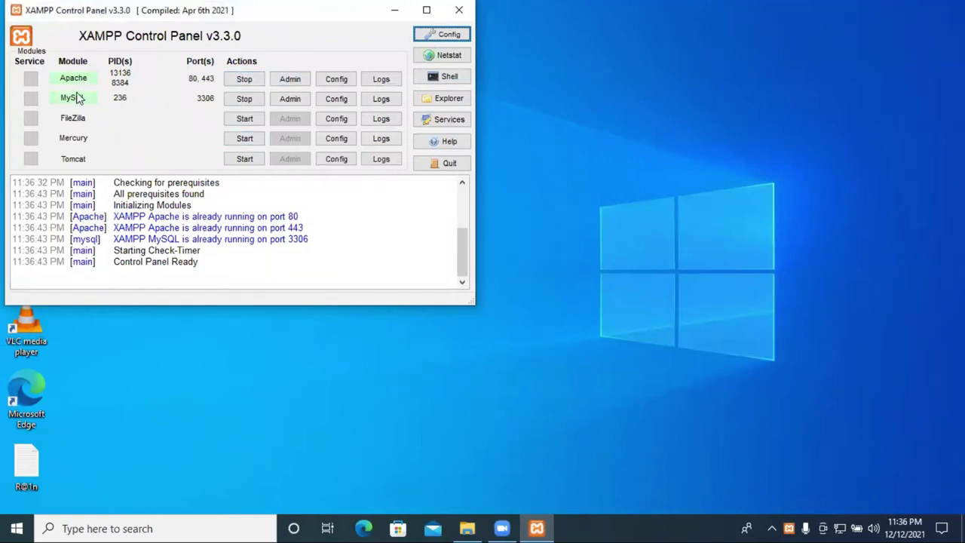
left_click(244, 80)
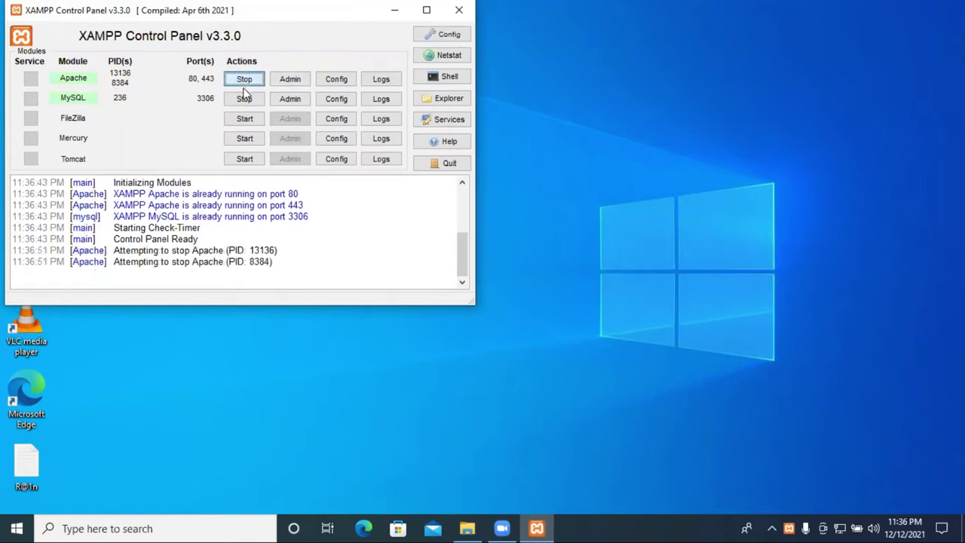
left_click(244, 99)
left_click(245, 82)
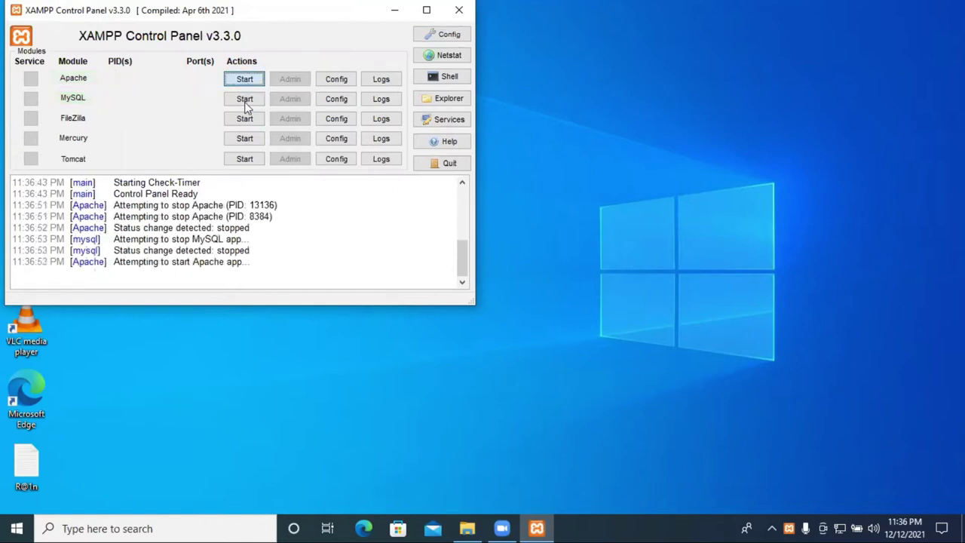
left_click(251, 99)
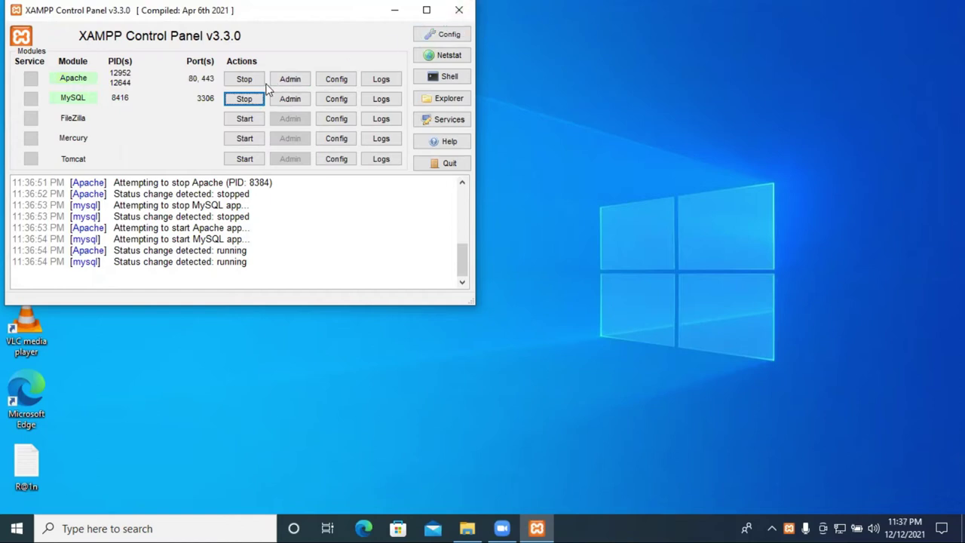
left_click(472, 11)
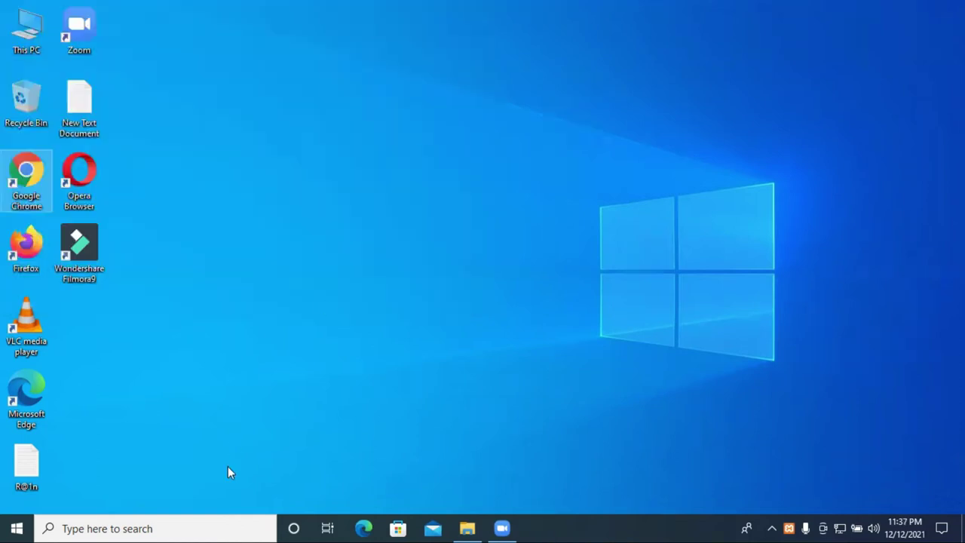
Step: Launch Chrome with the first profile and load localhost to view the 'Freelancer raju' site
double_click(27, 192)
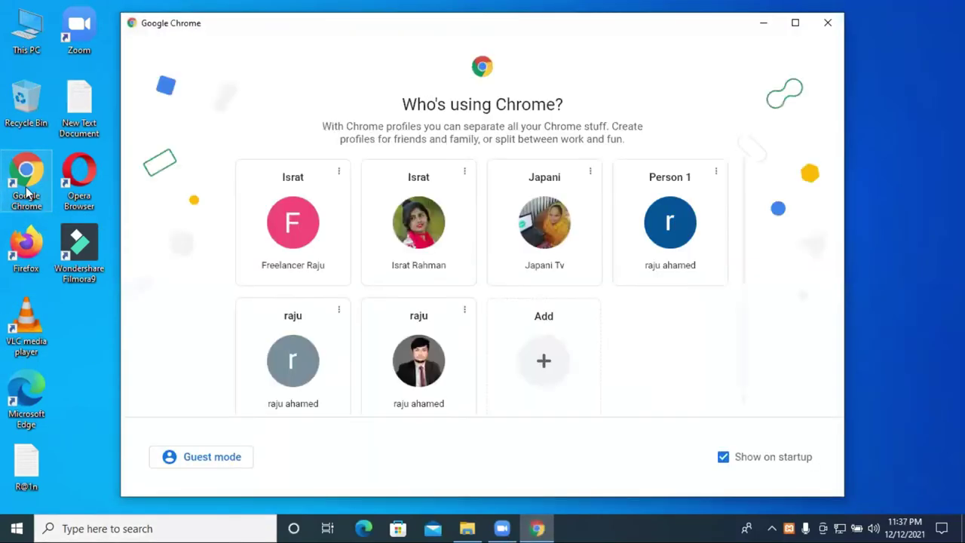
left_click(294, 235)
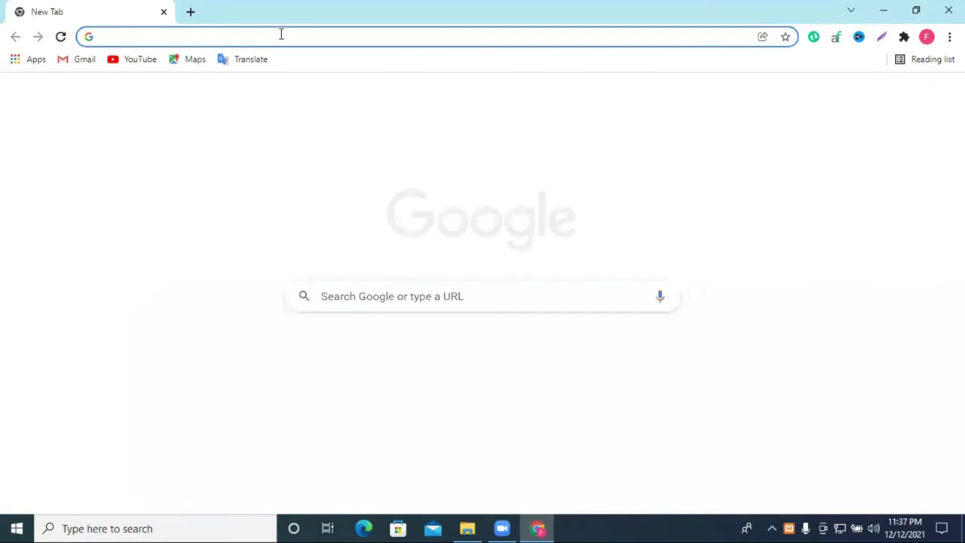
left_click(280, 35)
type("lo")
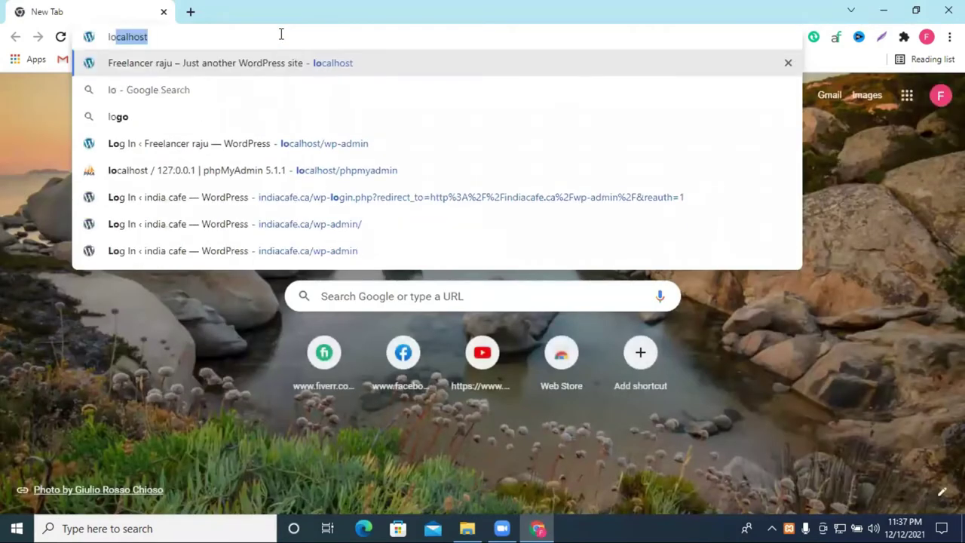
key("Return")
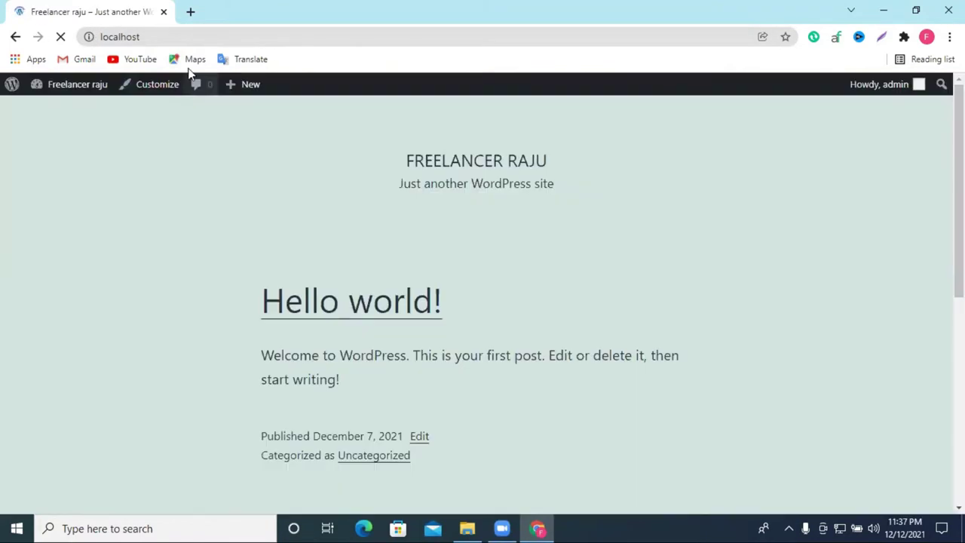
scroll(646, 146, "down", 6)
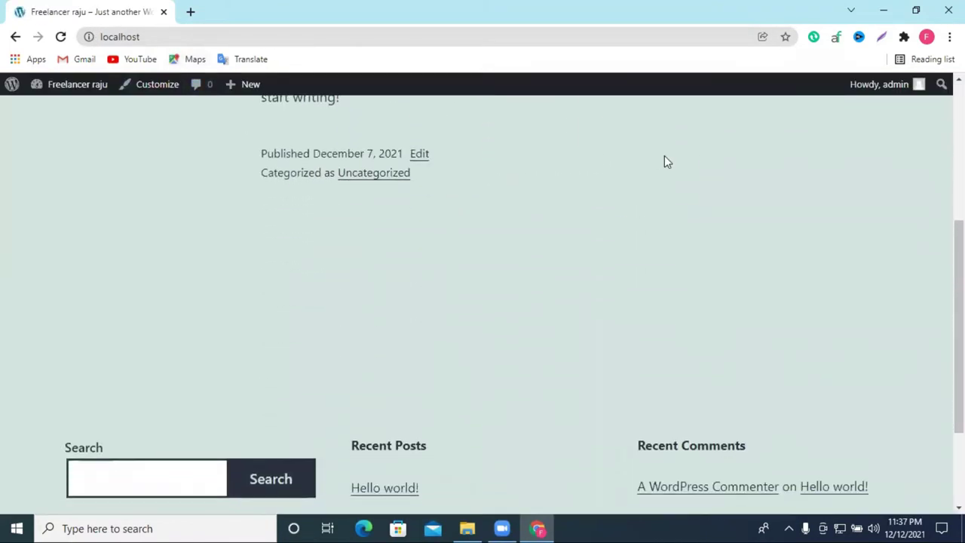
scroll(660, 254, "up", 5)
scroll(701, 248, "up", 1)
scroll(567, 241, "down", 6)
scroll(554, 239, "up", 6)
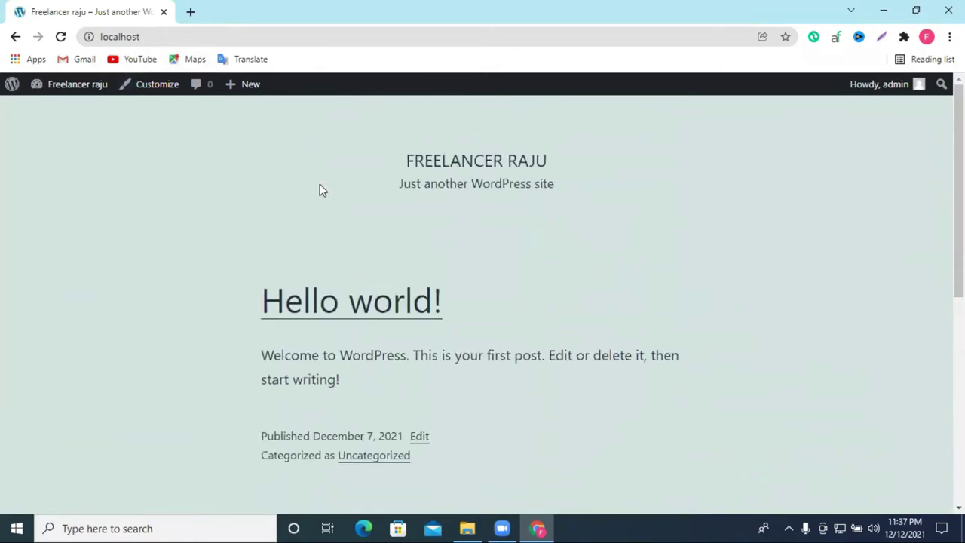
Step: Go to localhost/wp-admin to reach the WordPress admin Dashboard
left_click(160, 37)
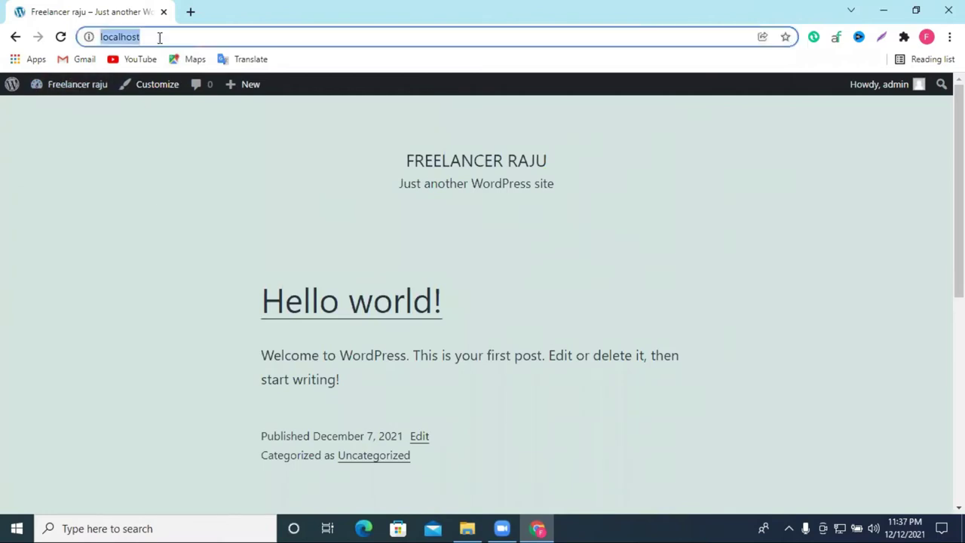
left_click(154, 36)
type("/")
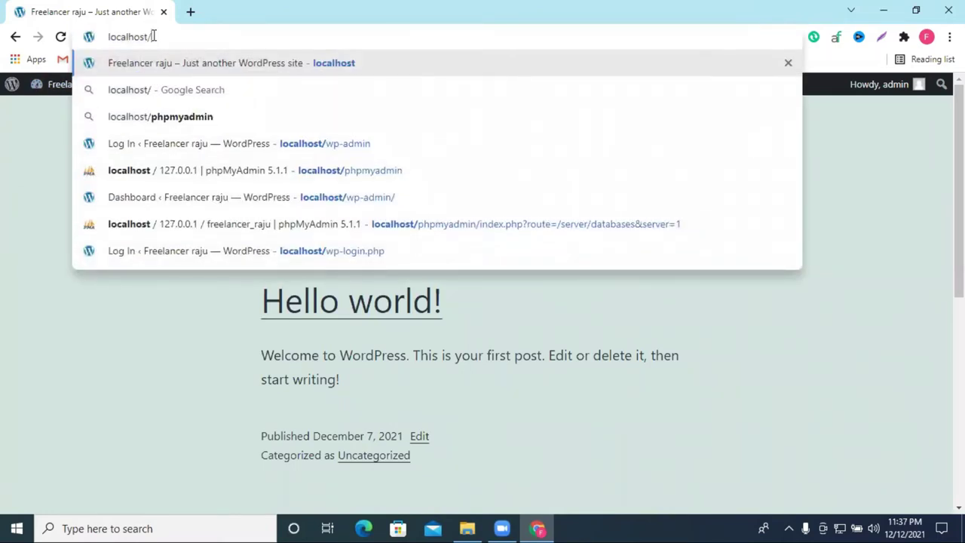
type("wp")
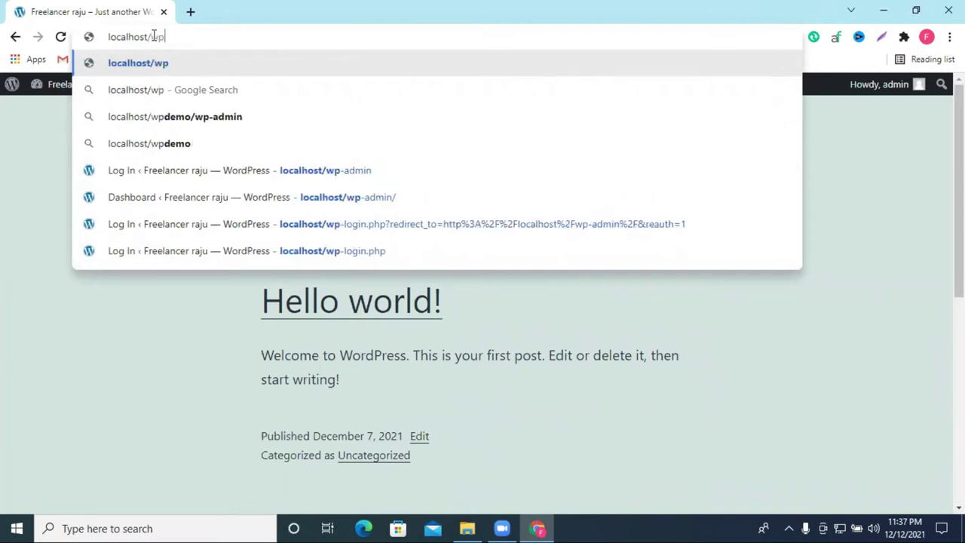
type("-")
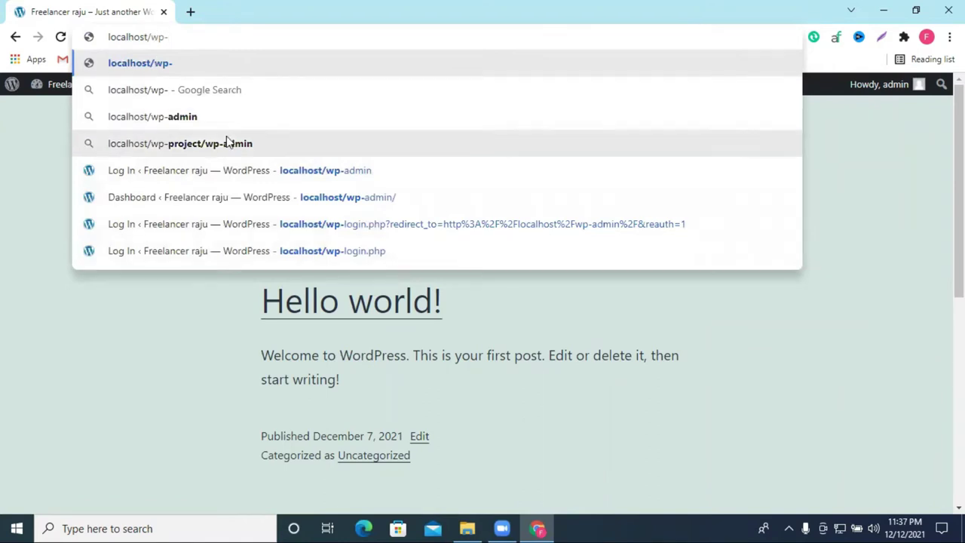
left_click(181, 117)
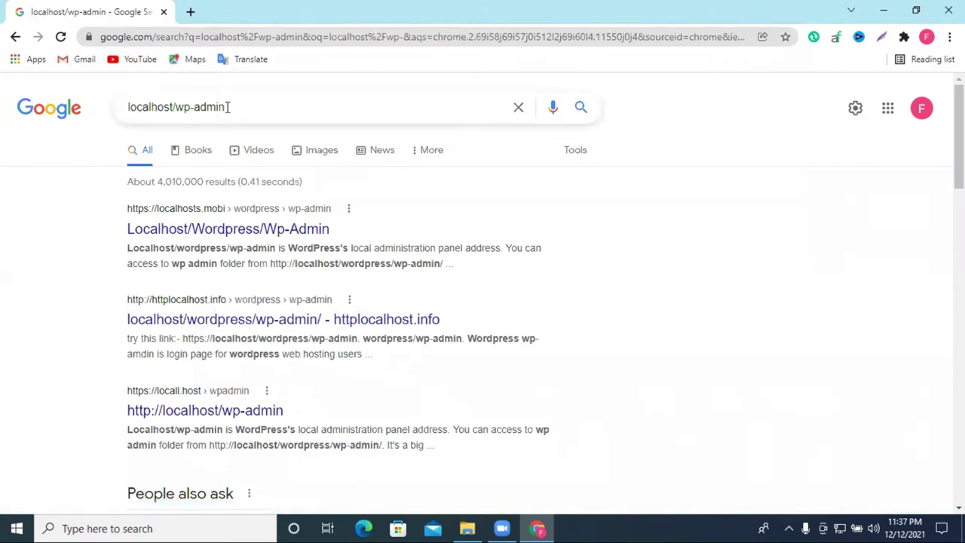
left_click(15, 36)
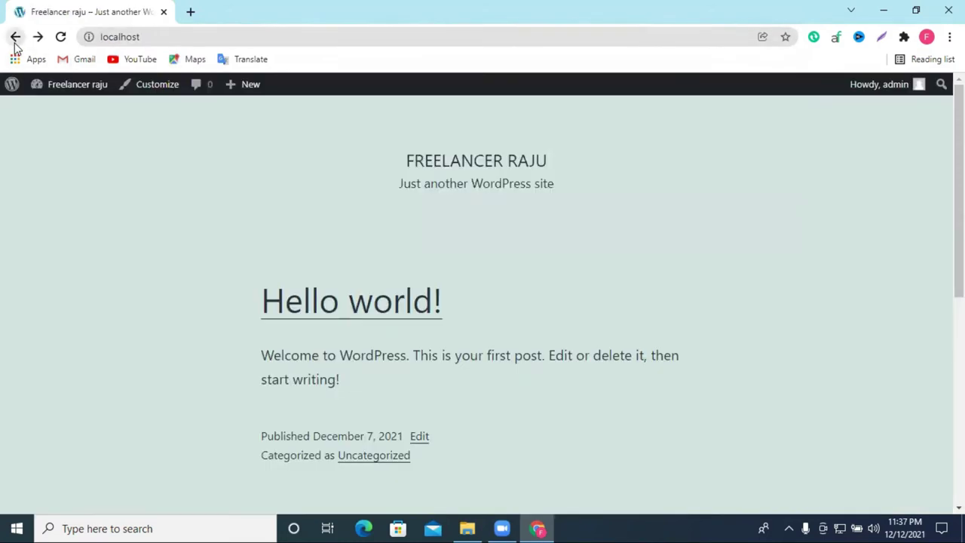
left_click(156, 36)
left_click(160, 36)
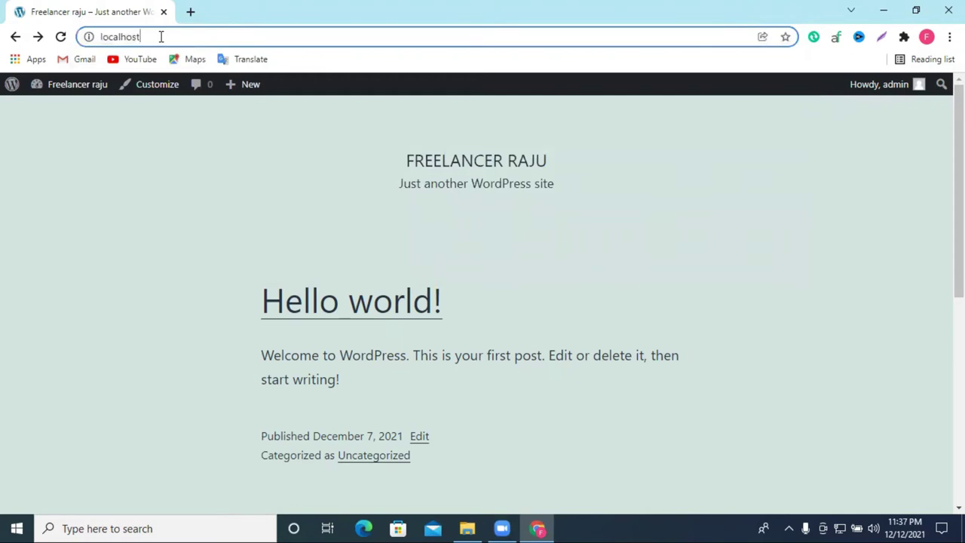
type("/wp")
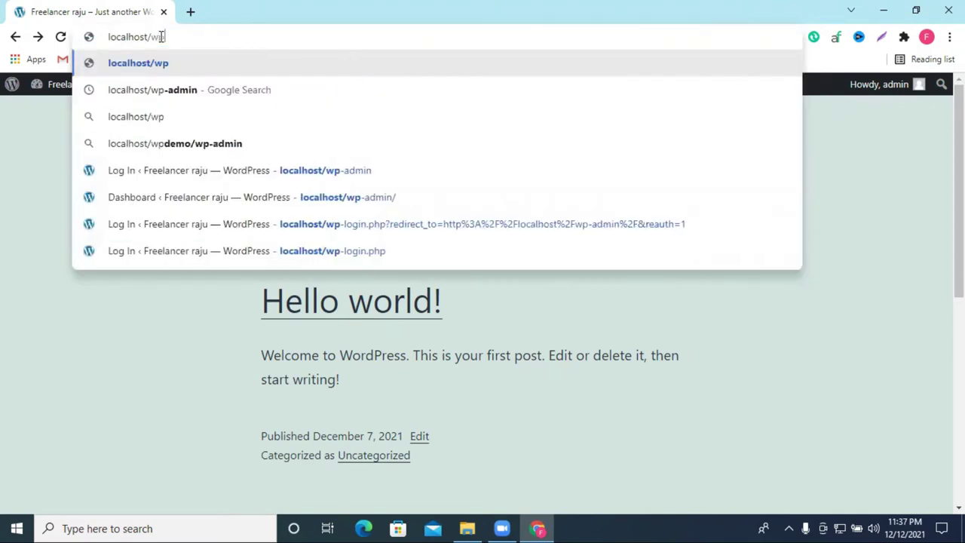
type("-")
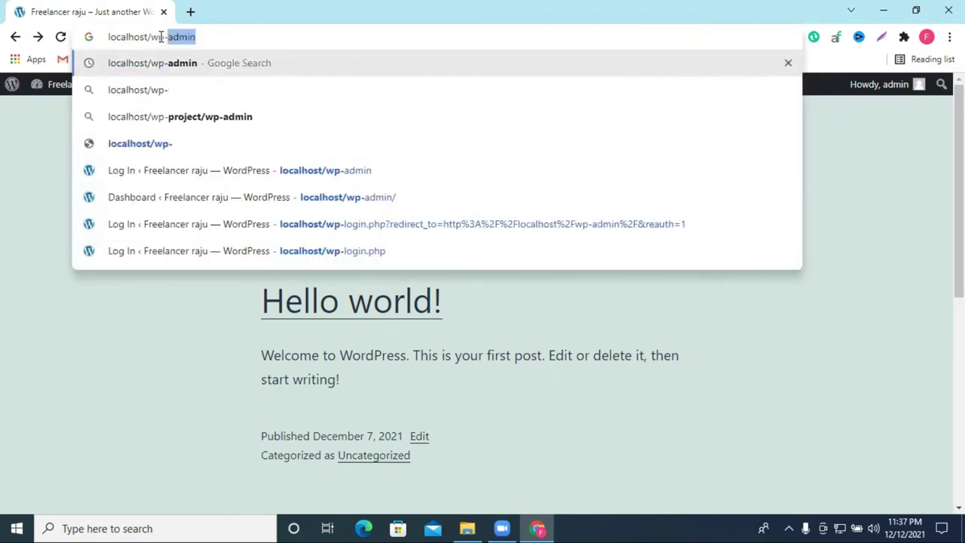
type("admin")
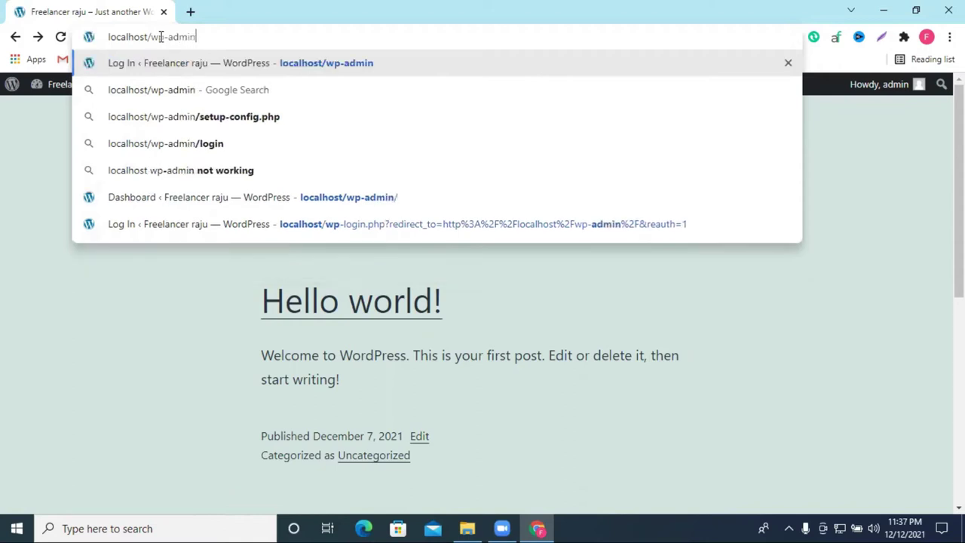
left_click(292, 66)
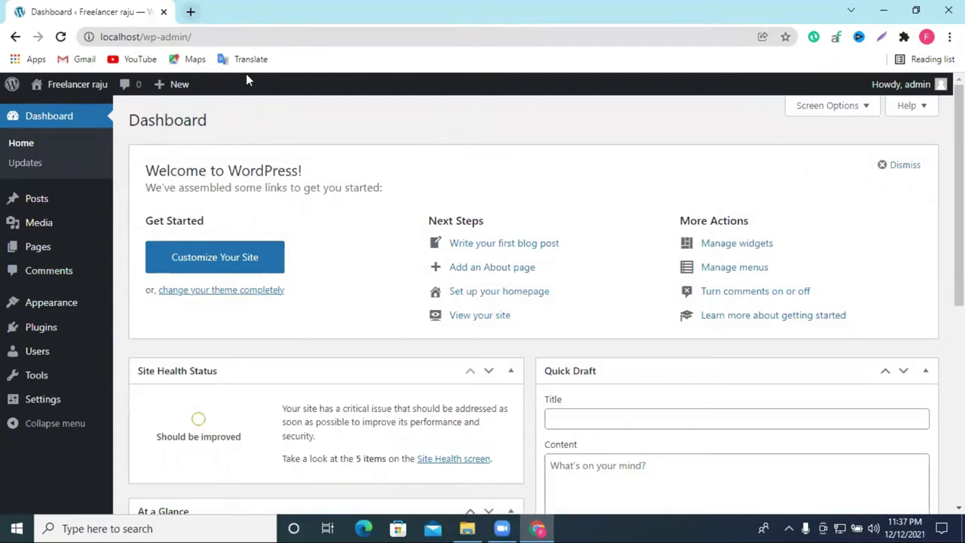
Step: Open the site's front page in a new tab from the Visit Site link
left_click(13, 37)
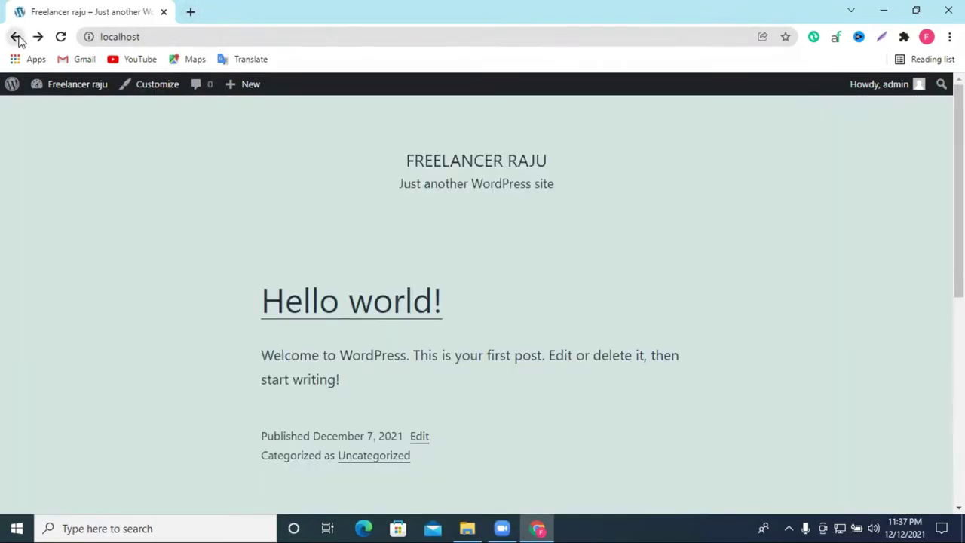
mouse_move(65, 89)
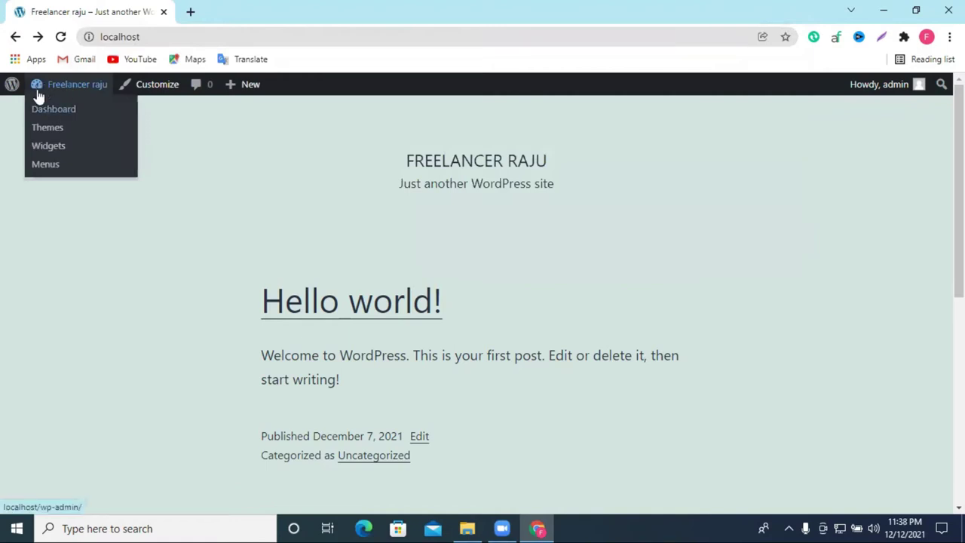
left_click(47, 125)
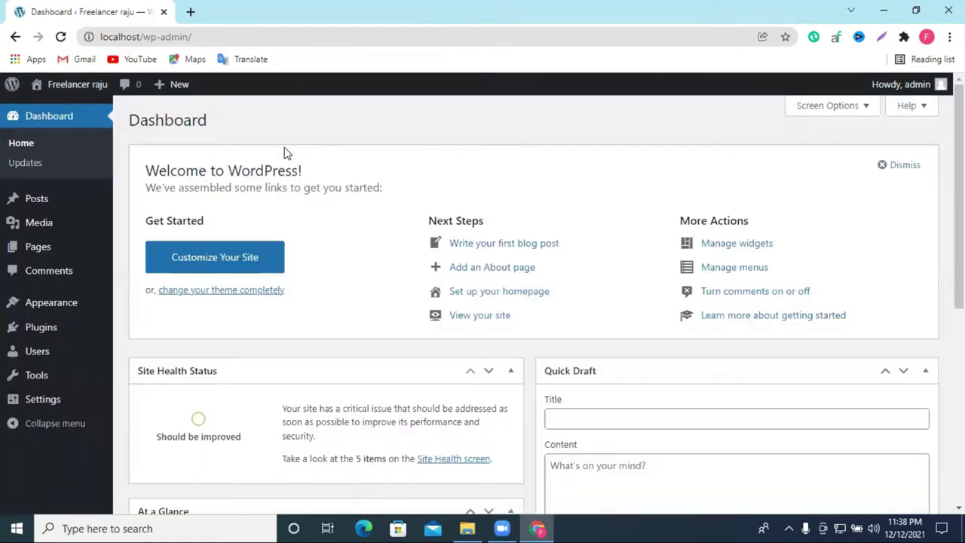
scroll(179, 200, "down", 2)
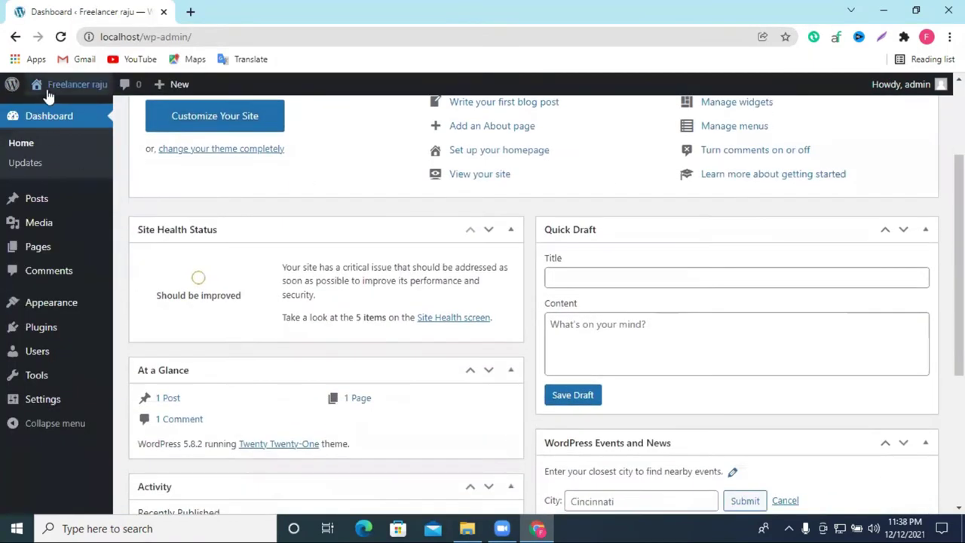
mouse_move(48, 90)
right_click(59, 111)
left_click(81, 125)
left_click(219, 11)
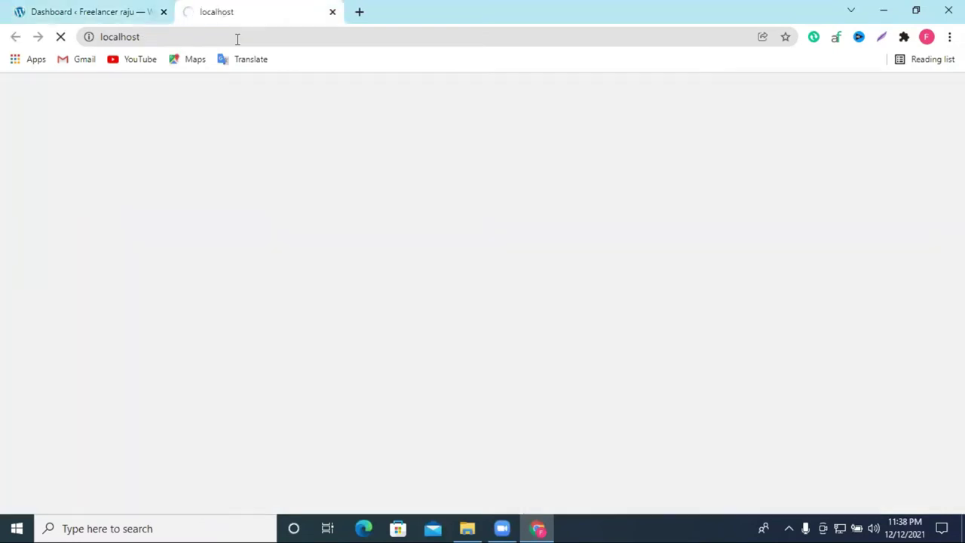
left_click(146, 9)
left_click(249, 11)
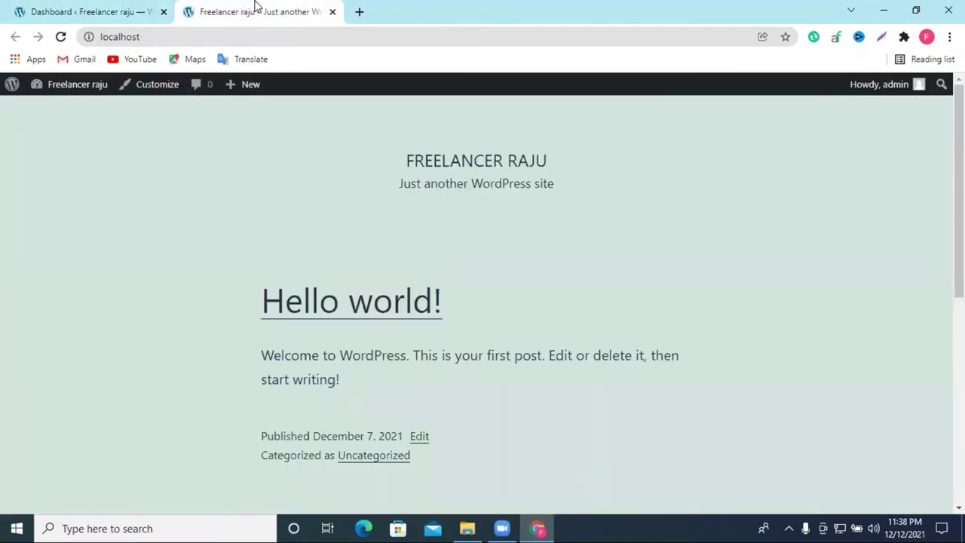
Step: Compare the front page and Dashboard tabs, finishing on the Dashboard
left_click(97, 7)
scroll(148, 292, "up", 2)
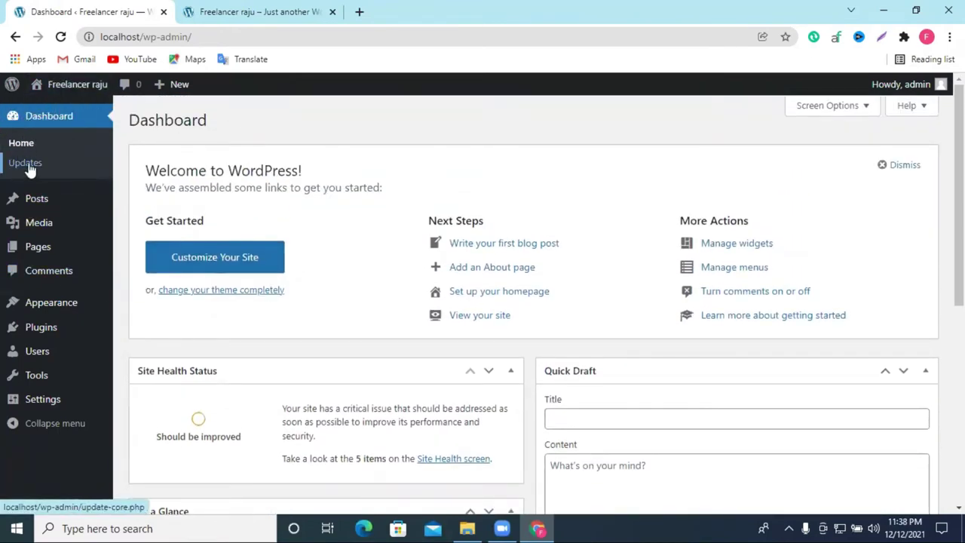
left_click(258, 6)
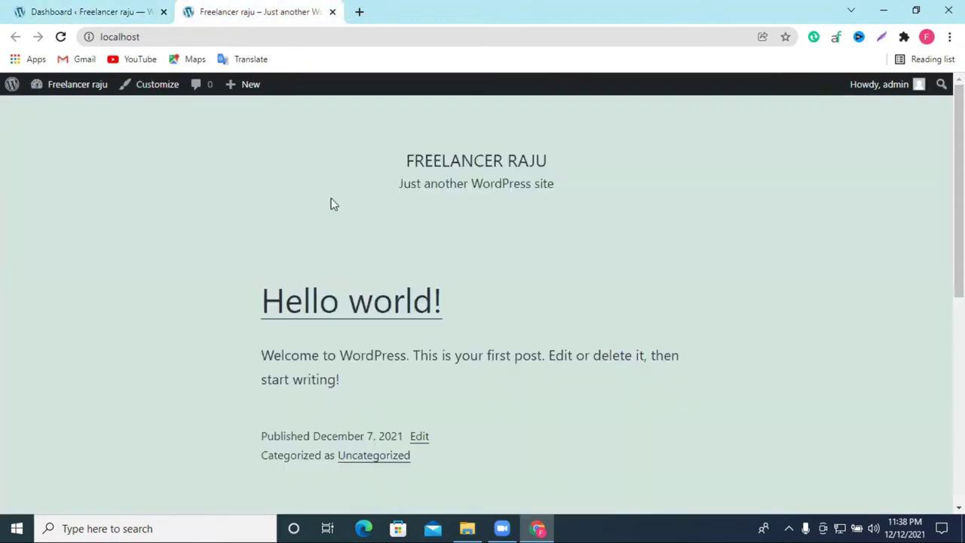
left_click(27, 9)
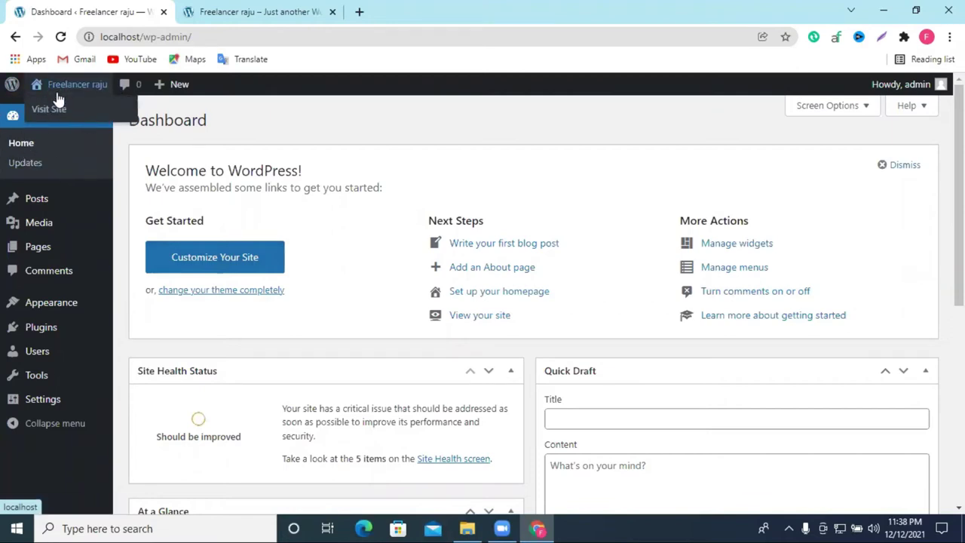
left_click(223, 9)
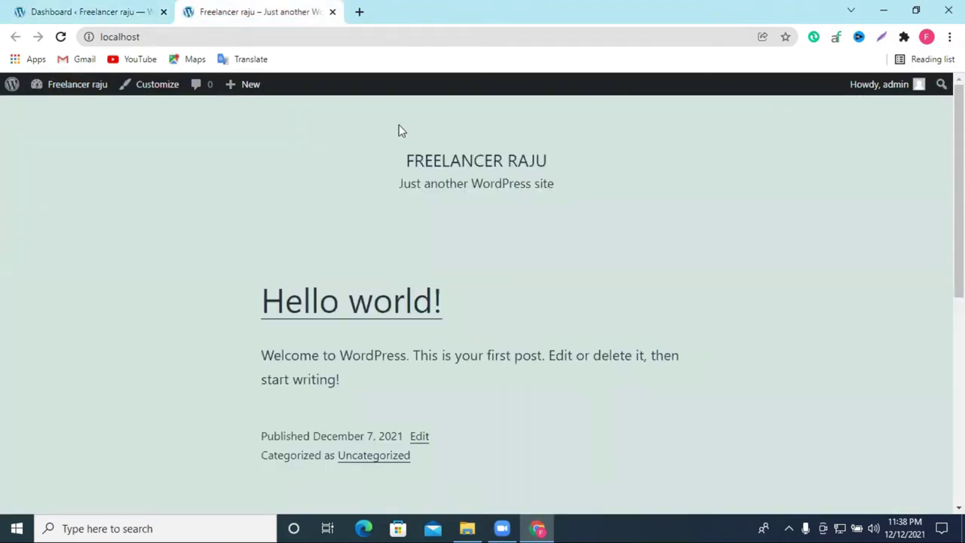
scroll(483, 235, "down", 6)
scroll(689, 295, "up", 6)
left_click(87, 7)
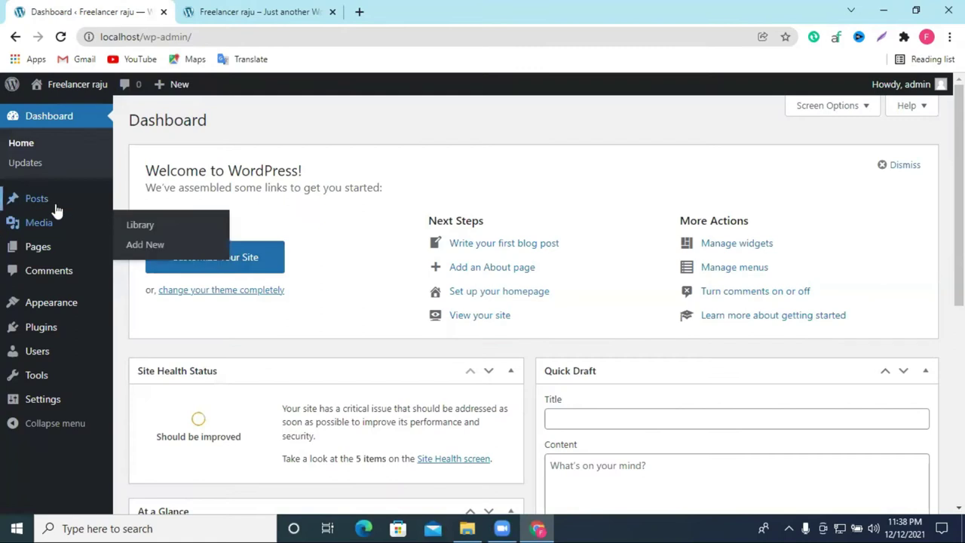
Step: Create a new post from Posts > Add New and dismiss the welcome guide
left_click(13, 201)
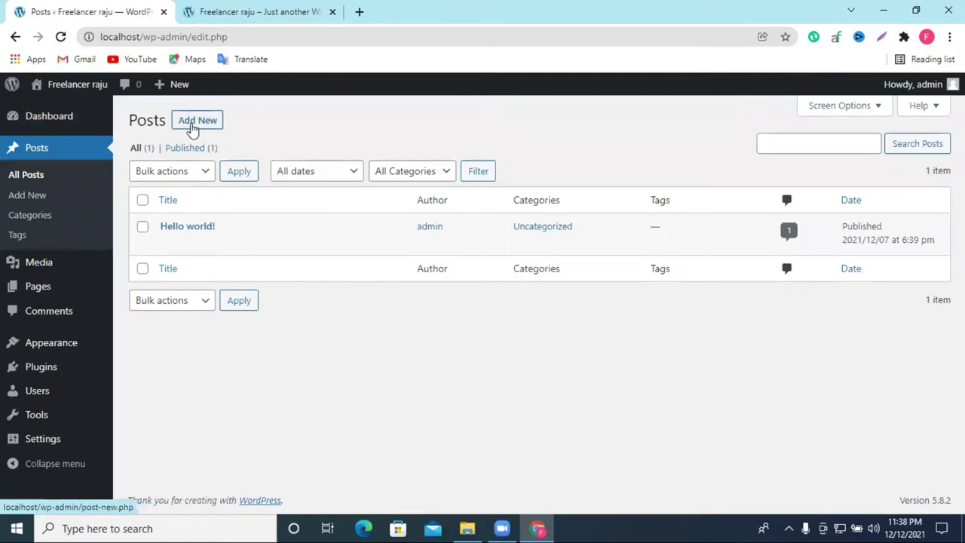
left_click(195, 123)
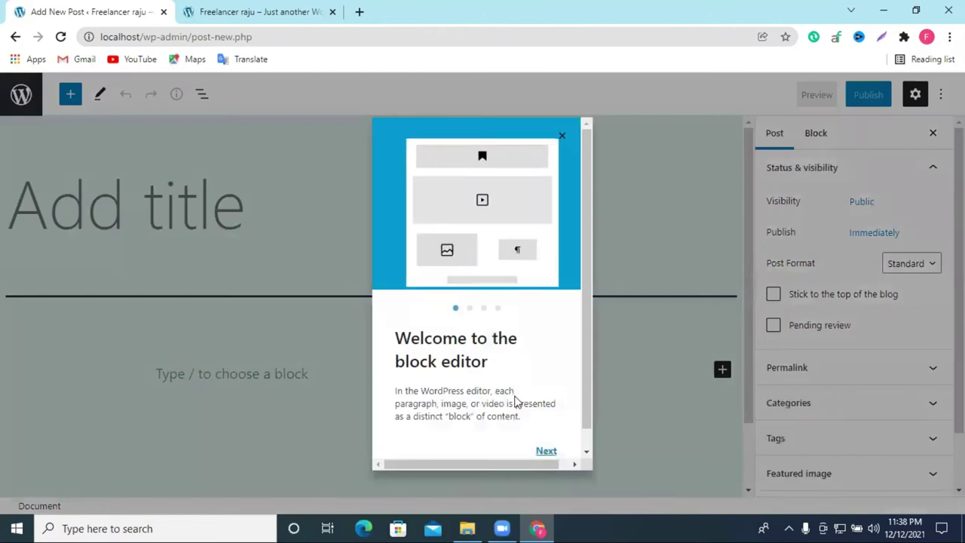
left_click(546, 450)
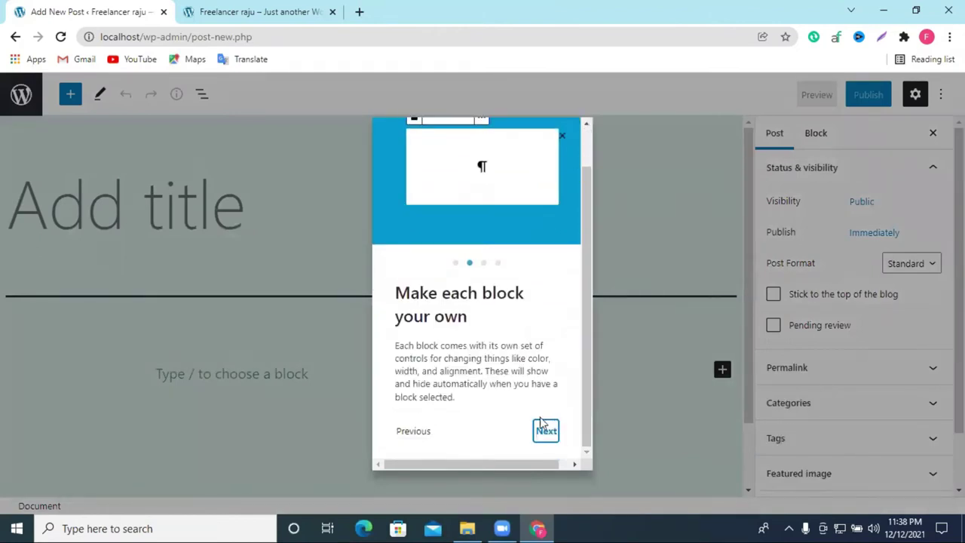
left_click(546, 430)
left_click(545, 430)
left_click(546, 437)
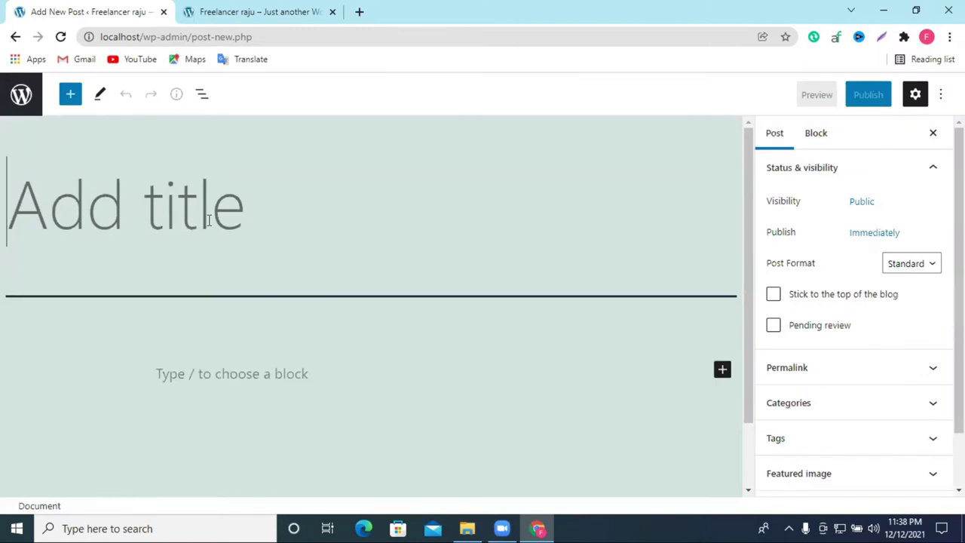
Step: Title the post 'Freelancer raju' and insert a Paragraph block below it
type("Free")
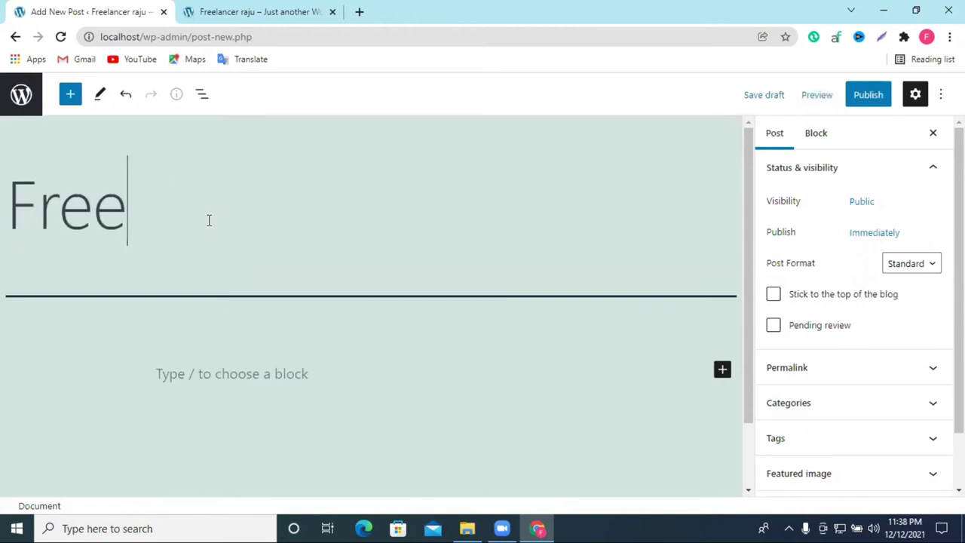
type("lancer")
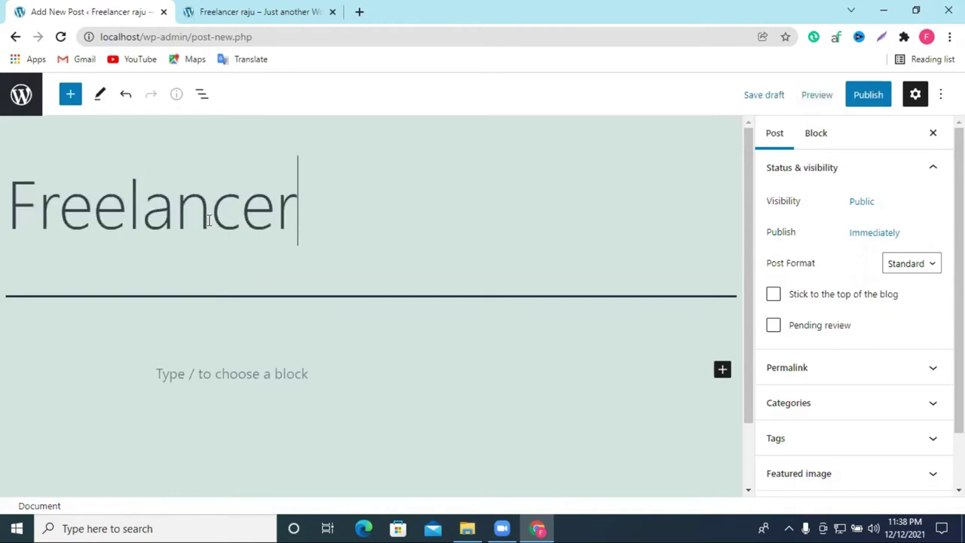
type(" raju")
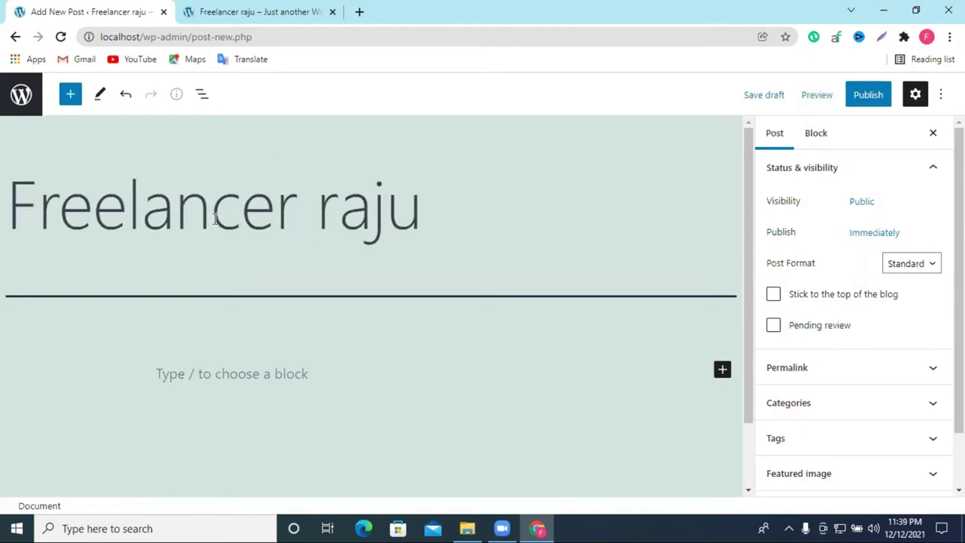
scroll(244, 377, "down", 1)
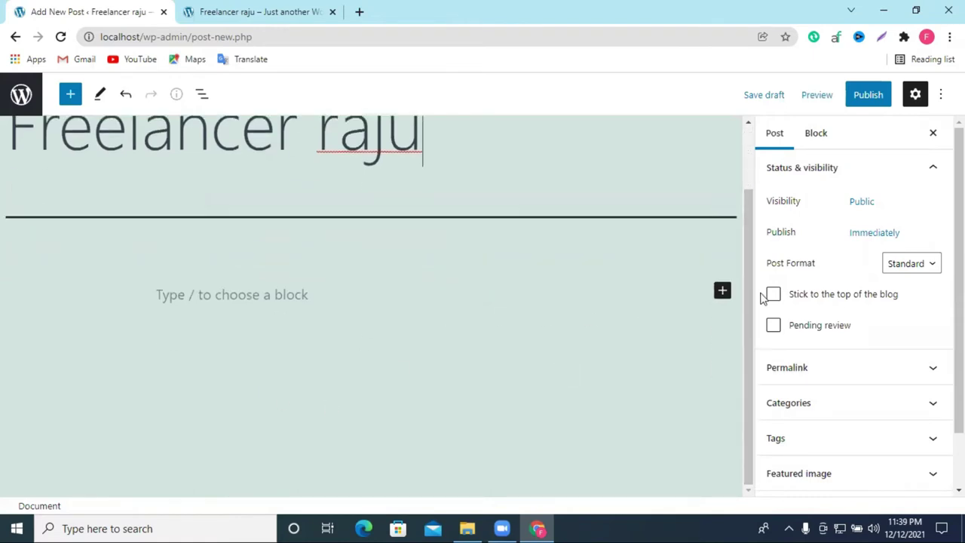
left_click(724, 292)
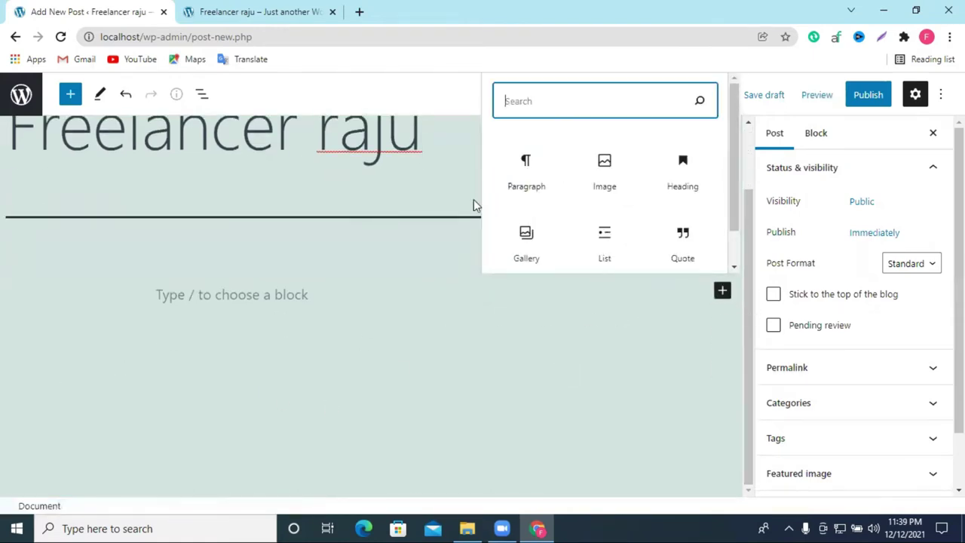
left_click(526, 188)
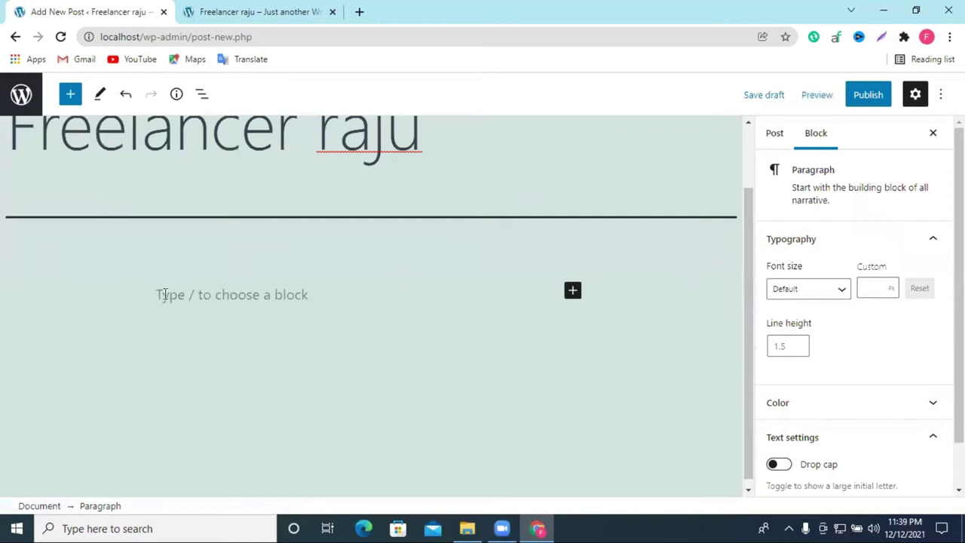
Step: Open Facebook in a new tab and go to the New Life Learning Institute page
left_click(359, 12)
left_click(427, 351)
left_click(304, 7)
left_click(370, 9)
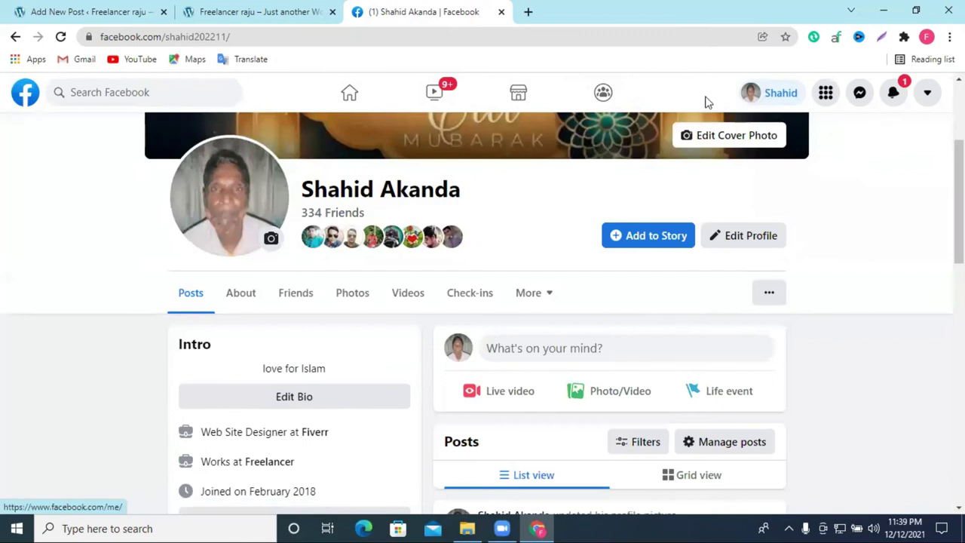
left_click(157, 92)
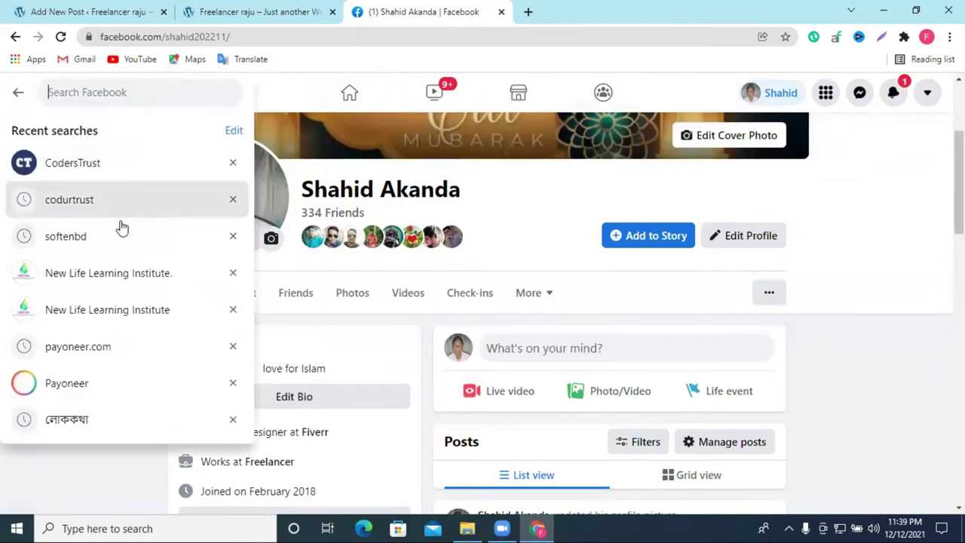
left_click(133, 310)
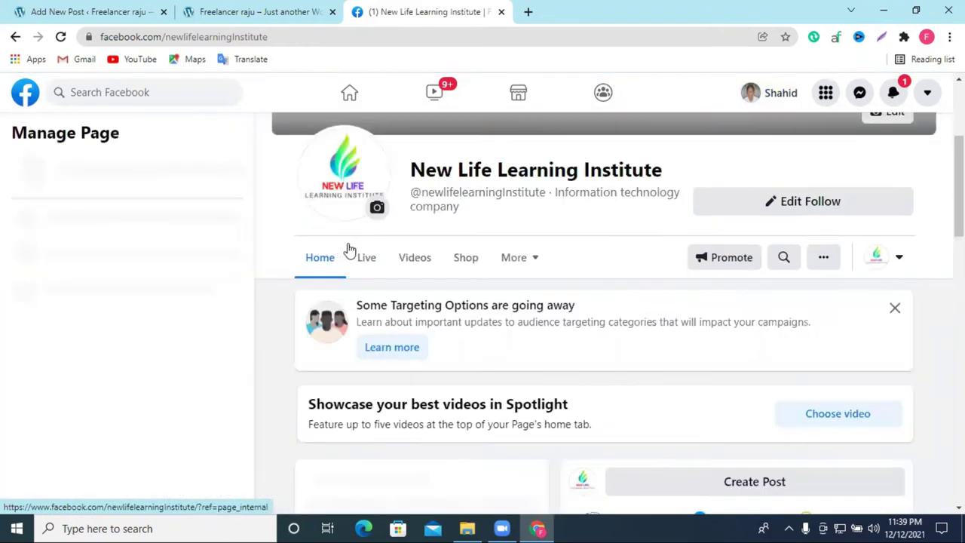
Step: Expand the Bengali course post with See more and copy its full text
scroll(161, 266, "down", 2)
scroll(400, 289, "down", 5)
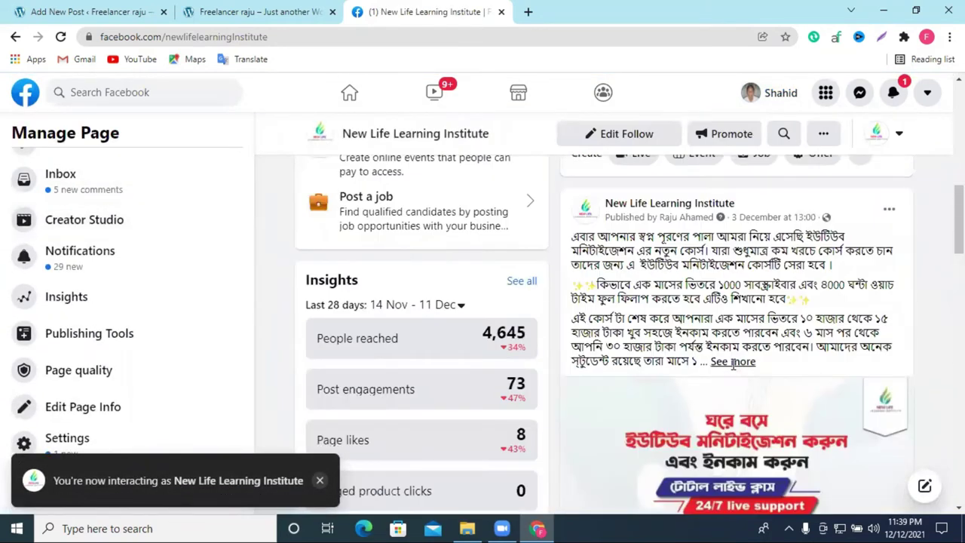
left_click(722, 361)
scroll(713, 380, "down", 3)
scroll(715, 379, "down", 2)
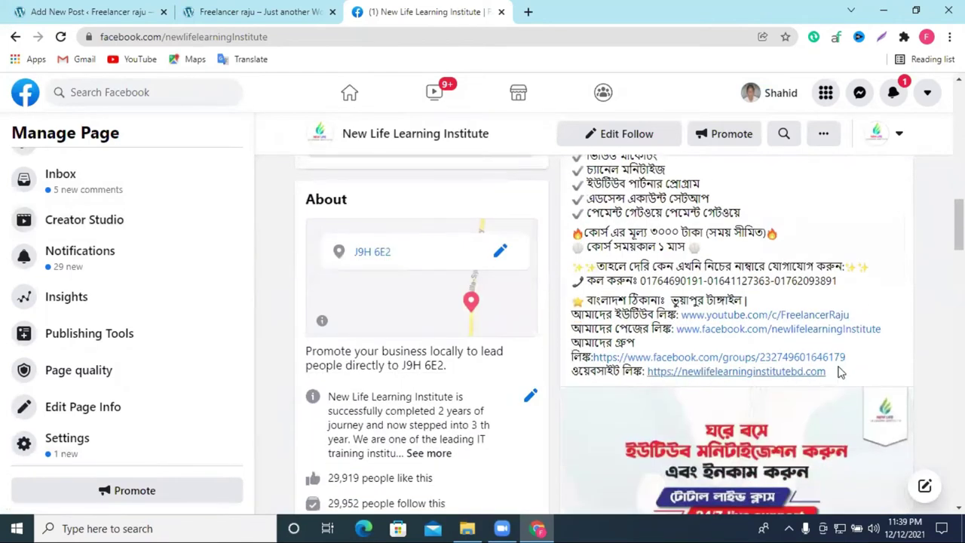
left_click_drag(835, 370, 582, 235)
scroll(663, 239, "up", 6)
right_click(609, 260)
left_click(633, 260)
right_click(633, 242)
left_click(654, 257)
left_click(256, 12)
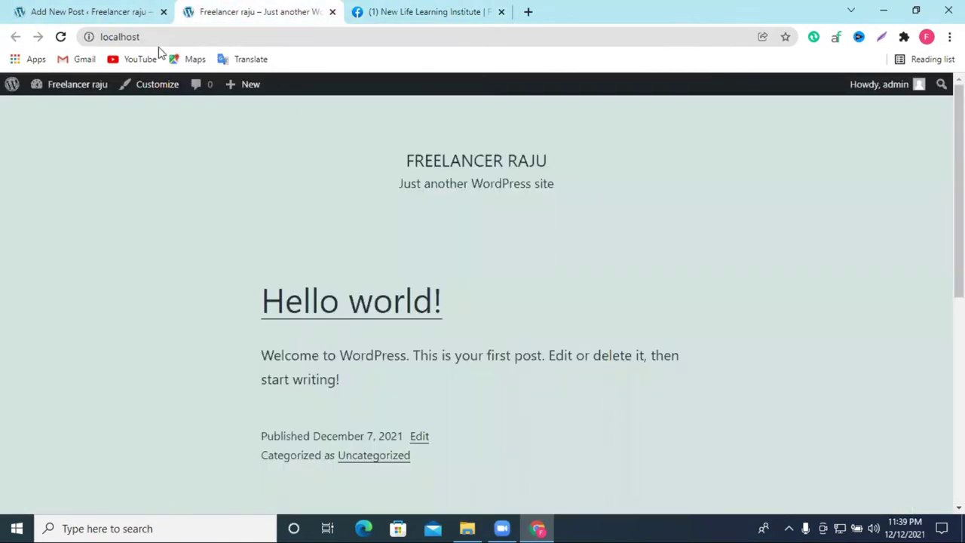
Step: Paste the Bengali text into the paragraph, trying center and right alignment before settling on left
left_click(89, 12)
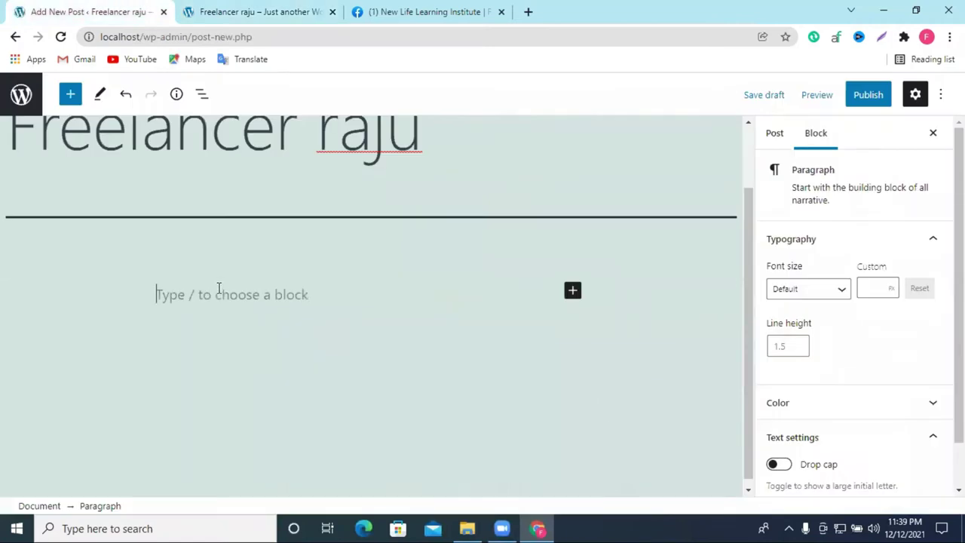
key("ctrl+v")
scroll(316, 296, "down", 1)
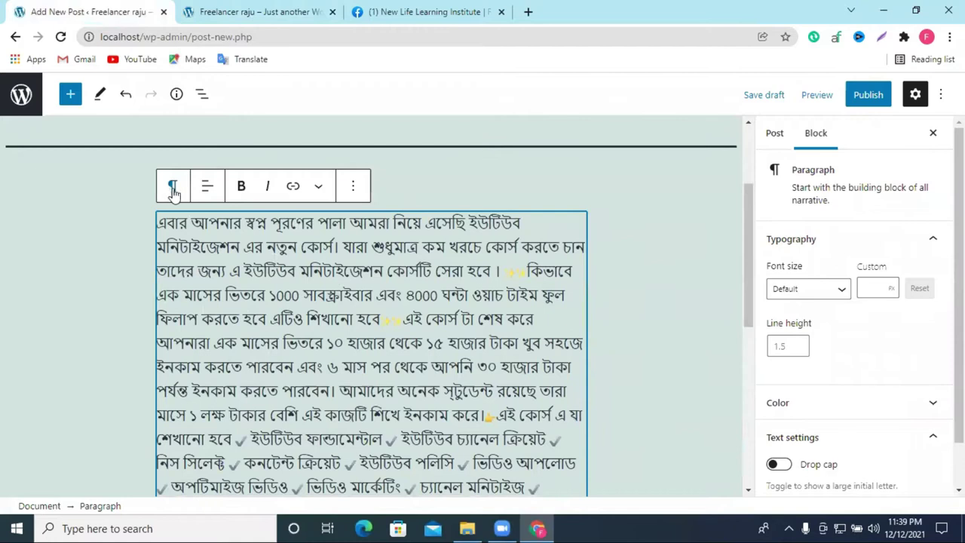
left_click(206, 188)
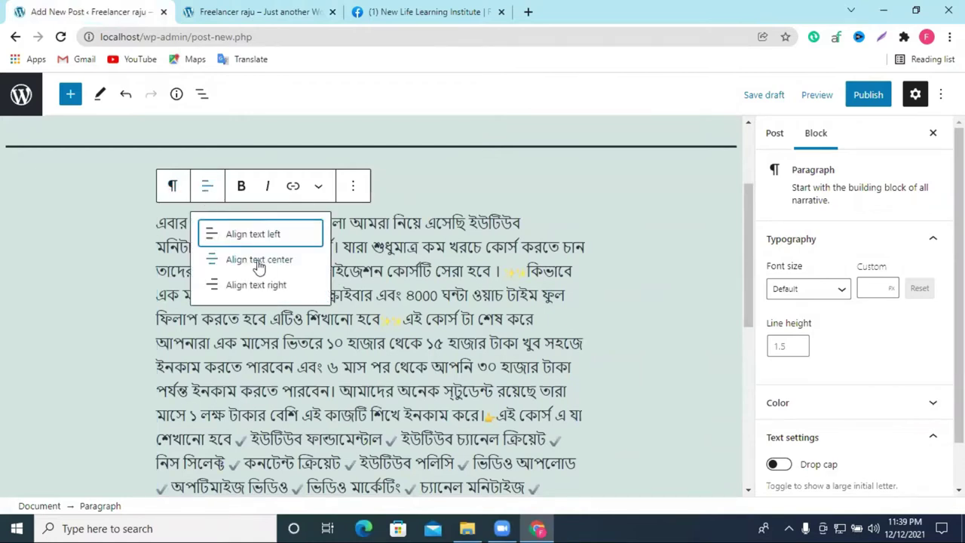
left_click(258, 260)
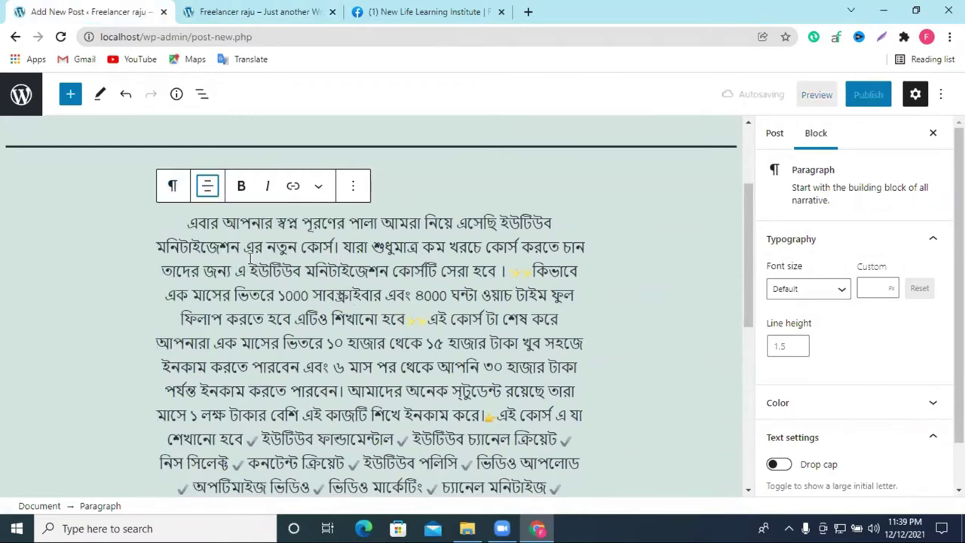
left_click(207, 187)
left_click(249, 285)
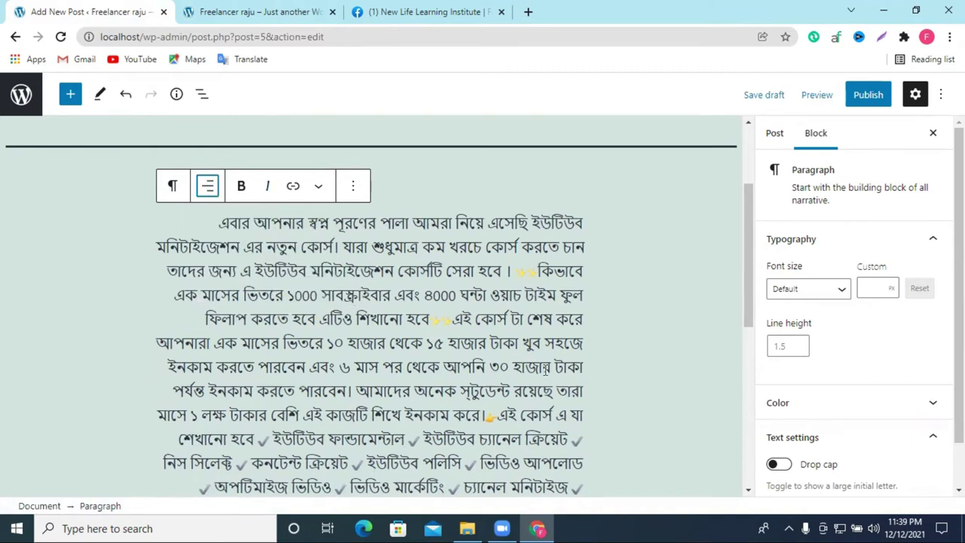
left_click(208, 186)
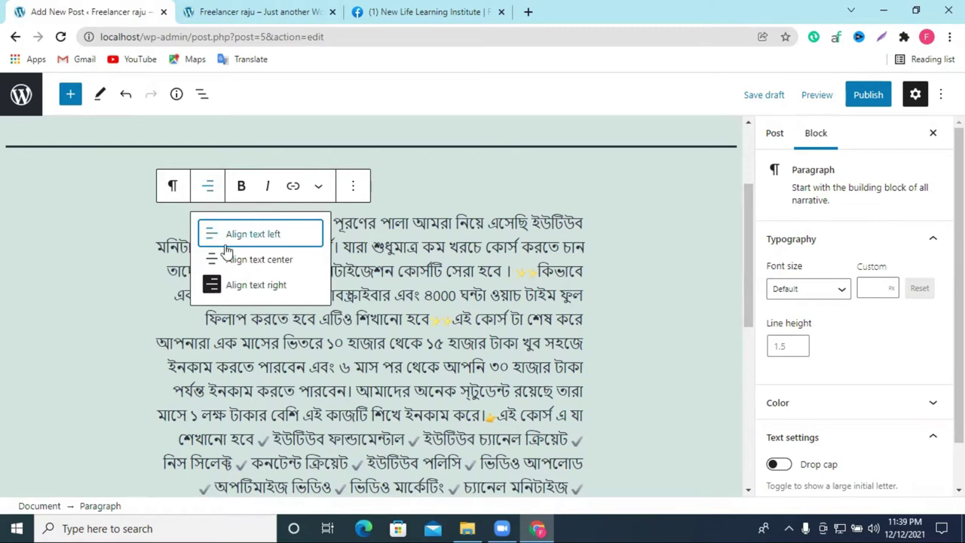
left_click(236, 236)
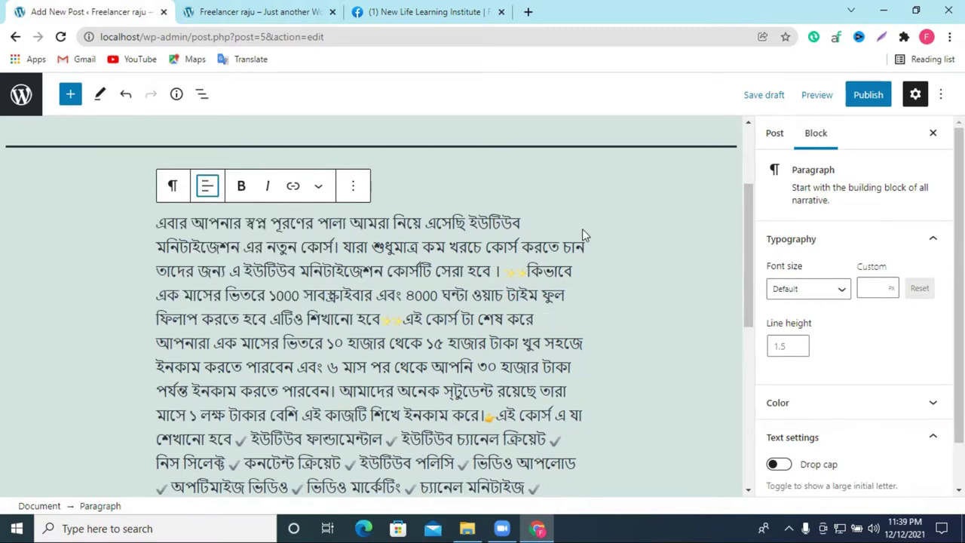
Step: Reselect the Bengali paragraph and view its block actions without changing anything
scroll(353, 313, "down", 6)
scroll(354, 313, "up", 8)
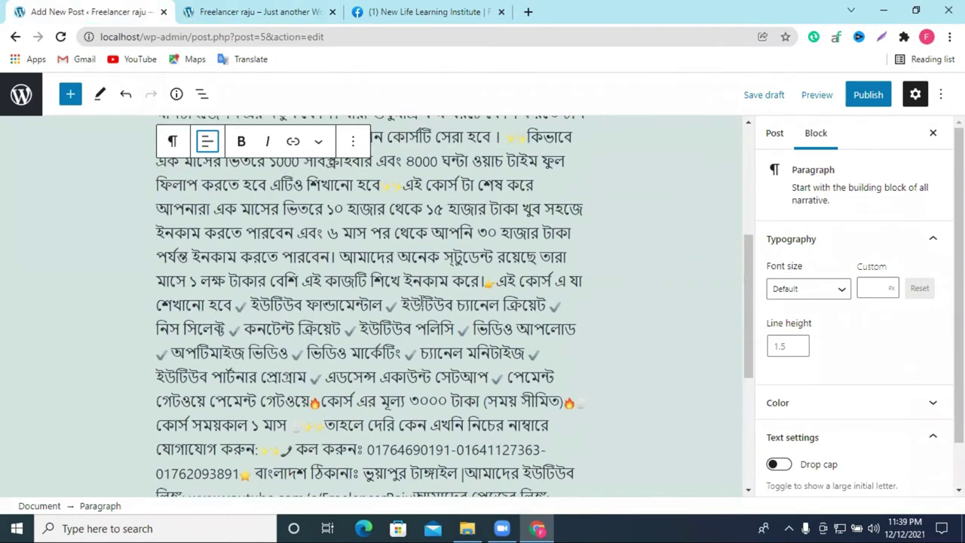
left_click(441, 329)
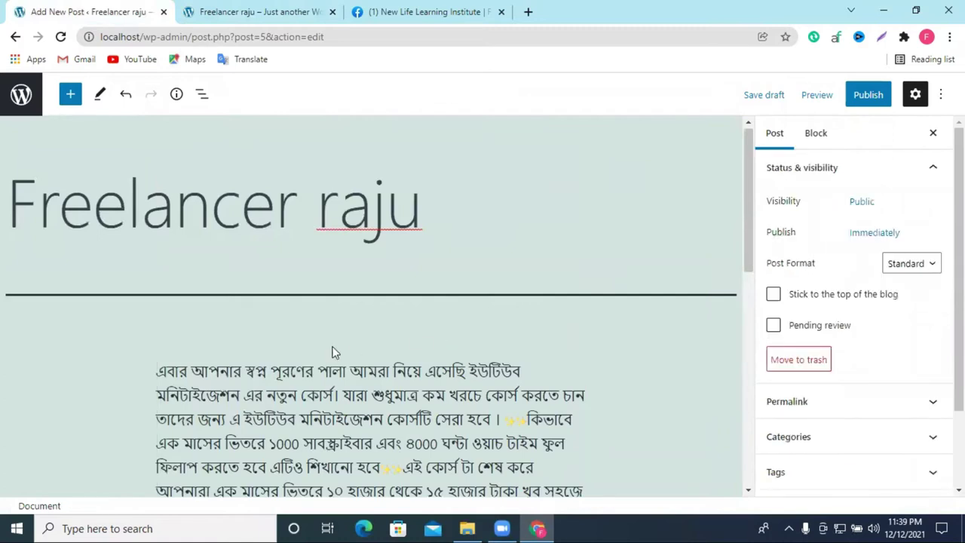
scroll(452, 365, "down", 8)
scroll(462, 365, "up", 5)
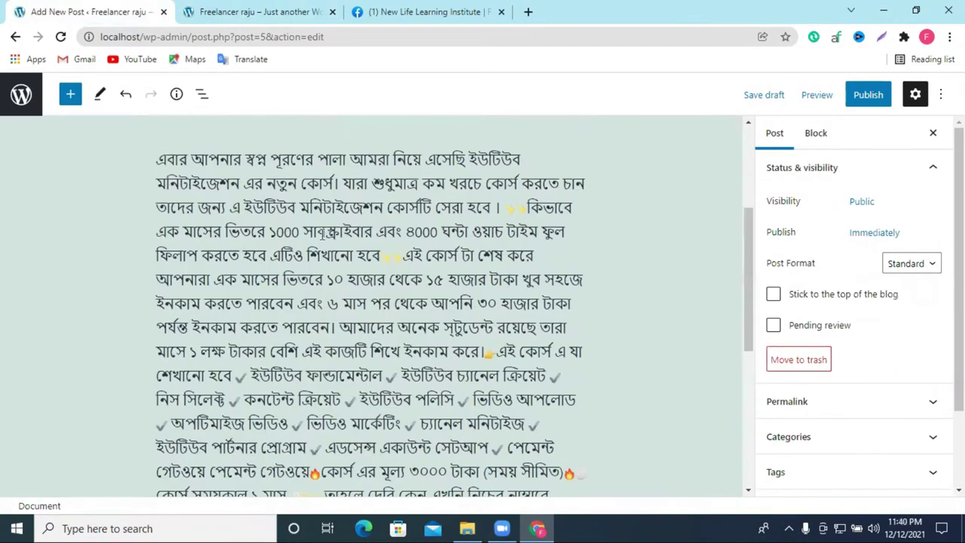
left_click(293, 183)
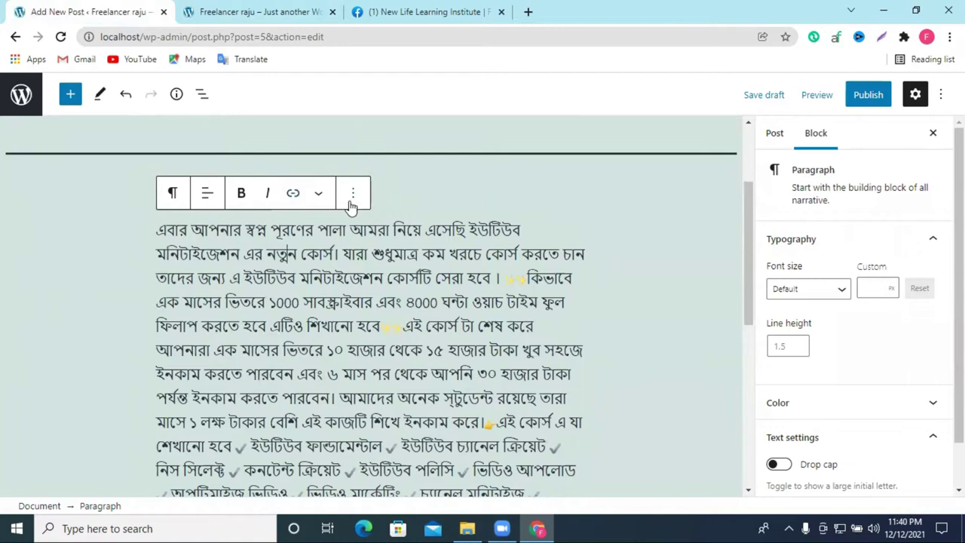
left_click(352, 194)
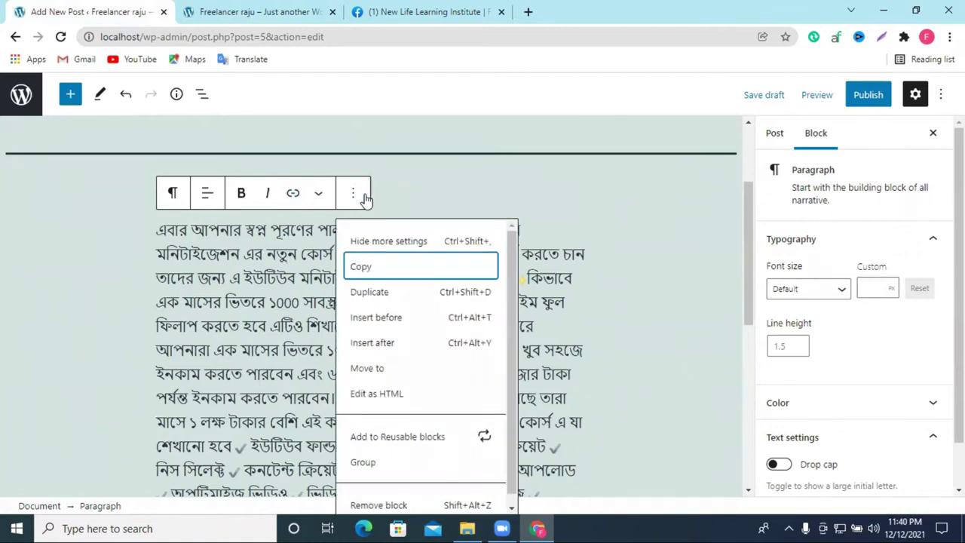
left_click(677, 207)
scroll(677, 206, "up", 2)
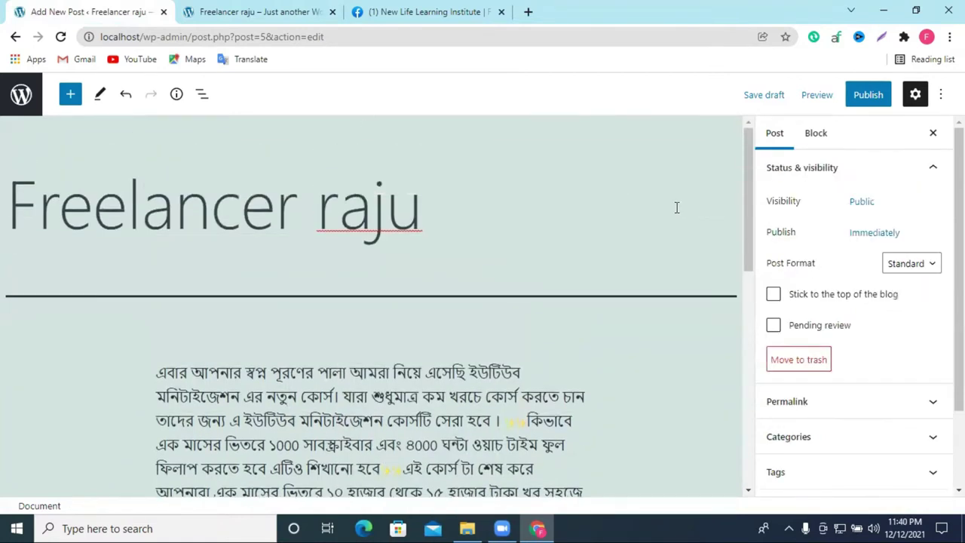
scroll(663, 309, "down", 7)
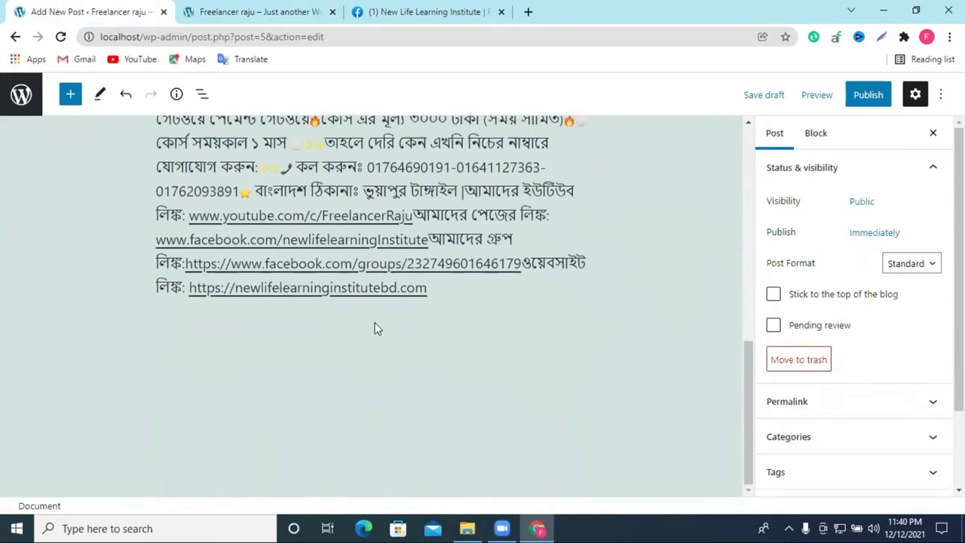
scroll(375, 327, "up", 5)
scroll(626, 228, "up", 2)
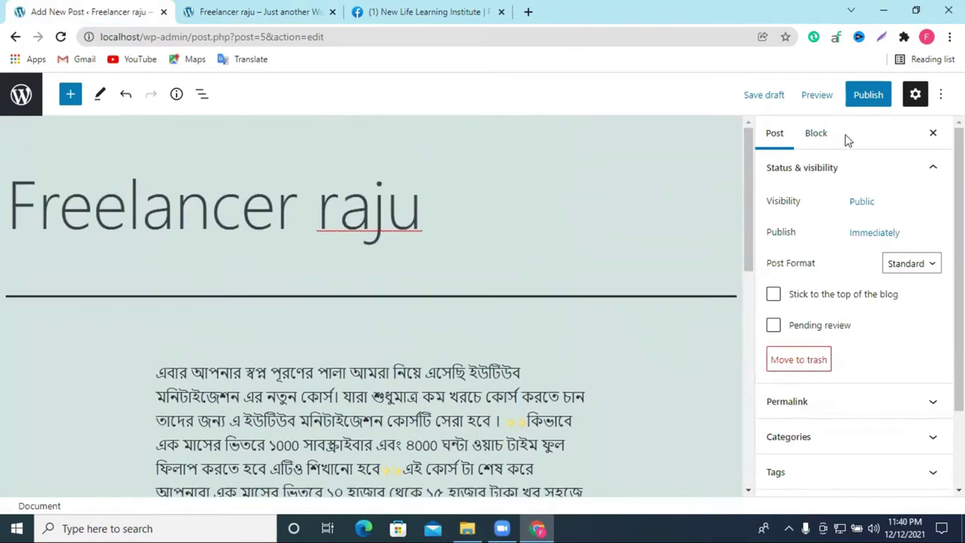
Step: Toggle the sidebar between block and post settings, then open the block inserter
left_click(818, 133)
left_click(779, 134)
scroll(706, 343, "down", 1)
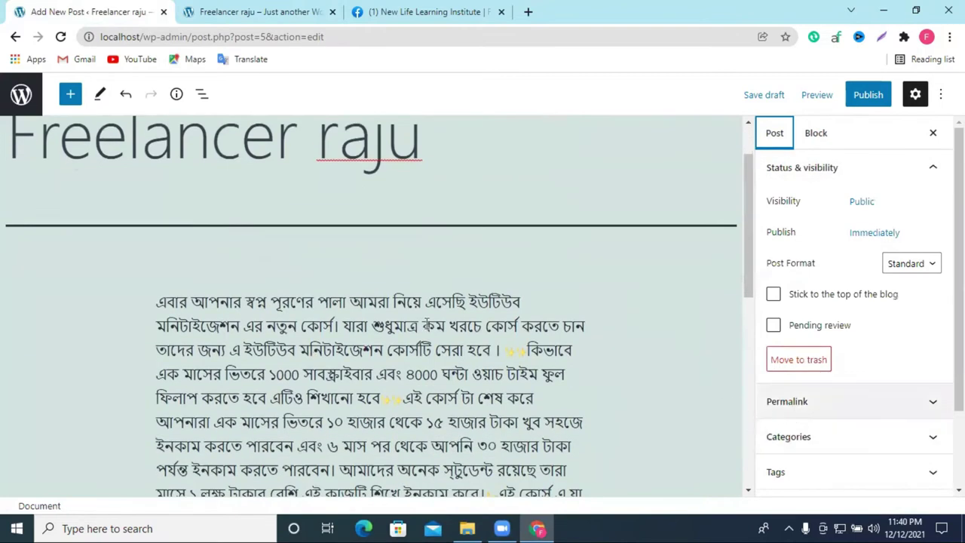
scroll(150, 187, "up", 1)
left_click(70, 95)
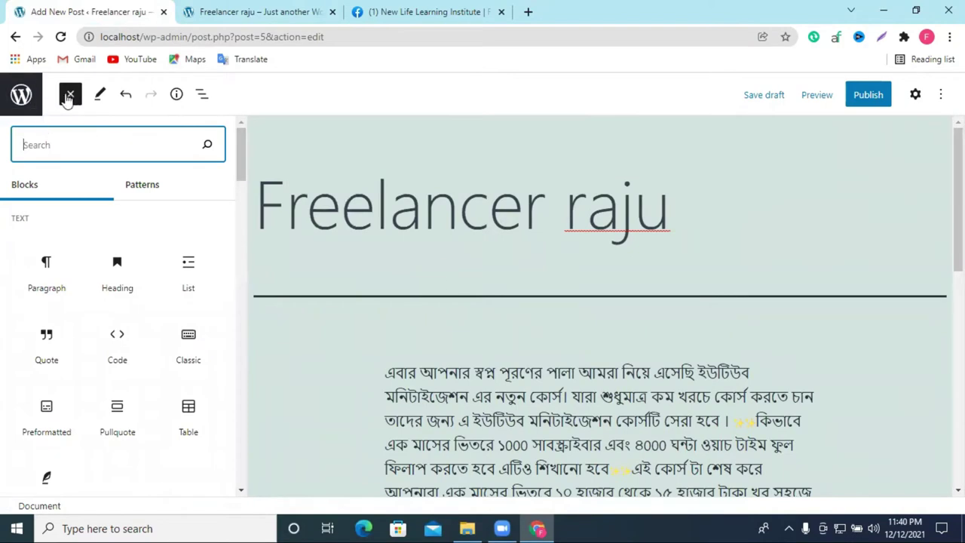
Step: Insert an Image block by searching 'pho' in the block inserter
left_click(70, 94)
scroll(498, 260, "down", 6)
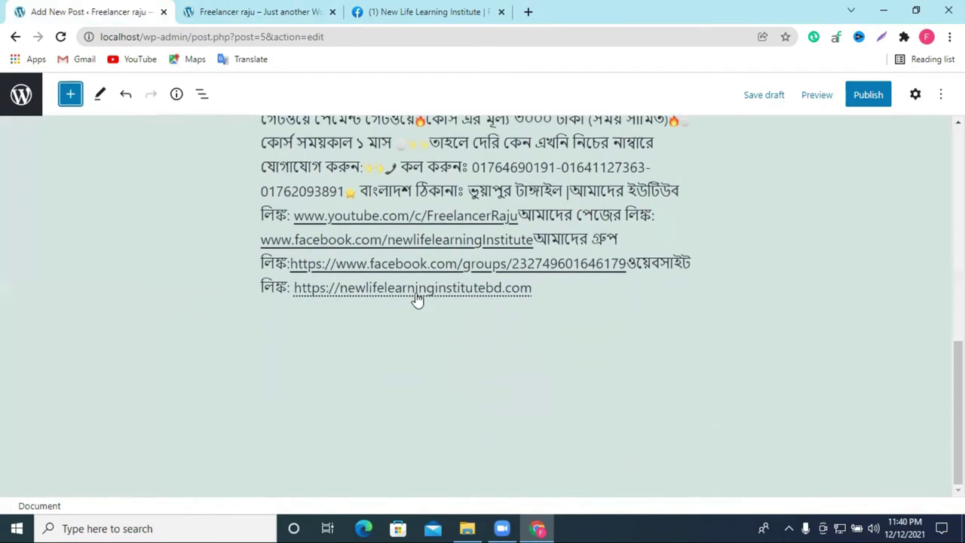
scroll(415, 297, "up", 6)
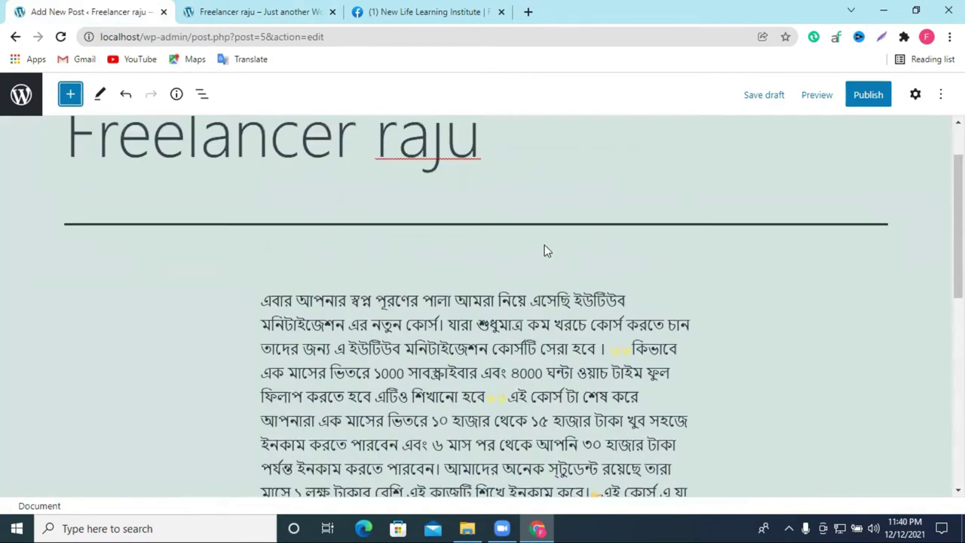
scroll(434, 271, "up", 1)
left_click(70, 95)
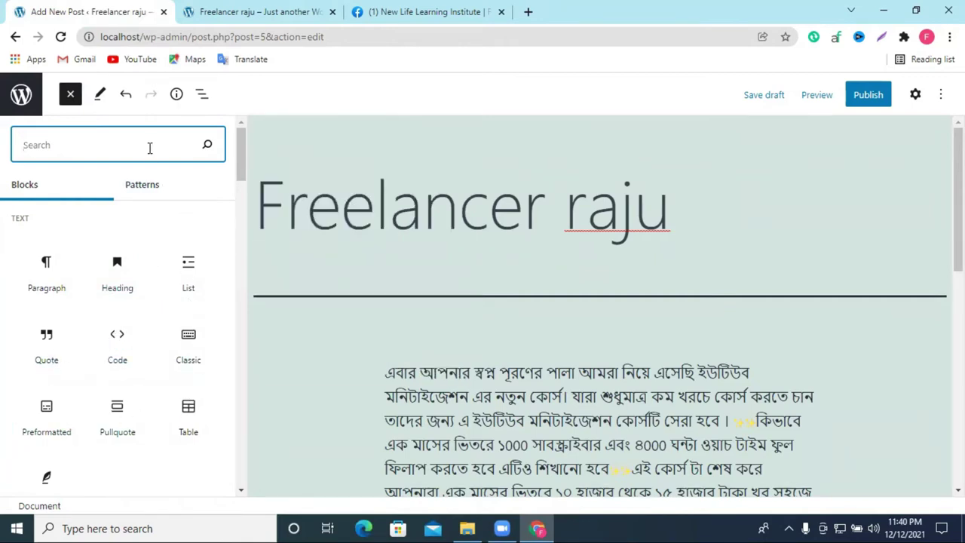
type("pho")
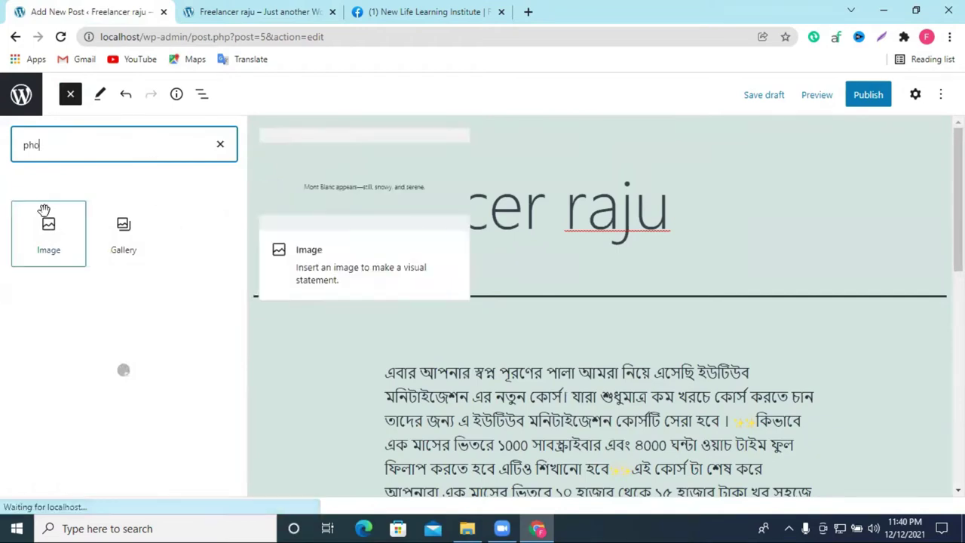
left_click(47, 220)
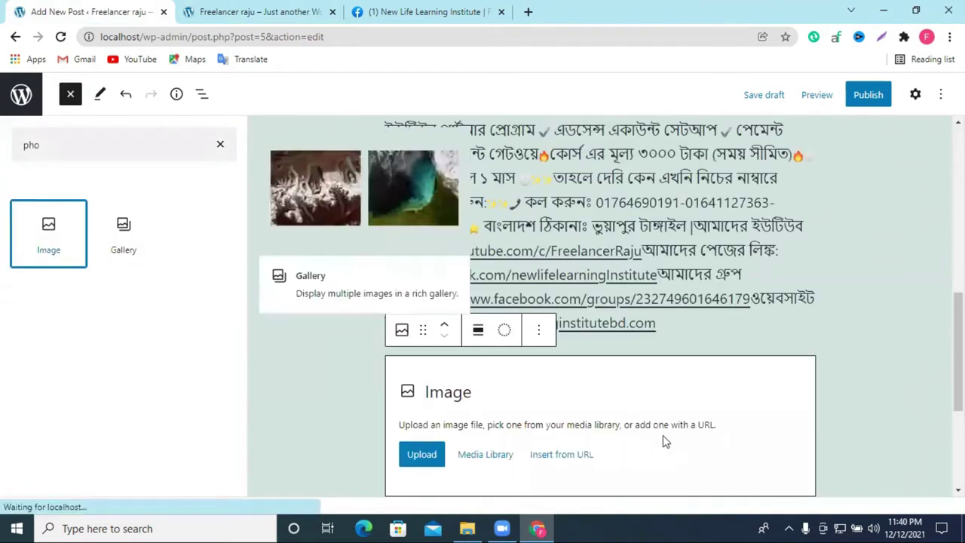
scroll(633, 411, "down", 1)
left_click(581, 313)
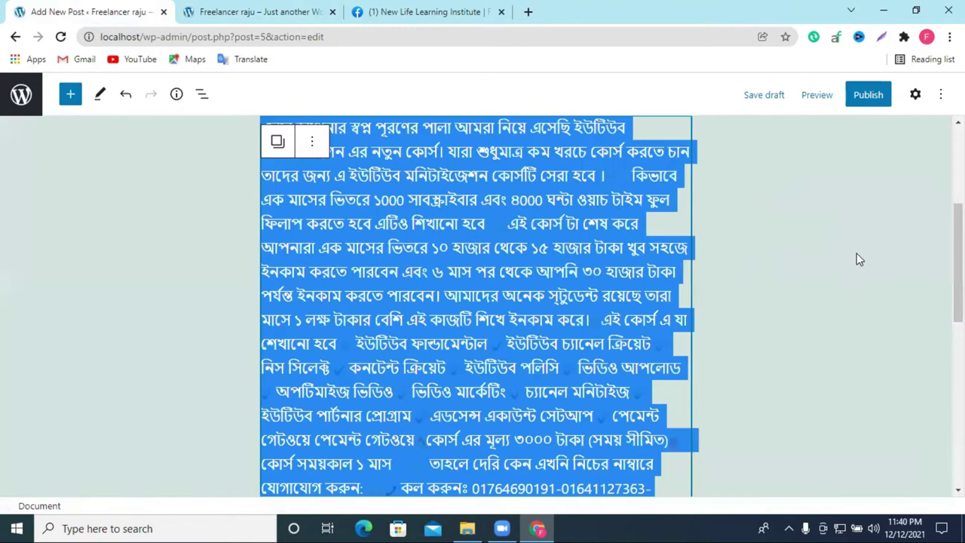
scroll(856, 252, "down", 3)
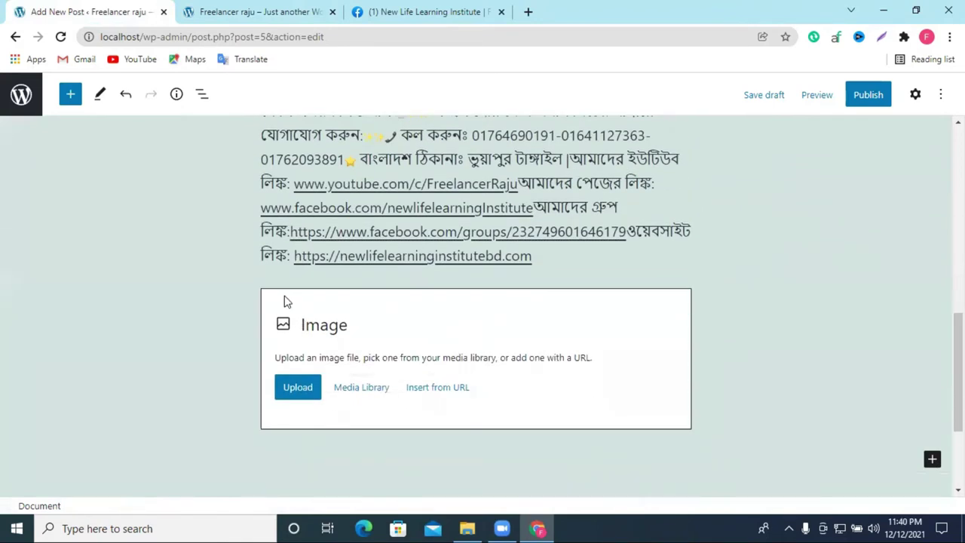
Step: Select the Image block, then check the Bengali paragraph's formatting options and text selection without changes
left_click(287, 301)
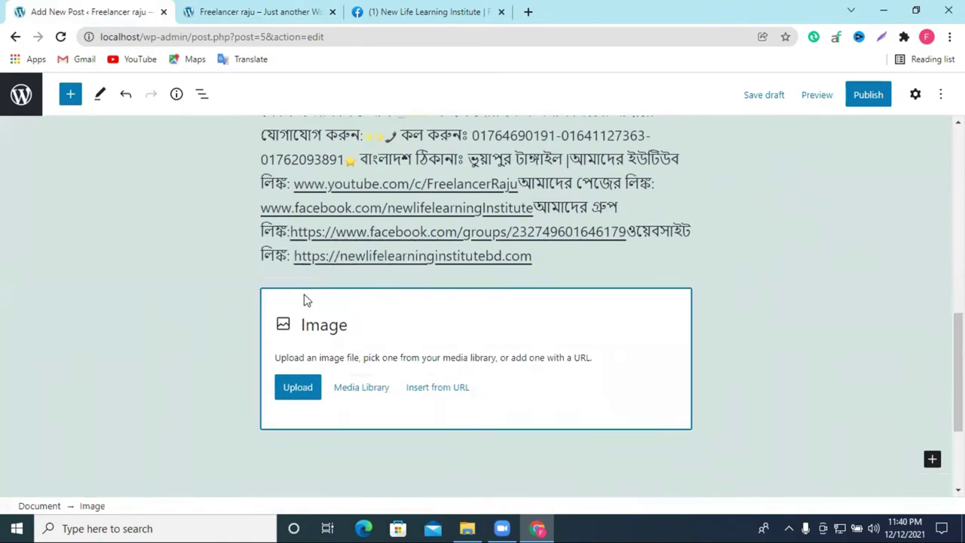
left_click_drag(327, 302, 338, 294)
left_click_drag(443, 358, 450, 341)
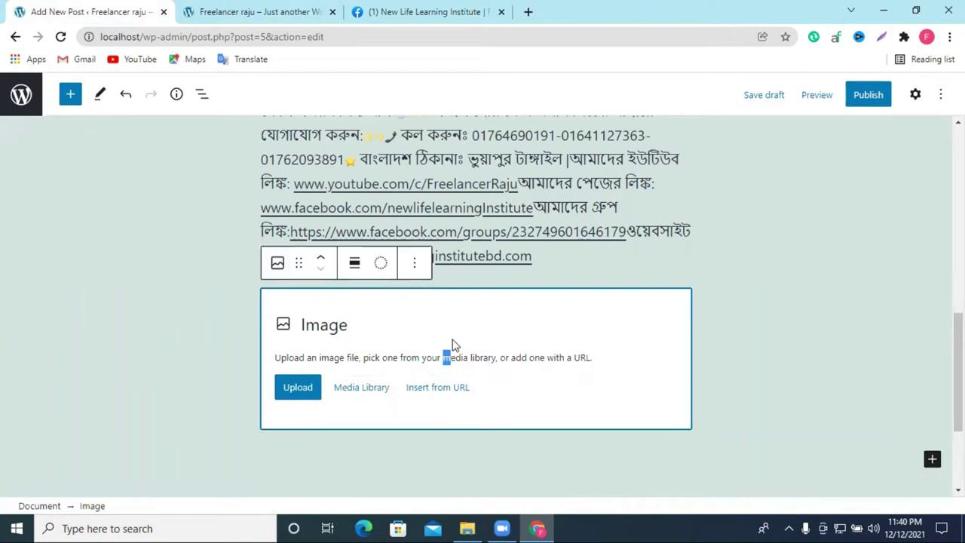
scroll(300, 391, "up", 10)
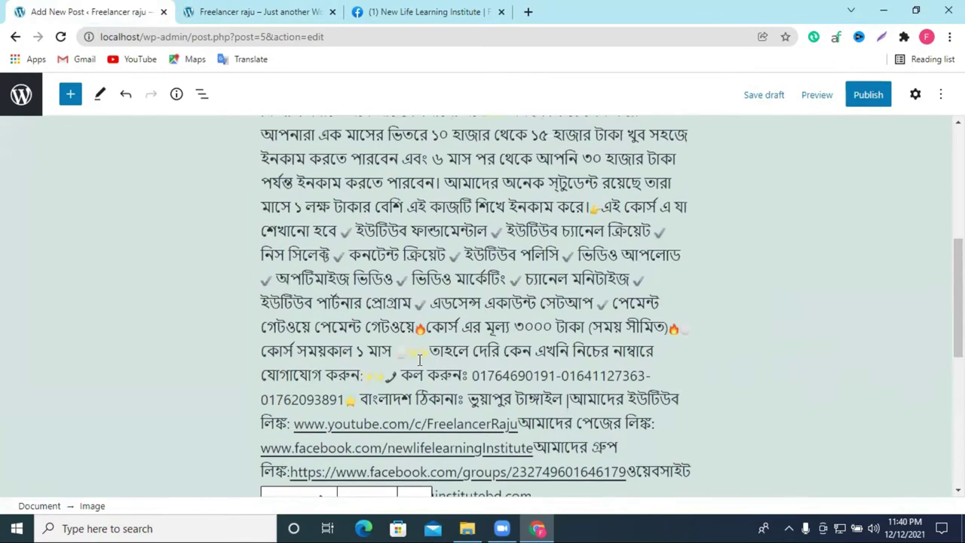
scroll(335, 219, "down", 2)
left_click(372, 255)
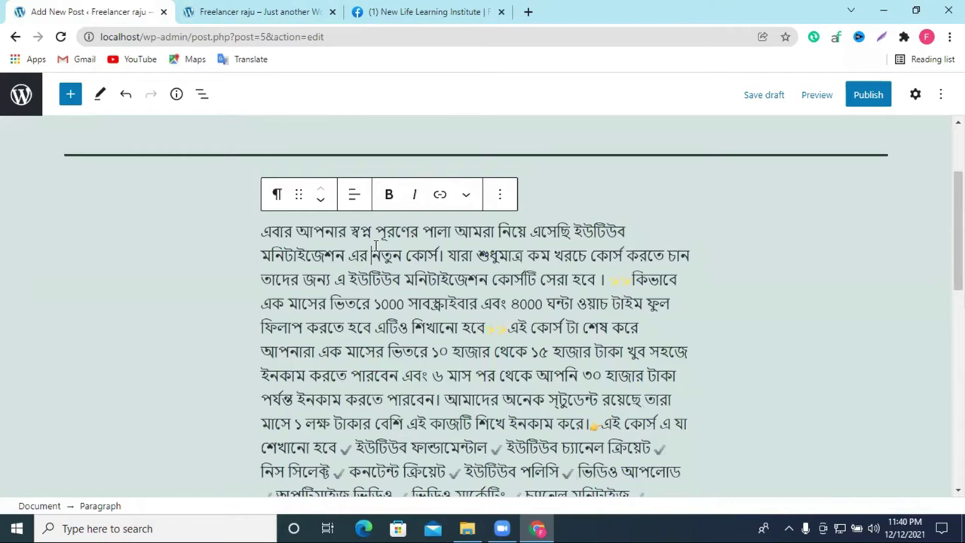
left_click(468, 197)
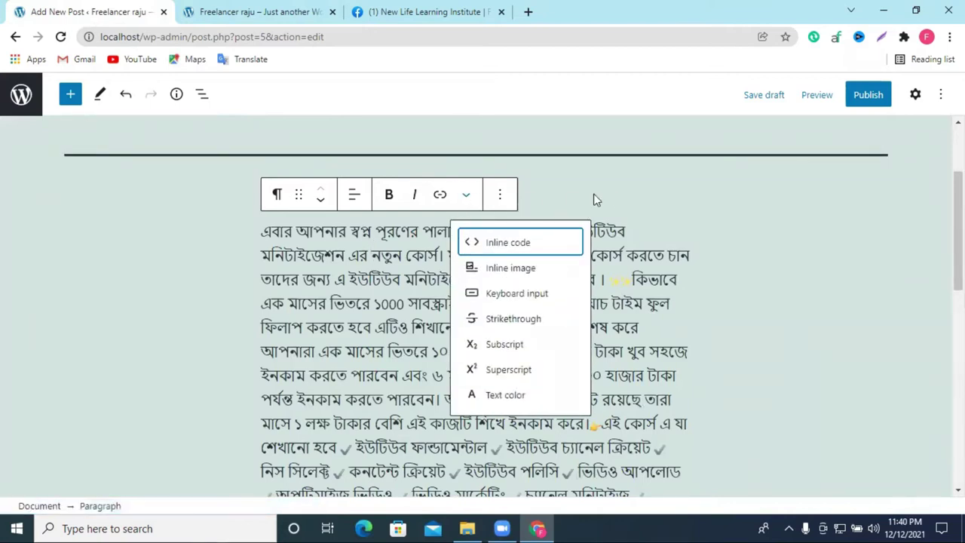
left_click(617, 198)
left_click(600, 223)
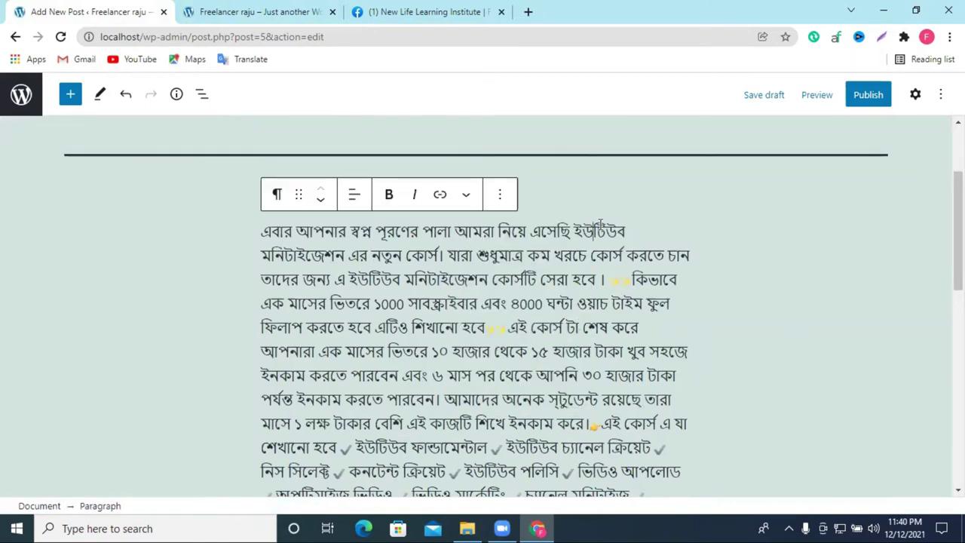
triple_click(588, 246)
left_click(737, 241)
double_click(750, 278)
left_click(750, 278)
Step: Choose Upload on the empty Image block to open the file chooser at Downloads
scroll(378, 324, "down", 10)
left_click(419, 319)
left_click(299, 335)
left_click(299, 284)
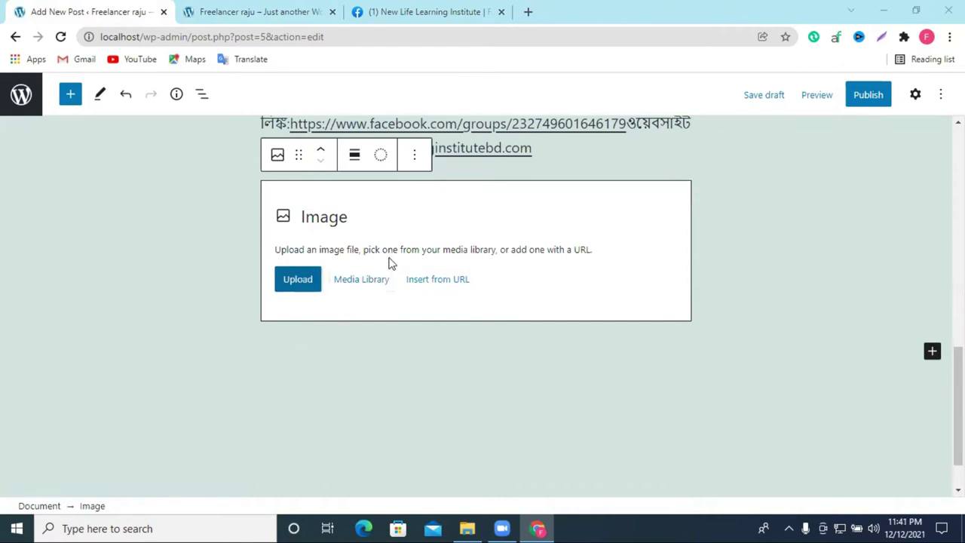
scroll(273, 206, "down", 5)
scroll(271, 205, "down", 3)
scroll(273, 203, "up", 5)
Step: Upload Screenshot_9 from Downloads into the Image block
scroll(274, 203, "up", 3)
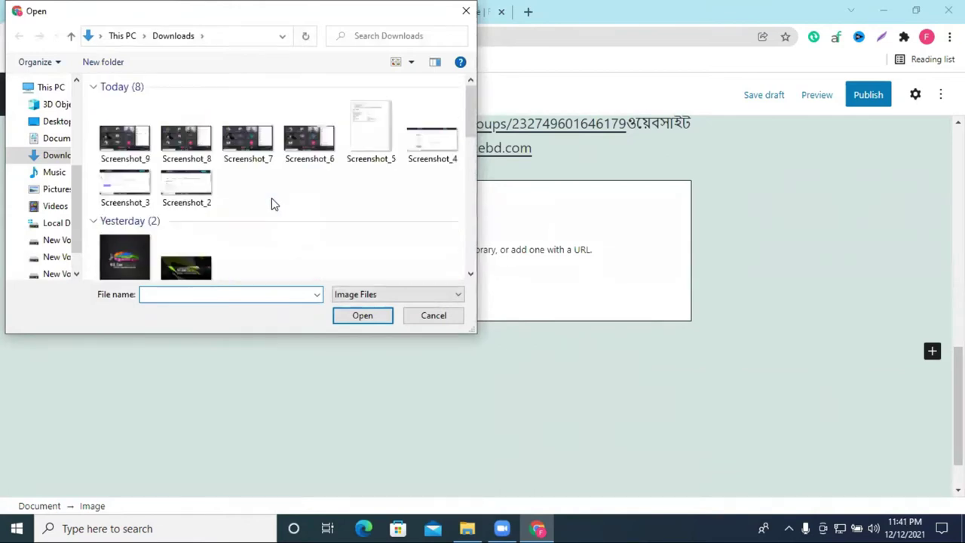
left_click(123, 147)
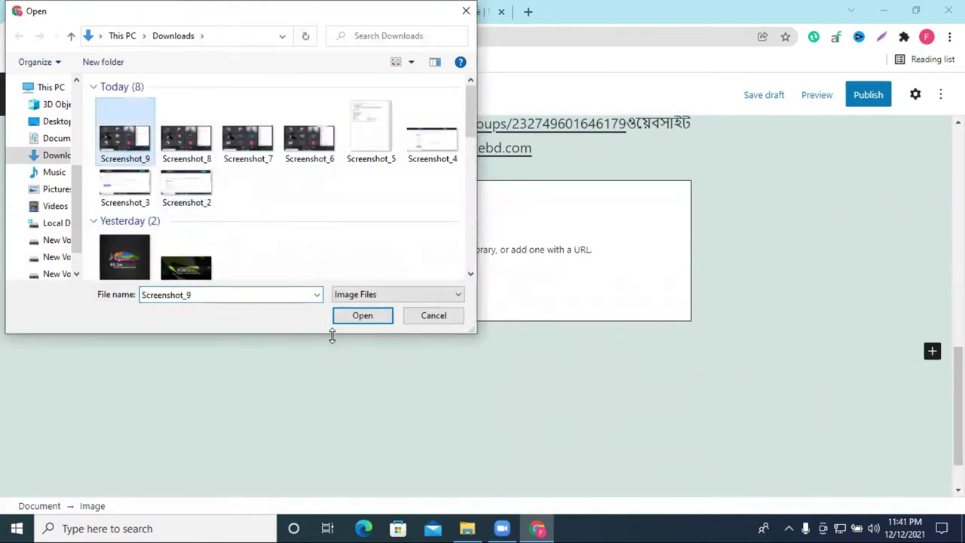
left_click(362, 316)
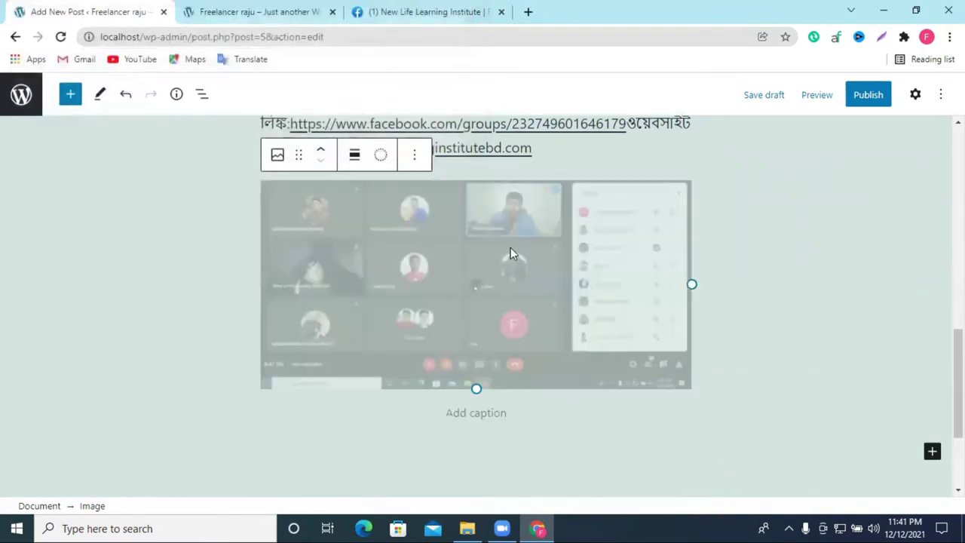
Step: Check the inserted meeting screenshot, deselect the image block and return to the top
scroll(715, 340, "down", 2)
scroll(608, 343, "up", 4)
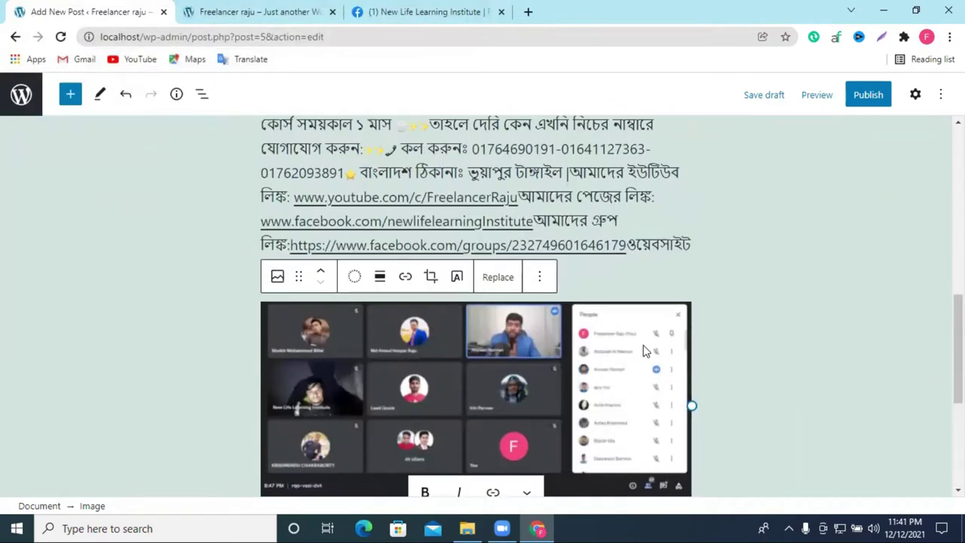
scroll(538, 265, "down", 1)
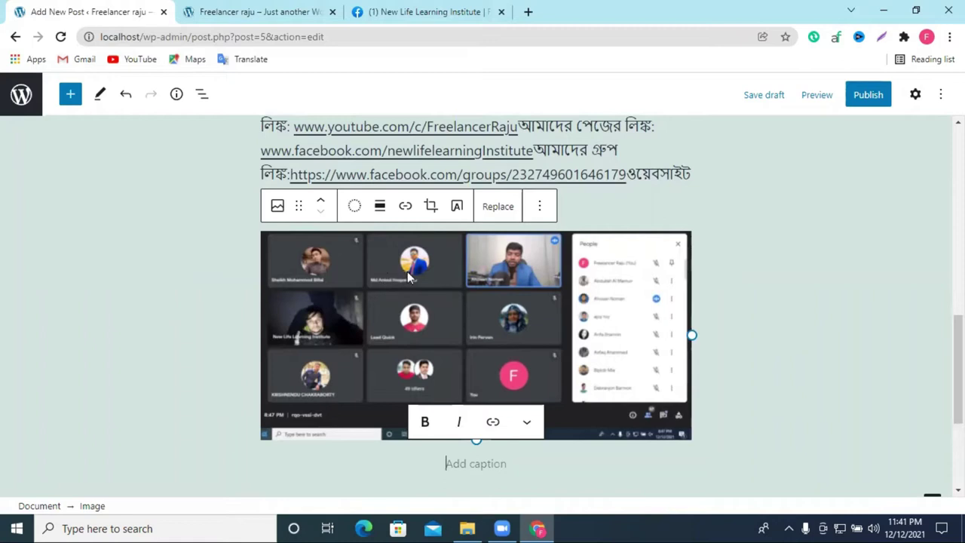
scroll(700, 309, "down", 3)
scroll(705, 309, "up", 4)
scroll(711, 309, "down", 4)
scroll(711, 309, "up", 4)
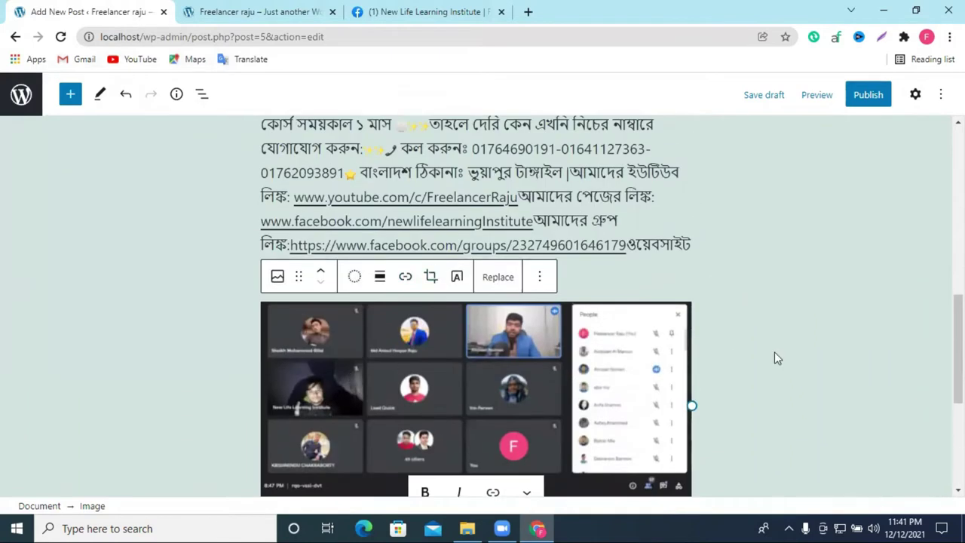
scroll(774, 351, "down", 3)
left_click(509, 344)
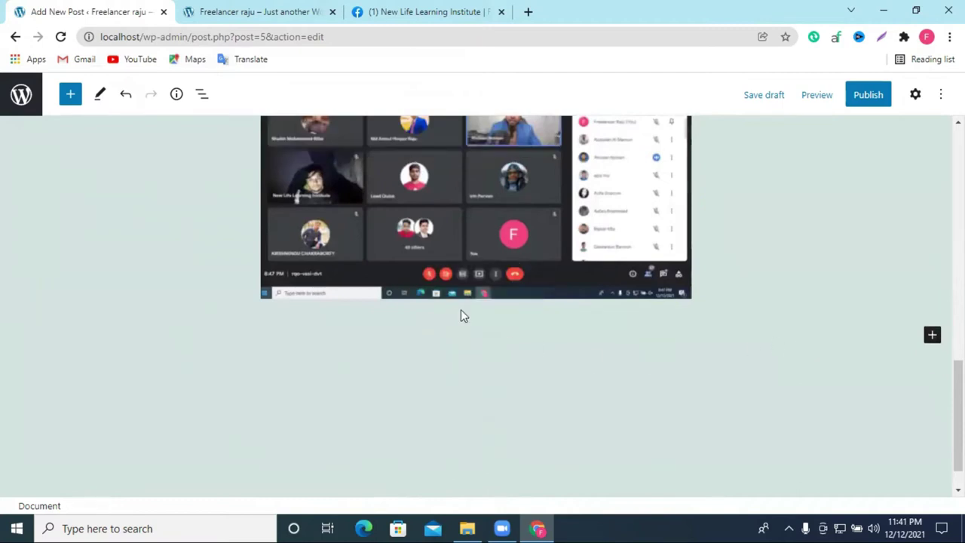
scroll(461, 317, "up", 10)
scroll(535, 324, "up", 2)
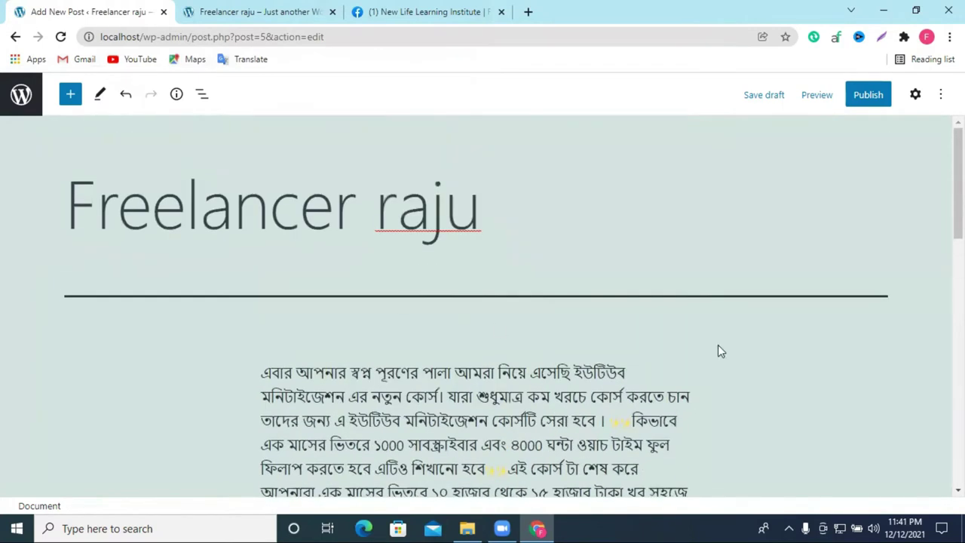
Step: Publish the 'Freelancer raju' post and bring up the live site's front page
left_click(867, 98)
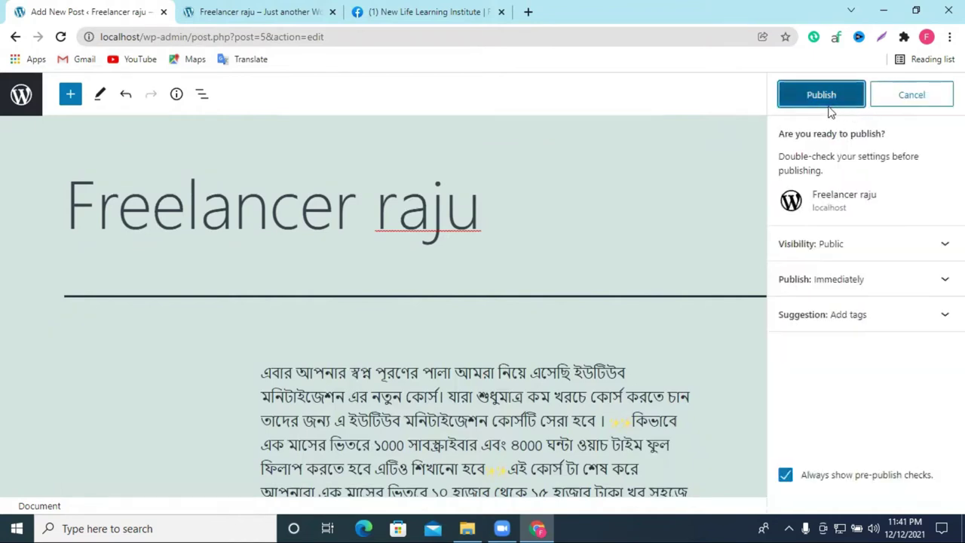
left_click(832, 104)
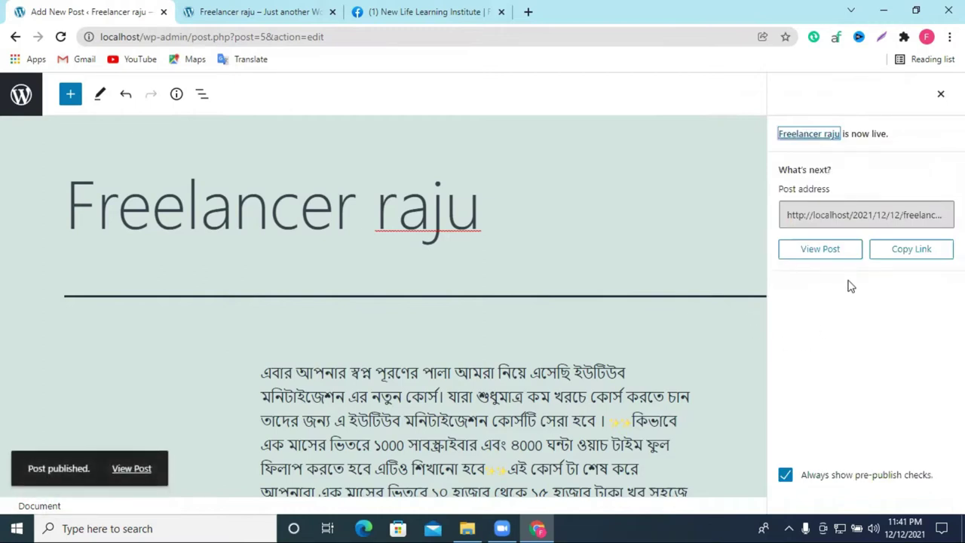
left_click(287, 11)
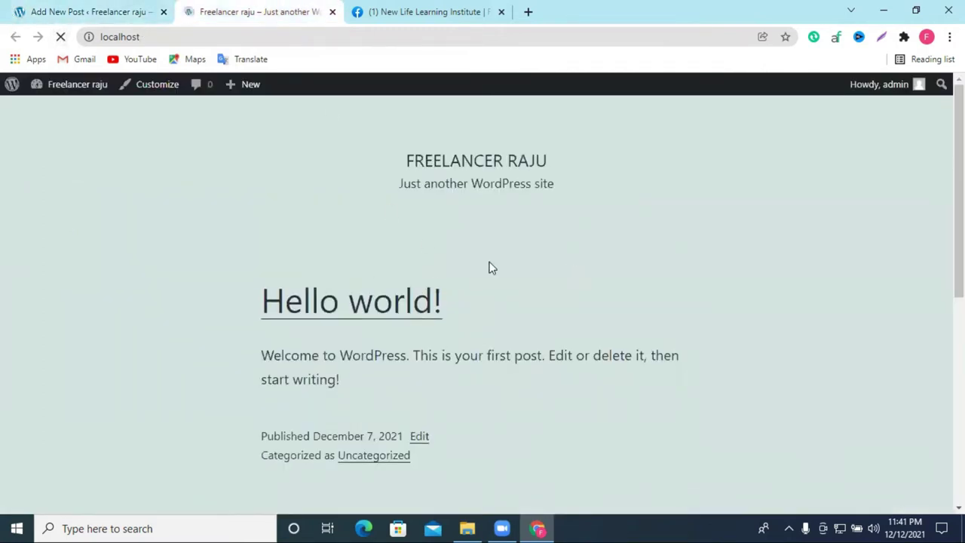
Step: Open the full 'Freelancer raju' post on the live site and read it through
scroll(490, 267, "down", 5)
scroll(492, 263, "up", 2)
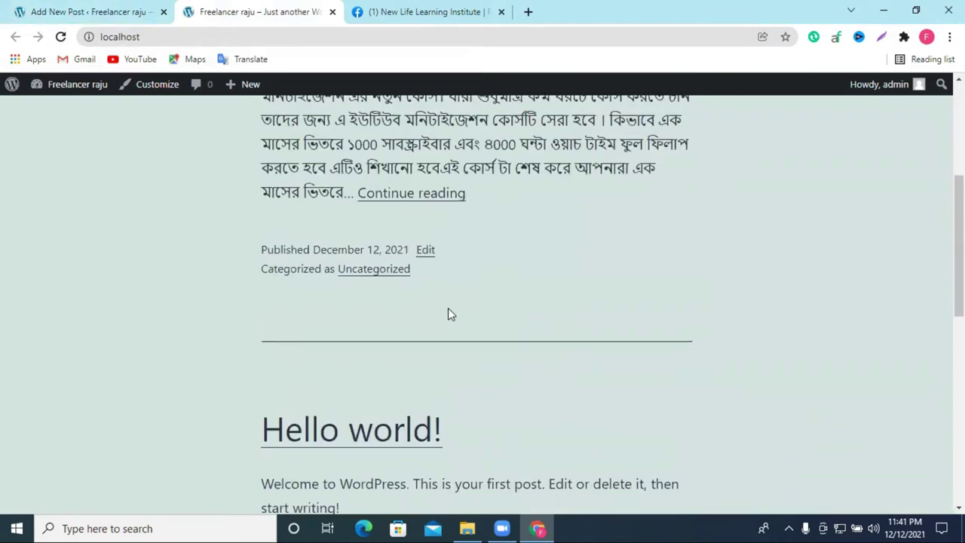
left_click(392, 199)
scroll(536, 289, "down", 6)
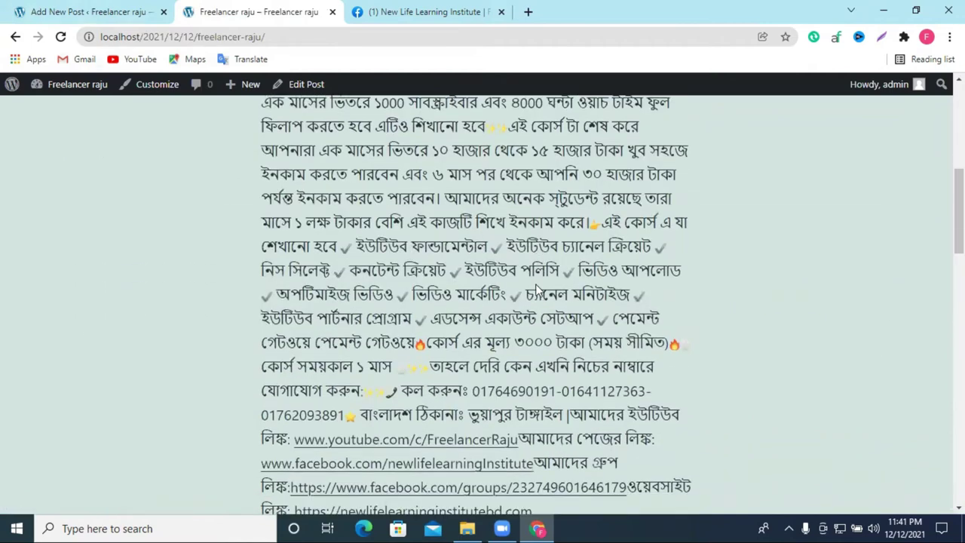
scroll(536, 288, "down", 4)
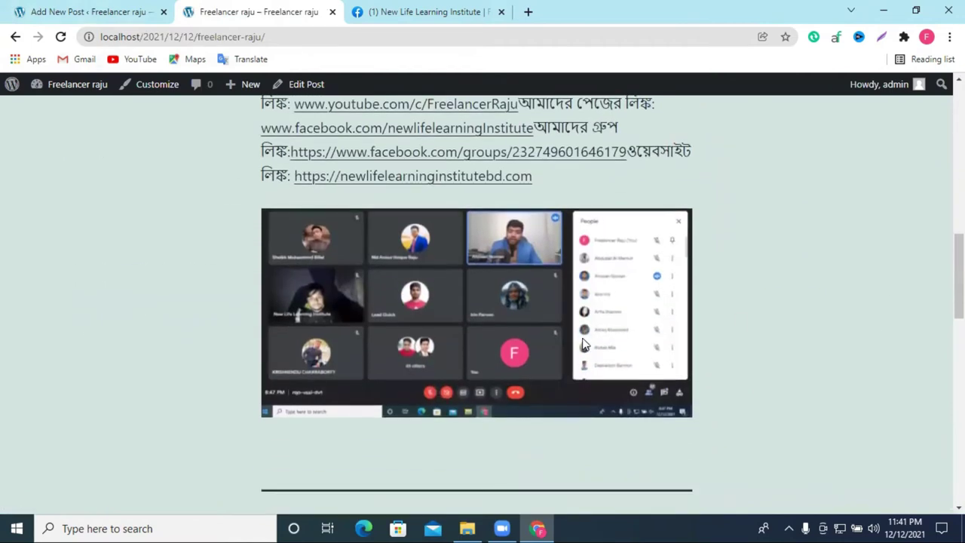
scroll(584, 345, "up", 10)
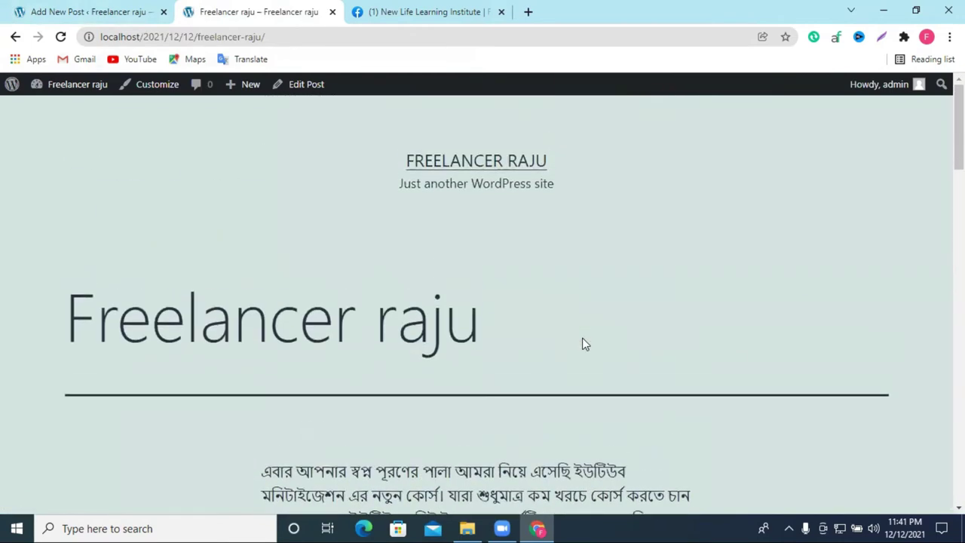
scroll(583, 344, "down", 6)
Step: Go back to the site home, then return to the editor and the admin Posts list
left_click(15, 37)
scroll(525, 265, "up", 4)
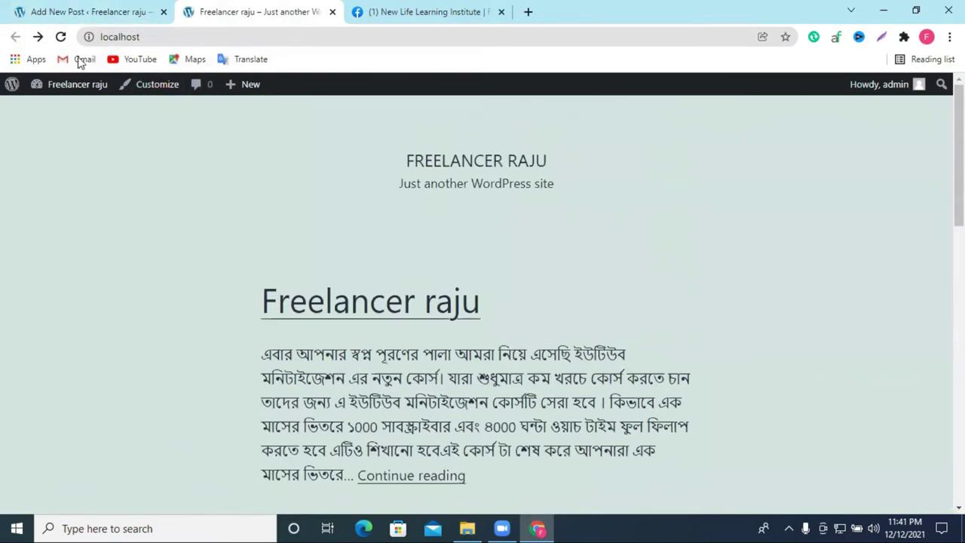
left_click(103, 7)
left_click(210, 8)
left_click(107, 8)
left_click(15, 36)
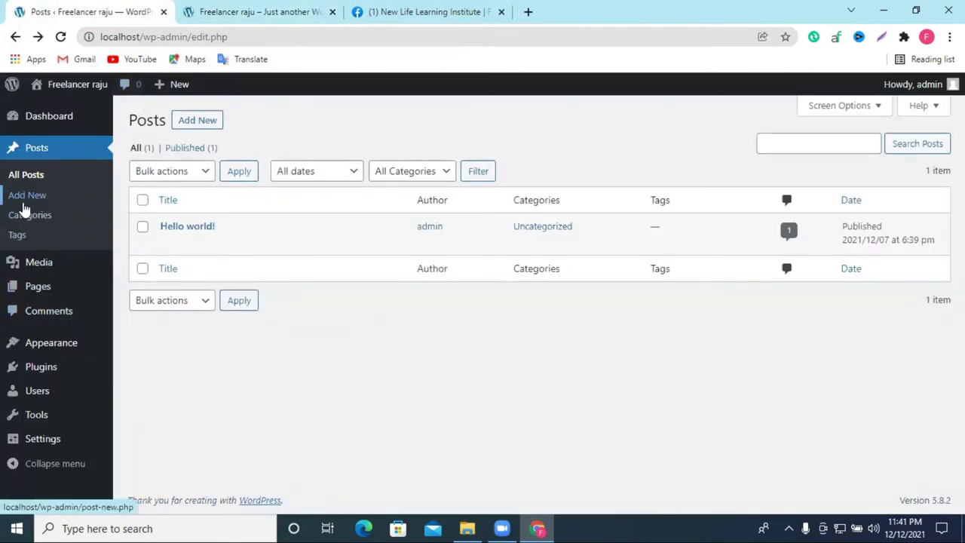
Step: Briefly visit Add New Post, then view the Categories page listing only Uncategorized
left_click(33, 202)
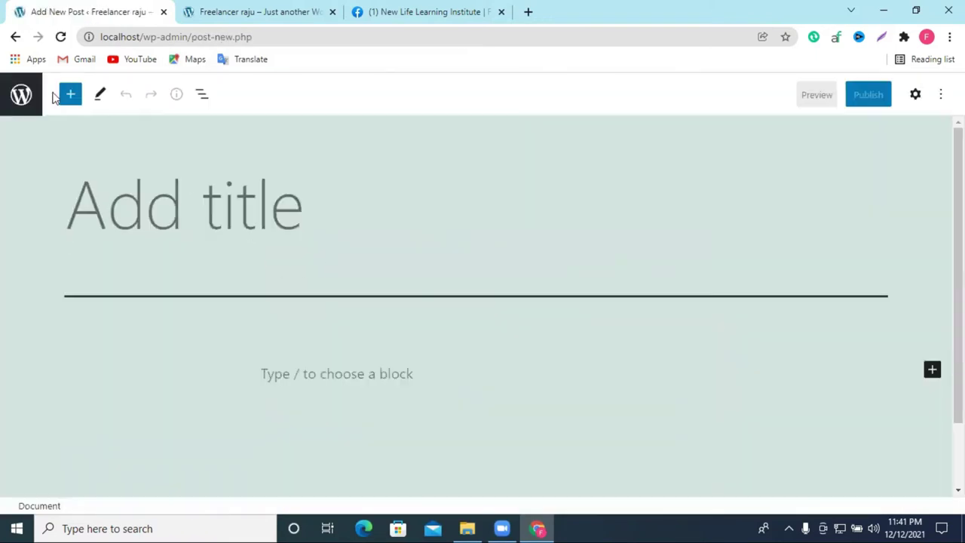
left_click(11, 38)
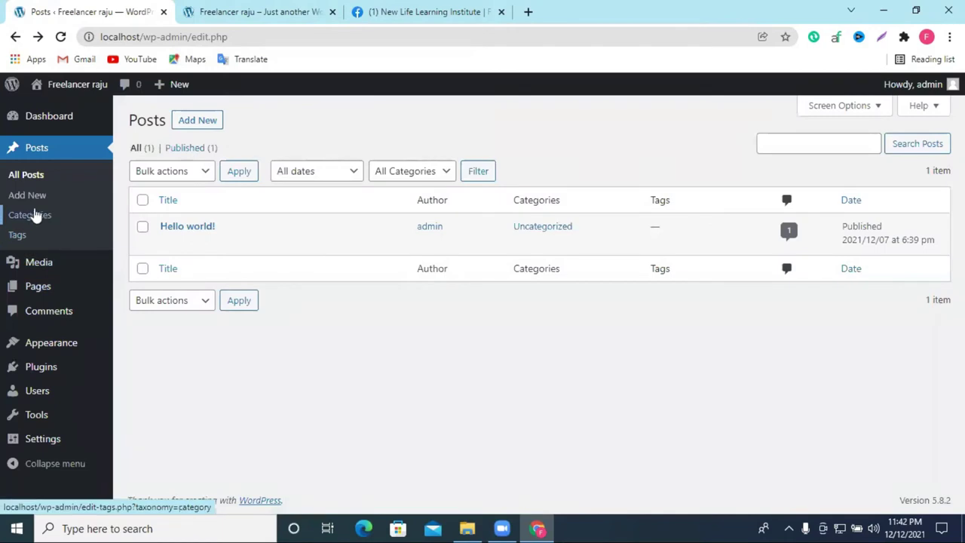
left_click(30, 217)
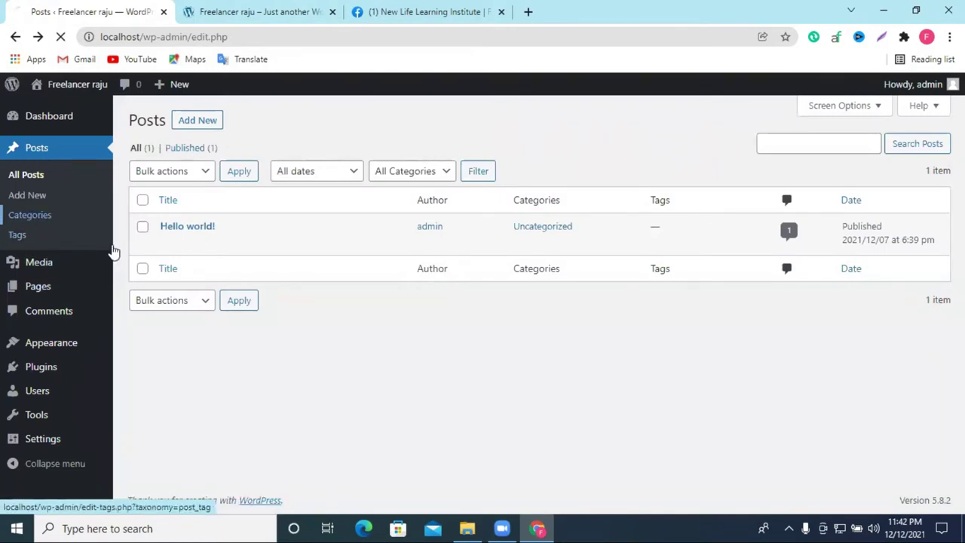
scroll(339, 311, "down", 1)
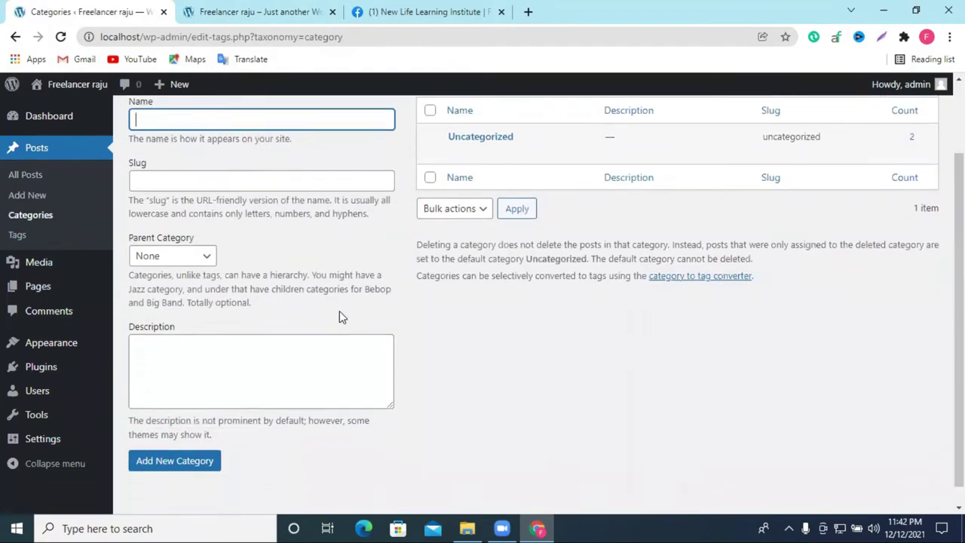
scroll(338, 314, "up", 1)
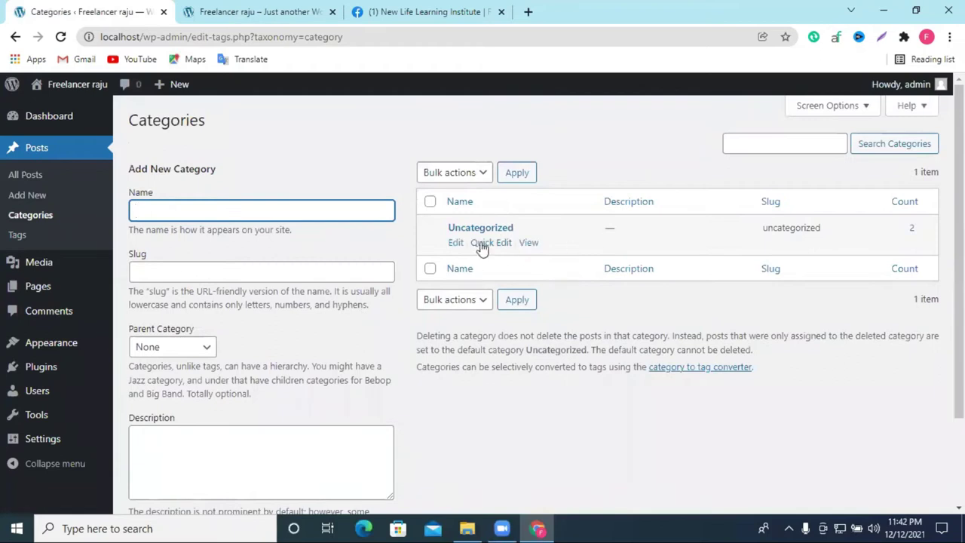
scroll(409, 364, "down", 2)
scroll(409, 364, "up", 2)
Step: Compare the New Life Learning Institute Facebook tab with the live site, then add a blank tab
left_click(456, 9)
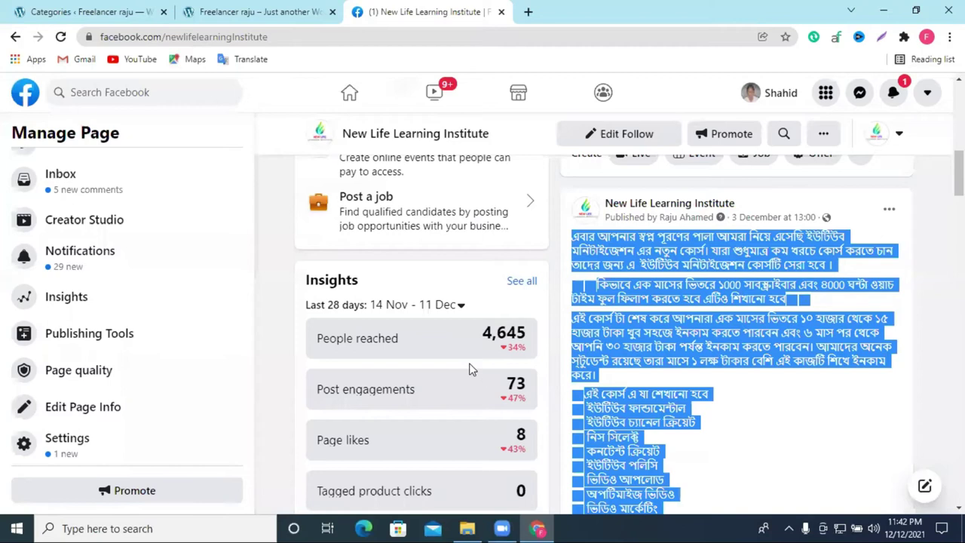
left_click(257, 13)
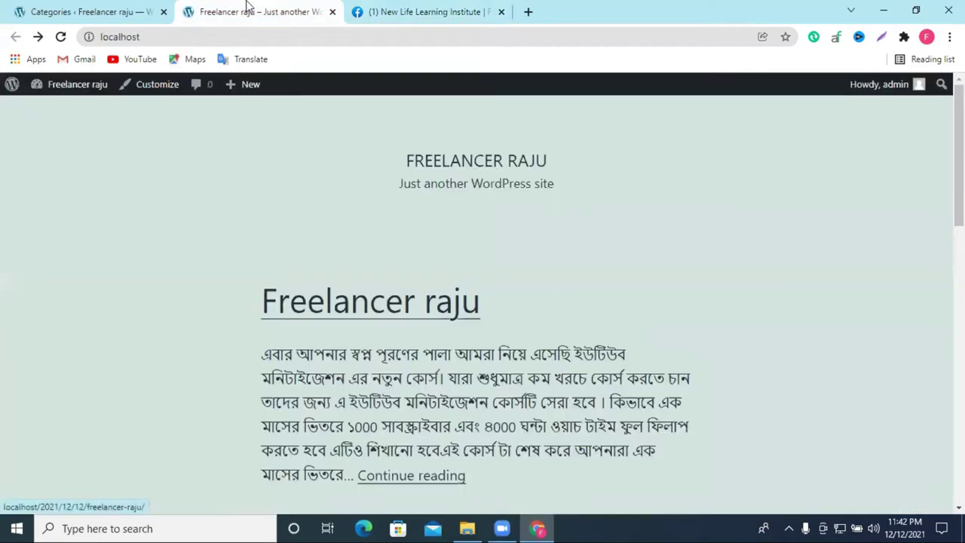
left_click(397, 11)
scroll(542, 276, "up", 8)
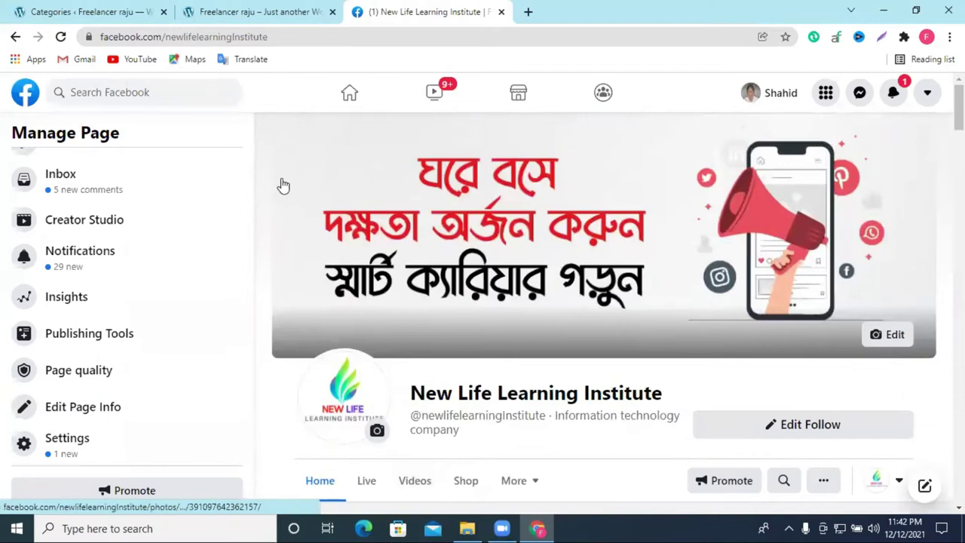
left_click(279, 8)
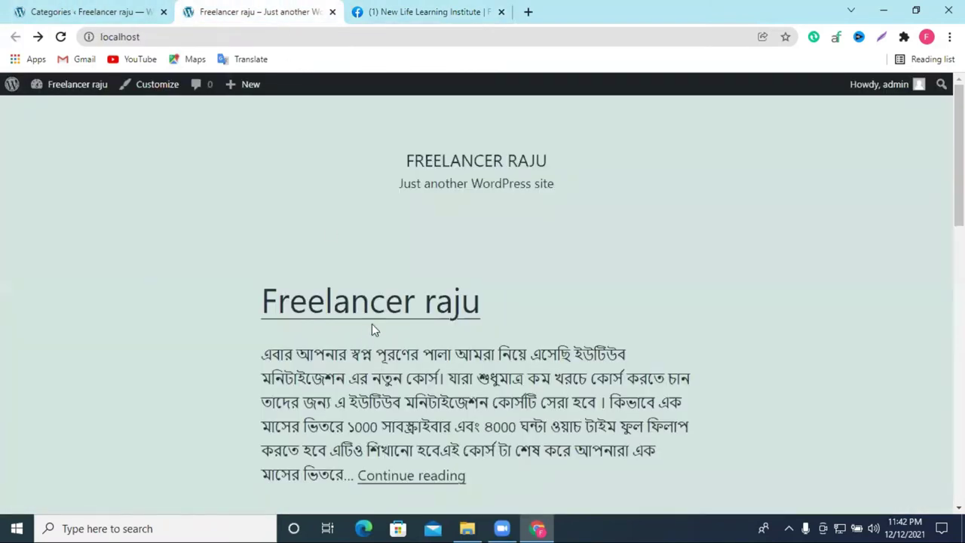
left_click(527, 12)
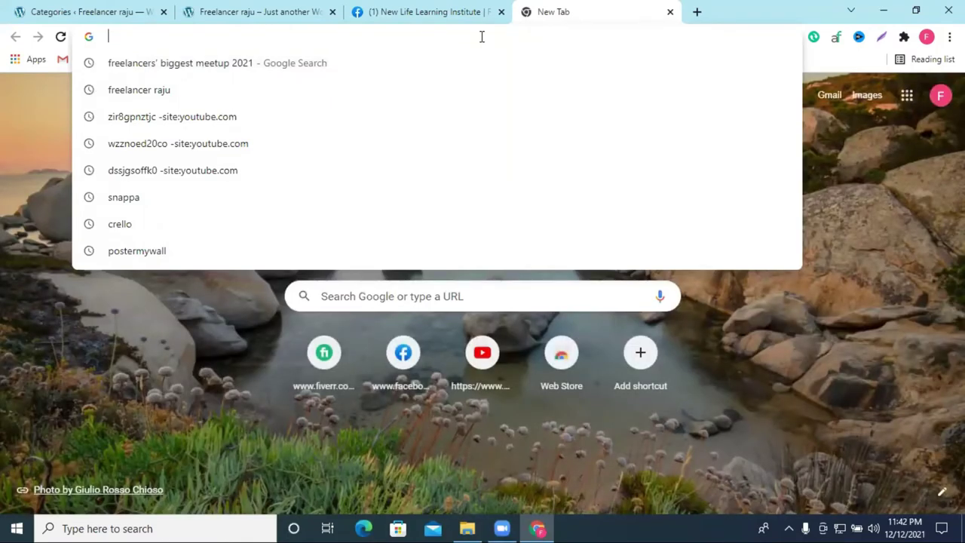
Step: Search 'prothom alo' from the address bar and open prothomalo.com from the results
type("proth")
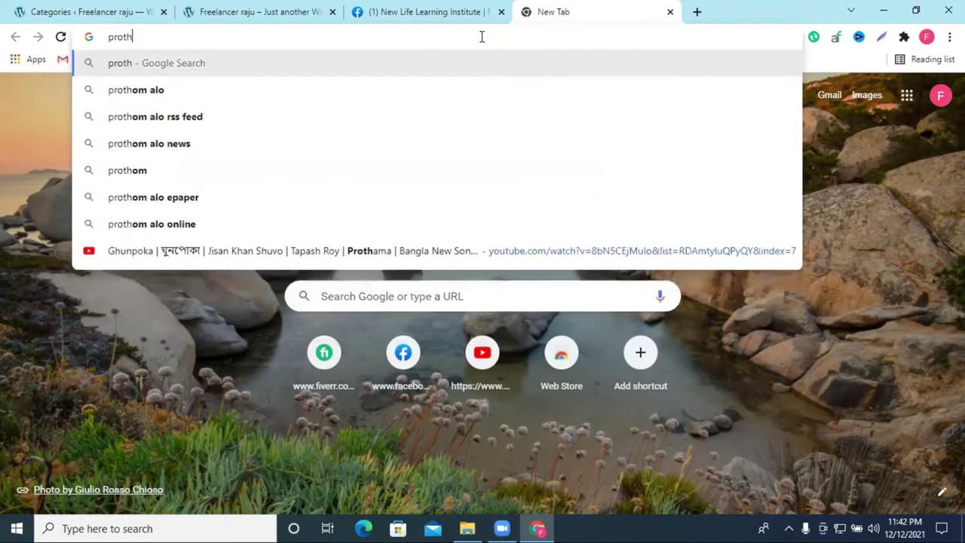
left_click(234, 100)
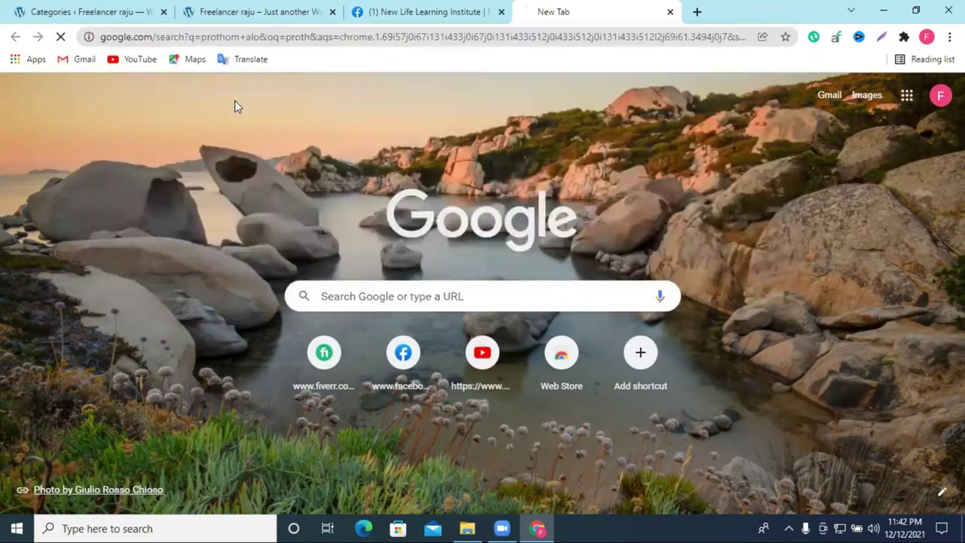
left_click(211, 227)
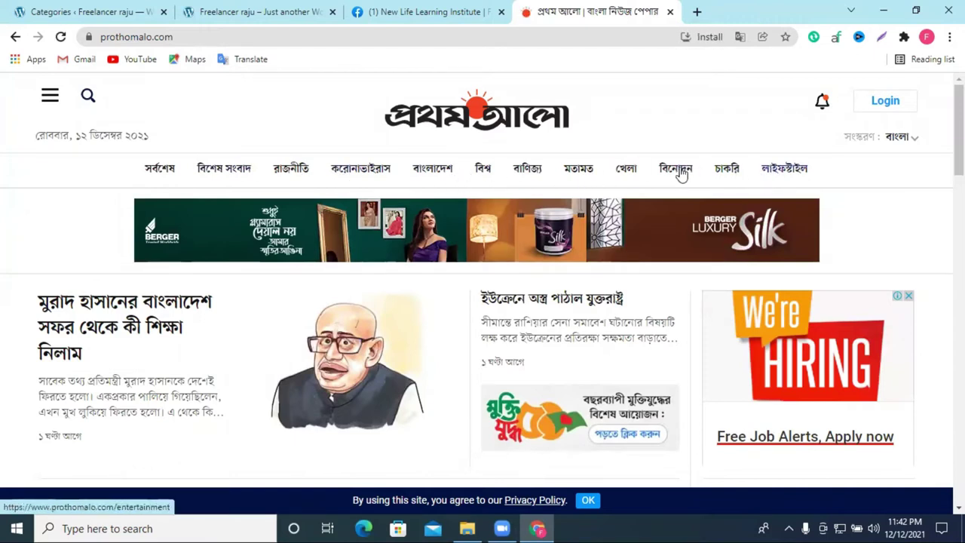
Step: Browse Prothom Alo's রাজনীতি politics section, accepting the alert and closing the subscribe popup
left_click(291, 170)
scroll(332, 193, "down", 3)
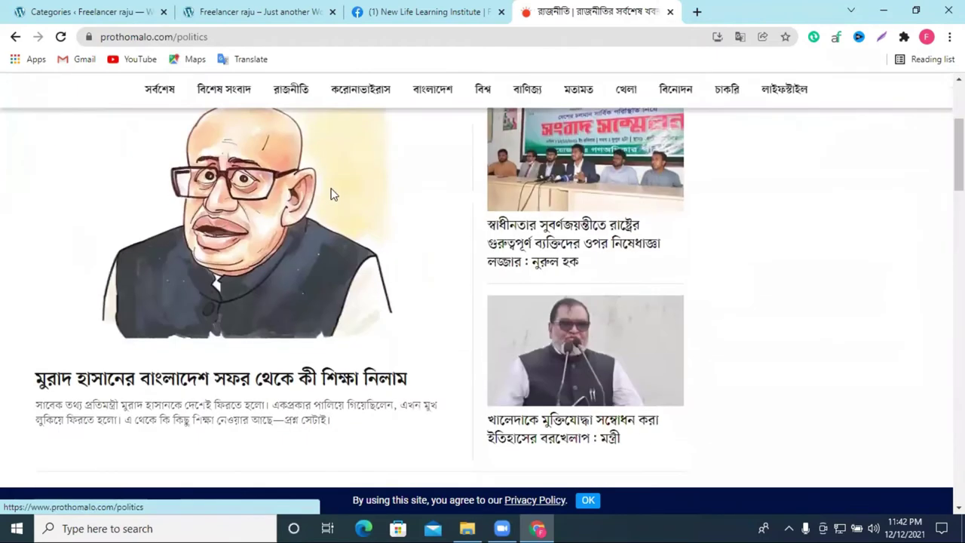
scroll(291, 307, "up", 5)
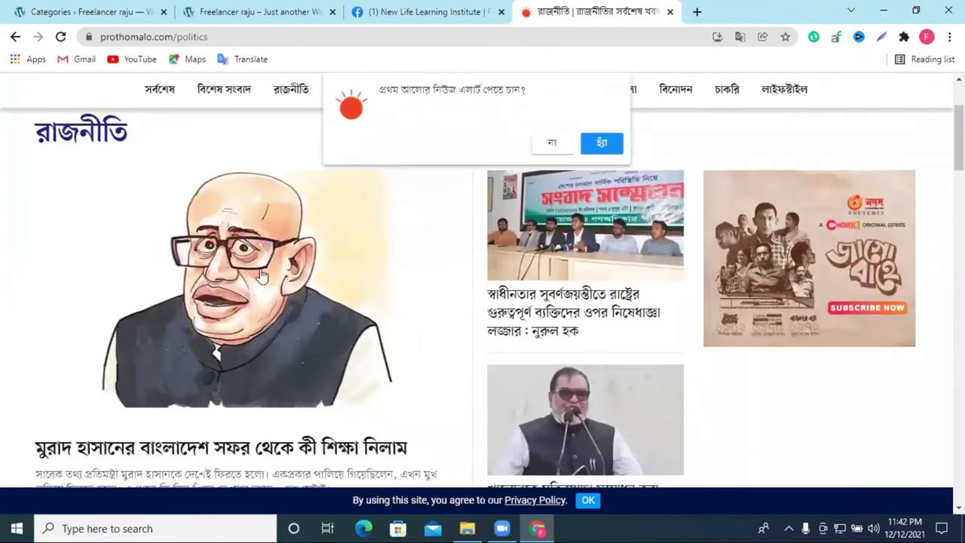
left_click(602, 144)
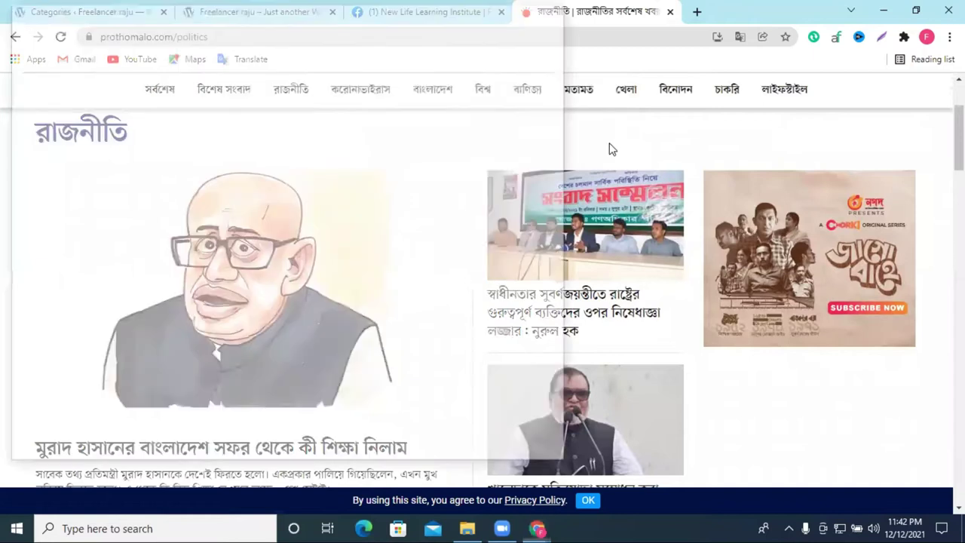
left_click(553, 10)
scroll(269, 258, "up", 3)
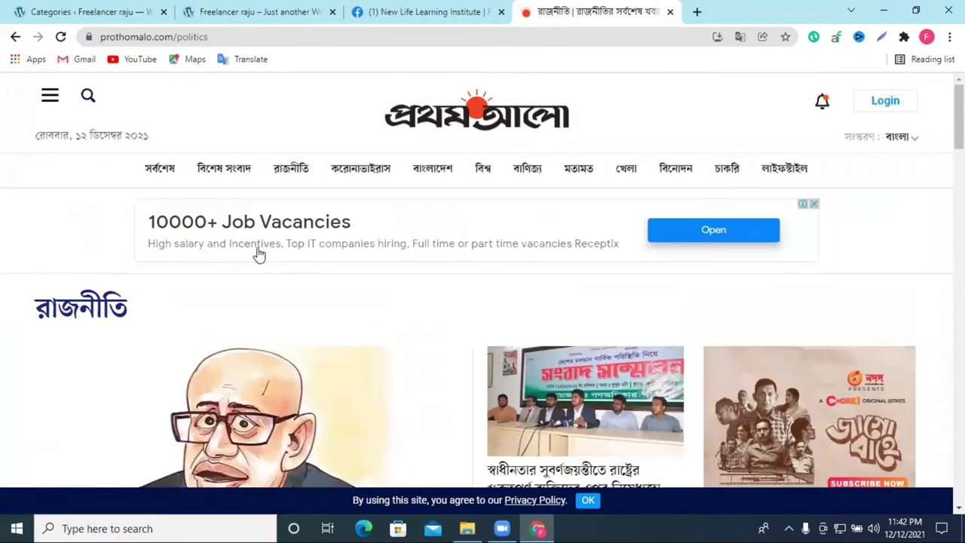
scroll(256, 252, "down", 4)
scroll(376, 286, "up", 5)
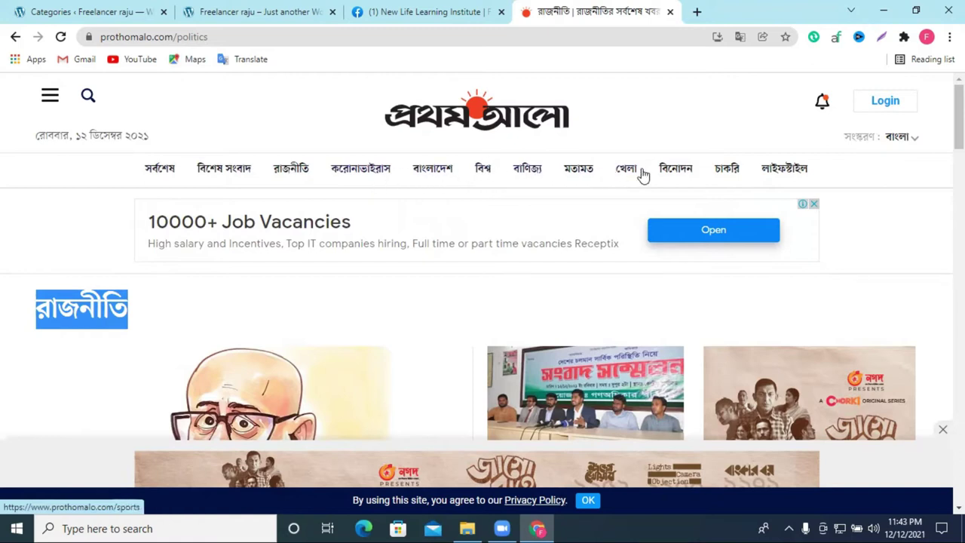
scroll(159, 347, "down", 4)
scroll(163, 339, "up", 5)
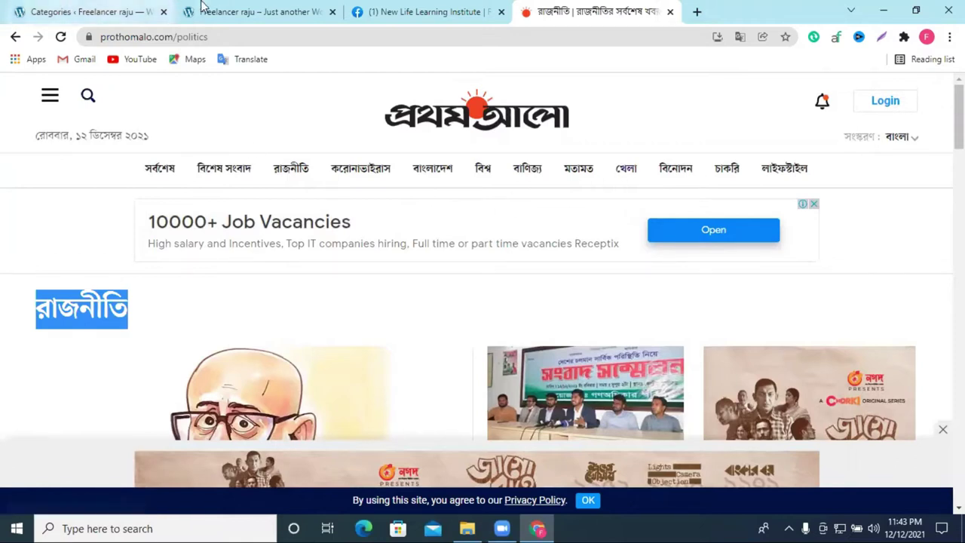
Step: Browse the খেলা sports section, then return to the WordPress Categories page
left_click(632, 176)
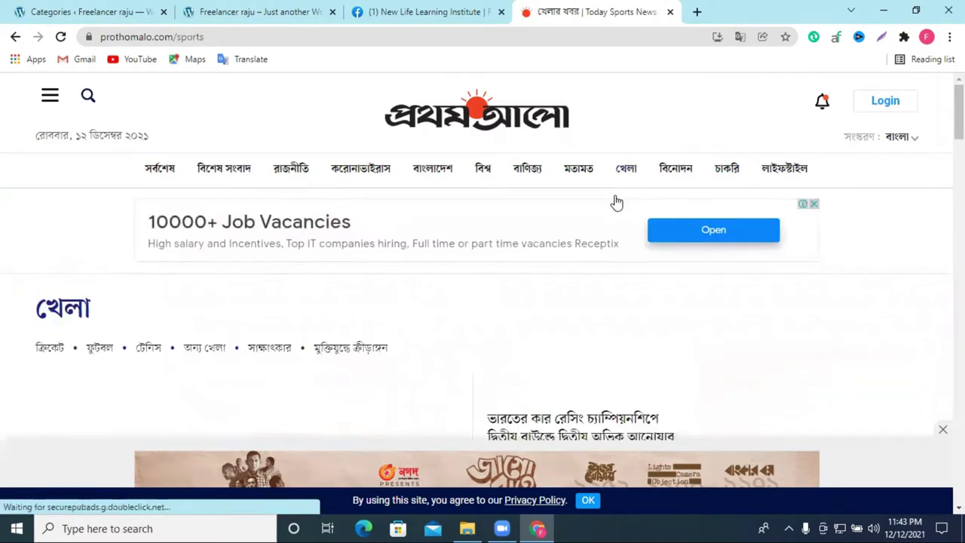
scroll(536, 300, "down", 5)
scroll(558, 308, "up", 5)
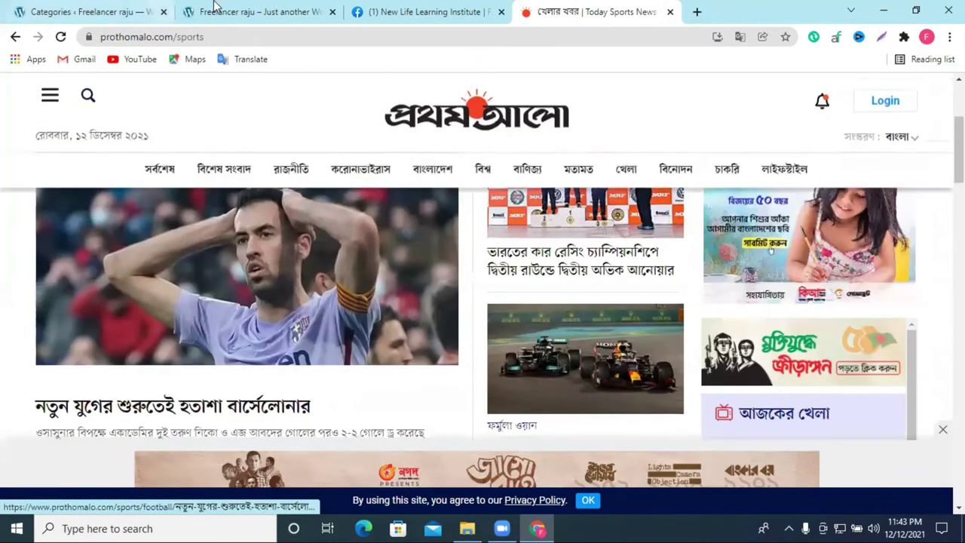
left_click(241, 12)
left_click(102, 7)
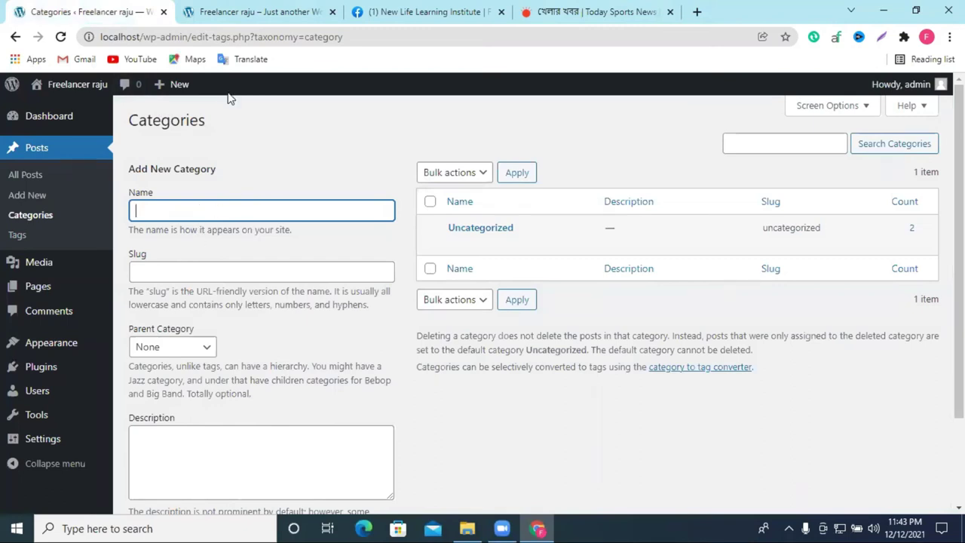
Step: Copy the রাজনীতি heading from Prothom Alo's politics section
left_click(247, 9)
left_click(497, 8)
left_click(641, 7)
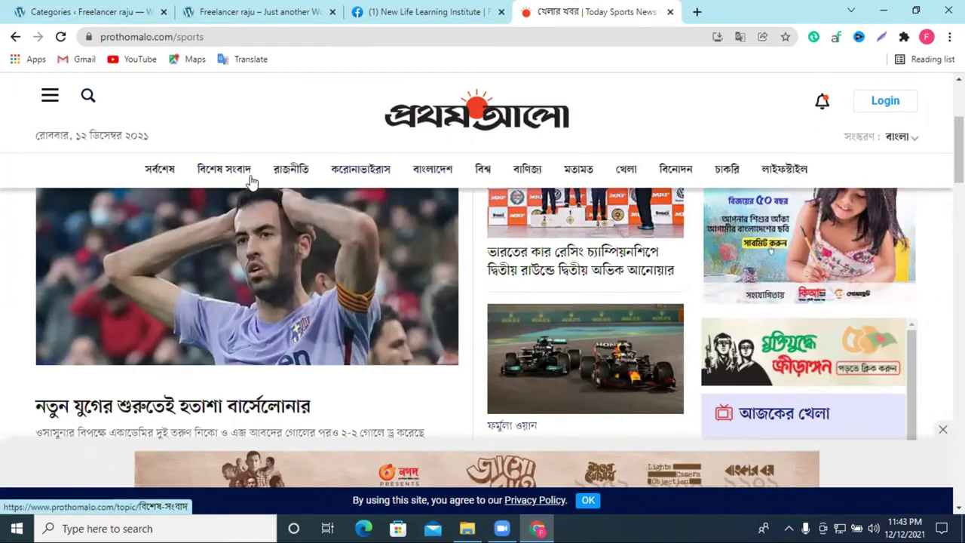
left_click(284, 175)
left_click_drag(148, 319, 39, 305)
key("ctrl+c")
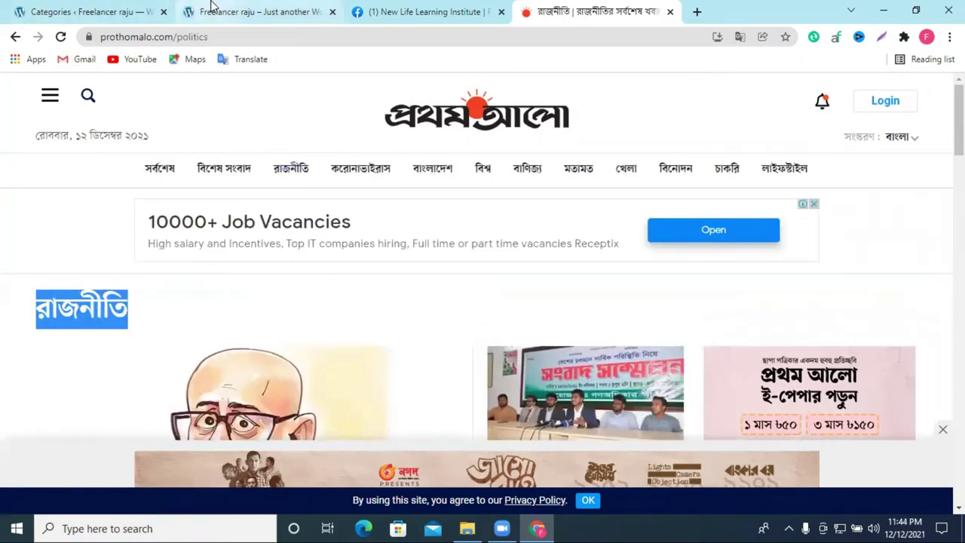
Step: Paste রাজনীতি as the category name, keep no parent, and add the category
left_click(64, 8)
key("ctrl+v")
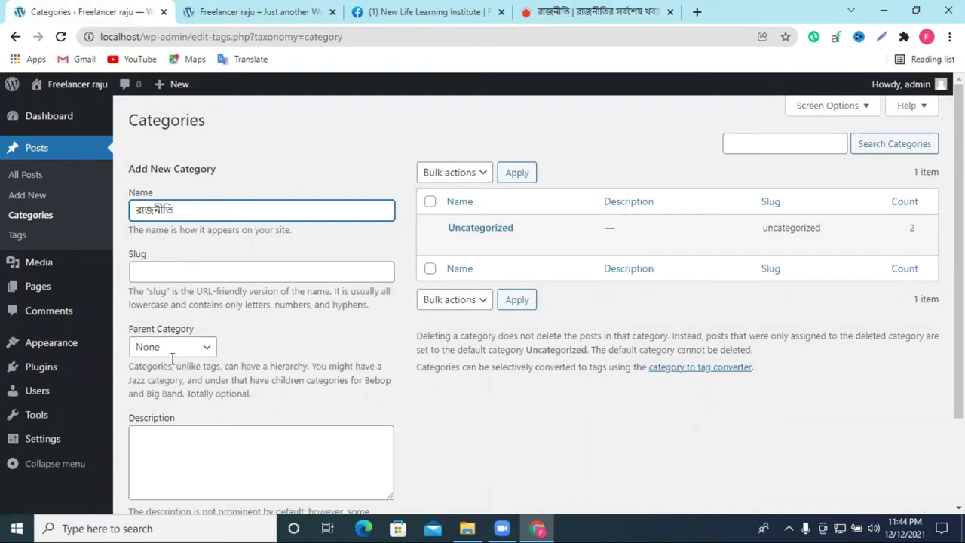
left_click(173, 348)
left_click(280, 348)
left_click(181, 275)
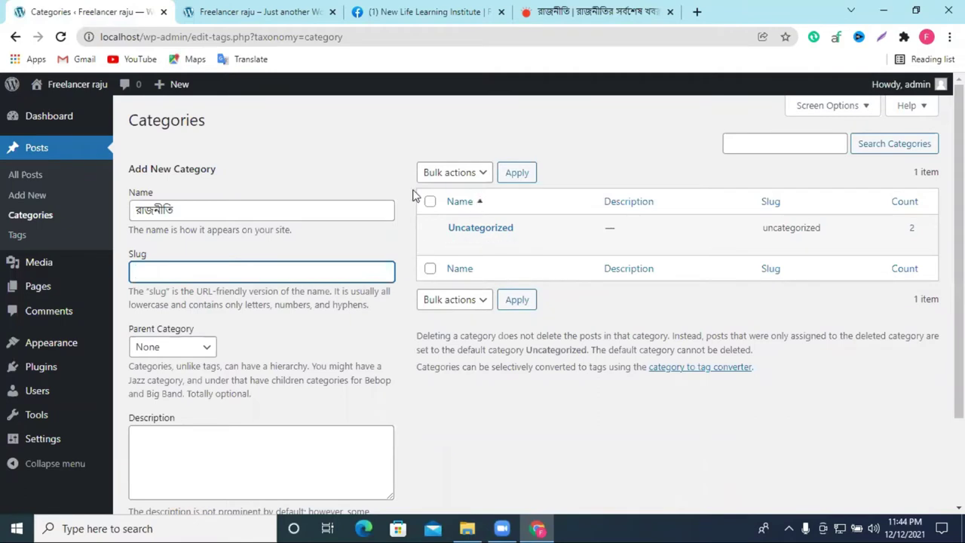
scroll(414, 194, "down", 3)
left_click(158, 440)
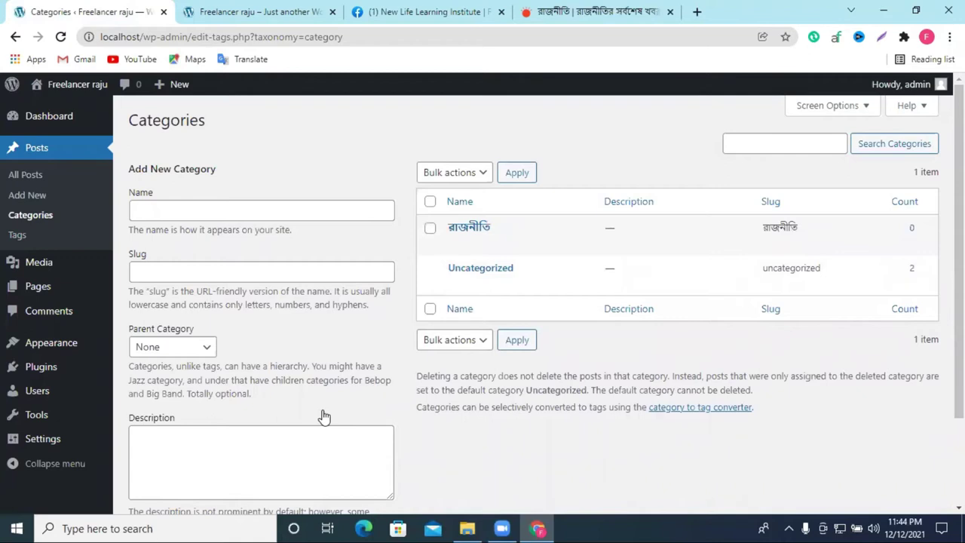
left_click(157, 273)
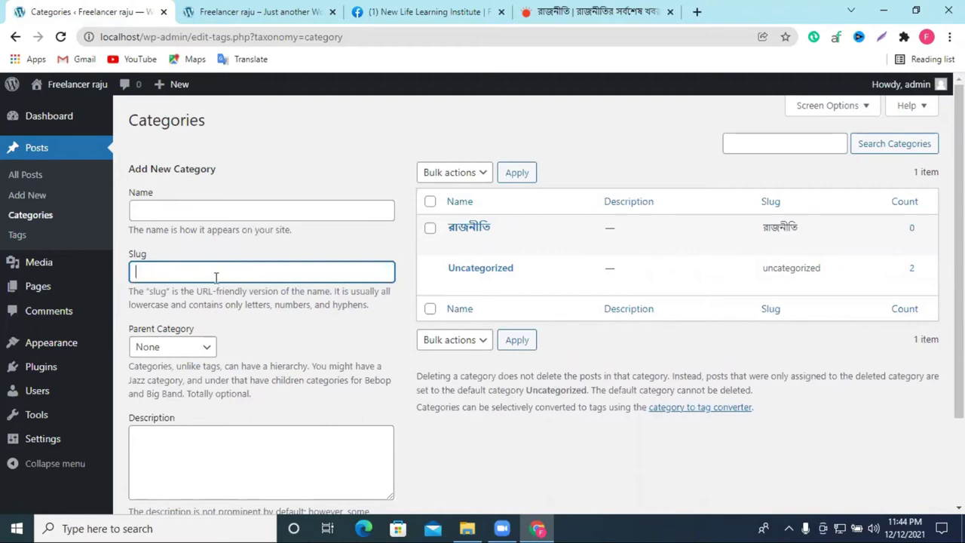
Step: Review the slug explanation, visit the empty Tags page, then start a new post
left_click_drag(216, 294, 243, 294)
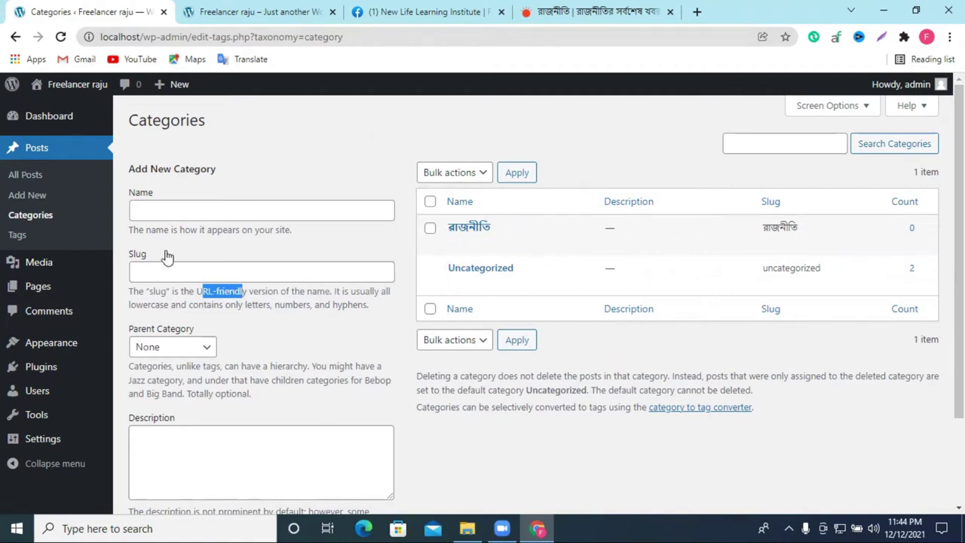
left_click(160, 208)
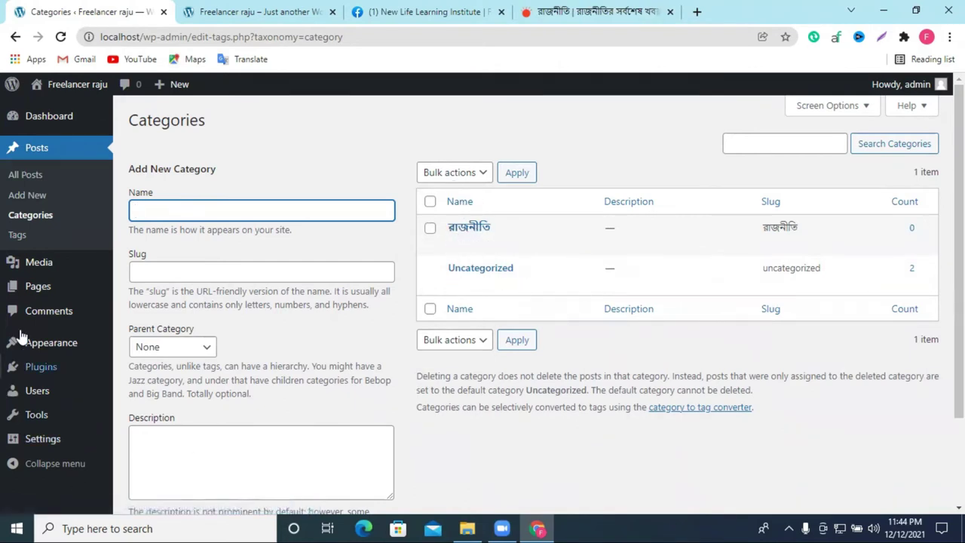
left_click(18, 238)
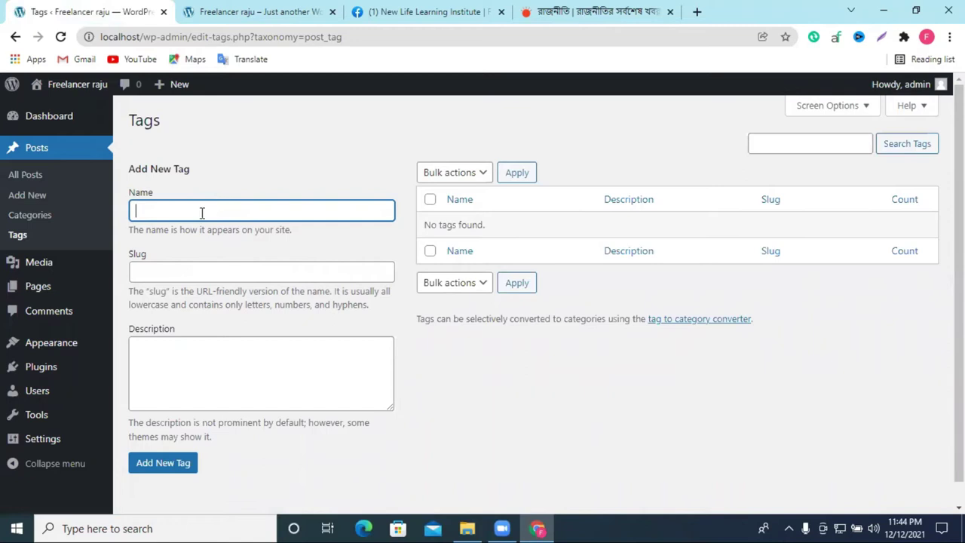
scroll(221, 308, "down", 1)
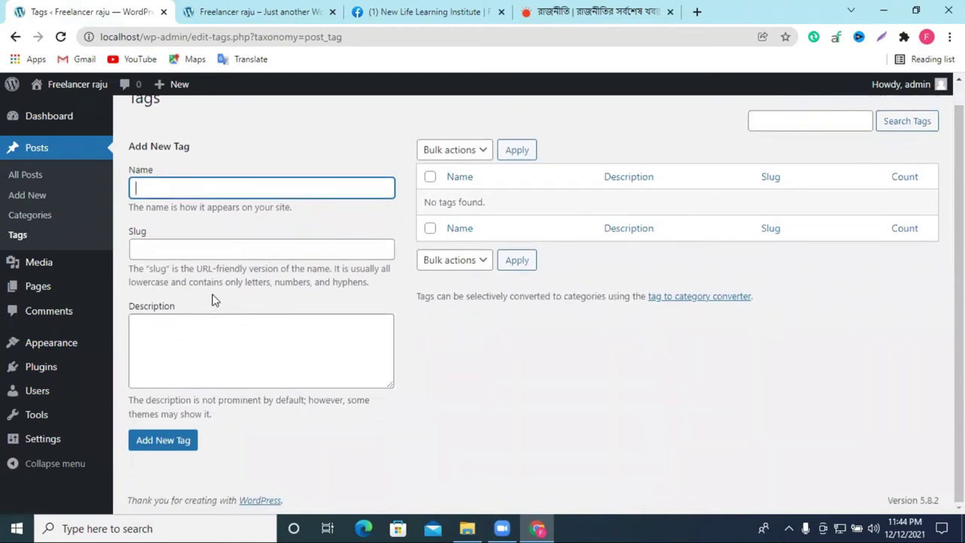
scroll(213, 257, "up", 1)
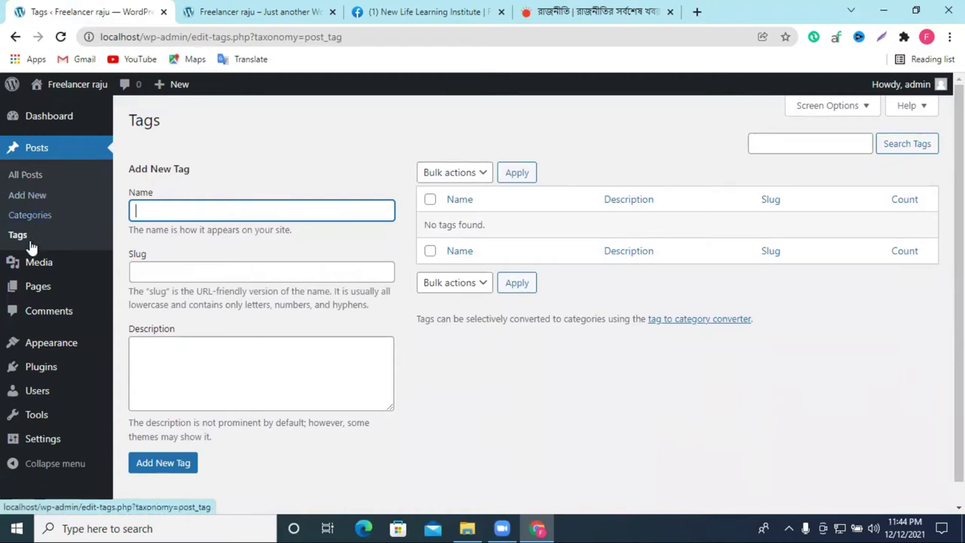
left_click(30, 195)
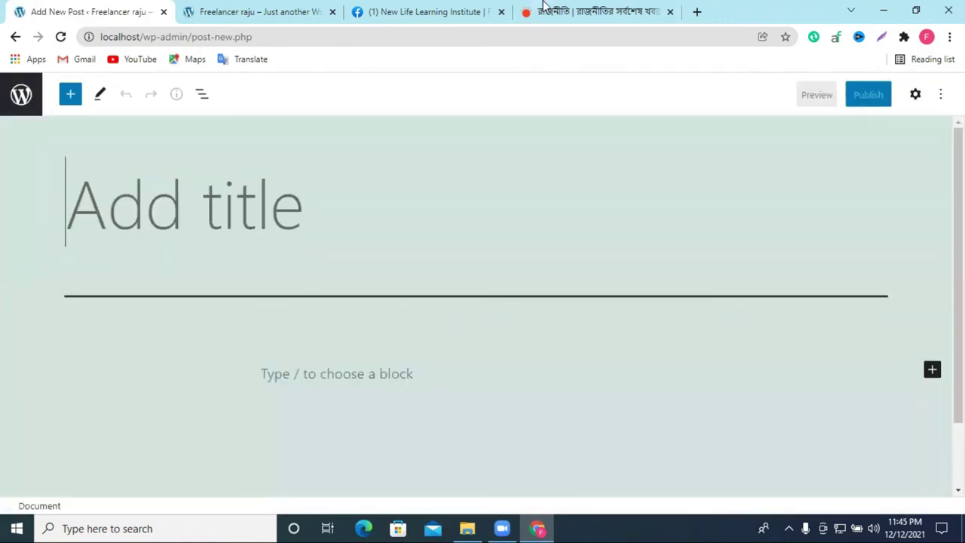
Step: Copy the Prothom Alo headline মুরাদ হাসানের বাংলাদেশ সফর থেকে কী শিক্ষা নিলাম into the post title
left_click(542, 8)
scroll(268, 306, "down", 5)
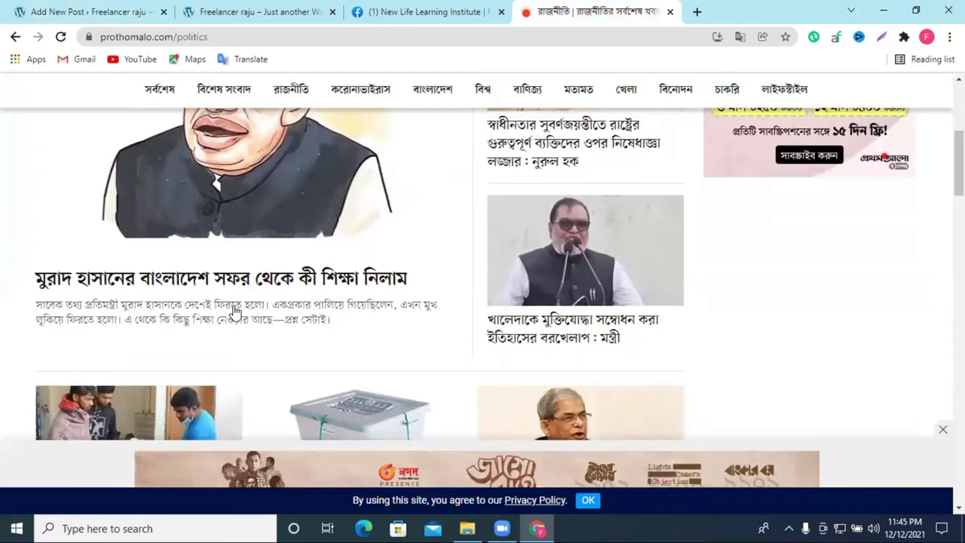
left_click_drag(46, 266, 412, 268)
key("ctrl+c")
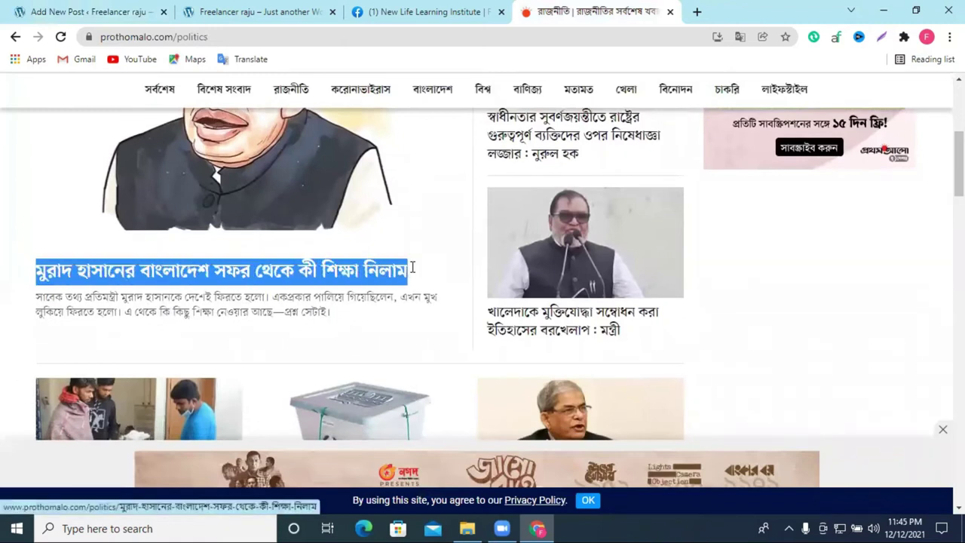
left_click(257, 11)
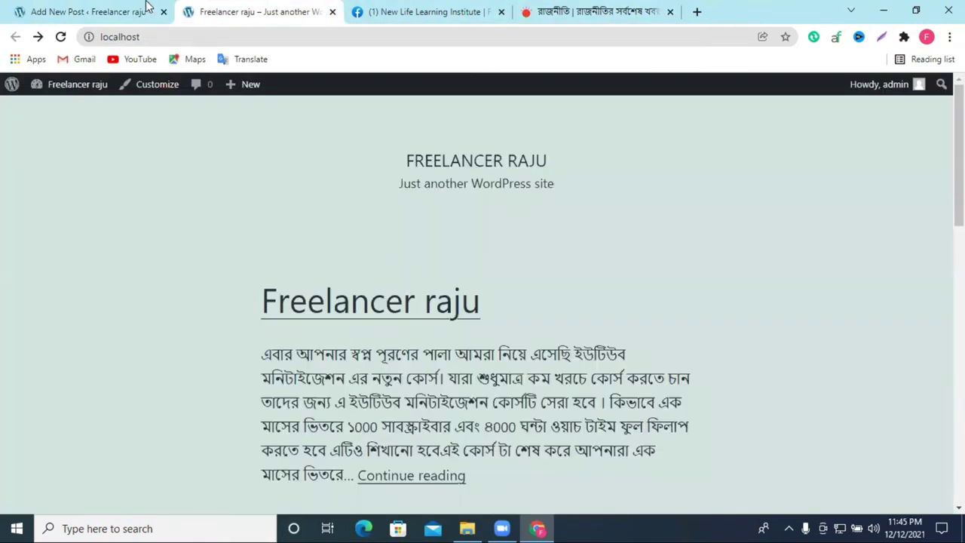
left_click(143, 11)
left_click(205, 217)
key("ctrl+v")
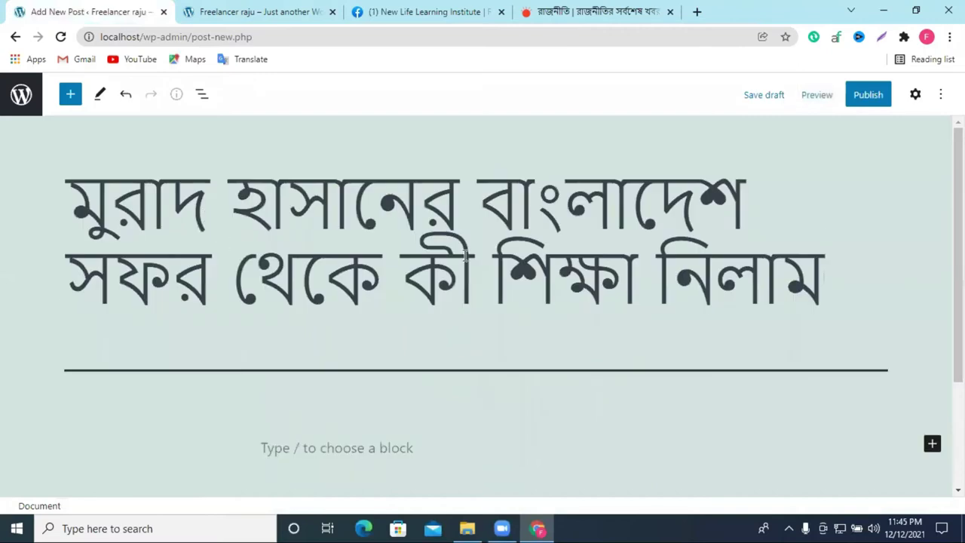
Step: Select the entire pasted Bengali title in the editor
left_click(556, 247)
triple_click(556, 247)
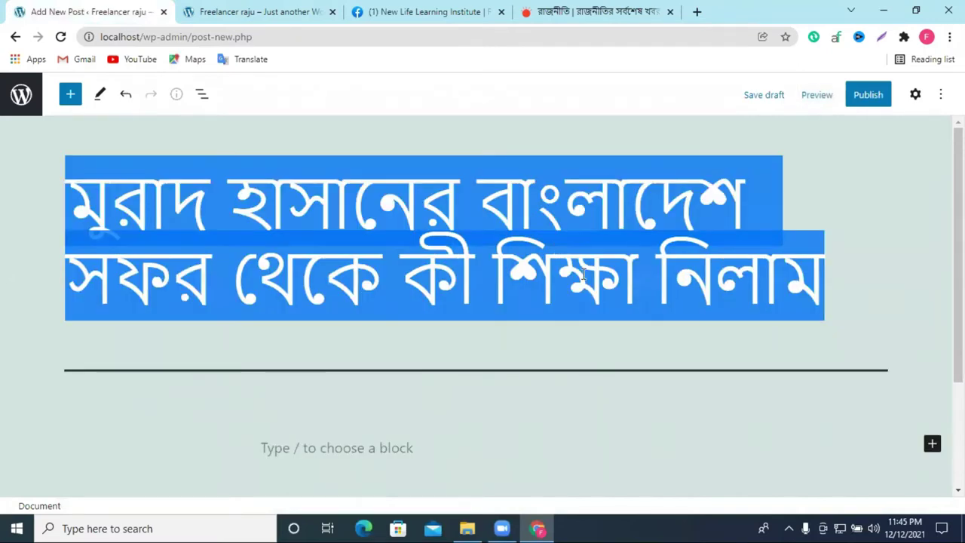
scroll(850, 278, "down", 2)
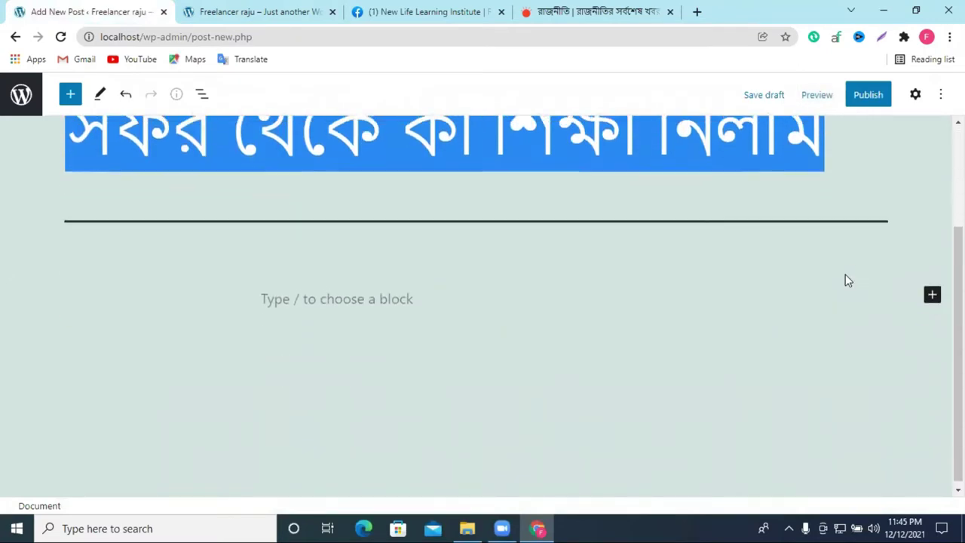
scroll(844, 279, "up", 2)
left_click(149, 138)
left_click(166, 203)
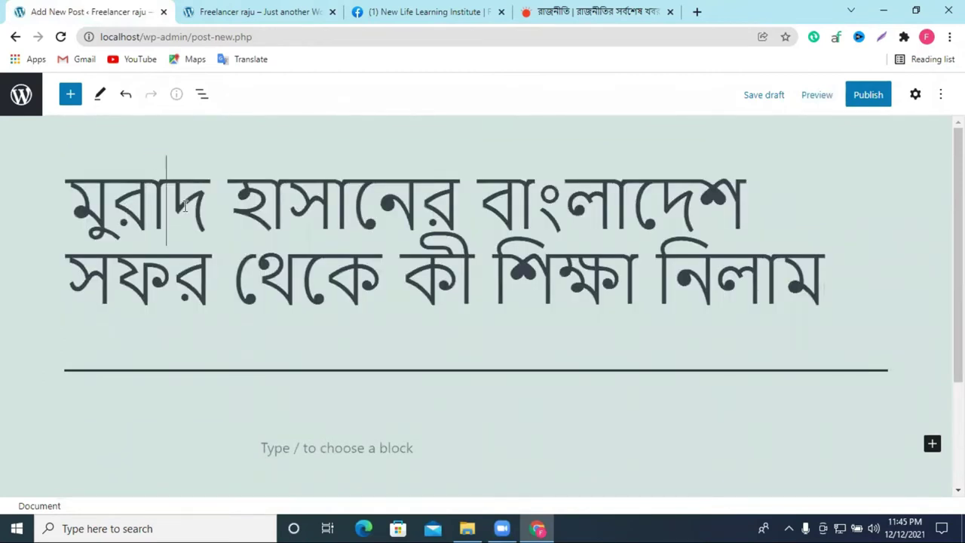
left_click_drag(166, 204, 800, 341)
scroll(666, 355, "down", 2)
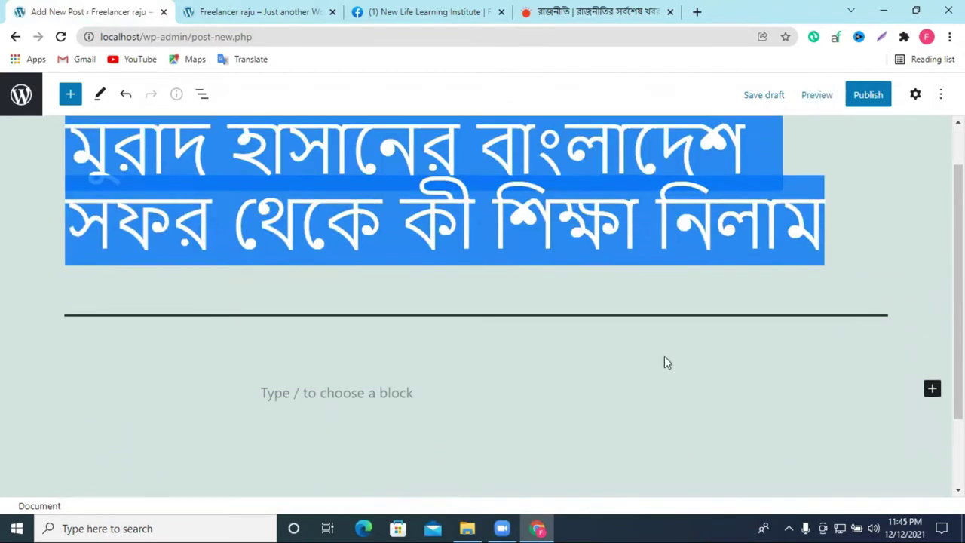
scroll(400, 312, "up", 2)
Step: Open that headline's full article on the Prothom Alo politics page
left_click(591, 11)
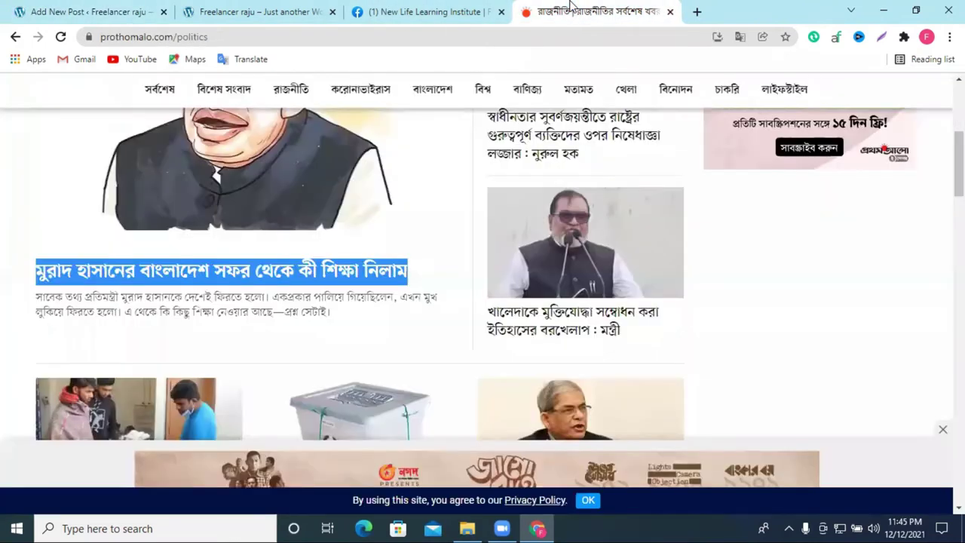
left_click(69, 309)
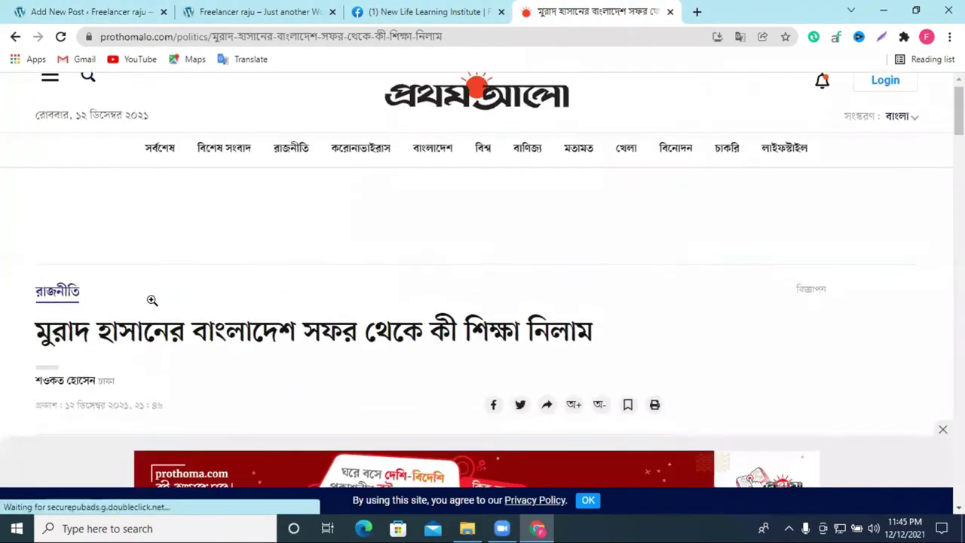
scroll(173, 302, "down", 10)
scroll(199, 301, "up", 5)
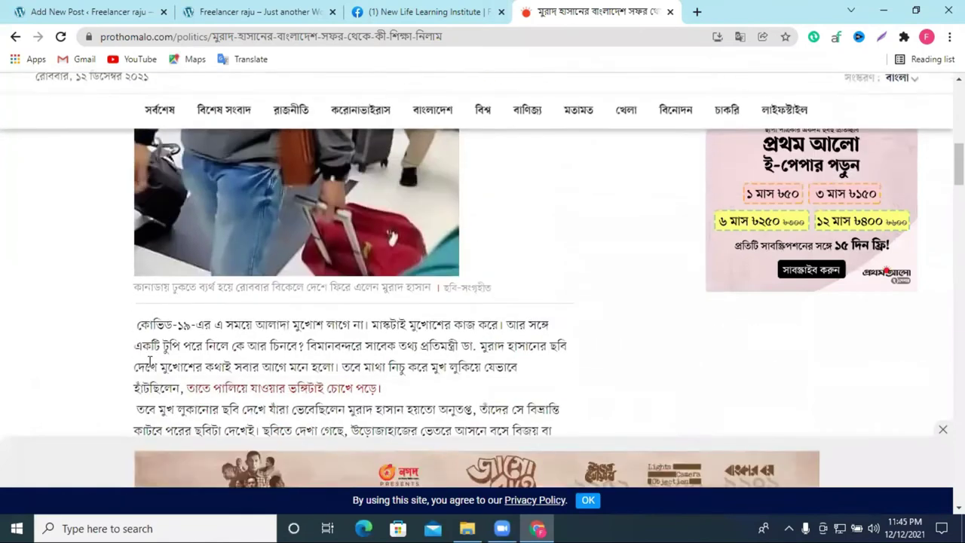
Step: Save the Prothom Alo article photo to the Downloads folder
right_click(306, 275)
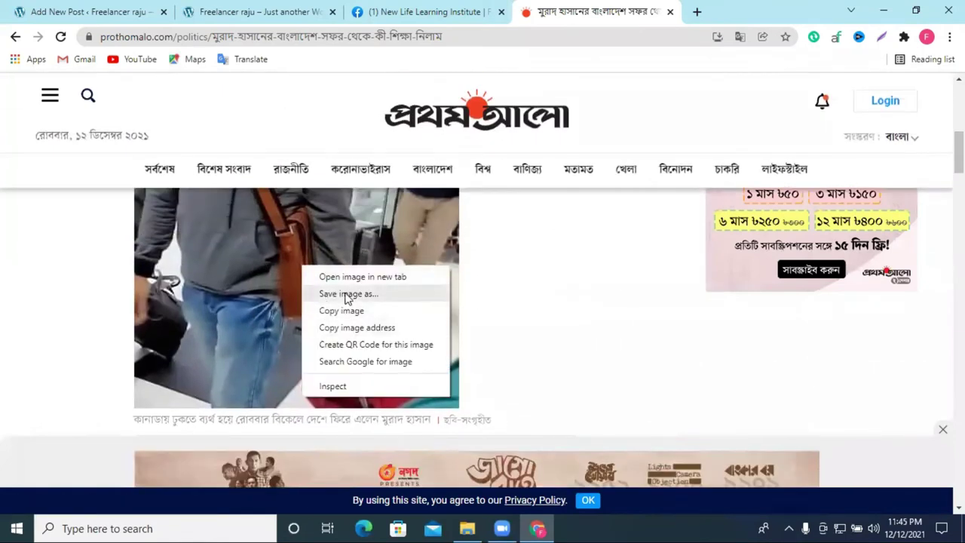
left_click(345, 295)
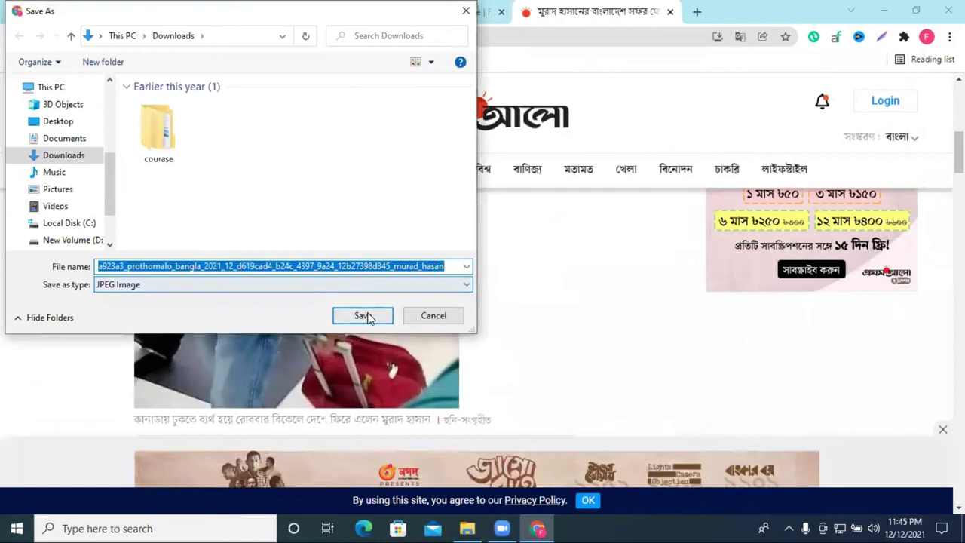
left_click(366, 317)
scroll(430, 302, "down", 4)
left_click_drag(137, 172, 565, 314)
scroll(548, 279, "down", 3)
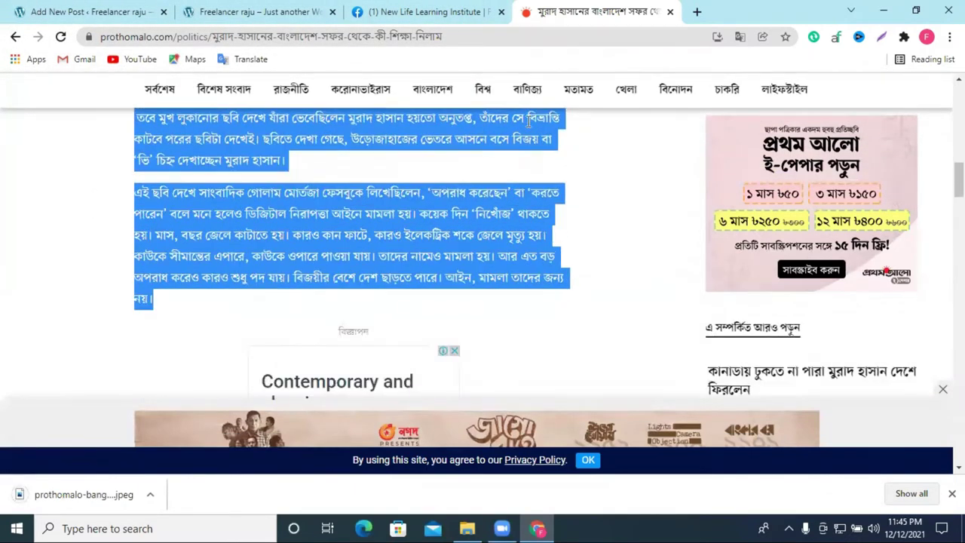
Step: Add an Image block below the title holding the uploaded prothomalo-bangla photo
left_click(410, 9)
left_click(124, 9)
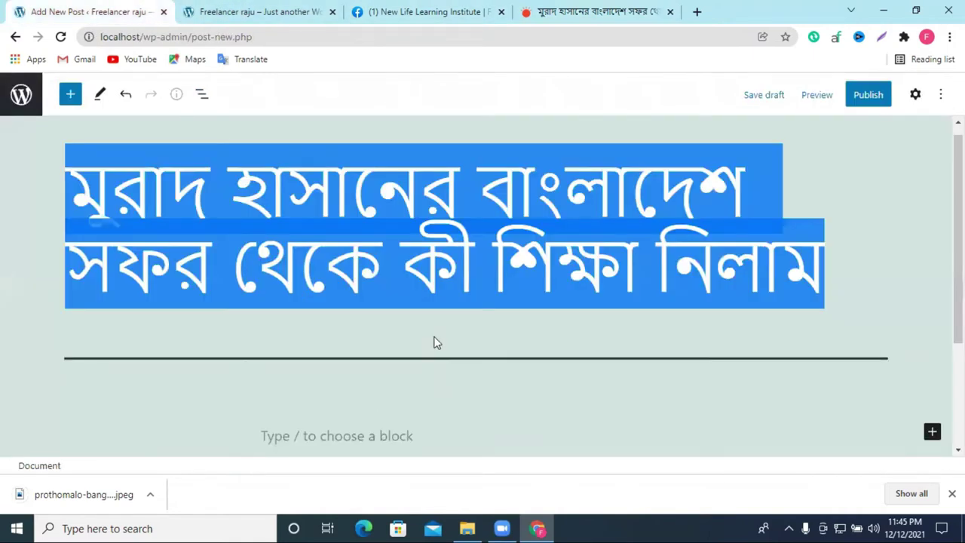
scroll(340, 260, "down", 3)
left_click(933, 268)
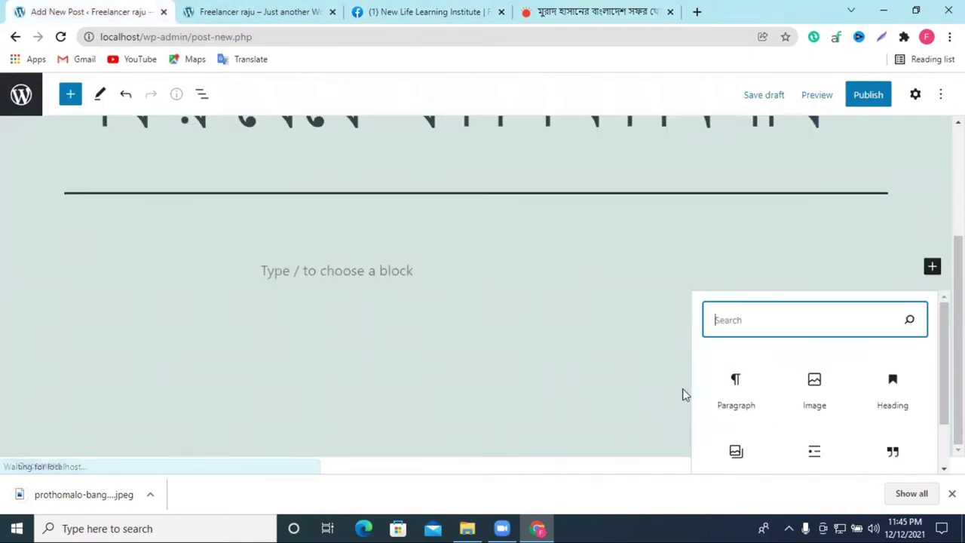
left_click(835, 399)
left_click(300, 356)
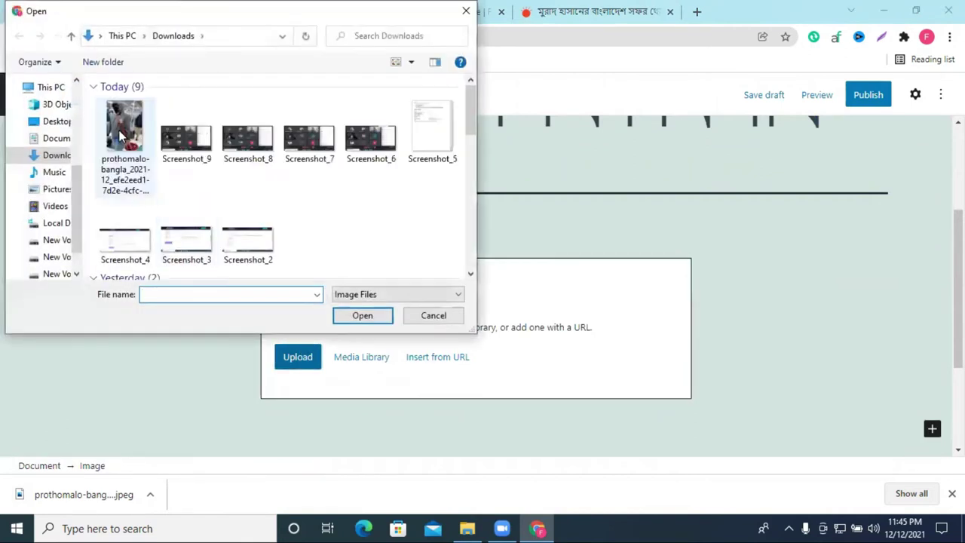
left_click(126, 195)
left_click(359, 317)
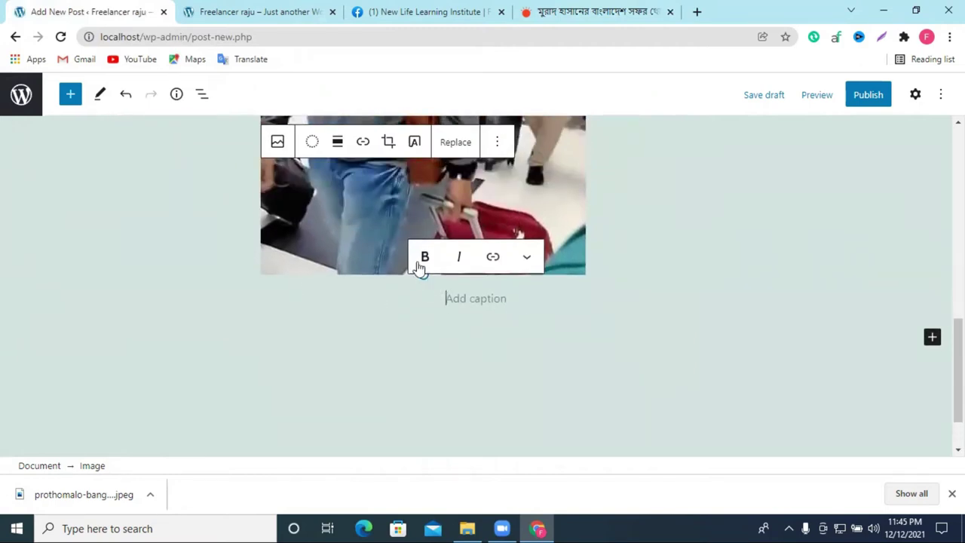
left_click(592, 12)
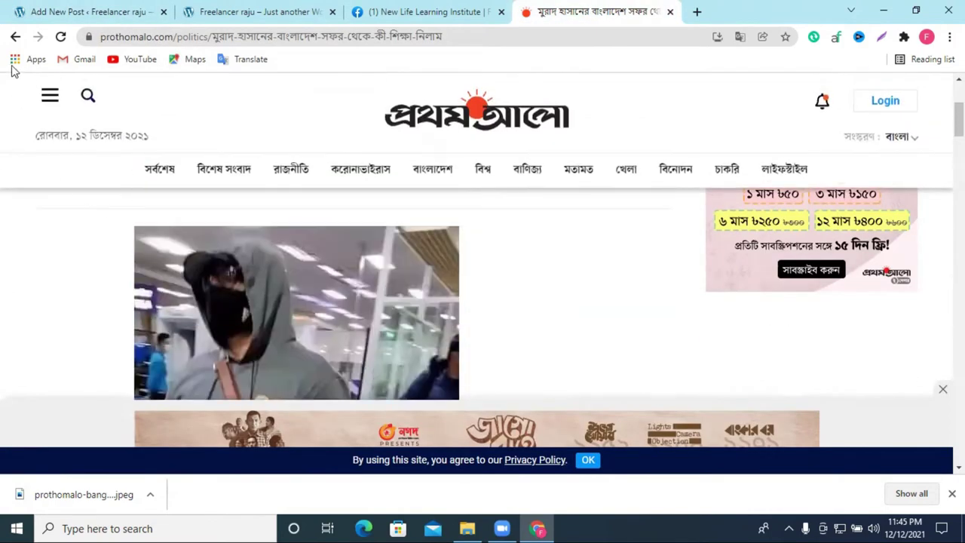
Step: Paste the copied Bengali article text into the image caption below the photo
left_click(15, 36)
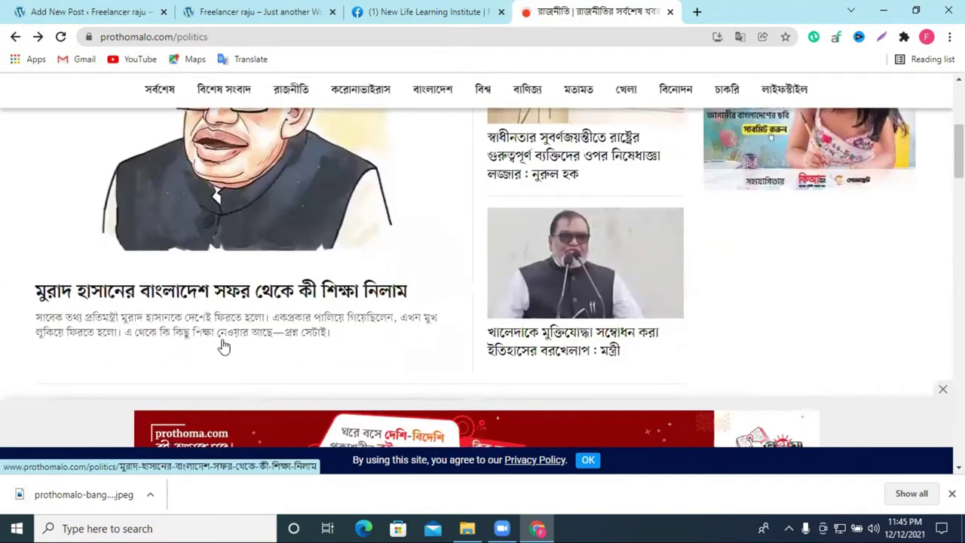
scroll(256, 257, "down", 2)
scroll(256, 256, "up", 3)
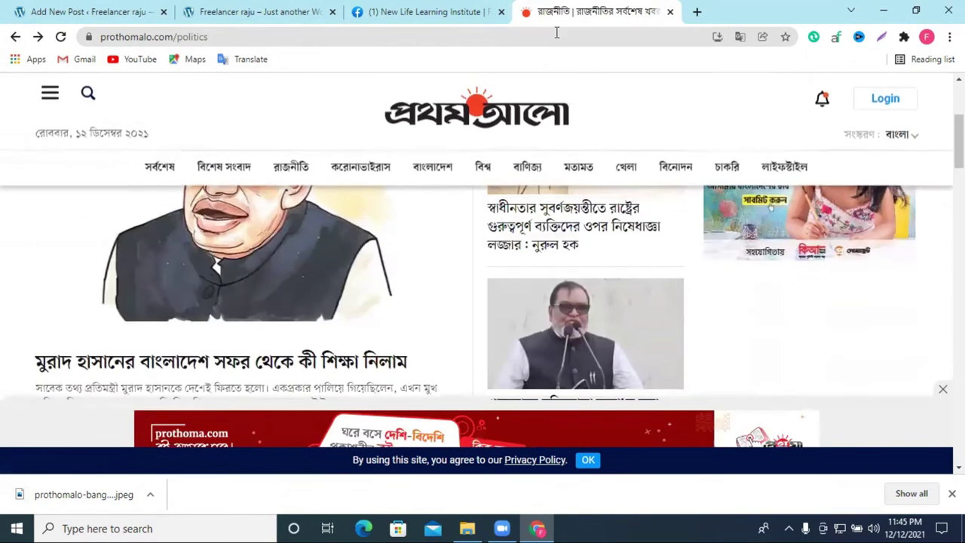
left_click(139, 11)
scroll(532, 334, "up", 2)
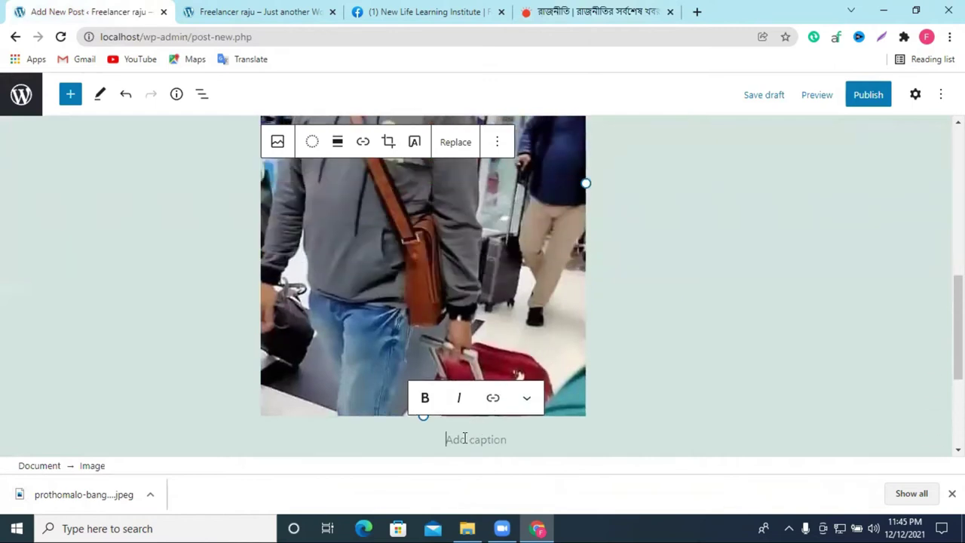
key("ctrl+v")
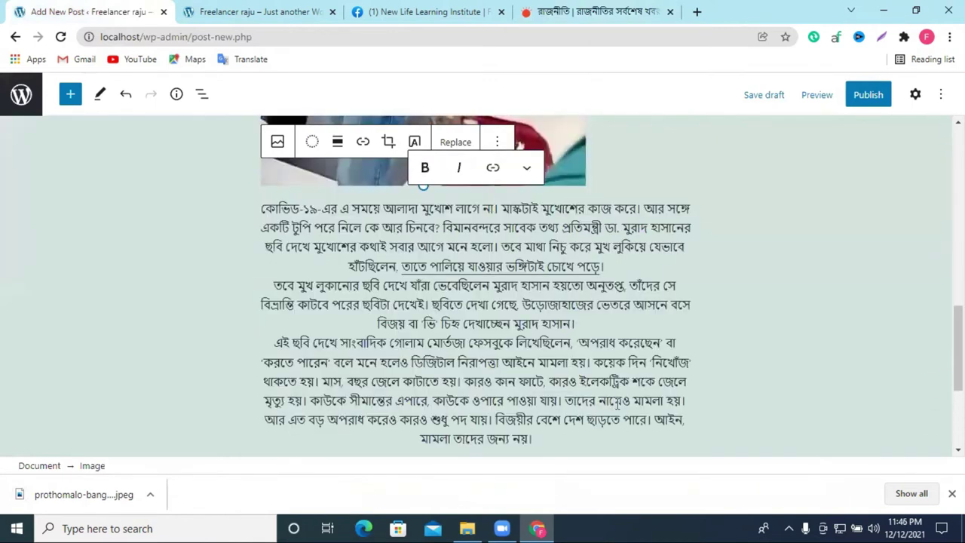
scroll(450, 322, "up", 4)
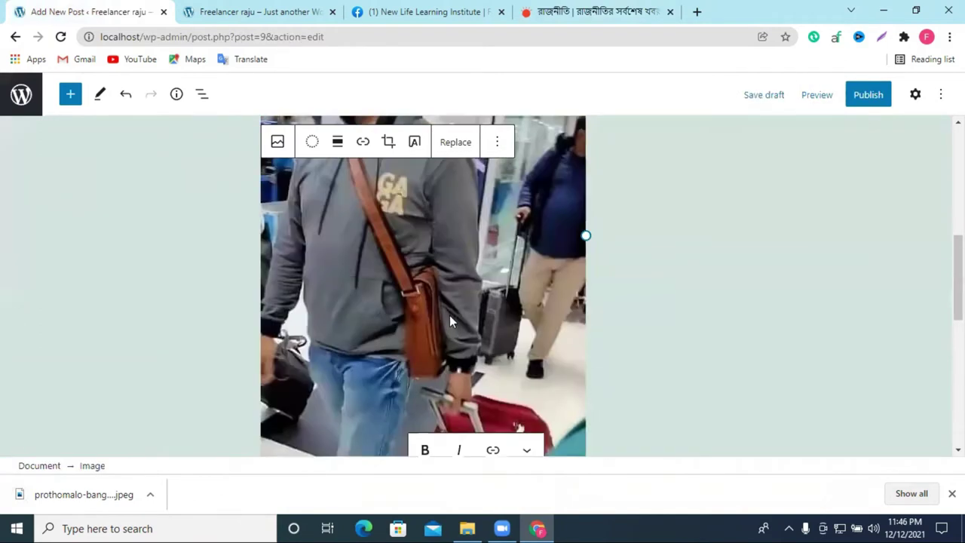
scroll(449, 315, "up", 3)
Step: Save the post as a draft
left_click(738, 242)
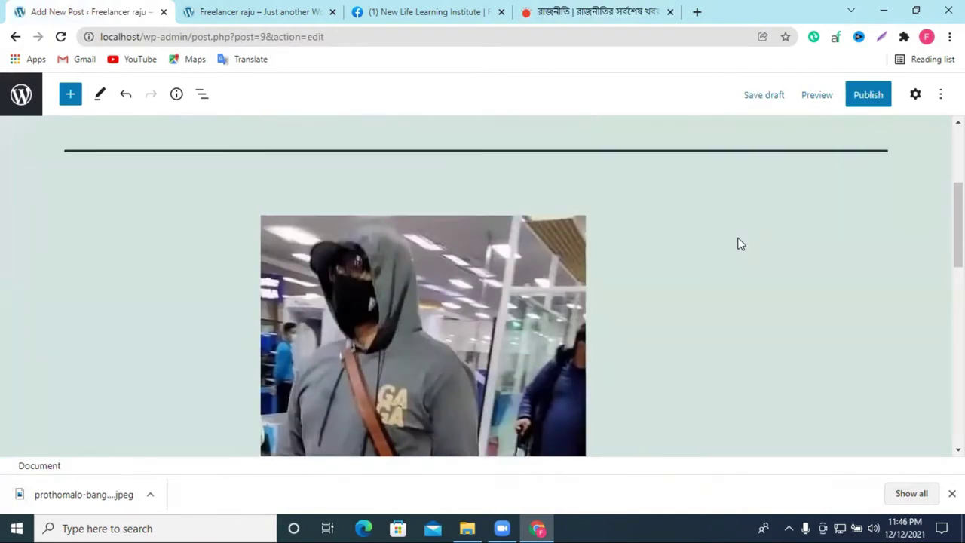
scroll(740, 248, "down", 8)
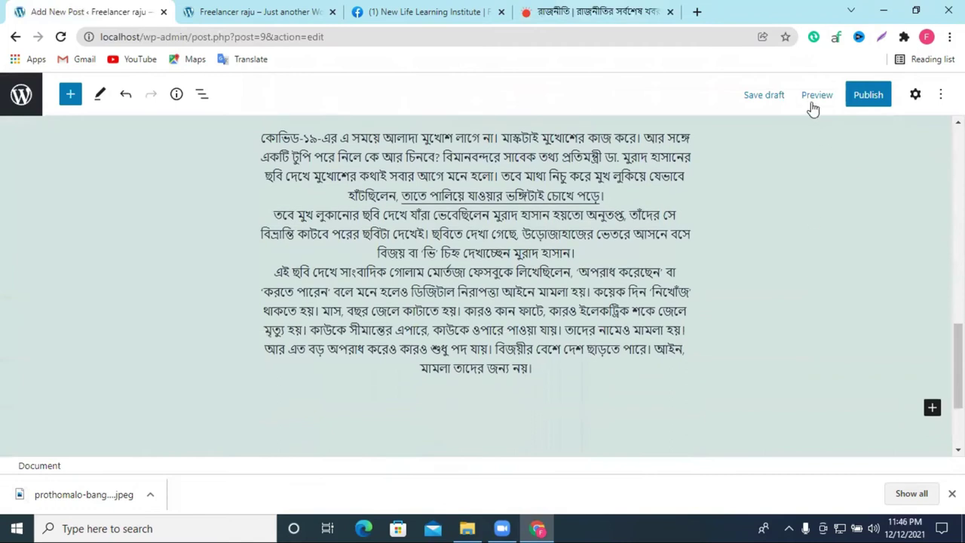
left_click(813, 95)
left_click(754, 105)
Step: Select the image block and show its settings in the sidebar
left_click(361, 237)
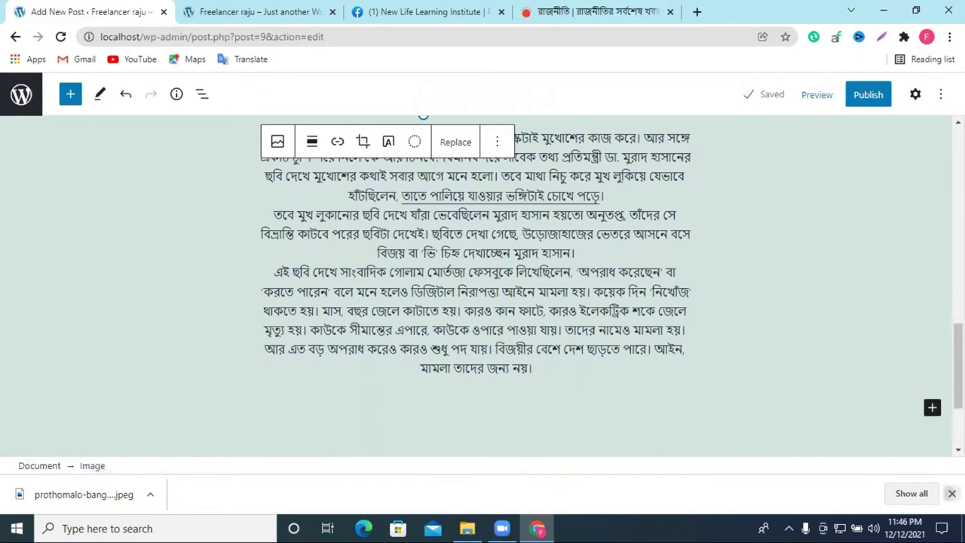
left_click(951, 493)
scroll(855, 198, "up", 4)
left_click(916, 95)
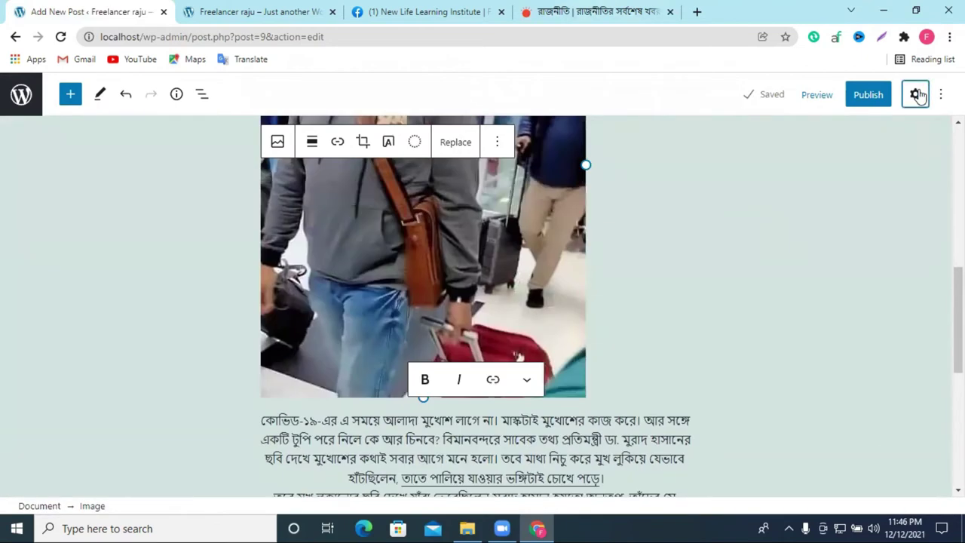
Step: Save the lead politics cartoon from the Prothom Alo politics page to the computer
scroll(248, 146, "up", 3)
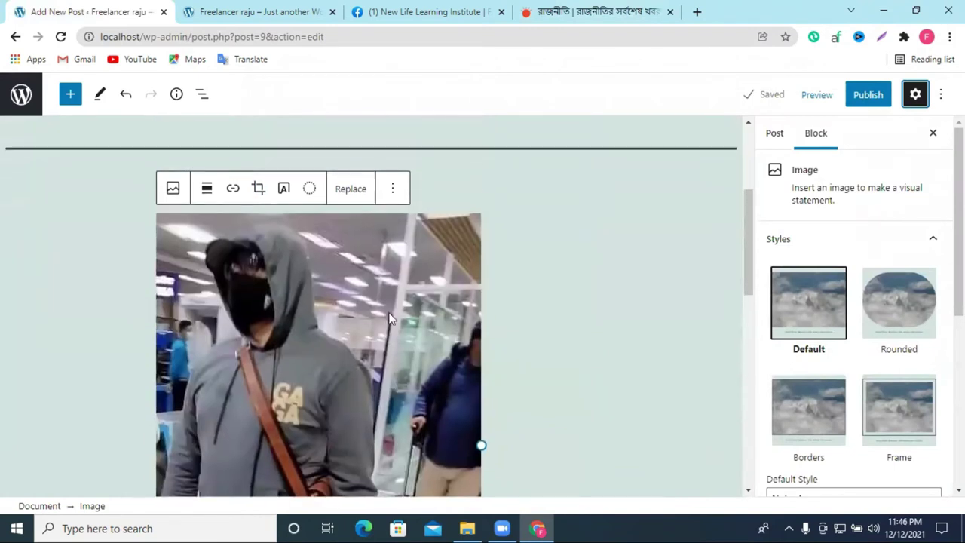
left_click(533, 9)
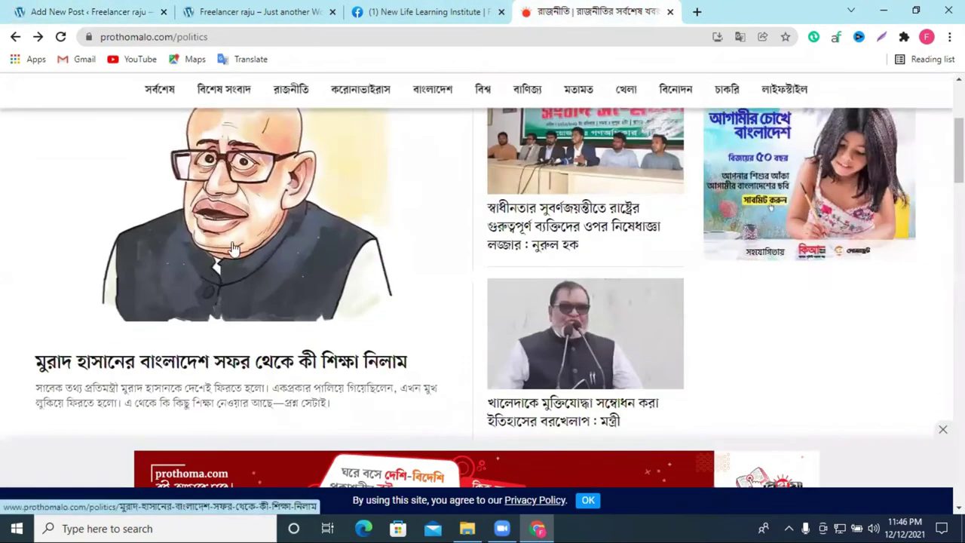
scroll(230, 241, "up", 3)
scroll(210, 257, "down", 1)
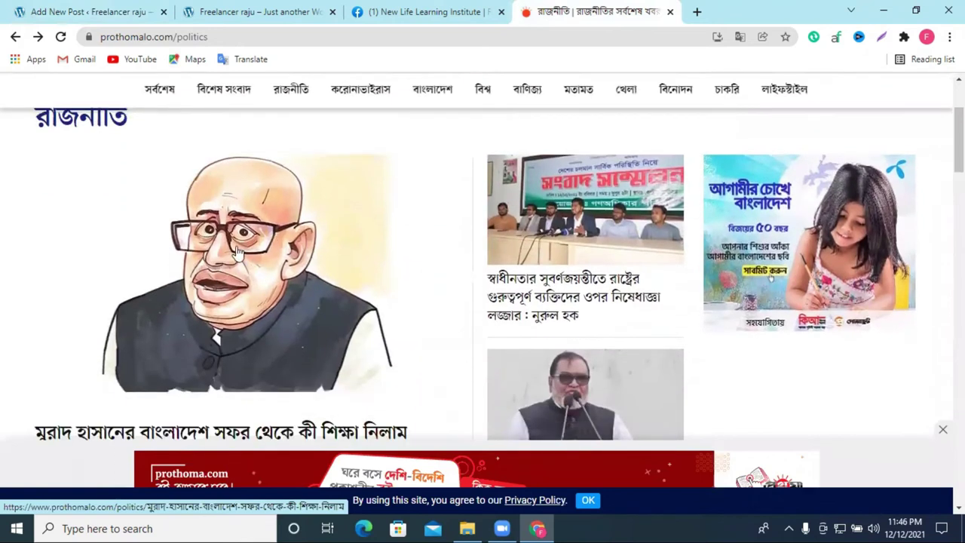
right_click(248, 221)
left_click(304, 370)
left_click(362, 316)
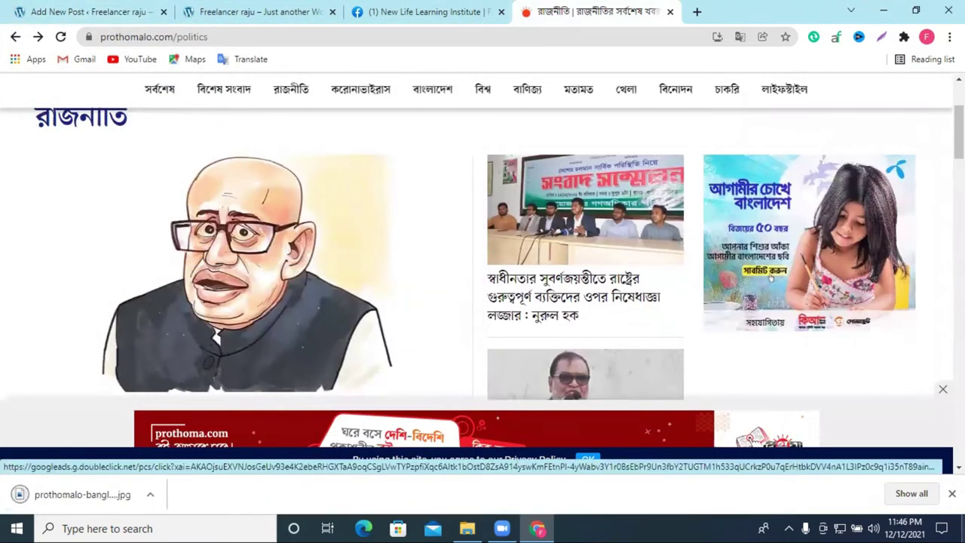
left_click(951, 493)
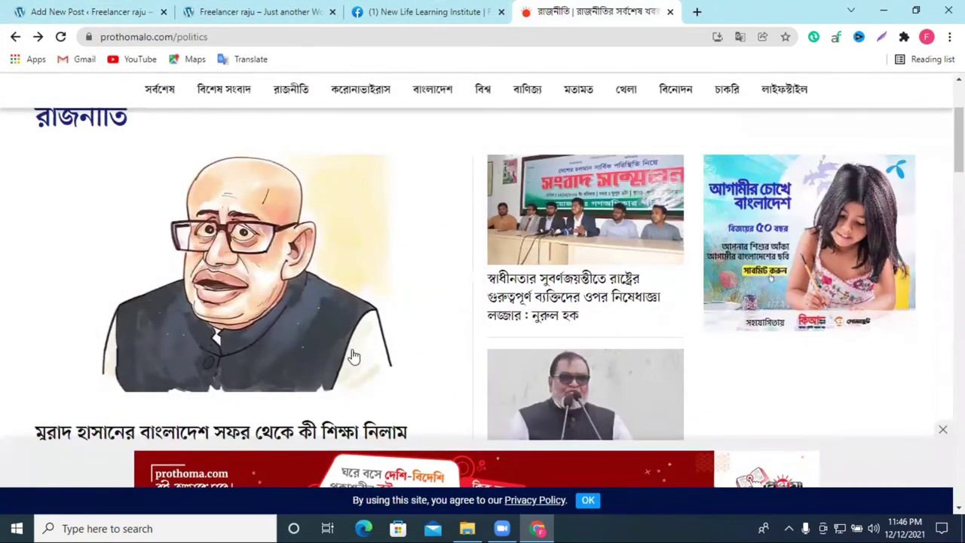
Step: Open the cartoon's article, look through it, then return to the WordPress editor
scroll(419, 296, "down", 1)
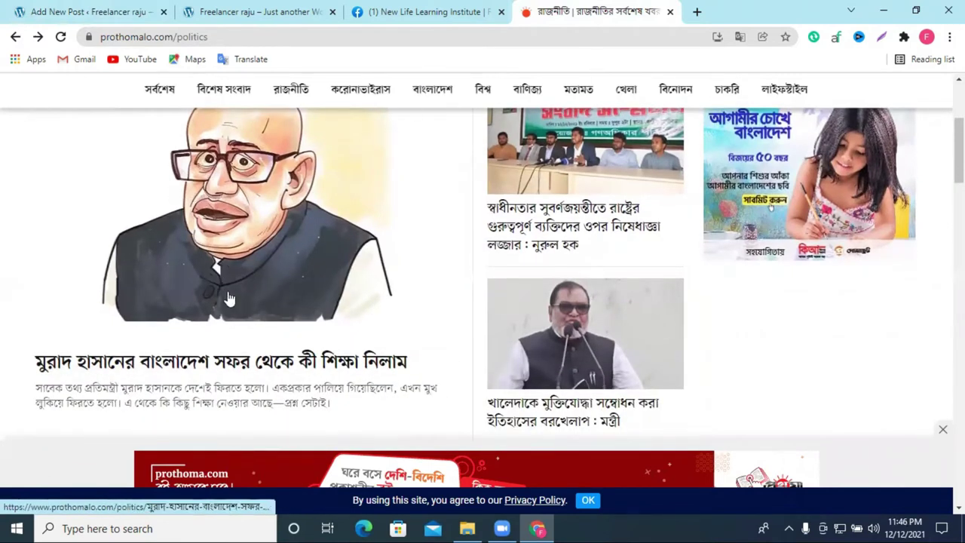
left_click(223, 258)
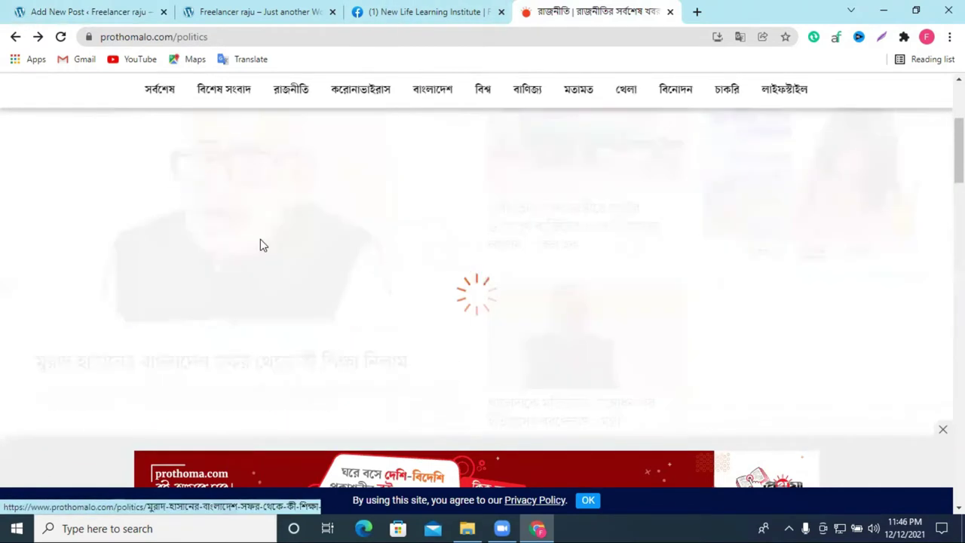
scroll(417, 300, "down", 10)
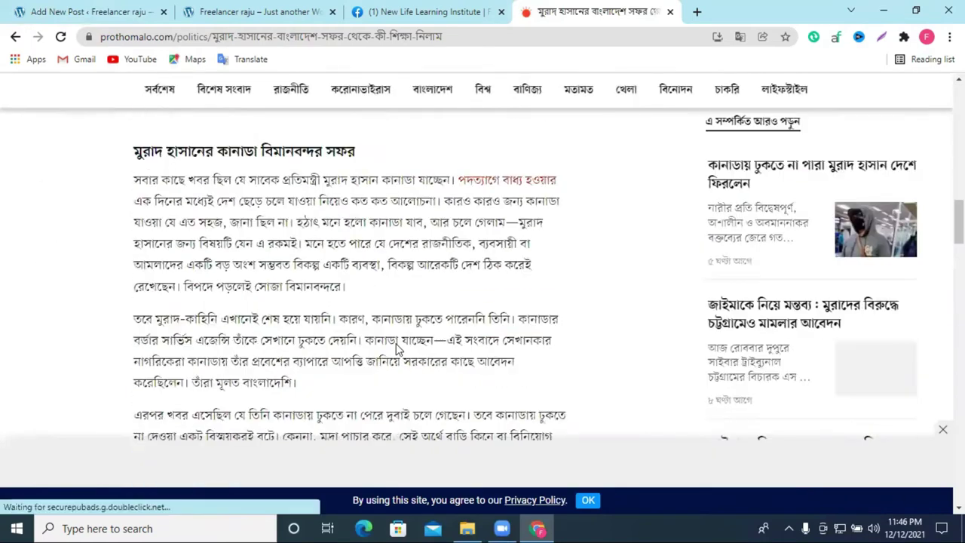
scroll(406, 345, "down", 10)
scroll(410, 344, "up", 6)
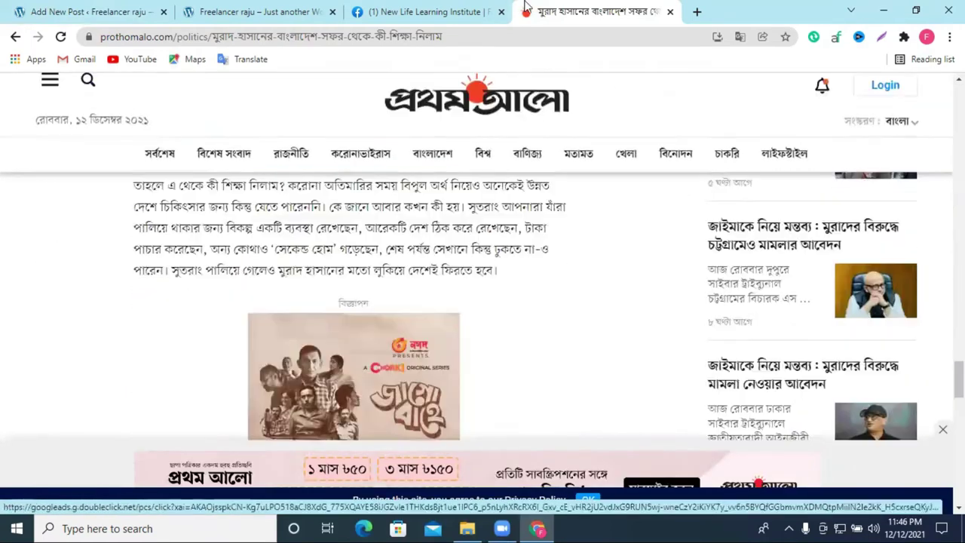
left_click(147, 7)
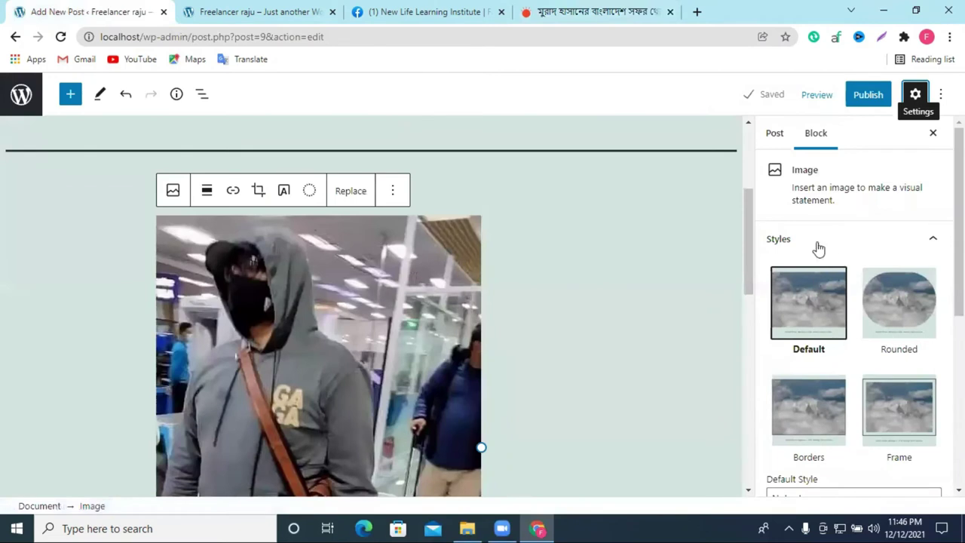
Step: Upload the downloaded cartoon and set it as the post's featured image
left_click(774, 134)
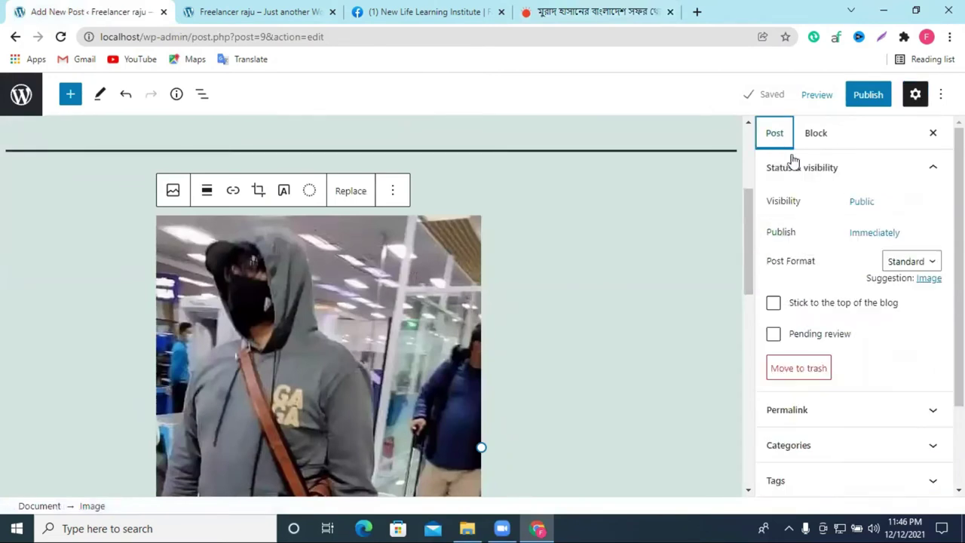
scroll(862, 420, "down", 1)
scroll(862, 421, "down", 1)
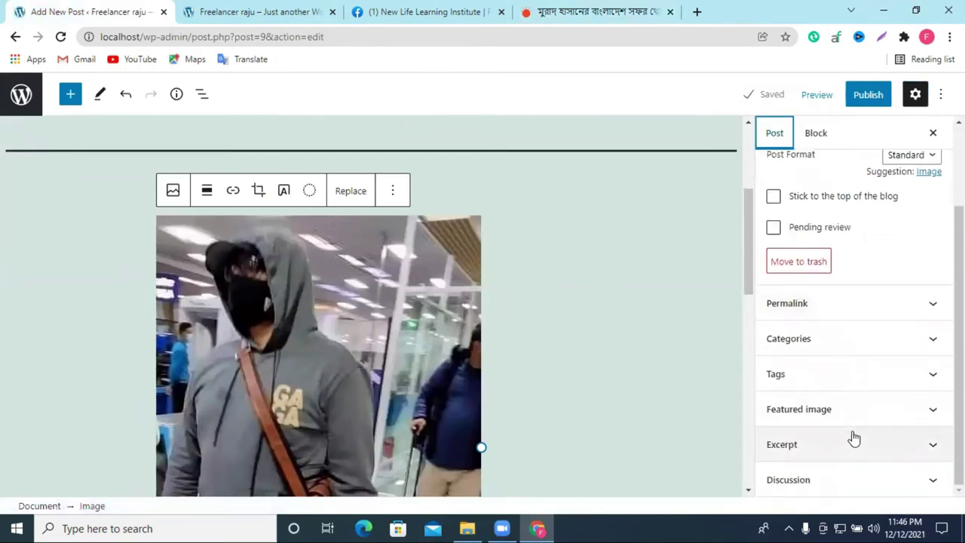
left_click(790, 412)
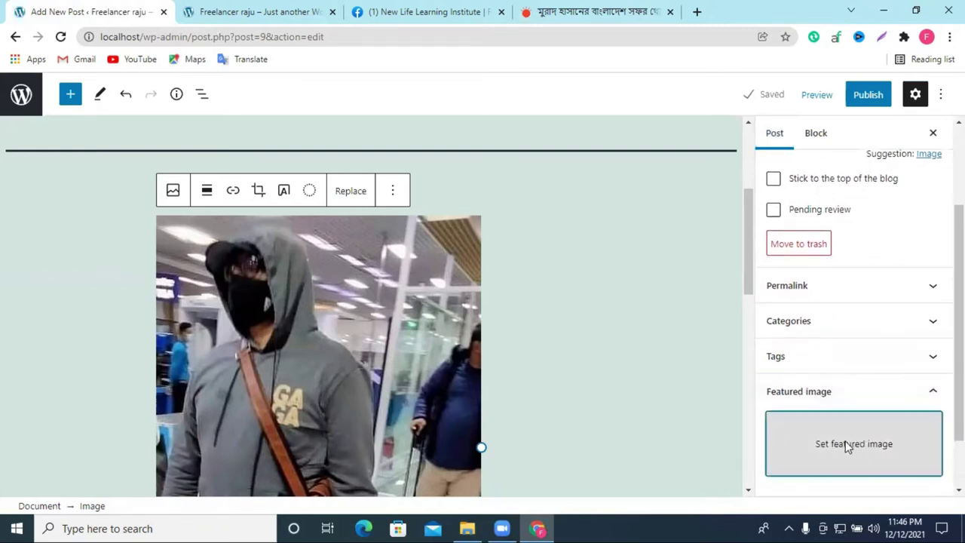
left_click(846, 445)
left_click(494, 305)
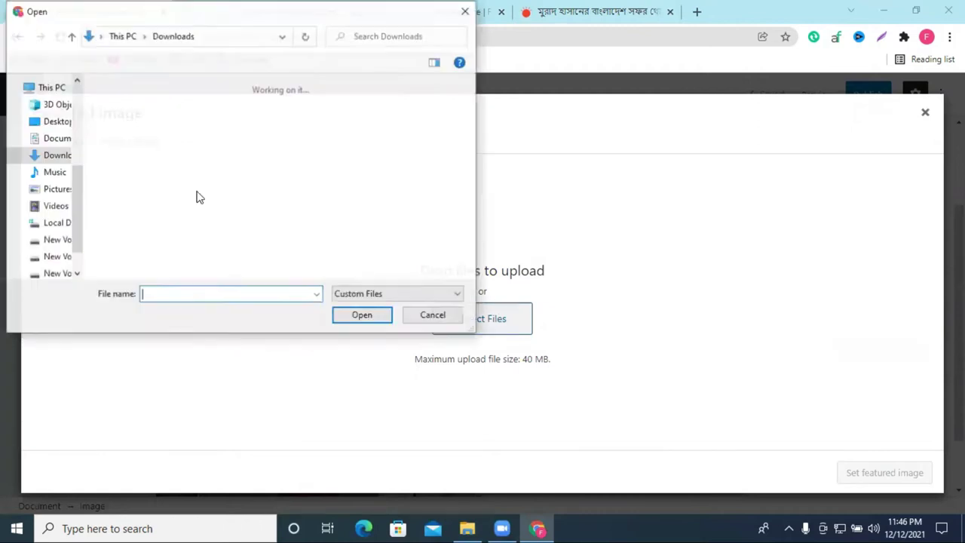
left_click(140, 146)
left_click(361, 312)
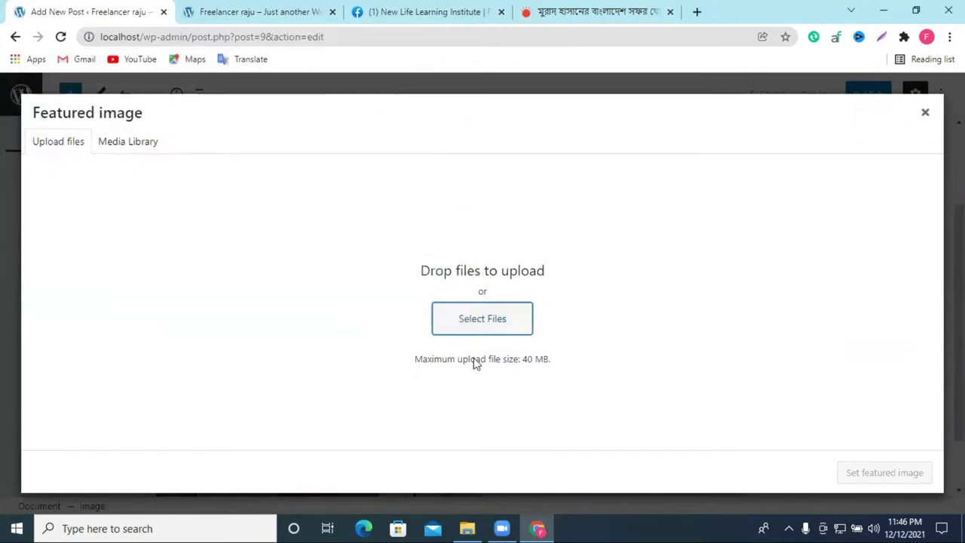
left_click(882, 472)
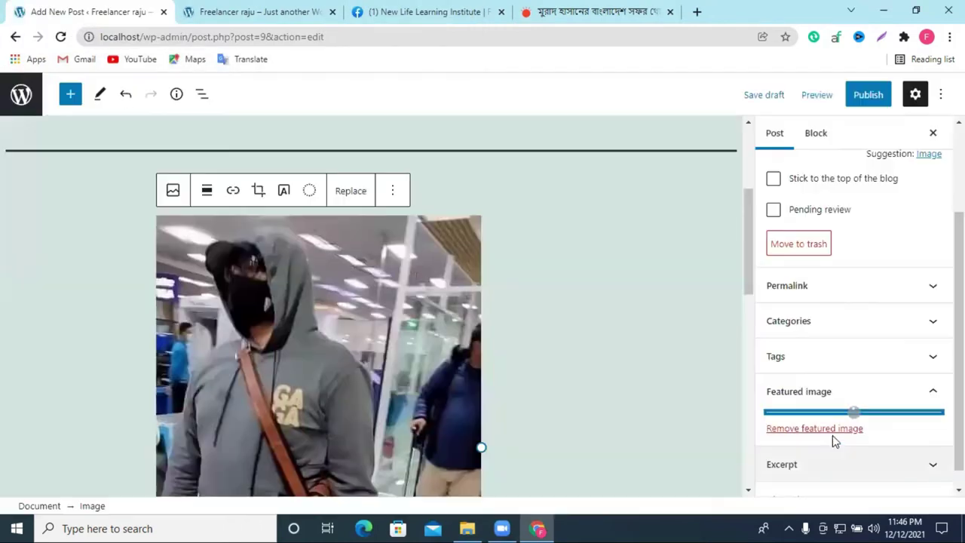
Step: Expand the Tags panel and get the new tag field ready for entry
scroll(867, 407, "down", 2)
scroll(818, 307, "up", 1)
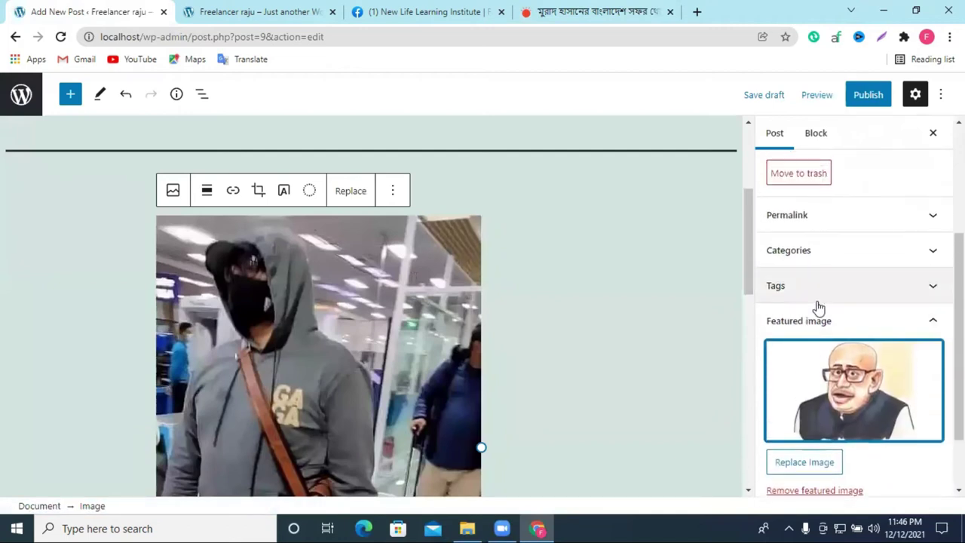
left_click(803, 294)
left_click(800, 324)
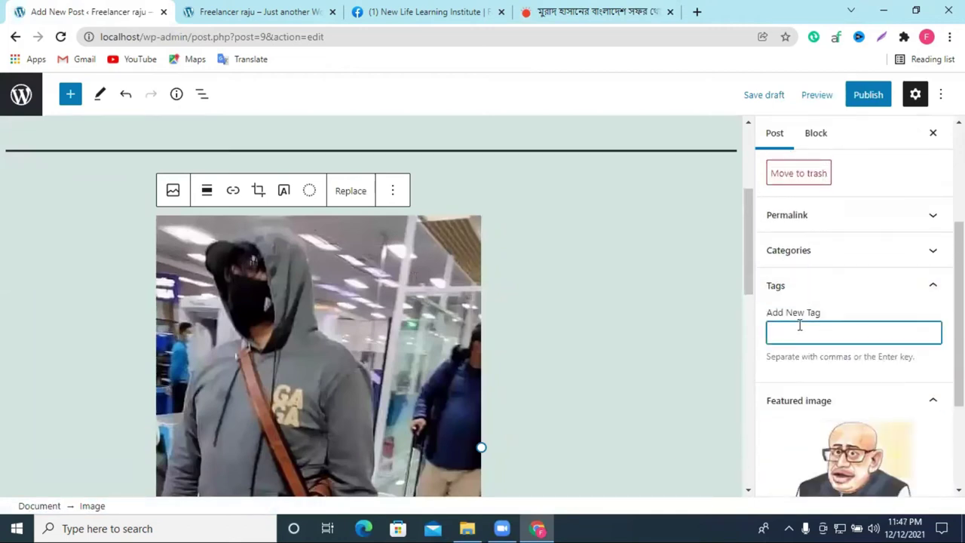
Step: Copy the section heading text from the Prothom Alo article
left_click(557, 12)
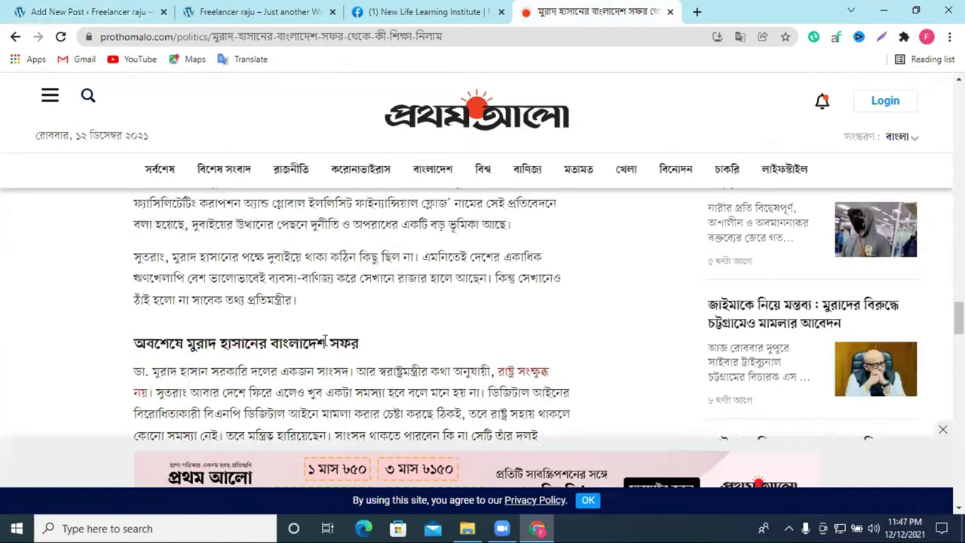
left_click_drag(135, 315, 343, 313)
right_click(348, 315)
left_click(365, 321)
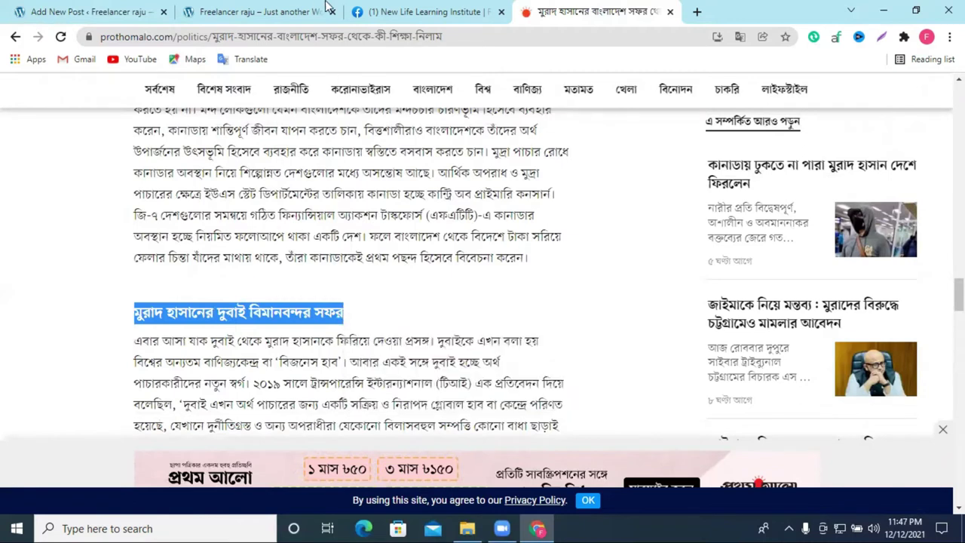
Step: Add the pasted text মুরাদ হাসানের দুবাই বিমানবন্দর সফর as a post tag
left_click(409, 9)
left_click(252, 9)
left_click(118, 9)
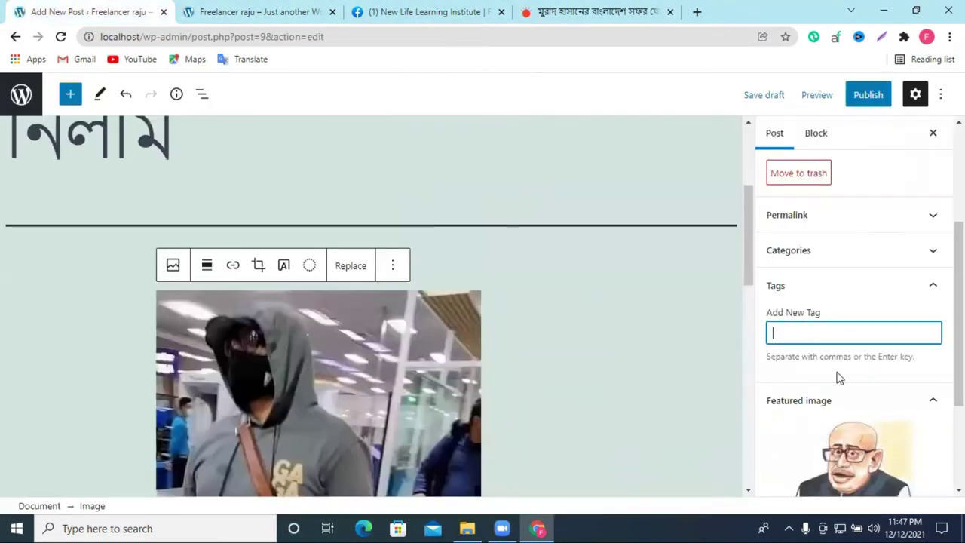
right_click(797, 337)
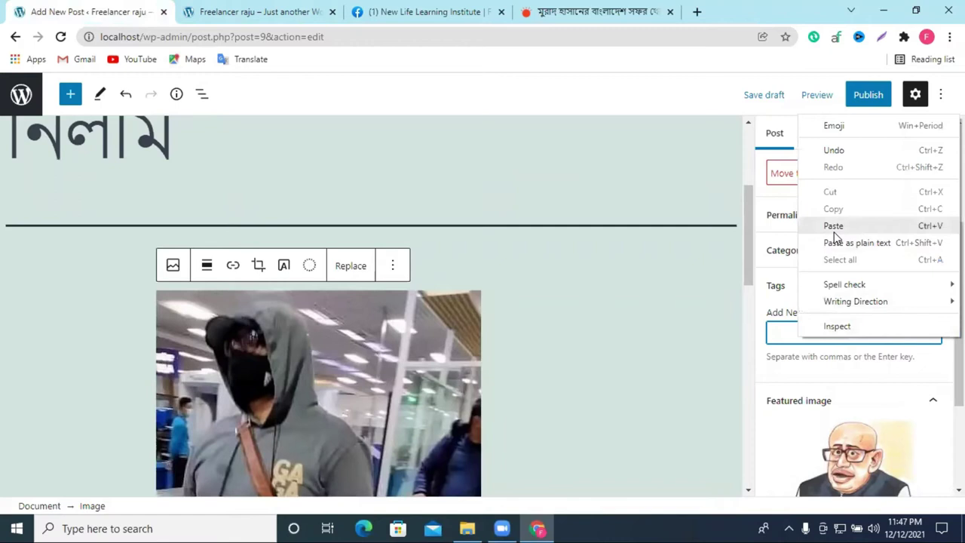
left_click(833, 228)
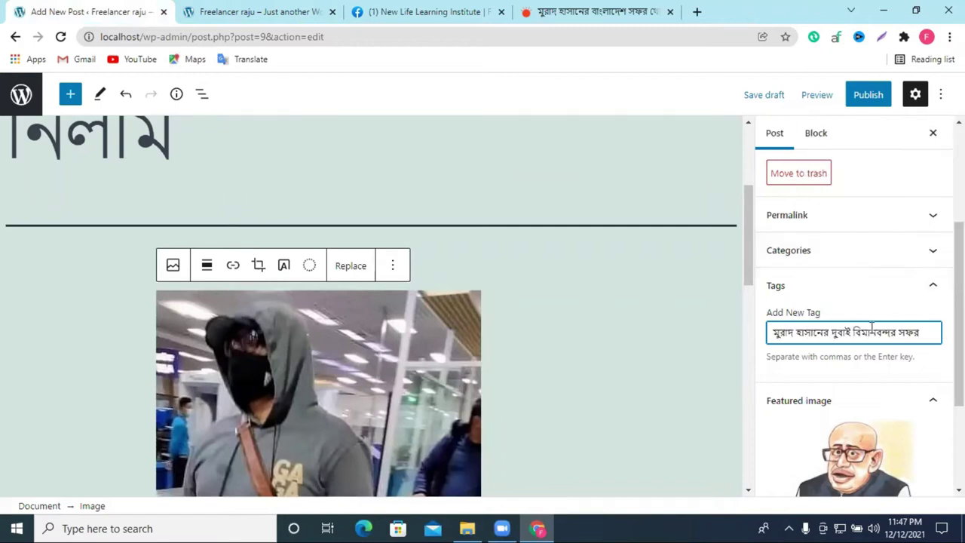
key("Return")
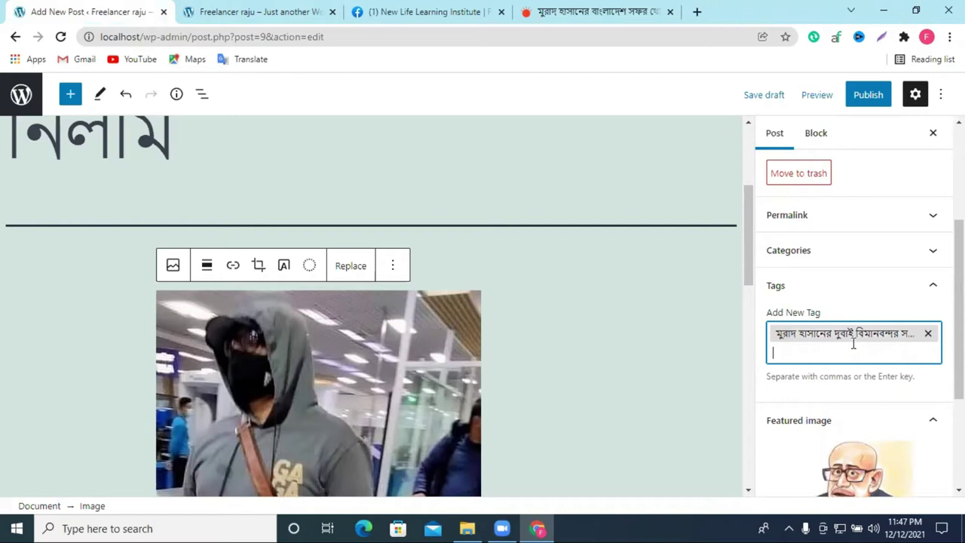
Step: File the post under রাজনীতি and remove it from Uncategorized
left_click(817, 259)
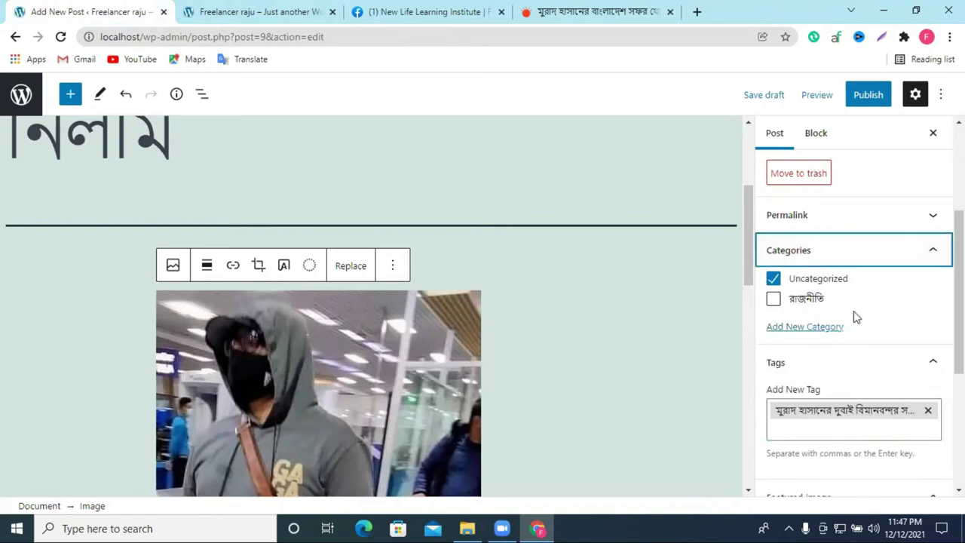
left_click(775, 300)
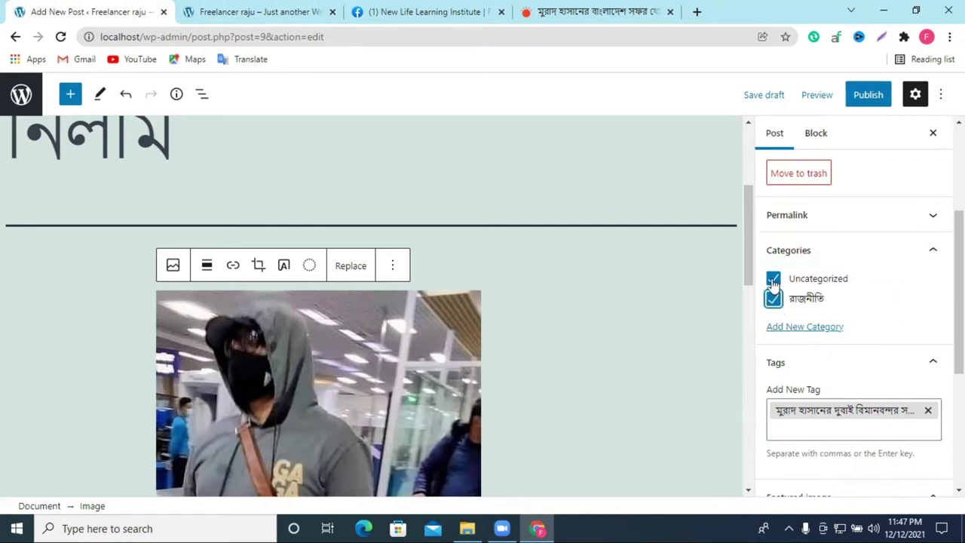
left_click(774, 280)
scroll(897, 278, "up", 3)
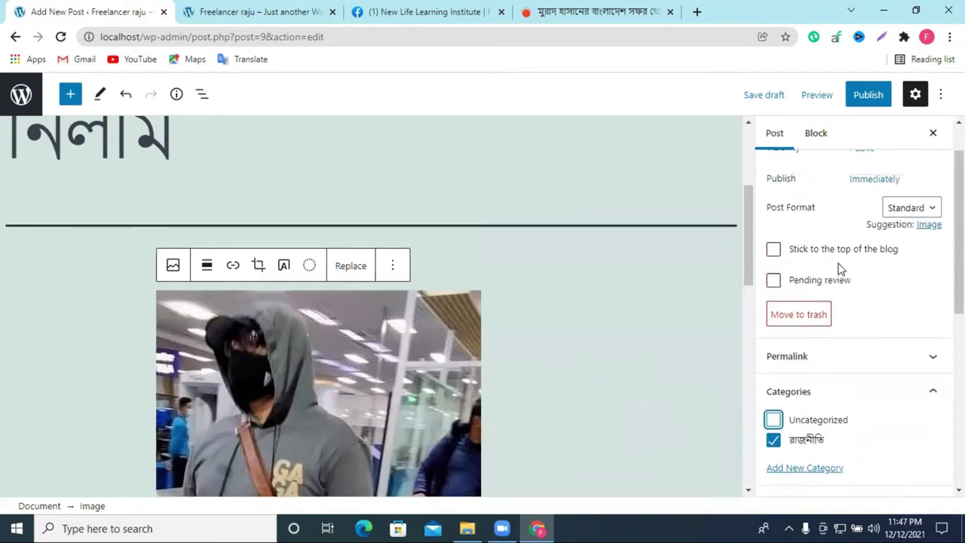
scroll(837, 287, "down", 2)
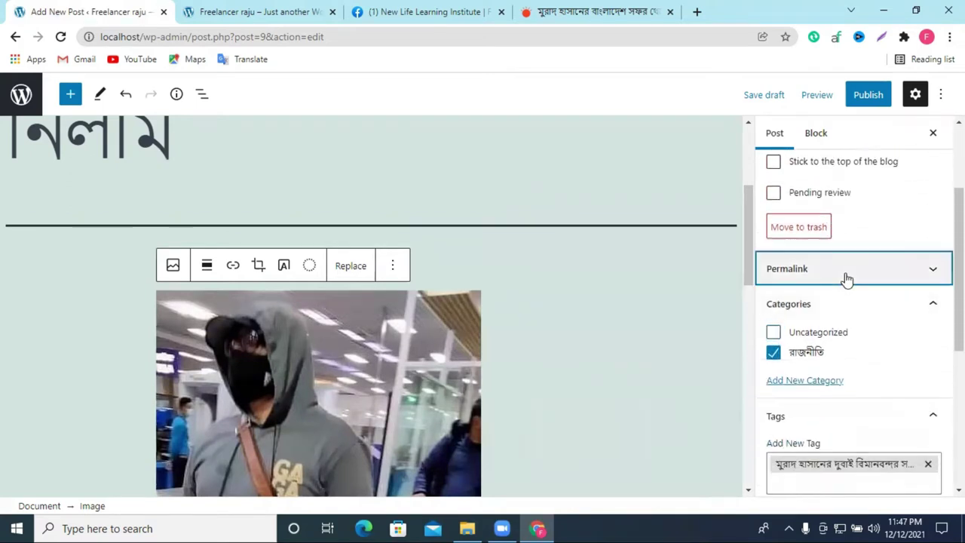
Step: Expand the Permalink panel and select the auto-generated Bengali URL slug
left_click(845, 276)
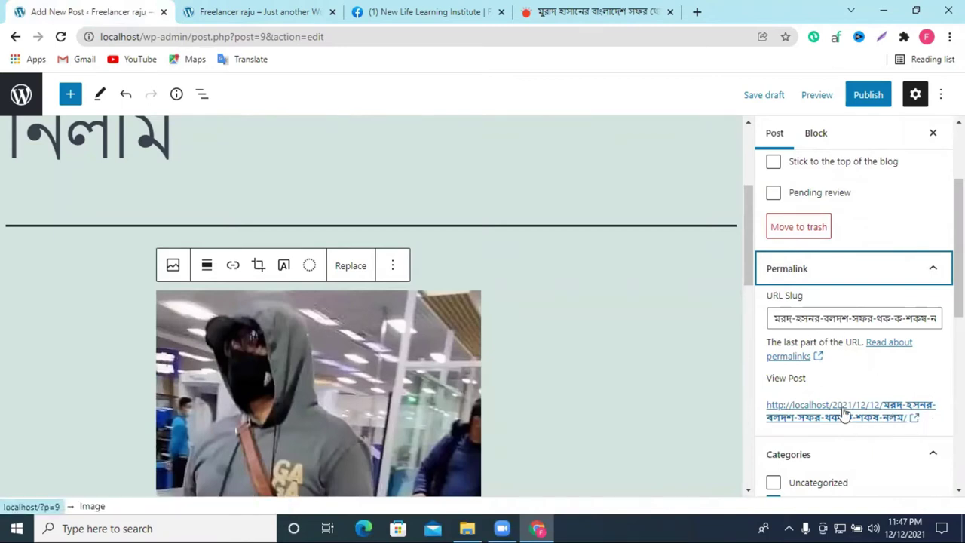
scroll(851, 390, "down", 1)
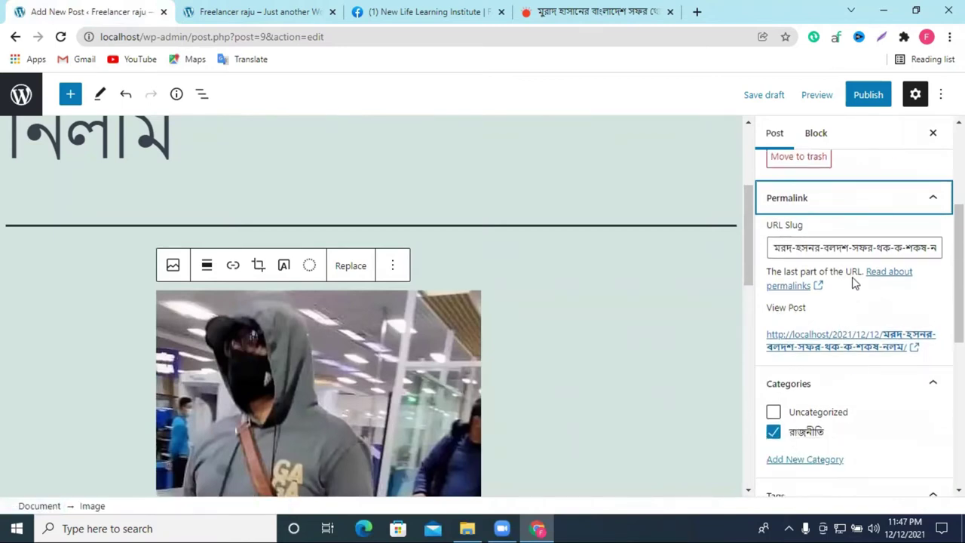
scroll(864, 331, "up", 1)
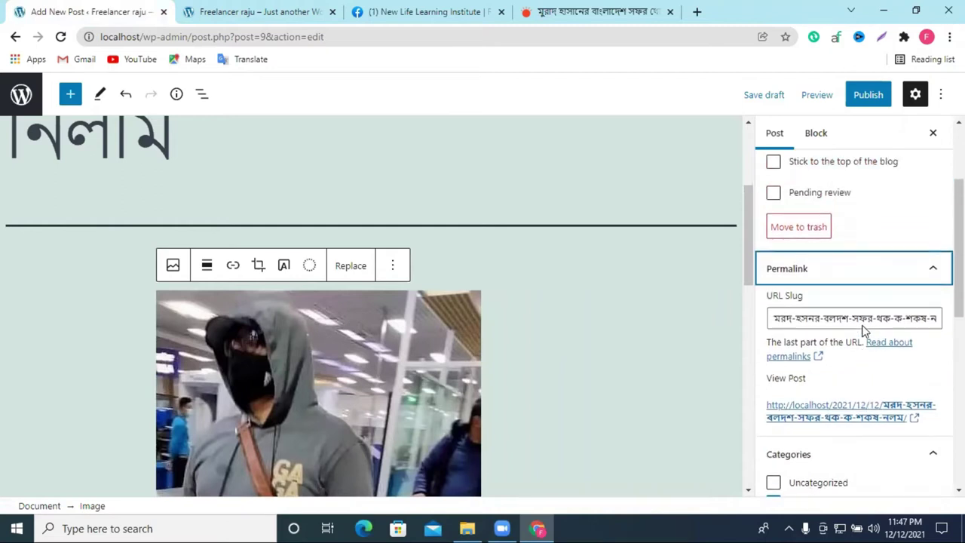
scroll(843, 304, "up", 1)
triple_click(883, 389)
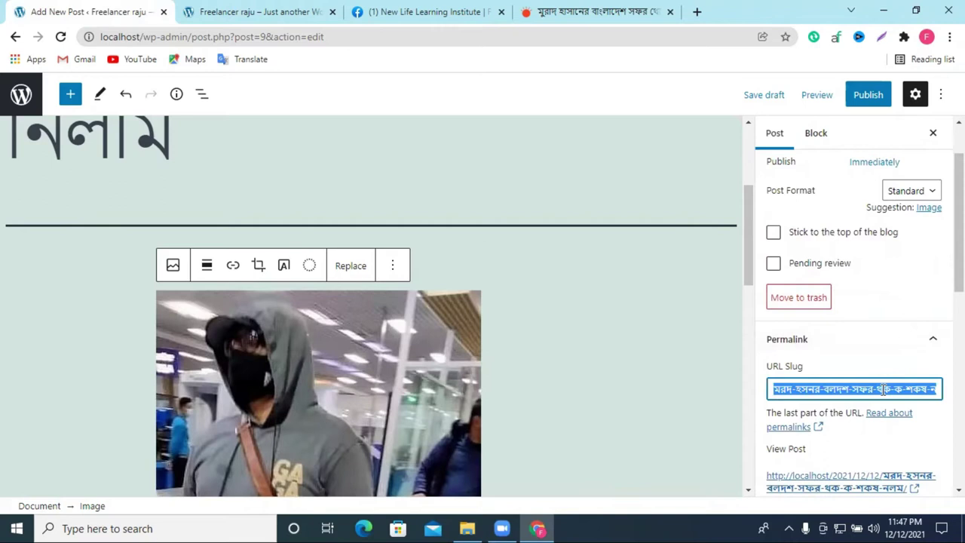
scroll(338, 264, "up", 3)
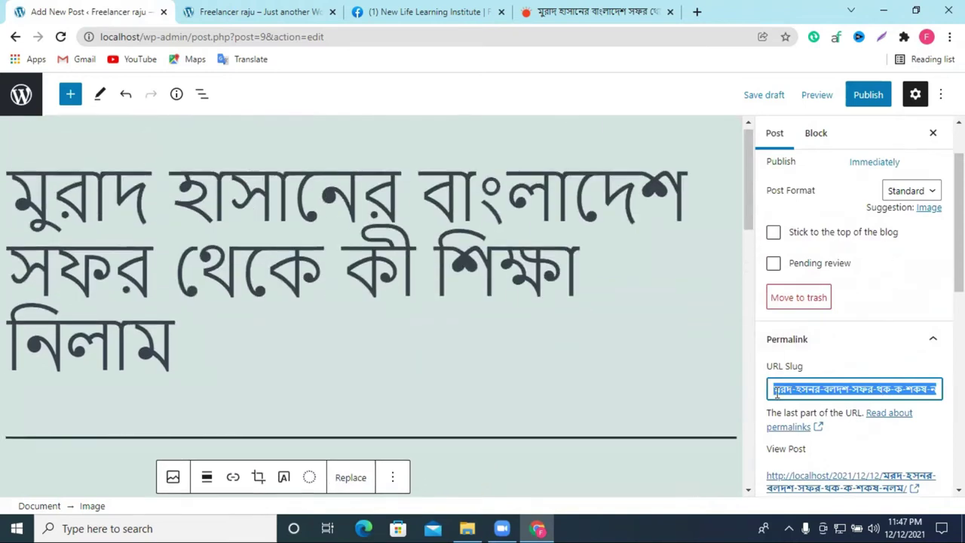
scroll(839, 366, "down", 1)
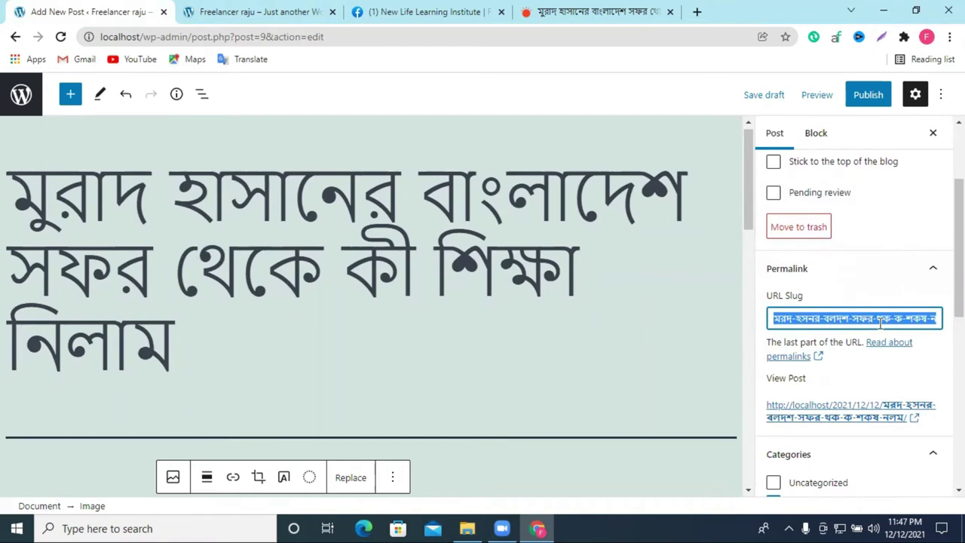
scroll(534, 330, "down", 10)
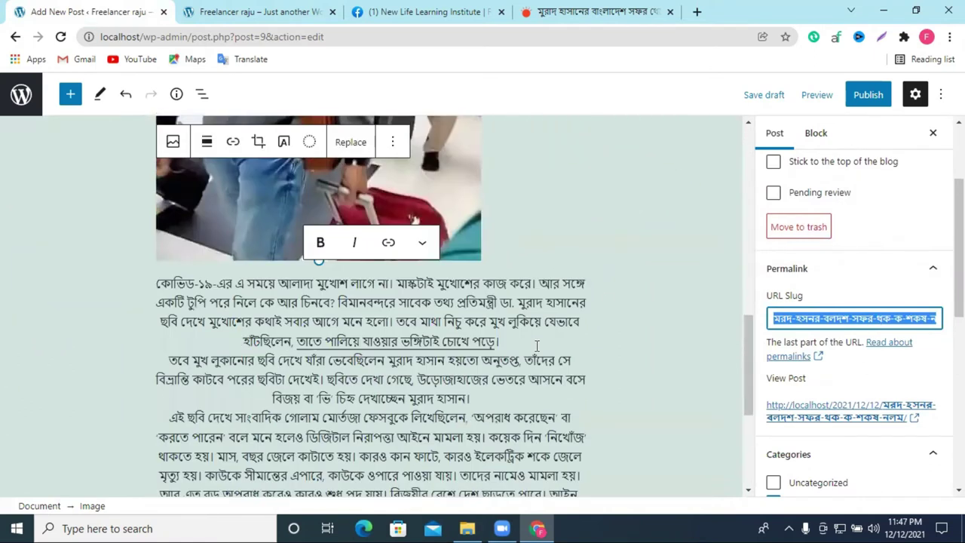
scroll(872, 313, "up", 2)
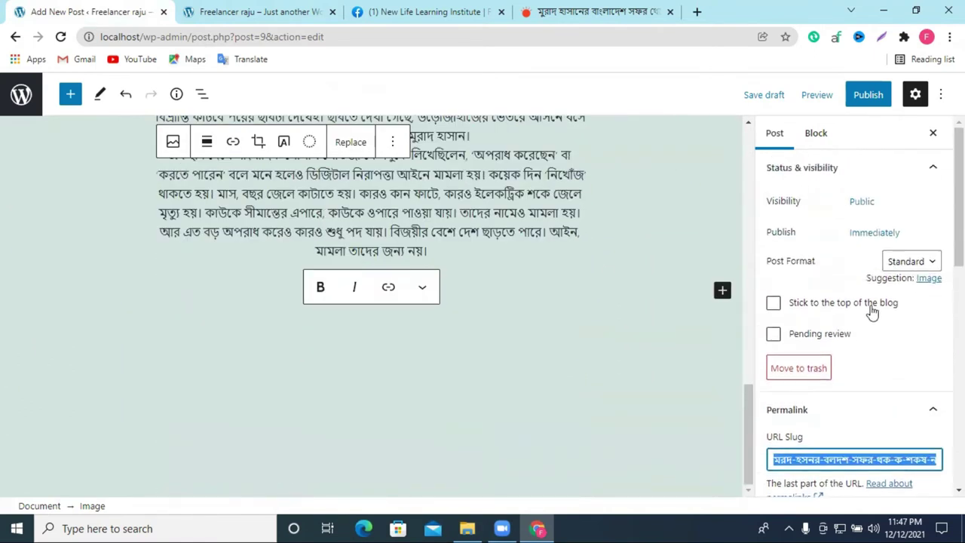
scroll(821, 343, "down", 6)
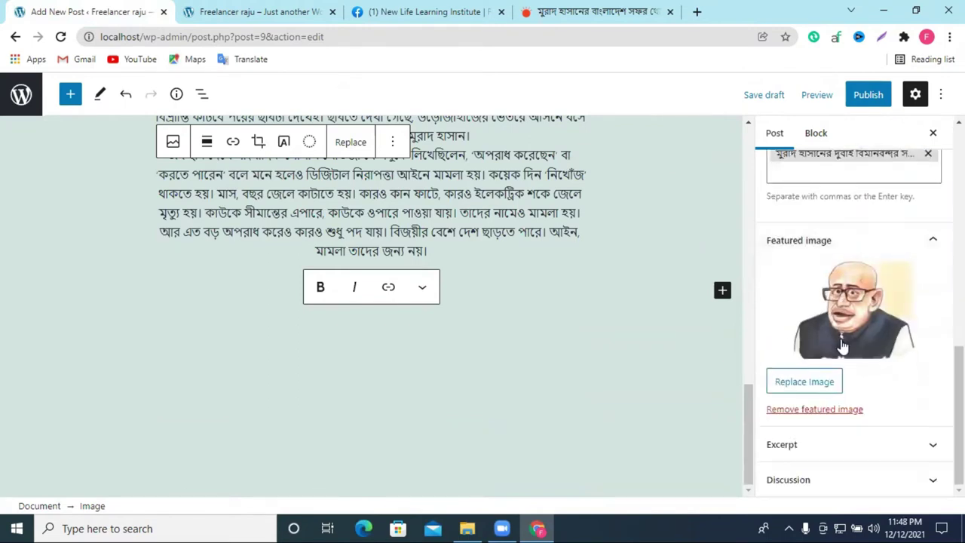
Step: Turn off comments and pingbacks in the Discussion panel
left_click(846, 444)
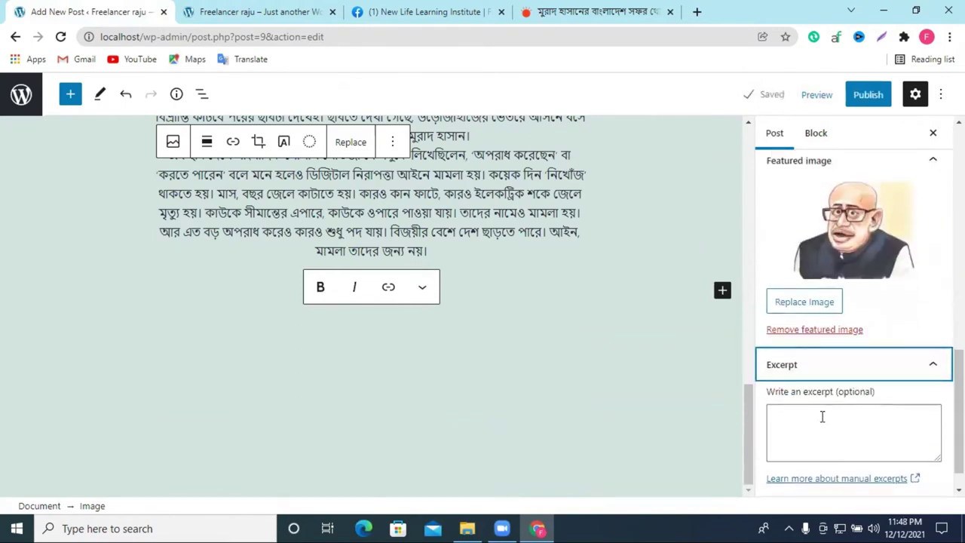
scroll(822, 415, "down", 1)
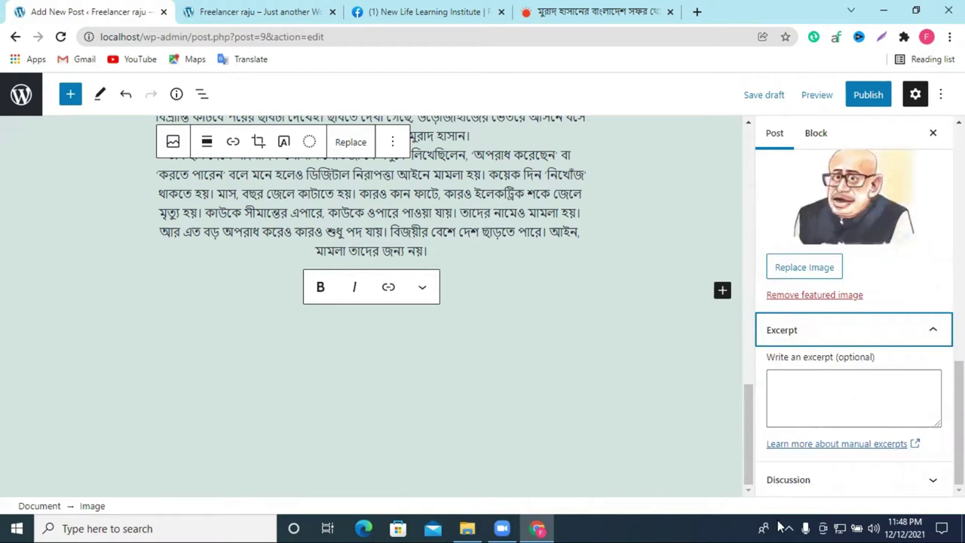
left_click(833, 479)
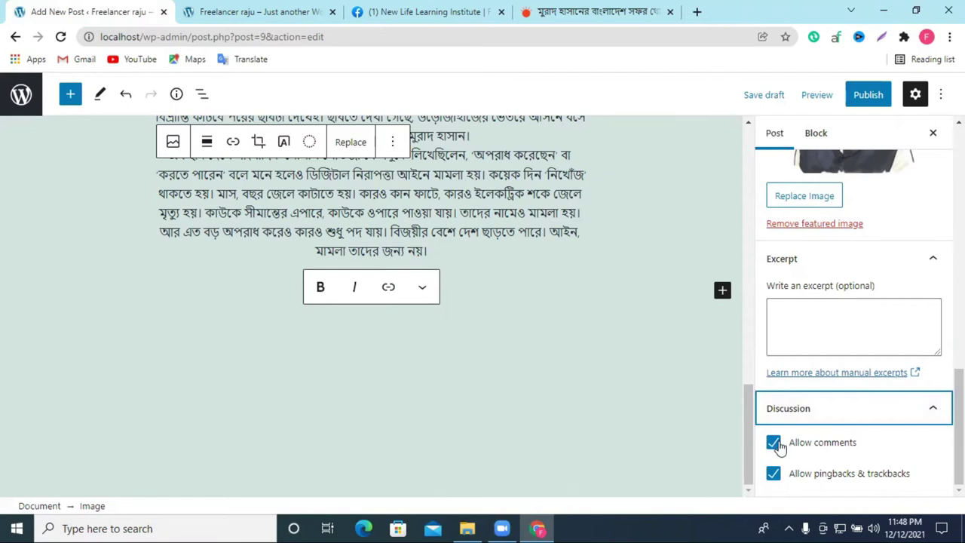
key("Tab")
key("Tab")
left_click(776, 445)
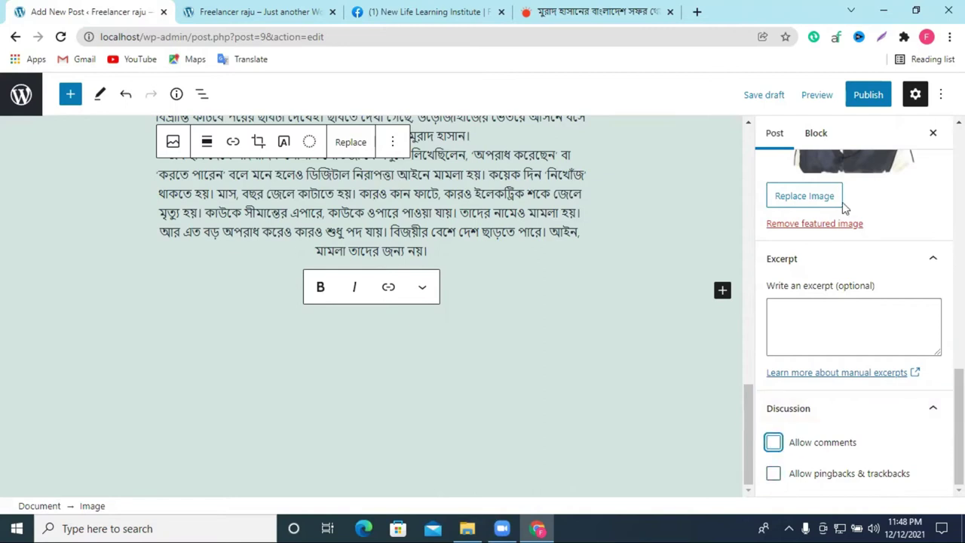
Step: Publish the post and switch to the site's front-page tab
left_click(868, 96)
left_click(849, 97)
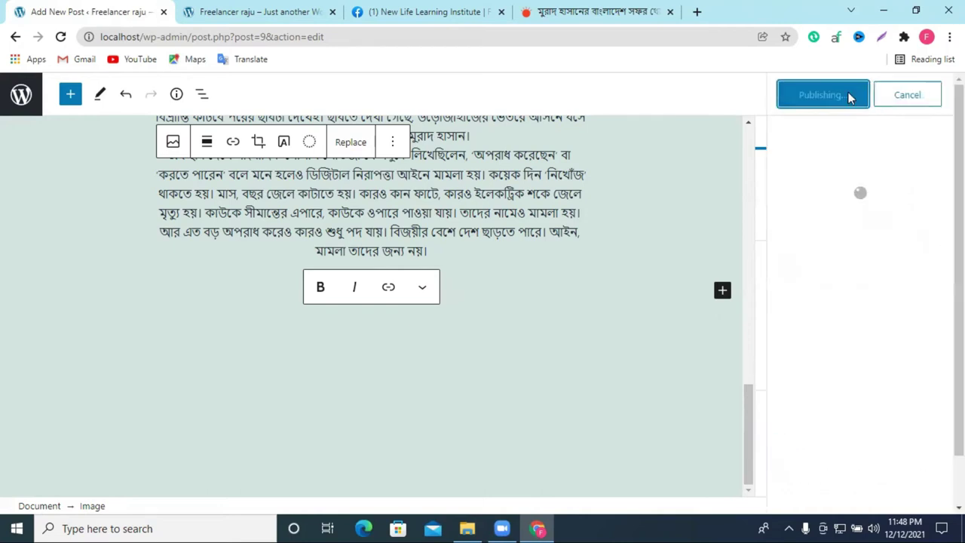
scroll(482, 287, "up", 5)
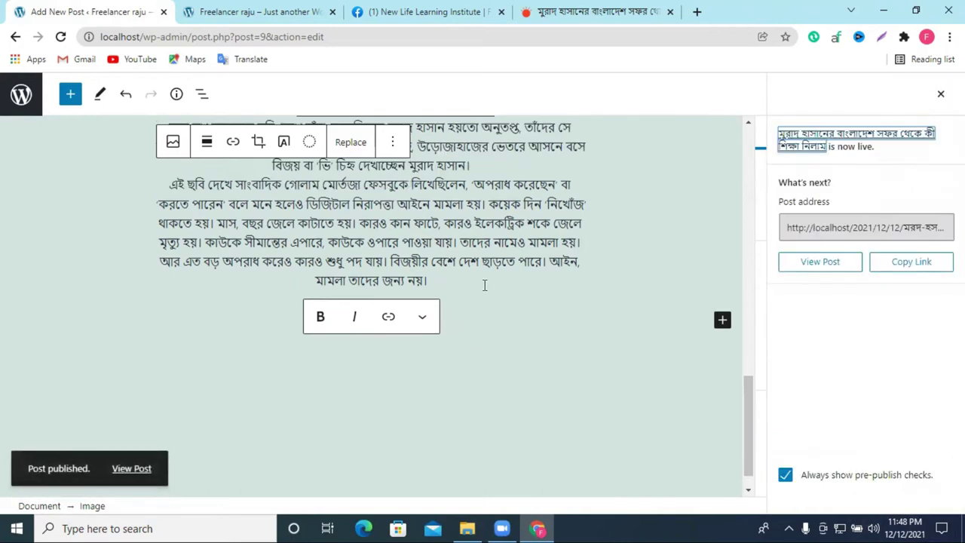
left_click(256, 12)
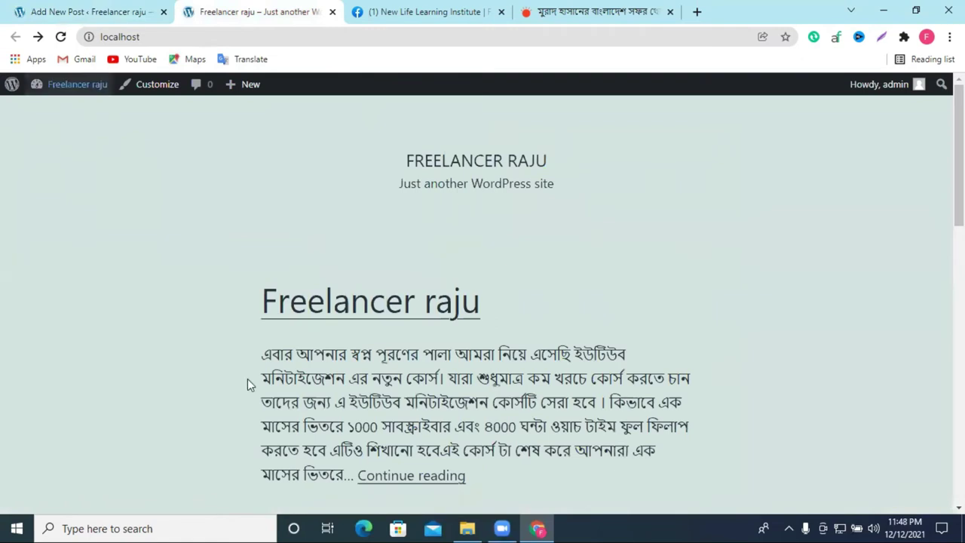
Step: Reload the site's front page to see the new post listed
left_click(59, 38)
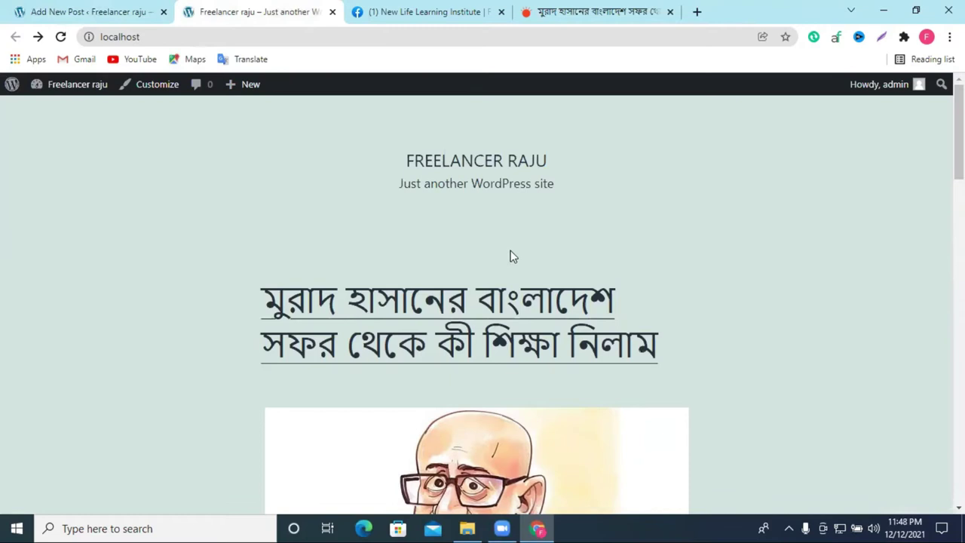
scroll(516, 258, "down", 5)
scroll(628, 262, "down", 4)
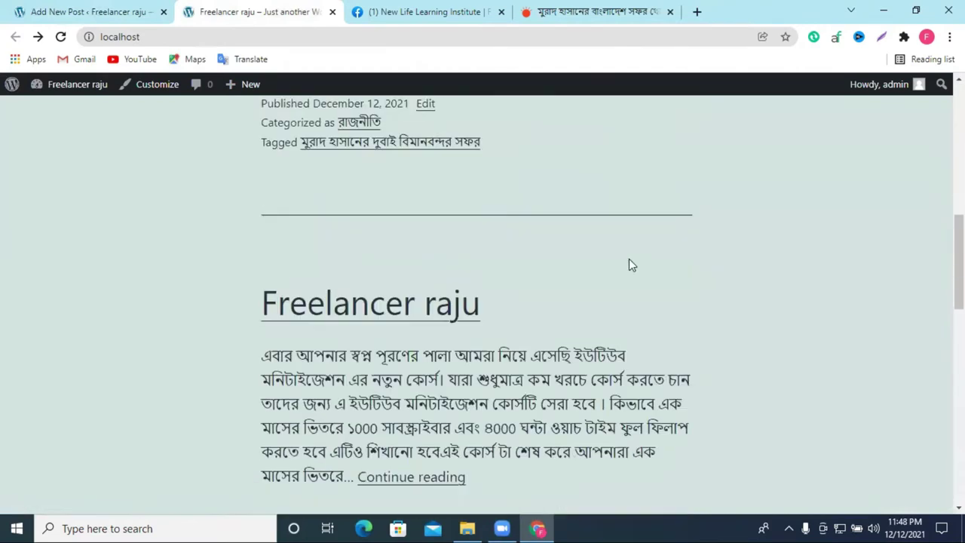
scroll(462, 237, "up", 5)
scroll(462, 237, "up", 3)
scroll(448, 263, "down", 4)
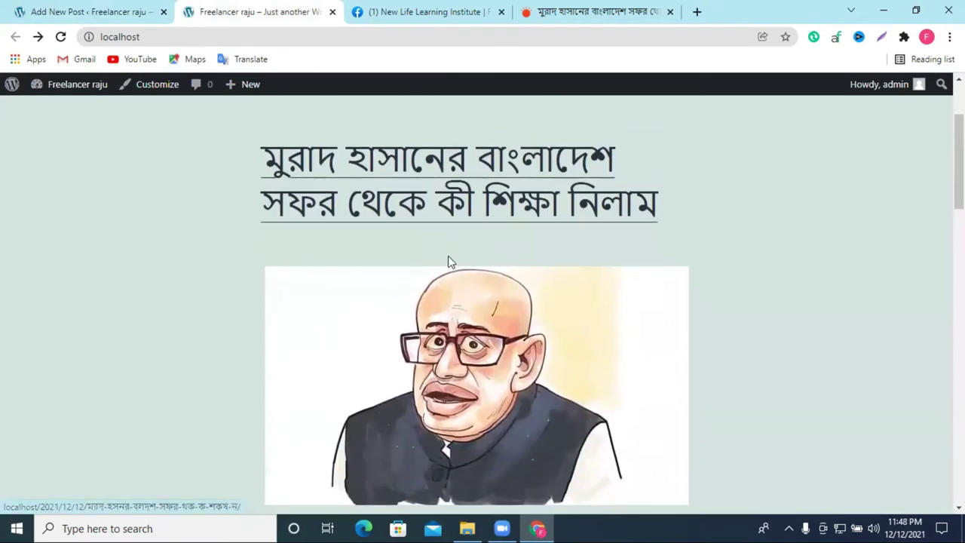
Step: Open the new post's own page and look through the live article
left_click(423, 230)
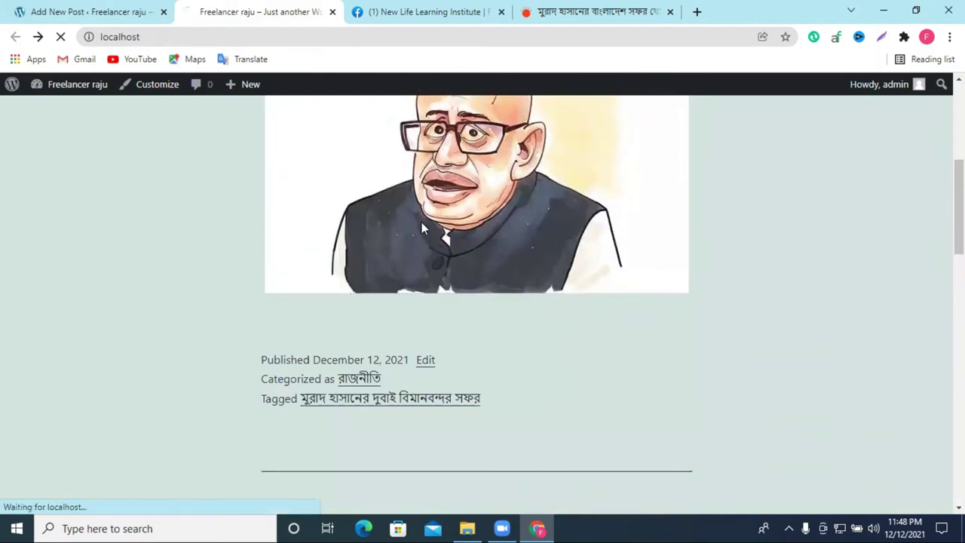
scroll(644, 231, "down", 3)
scroll(603, 225, "down", 3)
scroll(549, 226, "up", 3)
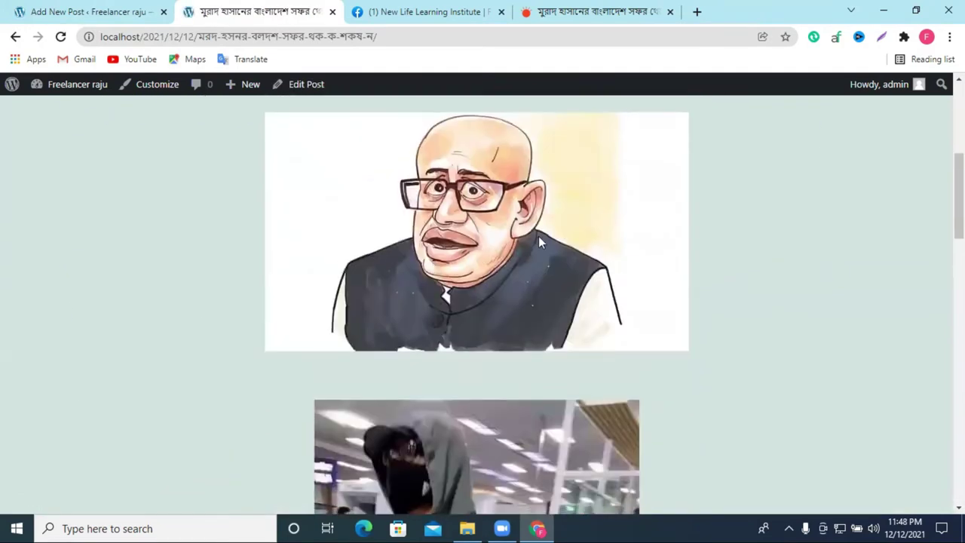
scroll(501, 264, "up", 3)
scroll(504, 274, "down", 6)
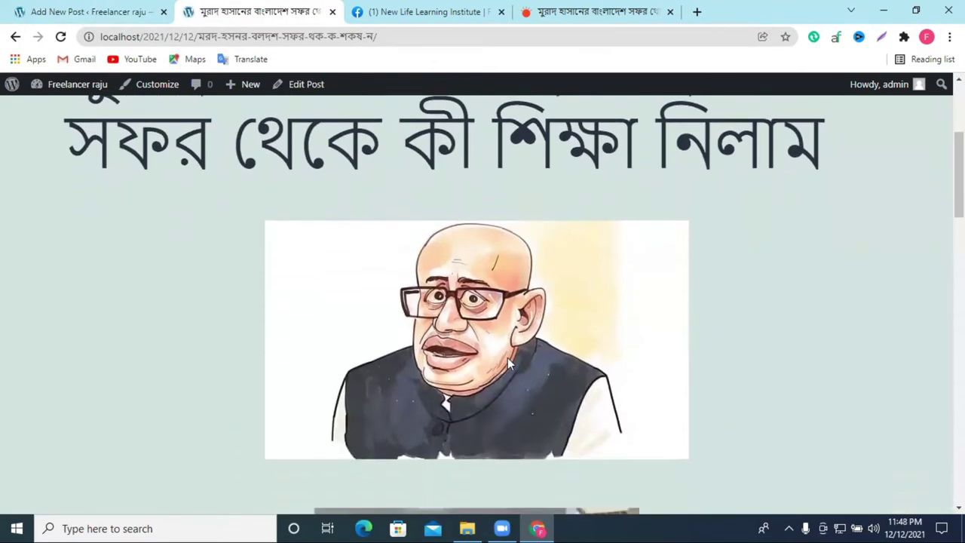
scroll(520, 325, "up", 7)
scroll(558, 328, "down", 5)
scroll(559, 283, "down", 12)
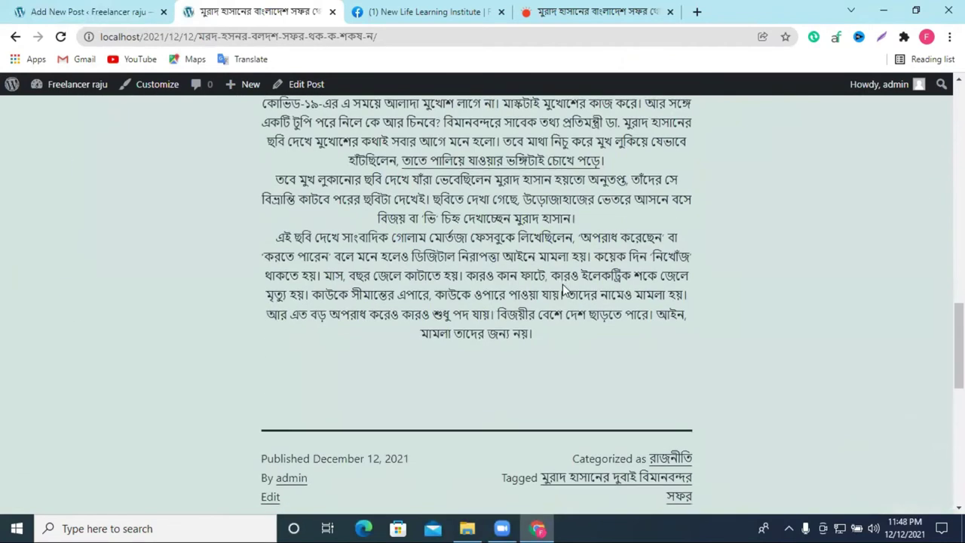
scroll(562, 288, "up", 5)
scroll(567, 289, "up", 12)
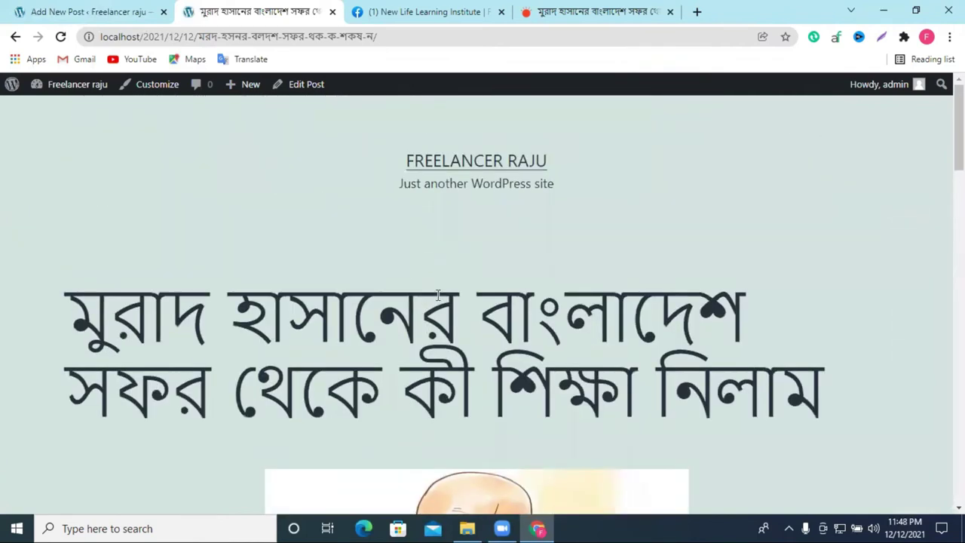
Step: Return to the admin and open the Posts > Tags management page
left_click(142, 9)
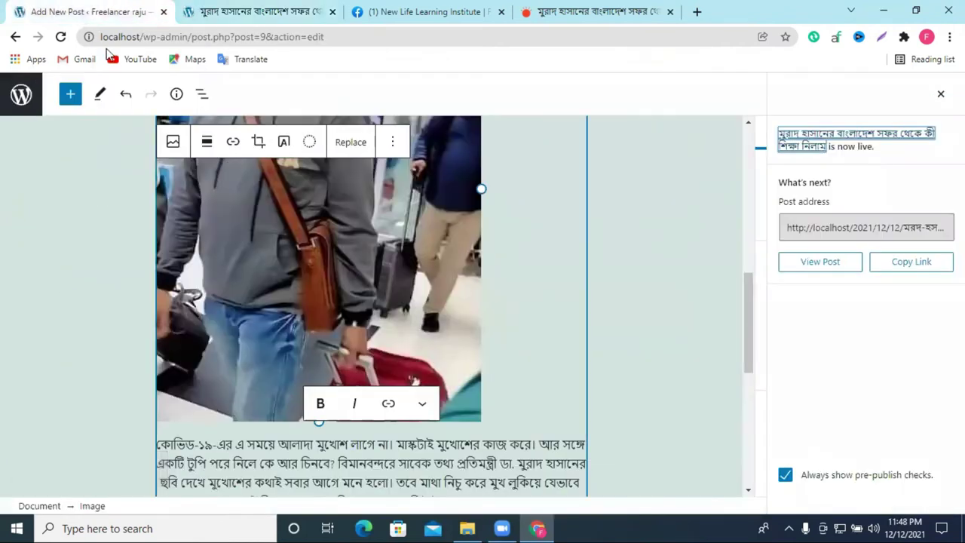
left_click(201, 6)
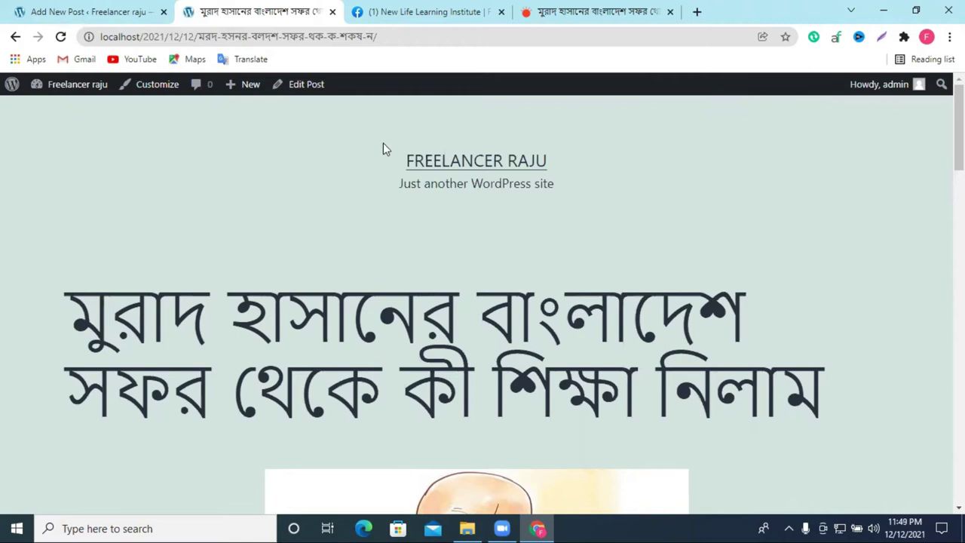
left_click(19, 11)
left_click(15, 36)
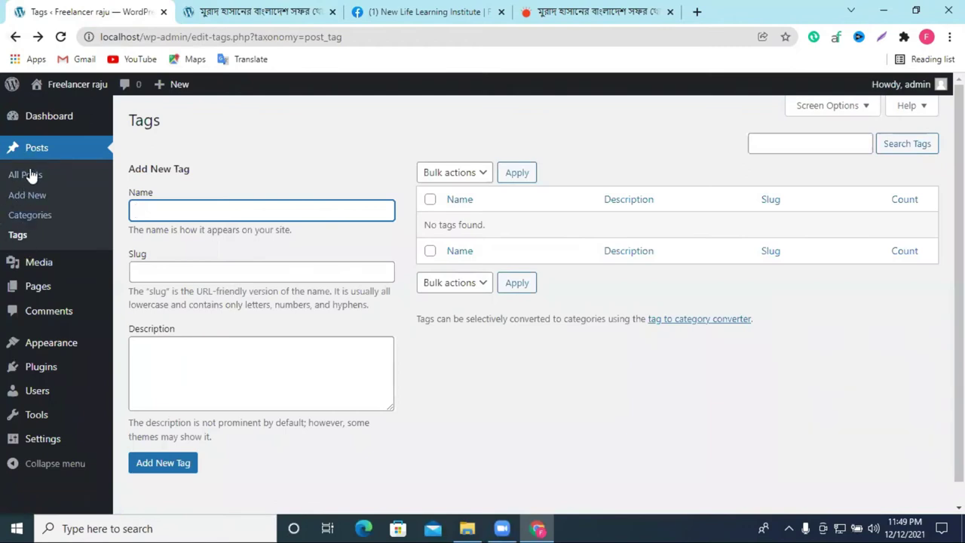
Step: Recheck the live Bangla post, then open the Media Library showing its three images
left_click(226, 12)
scroll(350, 297, "down", 8)
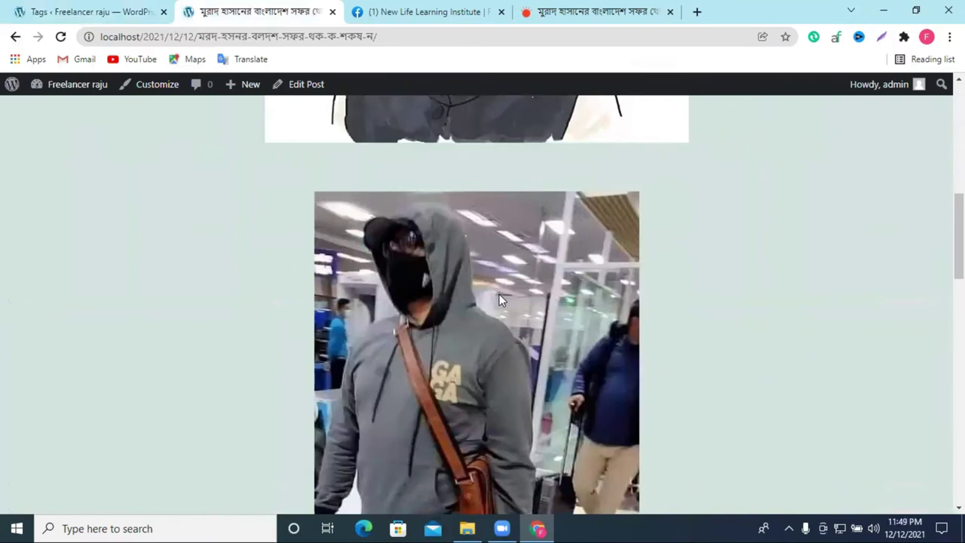
scroll(340, 188, "up", 2)
left_click(79, 11)
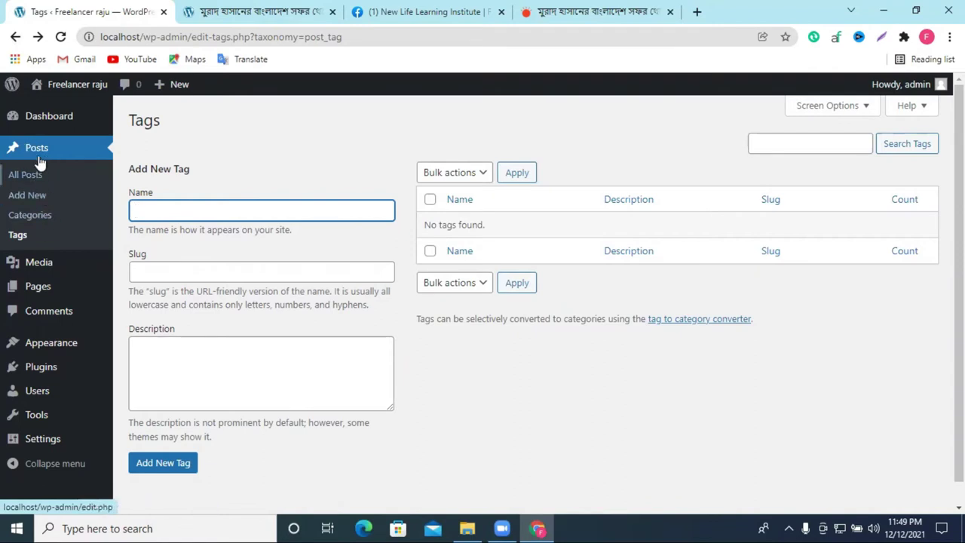
left_click(40, 271)
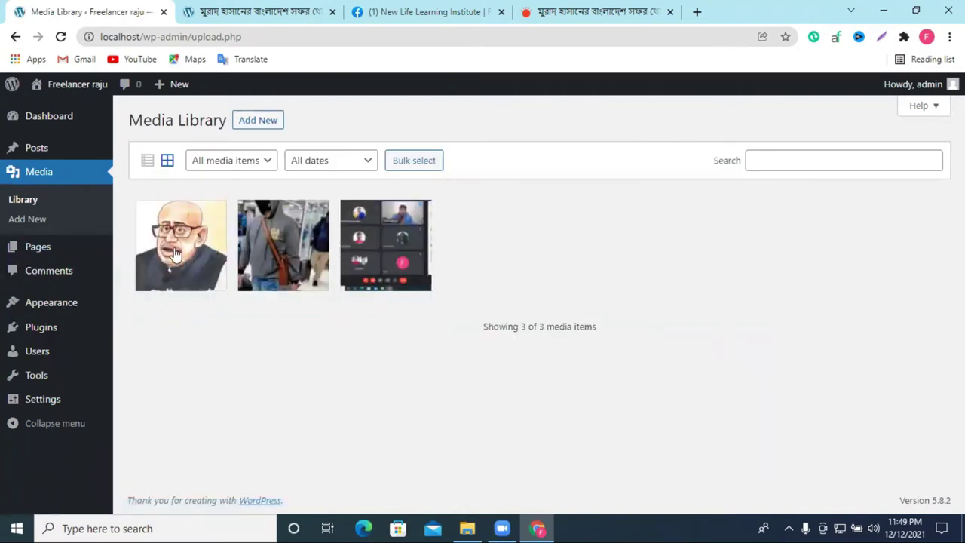
Step: Upload the Green Elegant graphic from Downloads to the Media Library, then list the site's Pages
left_click(251, 127)
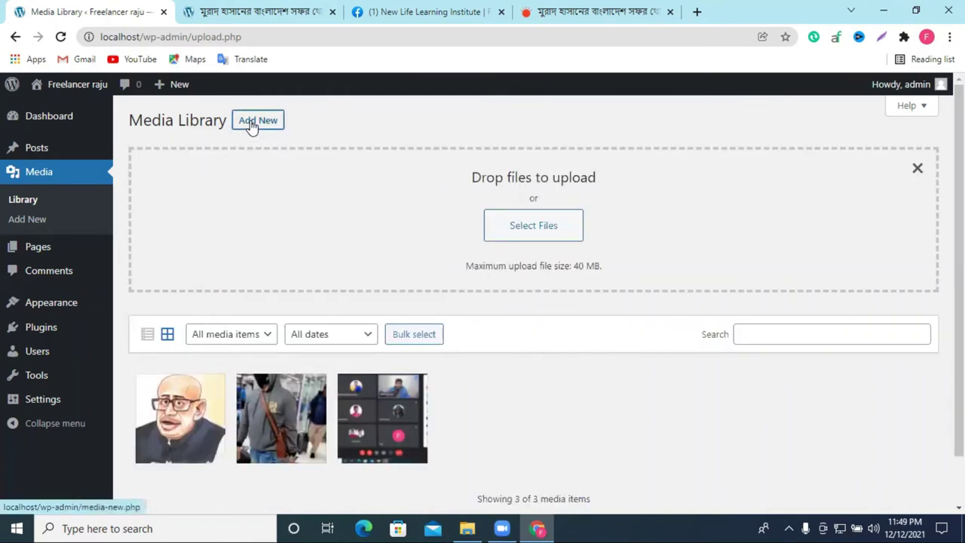
left_click(507, 214)
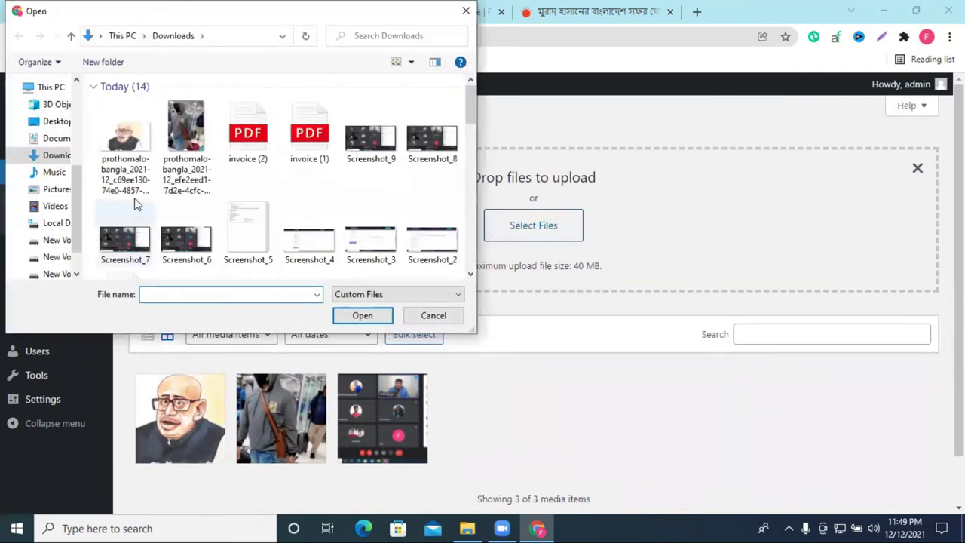
scroll(294, 200, "down", 5)
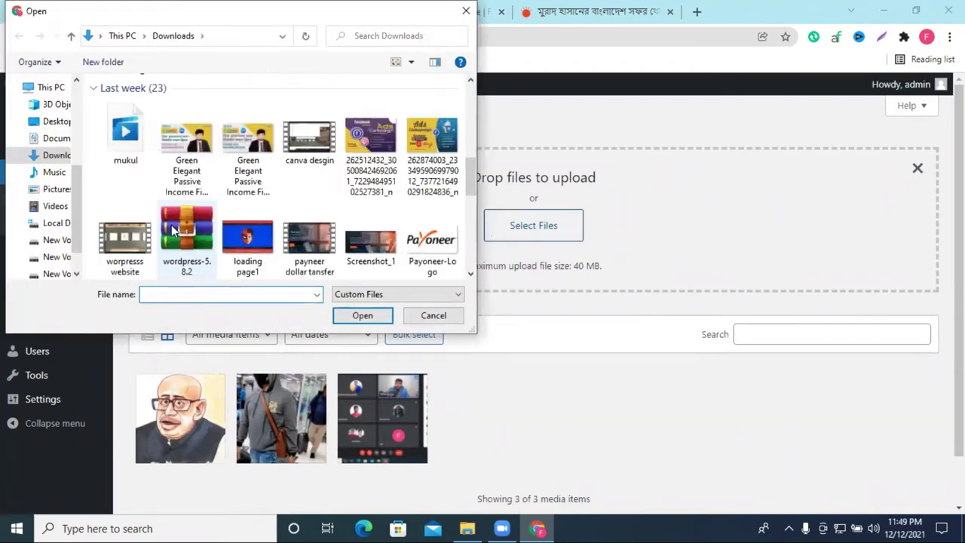
left_click(201, 167)
left_click(359, 317)
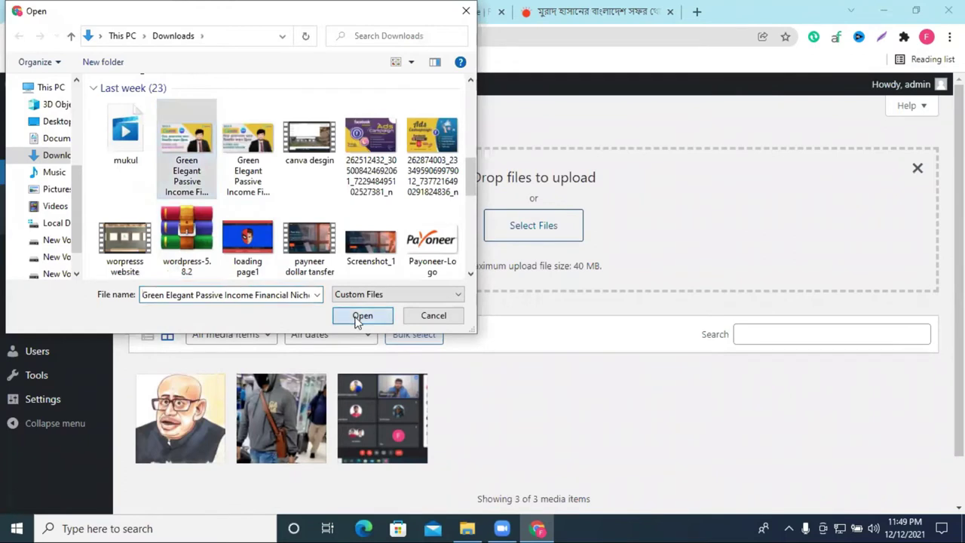
scroll(663, 354, "down", 1)
scroll(689, 342, "up", 1)
left_click(918, 169)
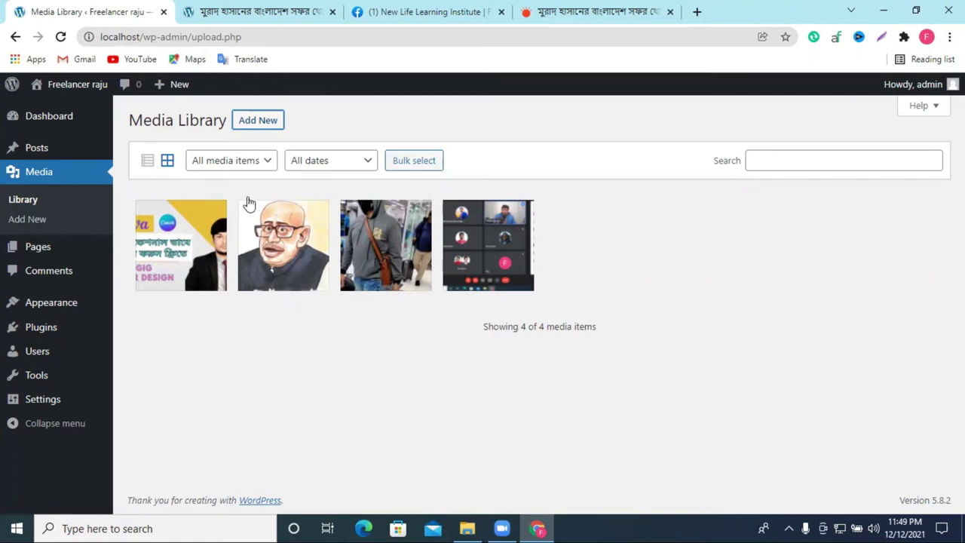
left_click(37, 252)
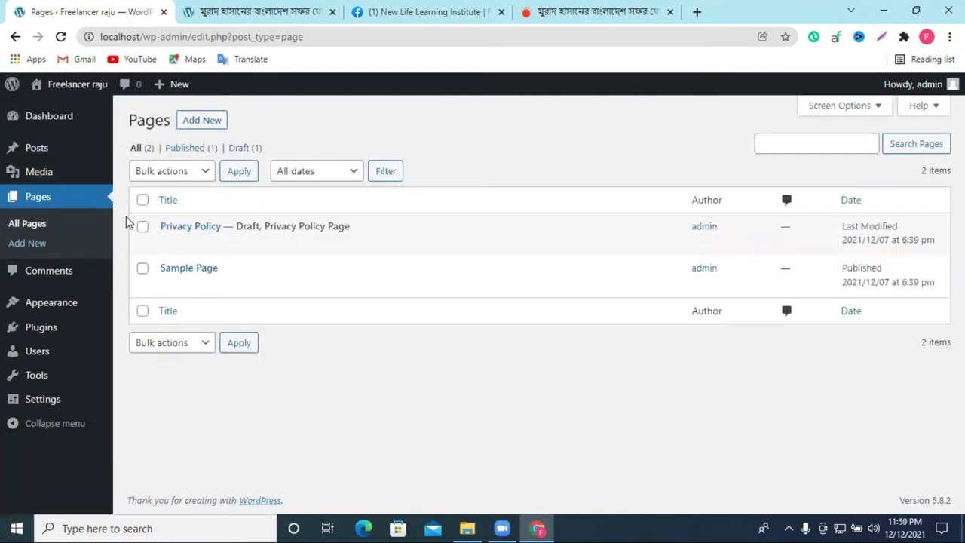
Step: Switch from the WordPress Pages list back to the Prothom Alo Bangladesh trip article
mouse_move(39, 167)
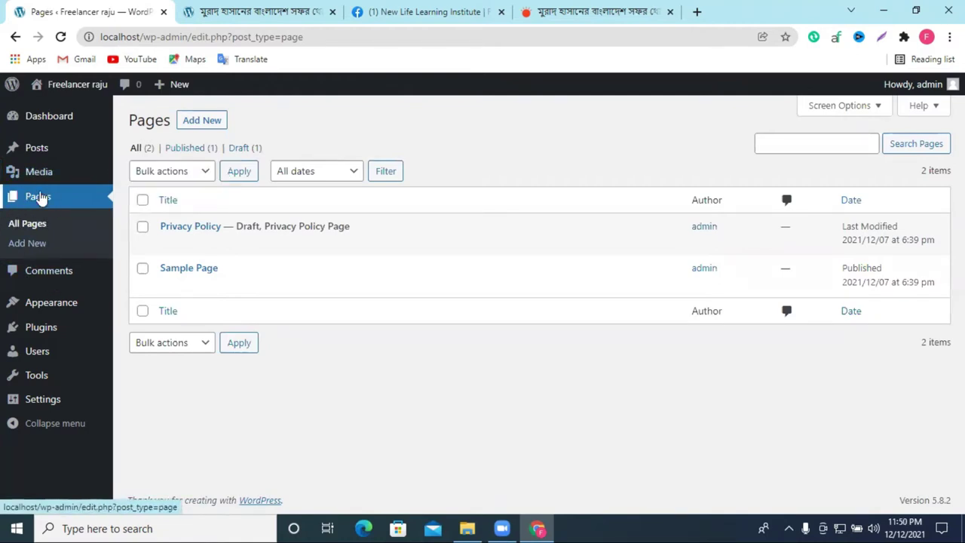
left_click(595, 11)
scroll(515, 199, "up", 10)
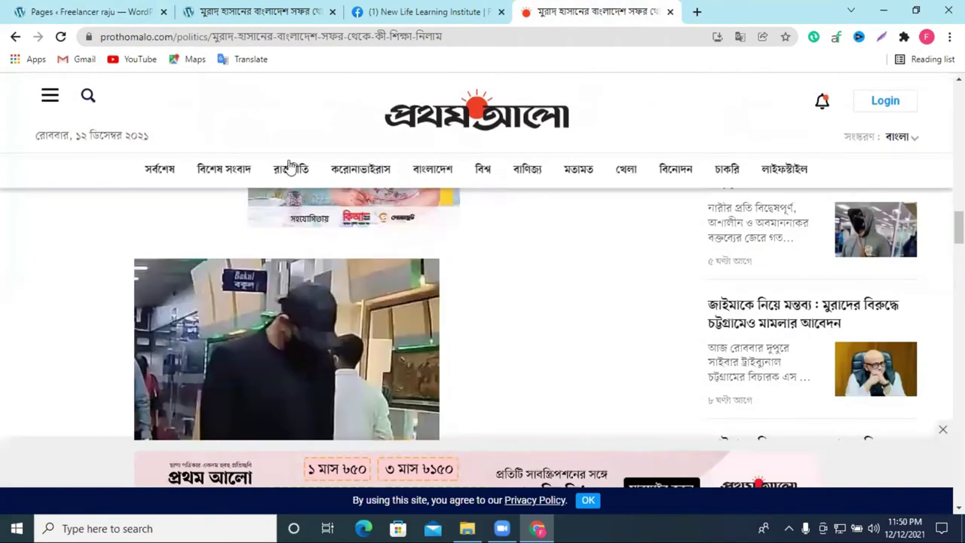
Step: Close the Prothom Alo article tab and open a new blank Chrome tab
middle_click(581, 19)
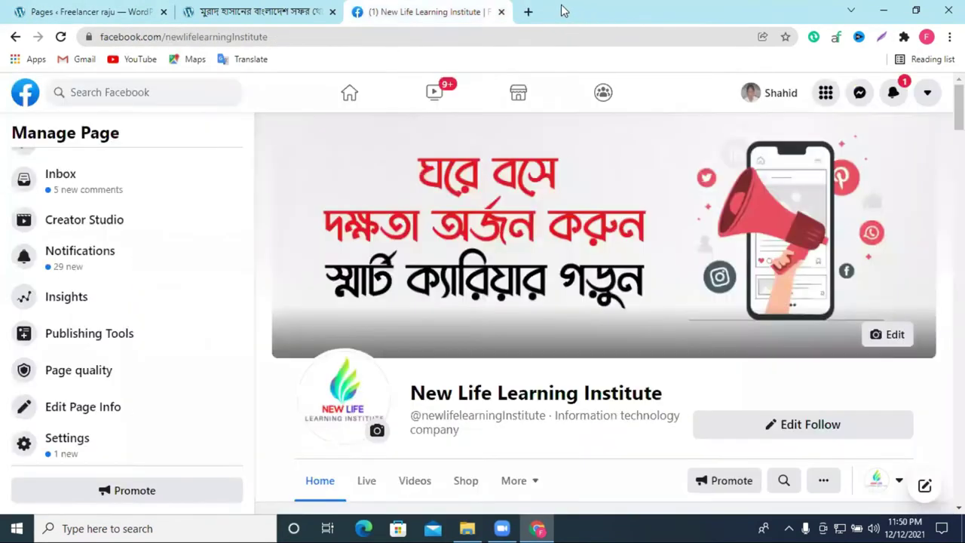
left_click(530, 11)
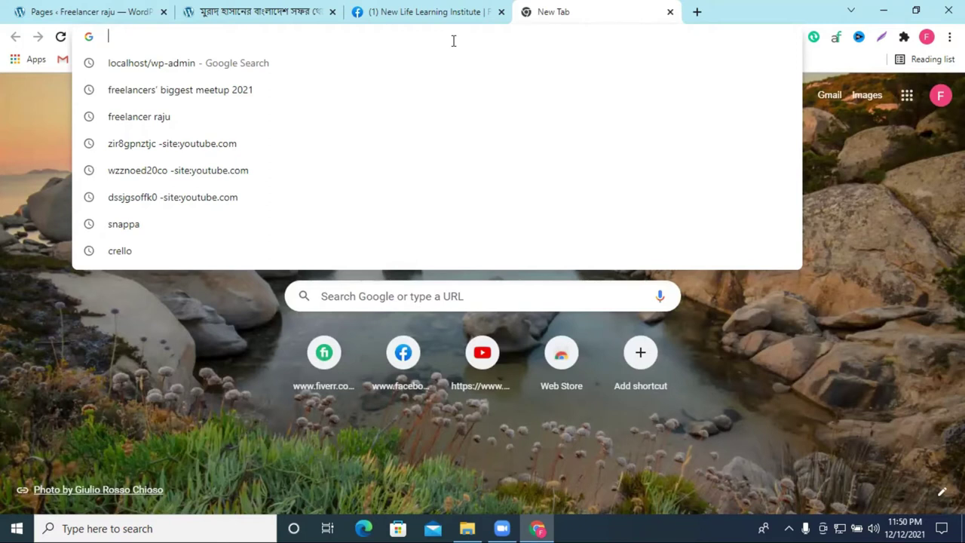
Step: Go to newlifelearninginstitutebd.com by typing 'ne' and accepting the autocomplete
type("ne")
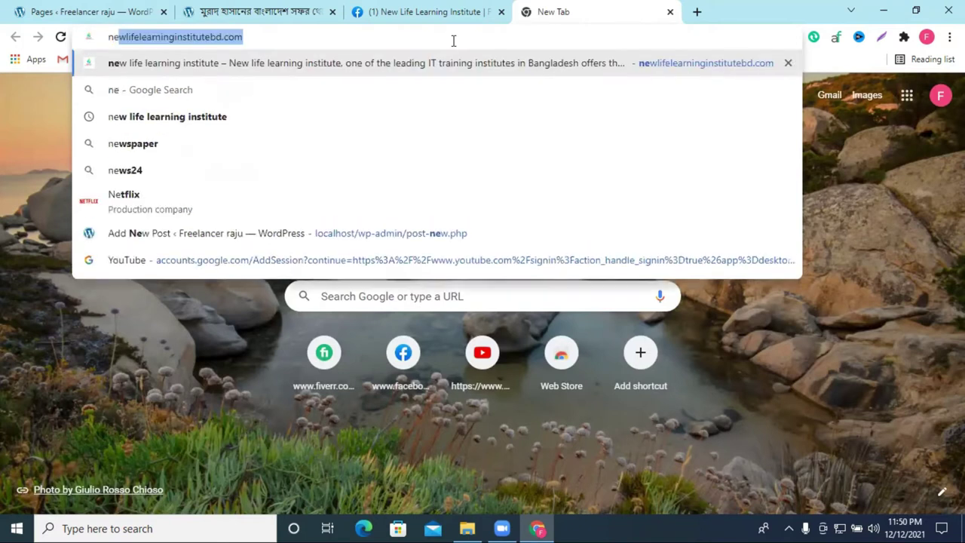
key("Return")
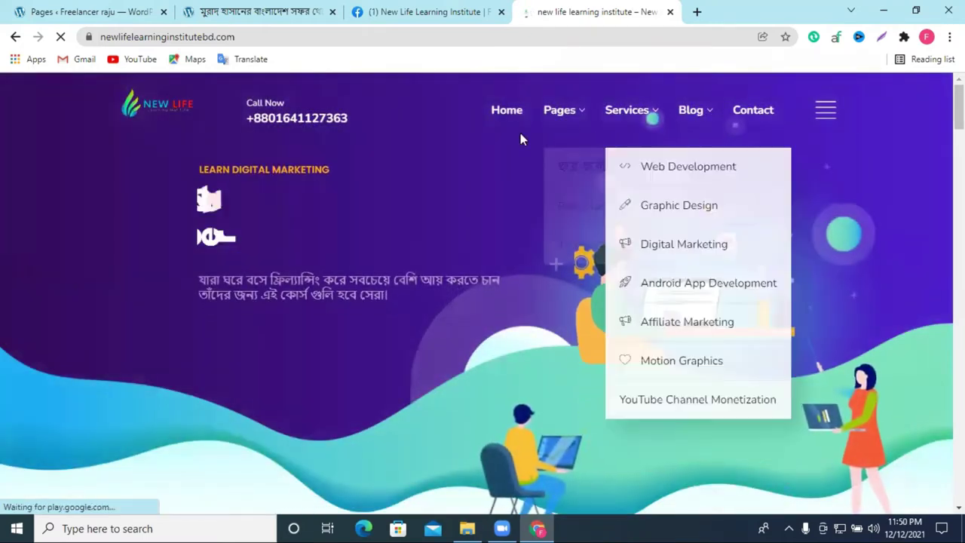
Step: Open ছাত্র-ছাত্রী সাফল্যের গল্প from the Pages menu and browse its student videos and earnings screenshots
mouse_move(571, 112)
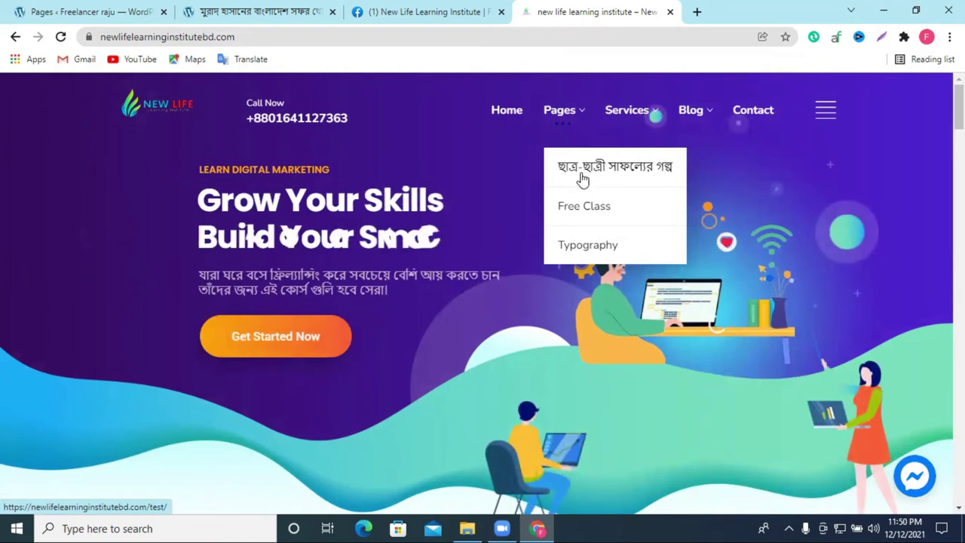
left_click(613, 181)
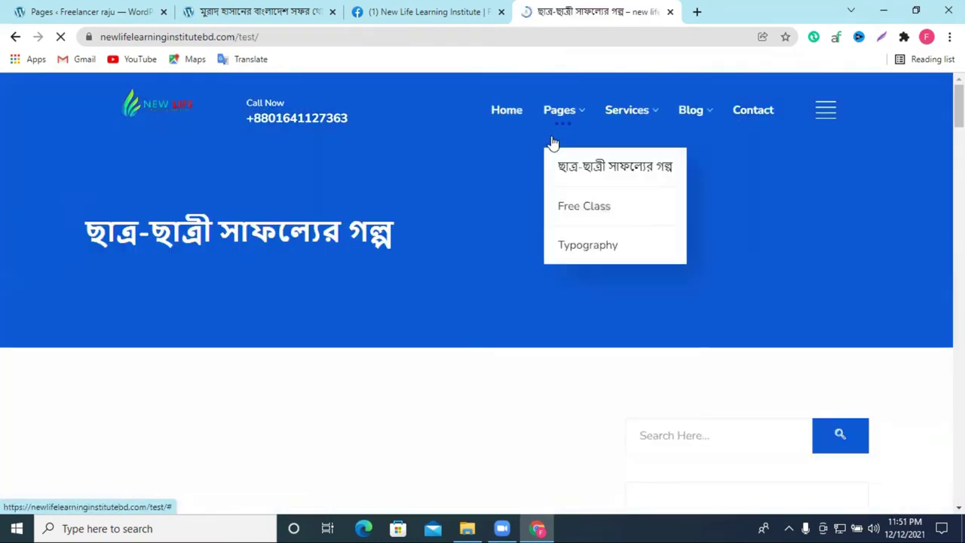
scroll(565, 154, "down", 1)
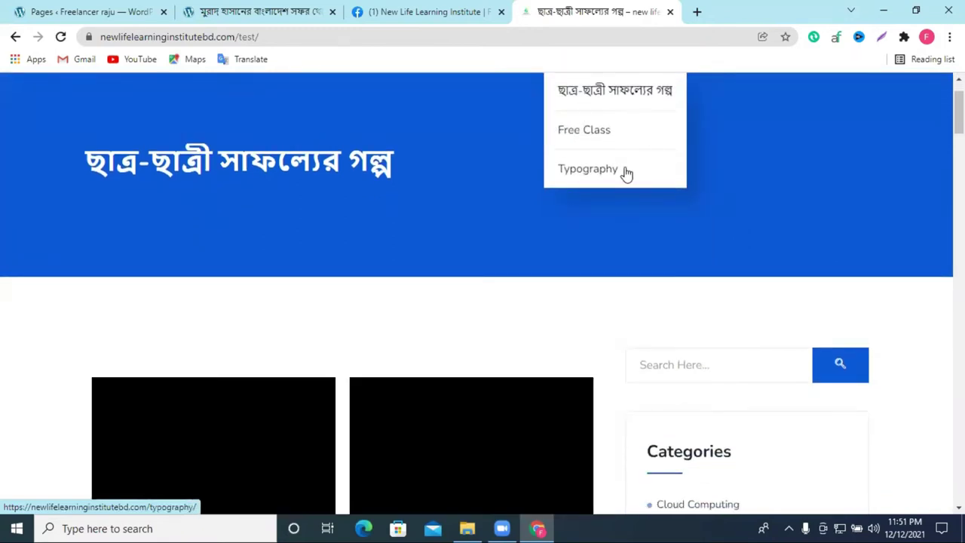
scroll(641, 171, "up", 1)
scroll(528, 226, "down", 2)
scroll(492, 273, "up", 2)
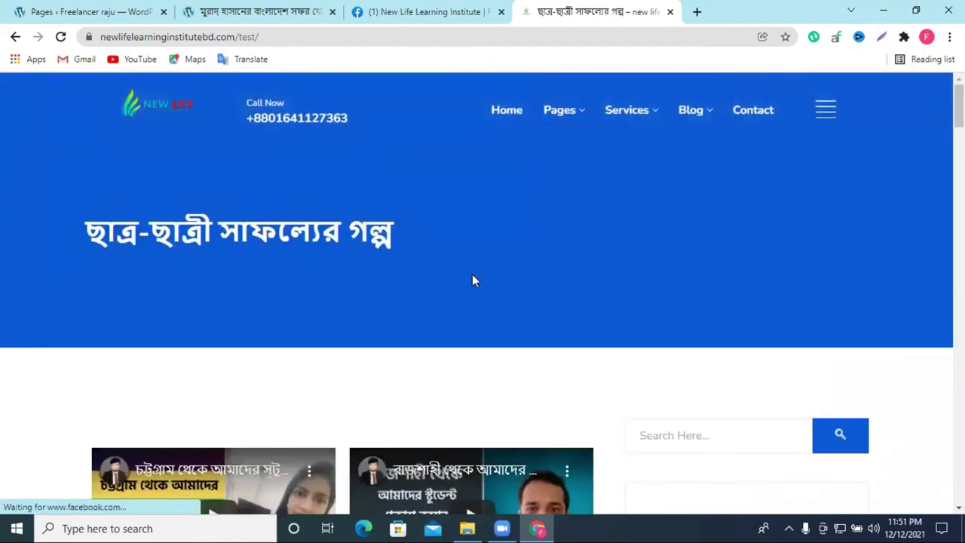
scroll(527, 226, "down", 1)
scroll(550, 226, "down", 2)
scroll(556, 239, "up", 2)
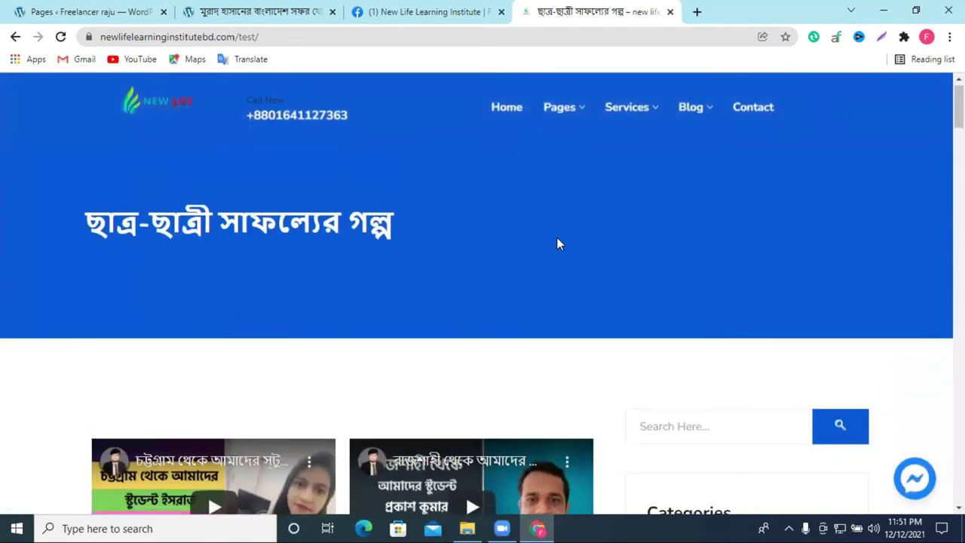
scroll(558, 243, "down", 3)
scroll(557, 242, "down", 15)
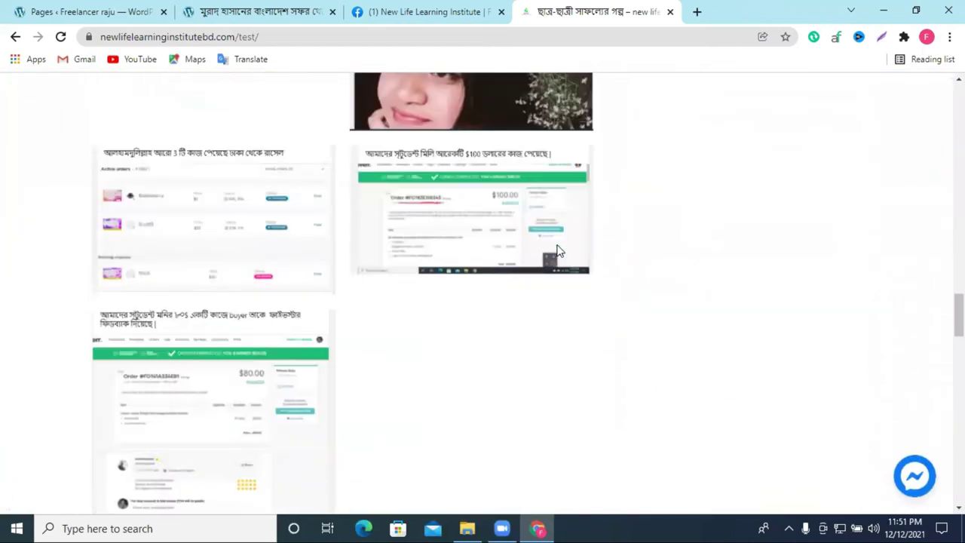
scroll(558, 252, "up", 10)
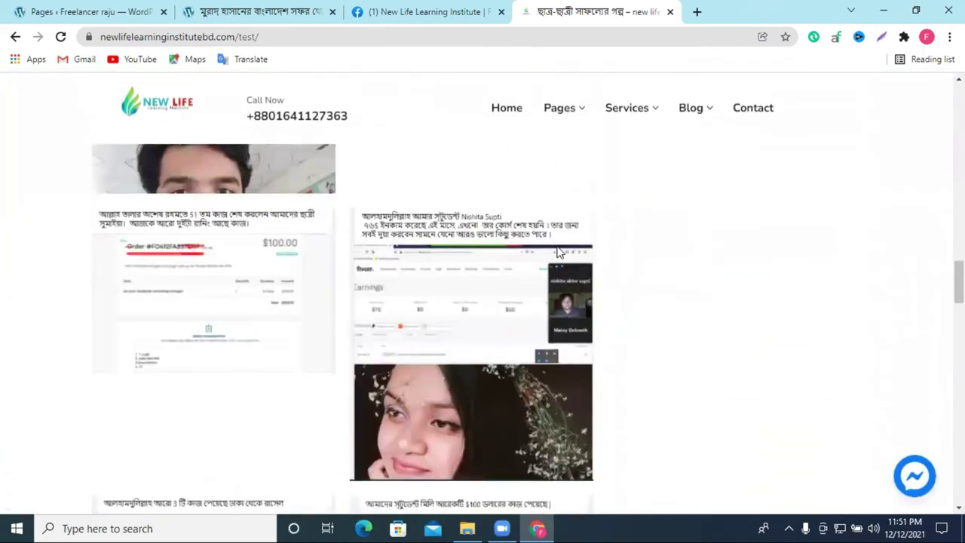
scroll(557, 256, "up", 8)
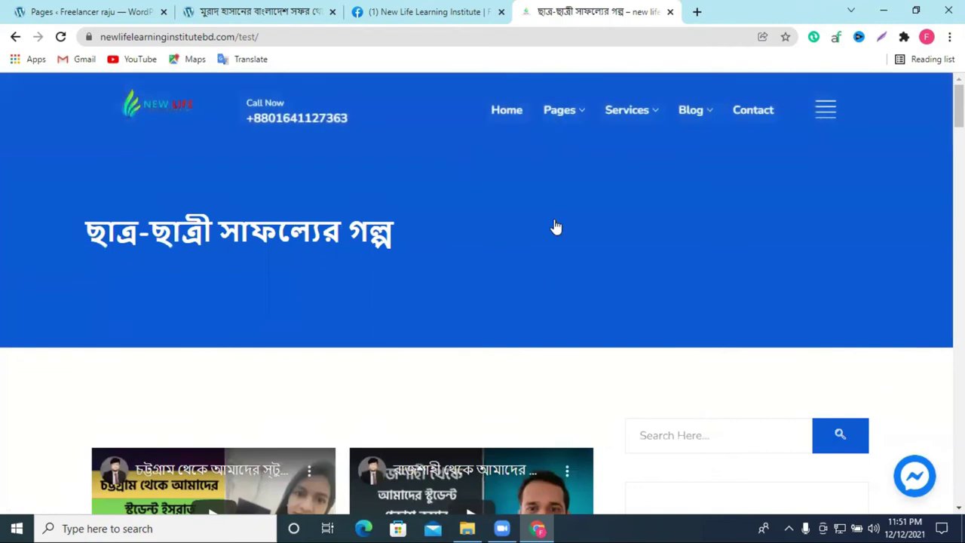
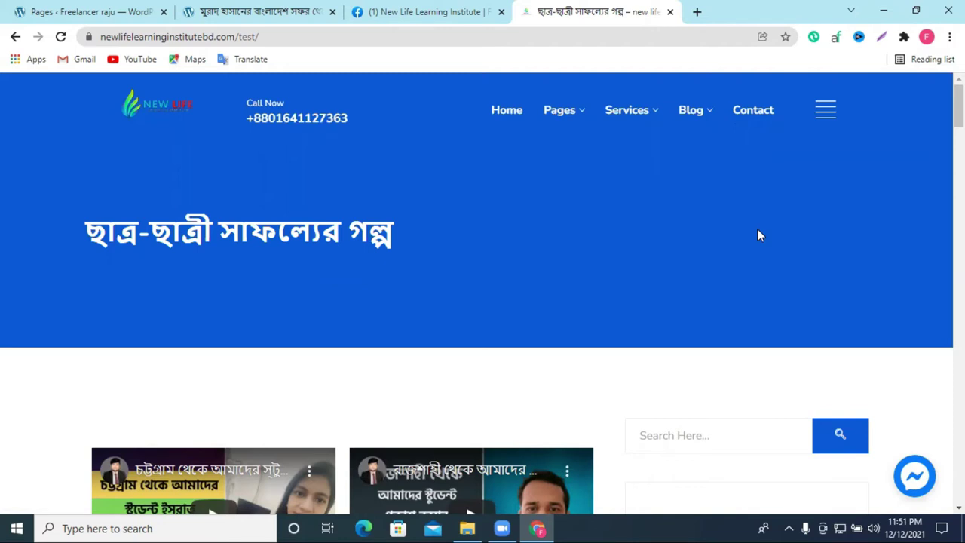
Step: Browse the reference site's Contact page and its Services menu, then switch back to the WordPress Pages tab
left_click(743, 115)
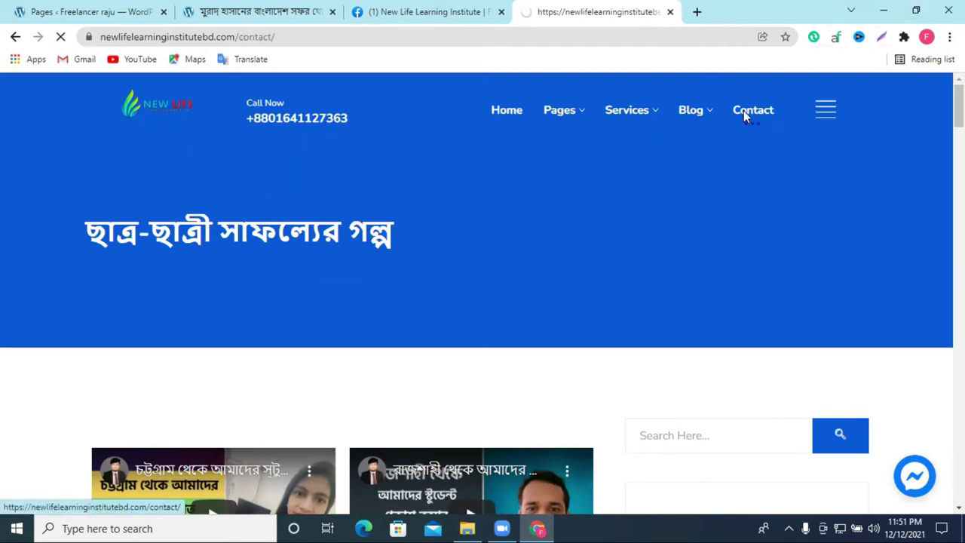
scroll(598, 370, "down", 10)
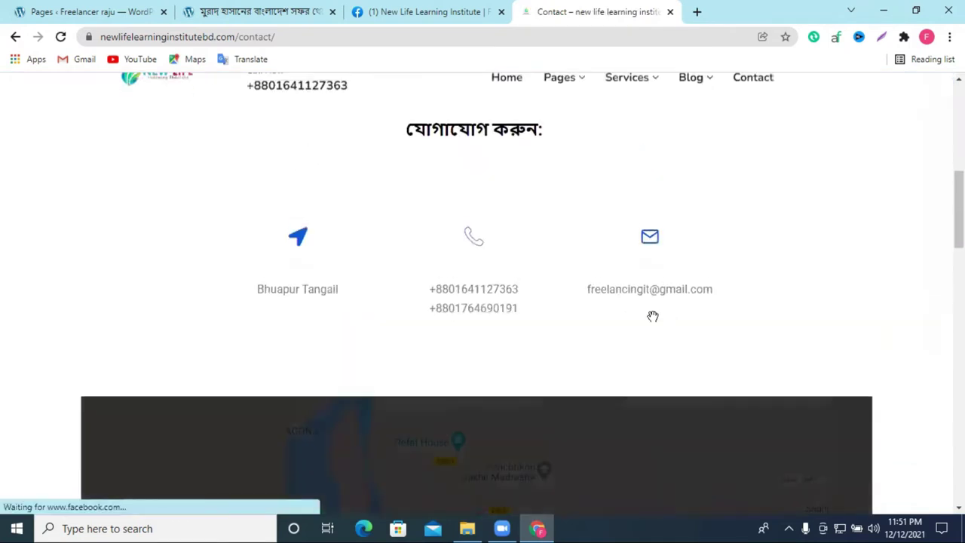
scroll(653, 314, "down", 8)
scroll(764, 287, "down", 4)
scroll(732, 330, "up", 10)
mouse_move(685, 121)
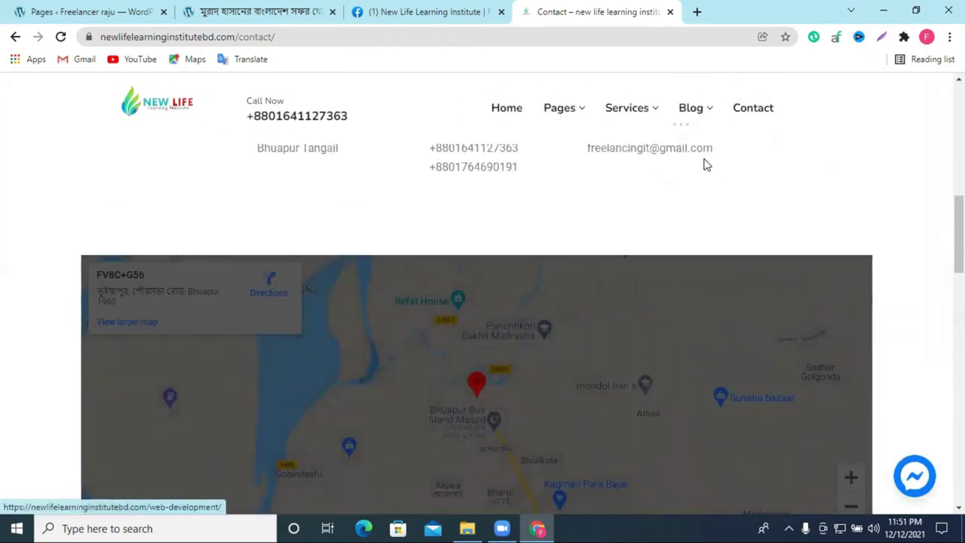
mouse_move(635, 114)
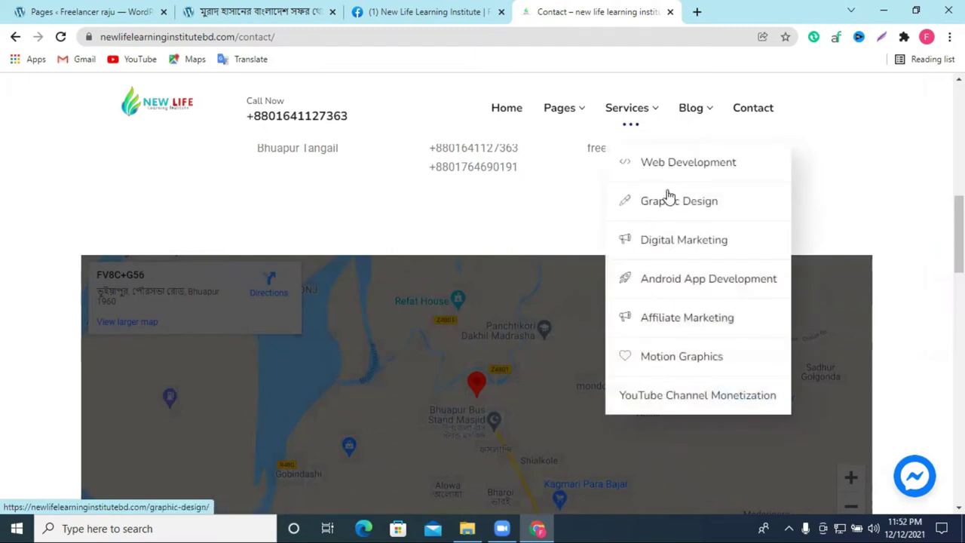
scroll(819, 155, "up", 3)
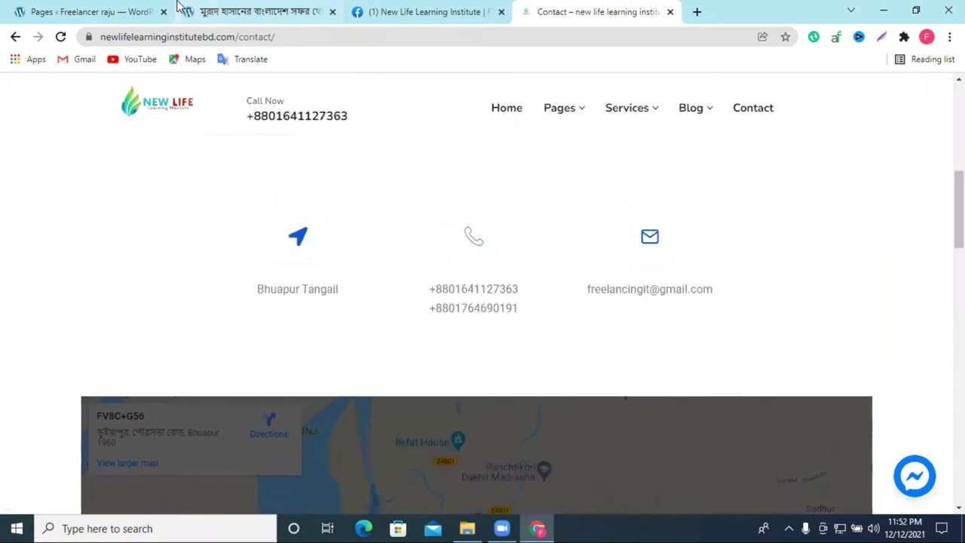
left_click(121, 11)
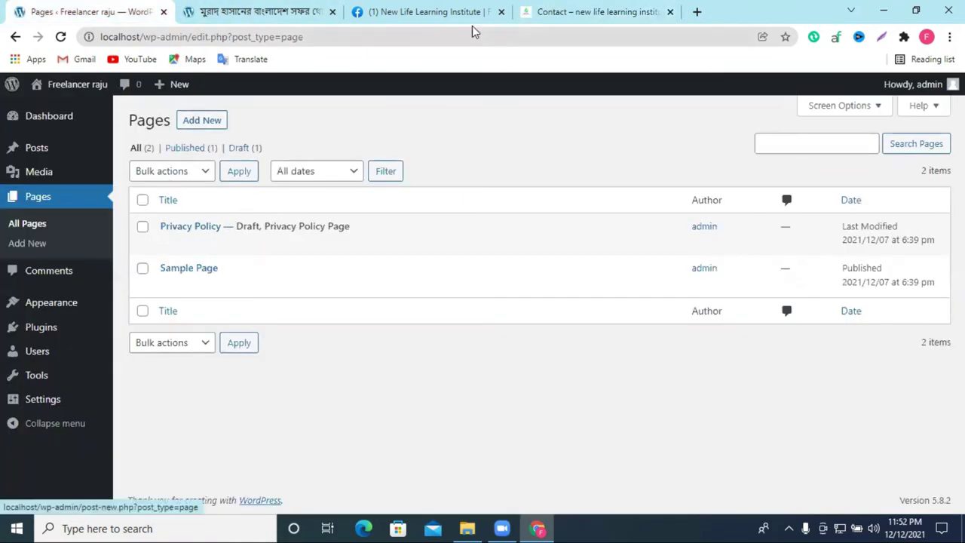
Step: Start a new page titled 'about us', after rechecking the reference Contact page
left_click(188, 124)
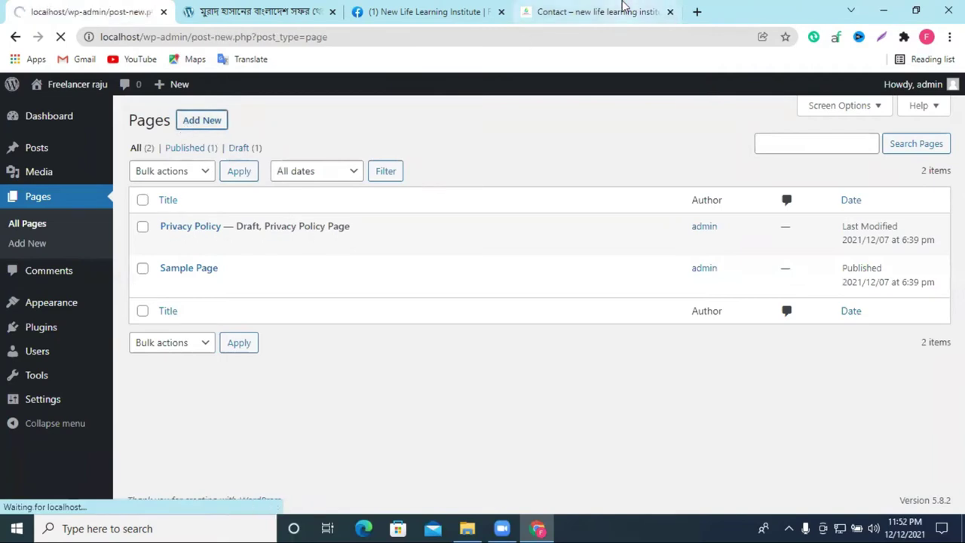
left_click(595, 11)
scroll(732, 157, "up", 2)
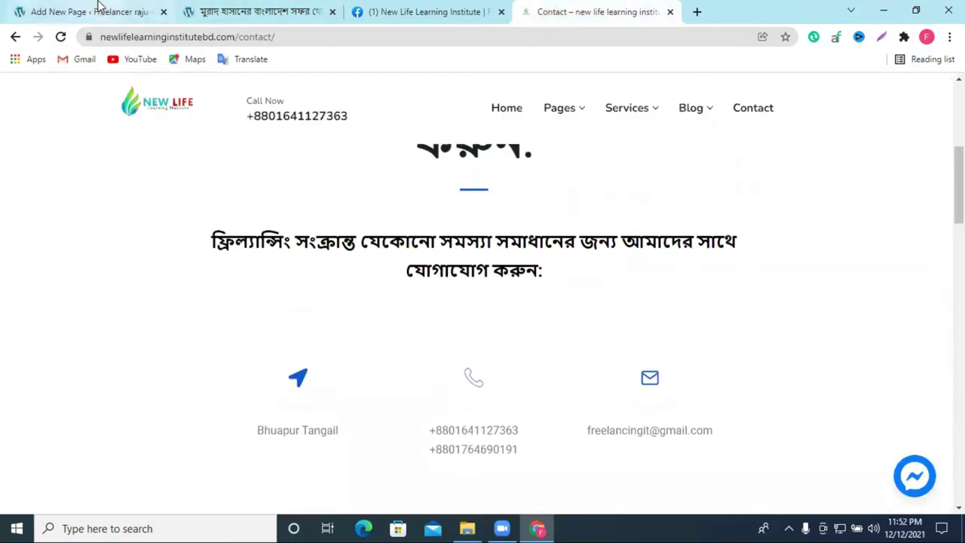
left_click(94, 11)
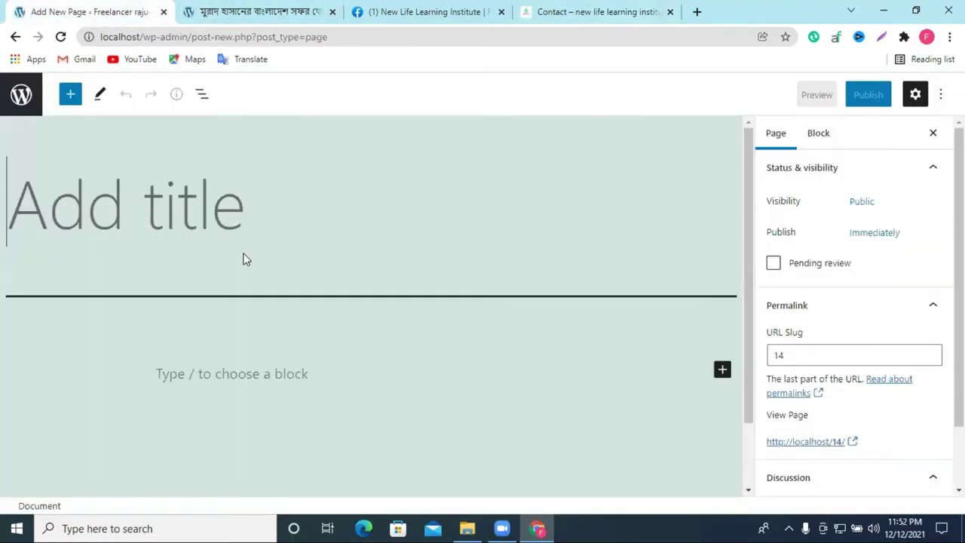
left_click(220, 218)
type("about")
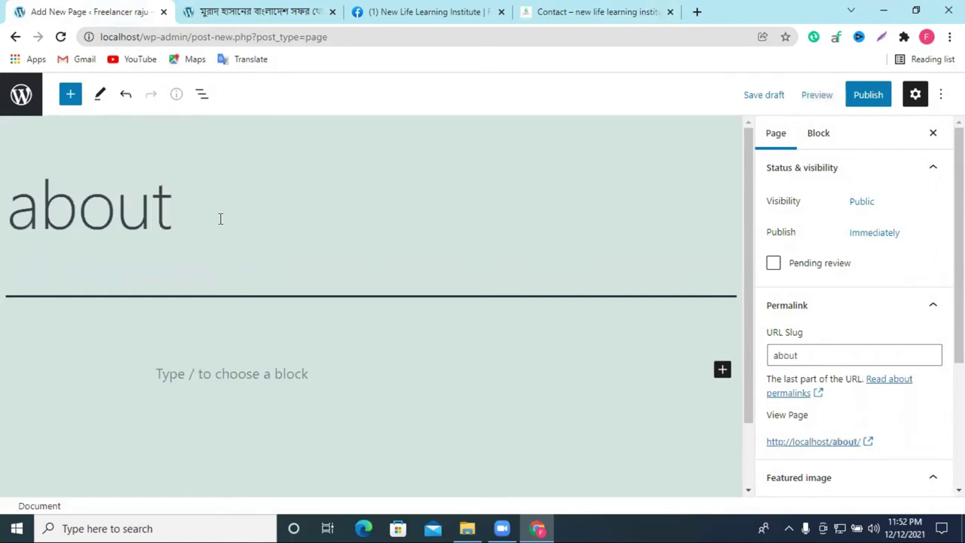
type(" us")
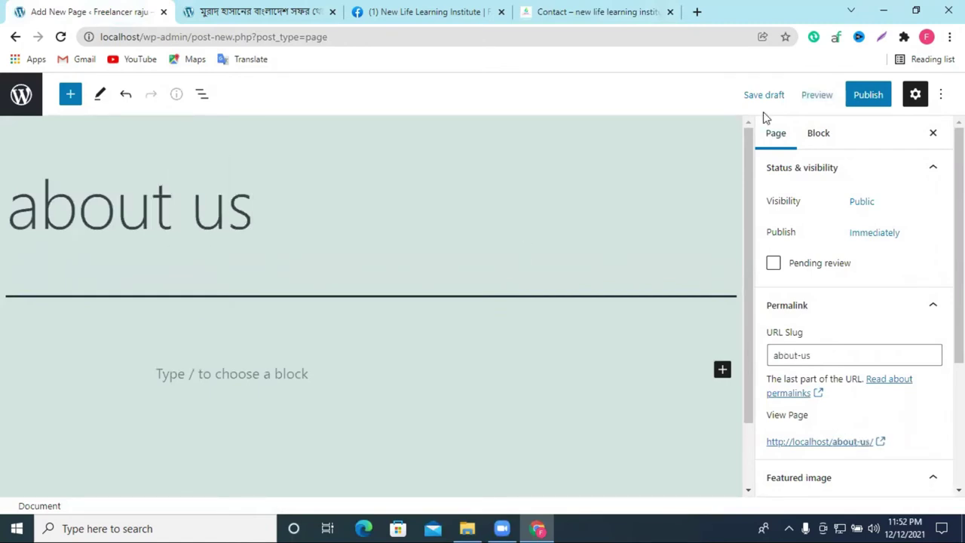
Step: Publish the 'about us' page and reload the Pages list to confirm it appears
left_click(867, 98)
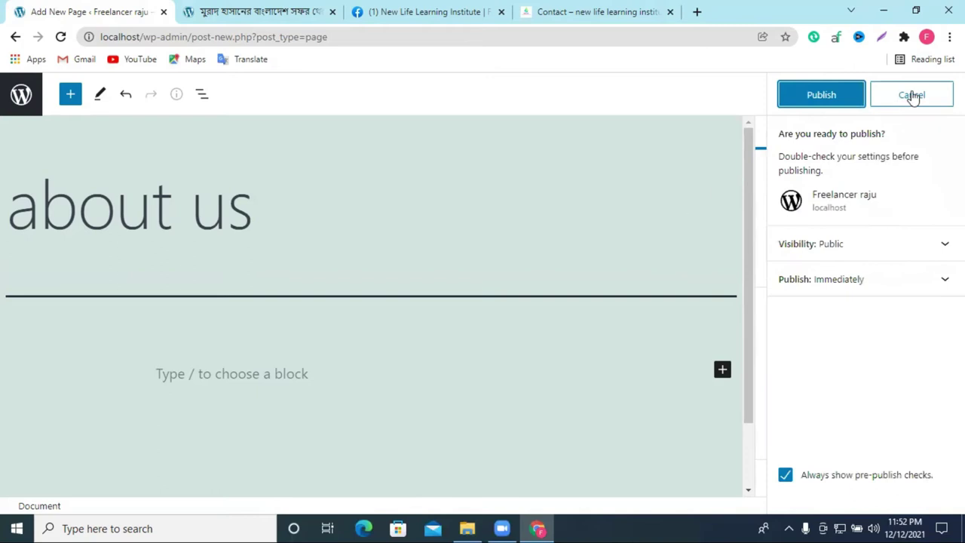
left_click(829, 110)
left_click(16, 36)
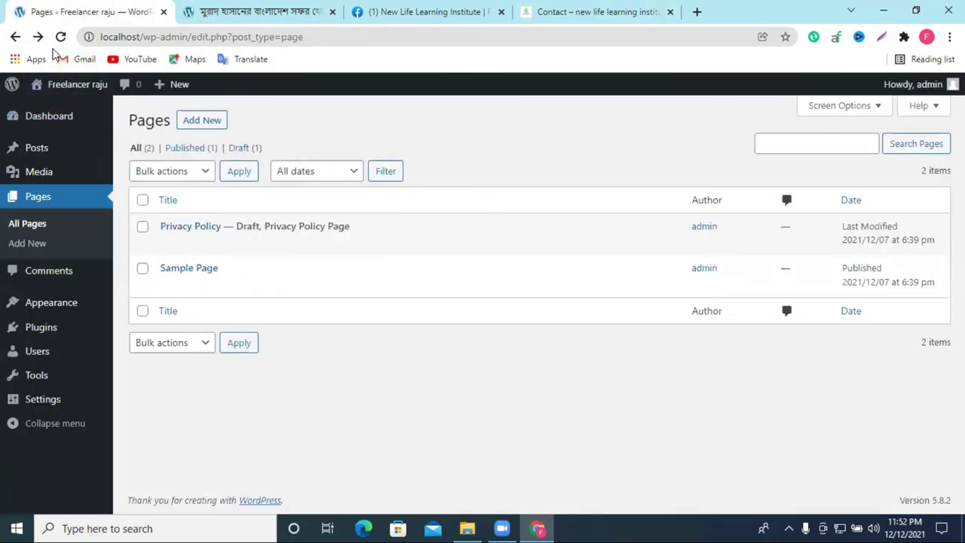
left_click(61, 36)
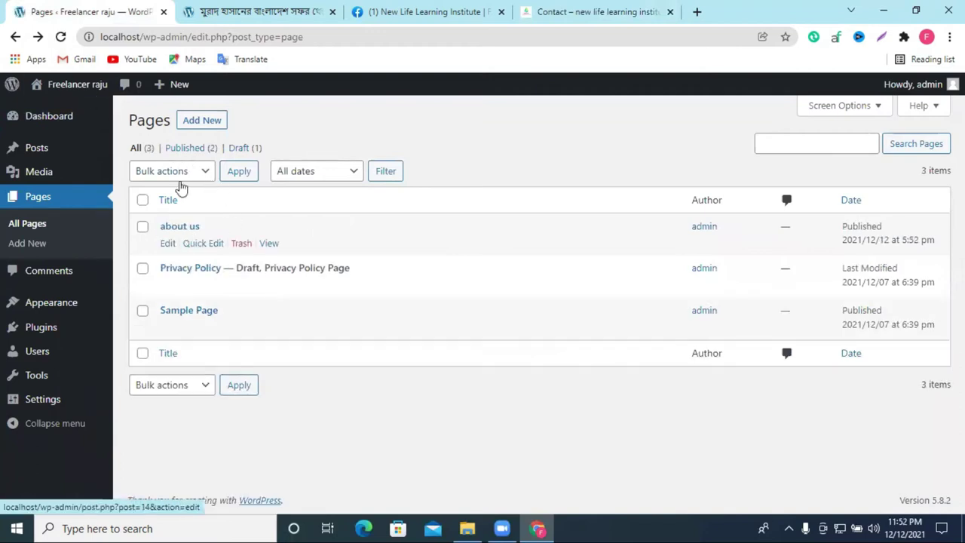
left_click(201, 123)
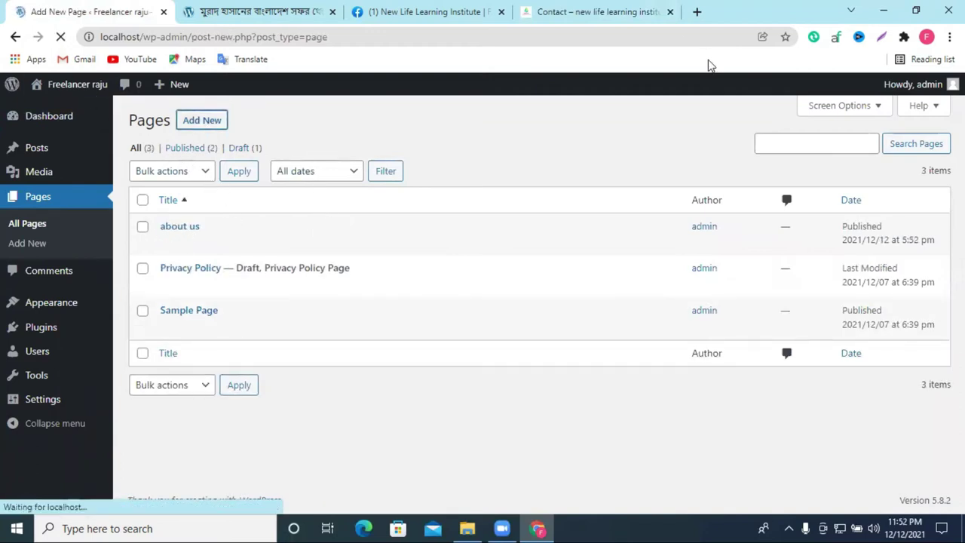
Step: Copy the reference site's menu item names and paste them into the new page
left_click(622, 12)
left_click_drag(810, 112, 486, 108)
left_click(89, 11)
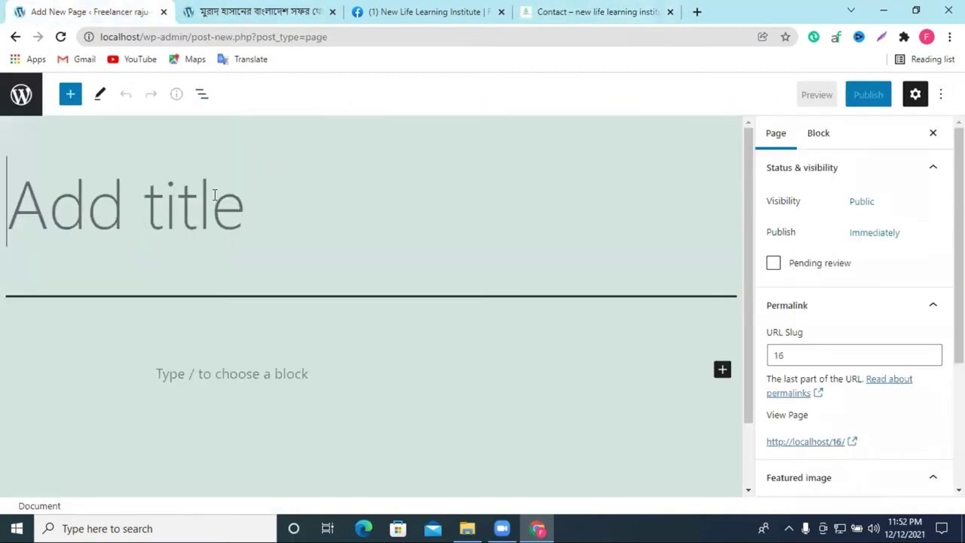
type("Contact")
type("Contact")
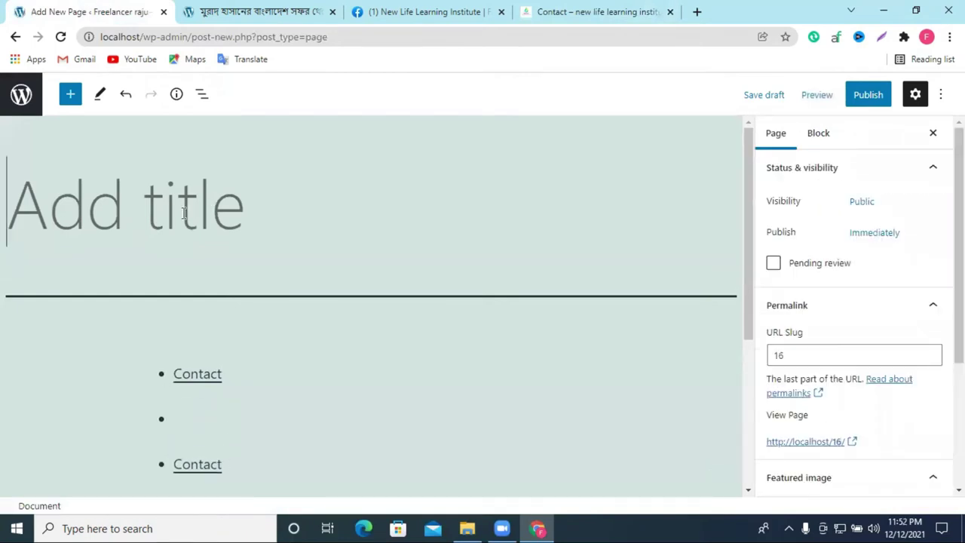
Step: Enter 'contact us' as the page title, removing the stray pasted menu list
left_click(126, 224)
type("CO")
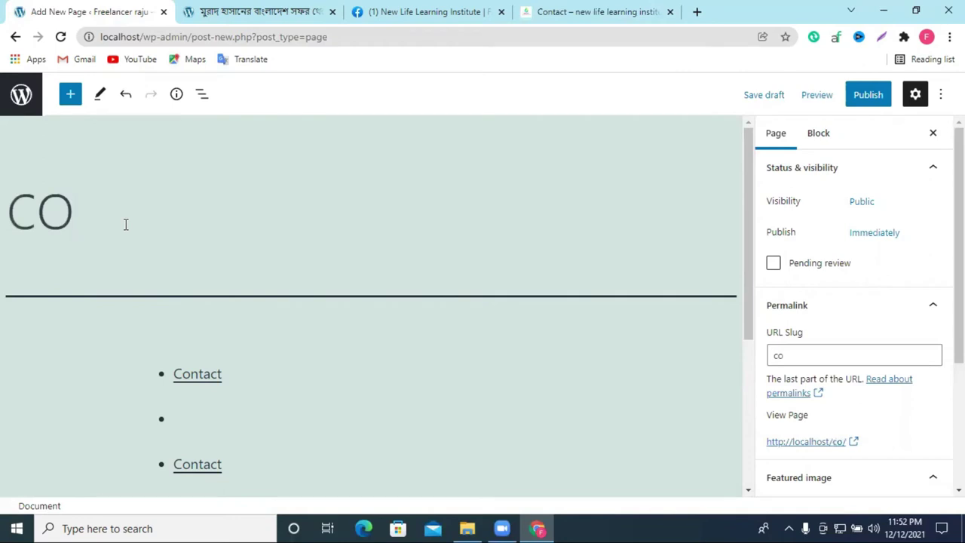
type("n")
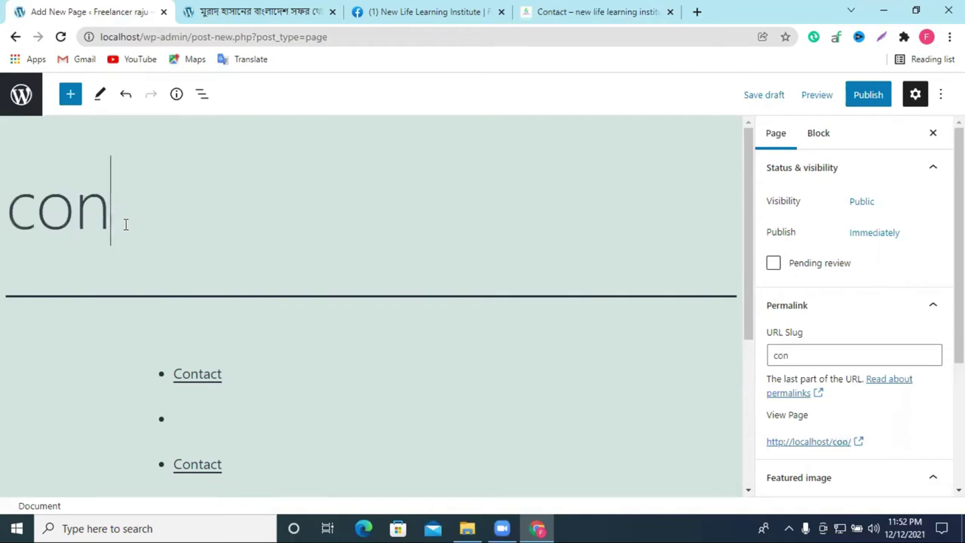
type("tact")
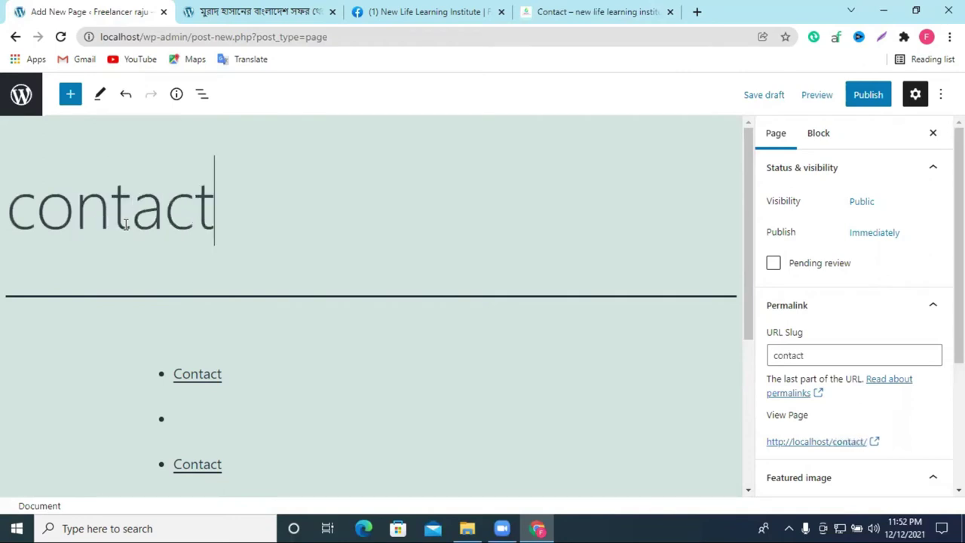
type(" us")
triple_click(235, 219)
key("ctrl+c")
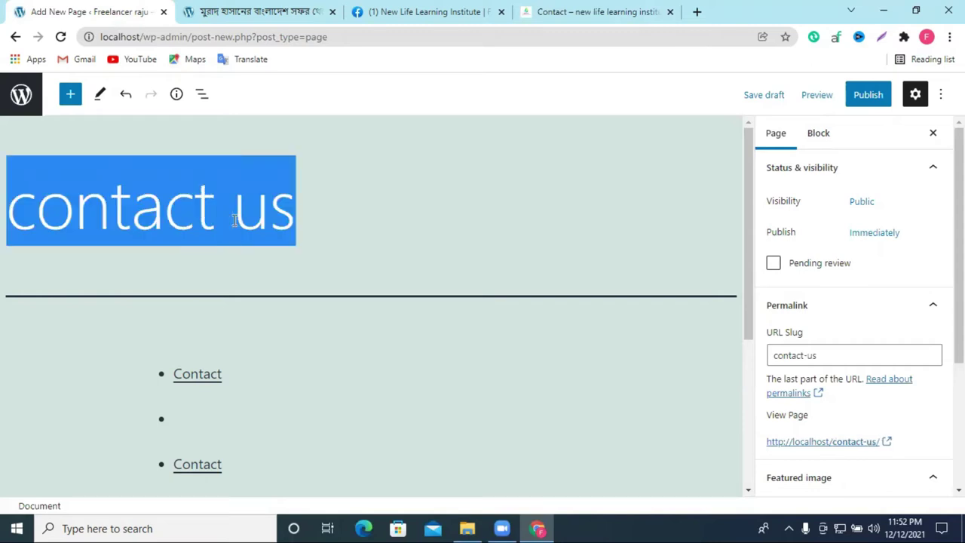
right_click(234, 220)
key("Escape")
key("BackSpace")
key("BackSpace")
key("BackSpace")
key("BackSpace")
key("BackSpace")
key("BackSpace")
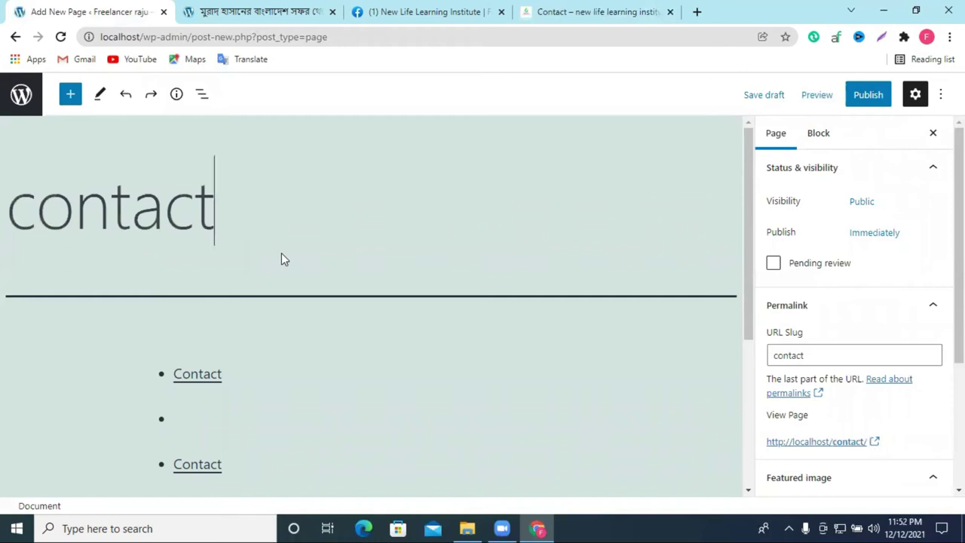
key("BackSpace")
key("BackSpace")
key("BackSpace")
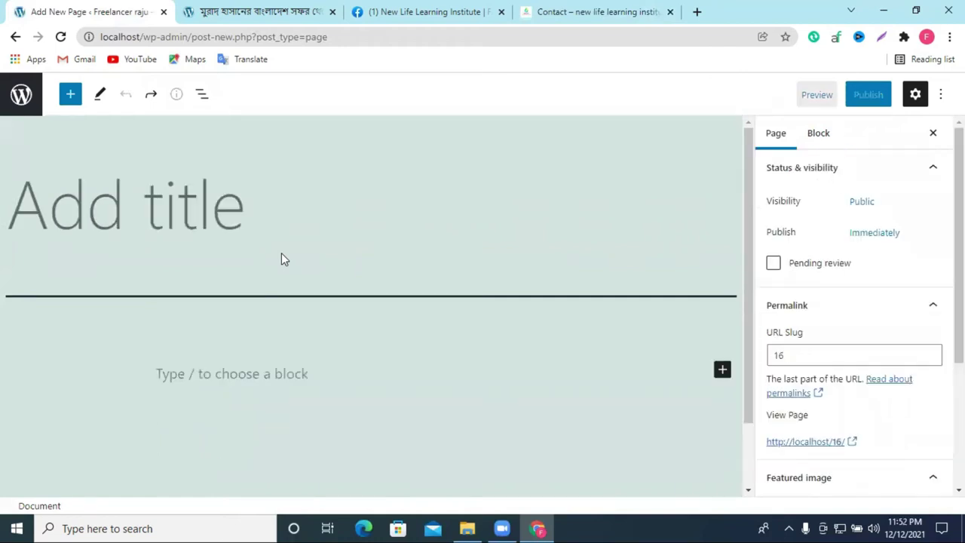
key("ctrl+v")
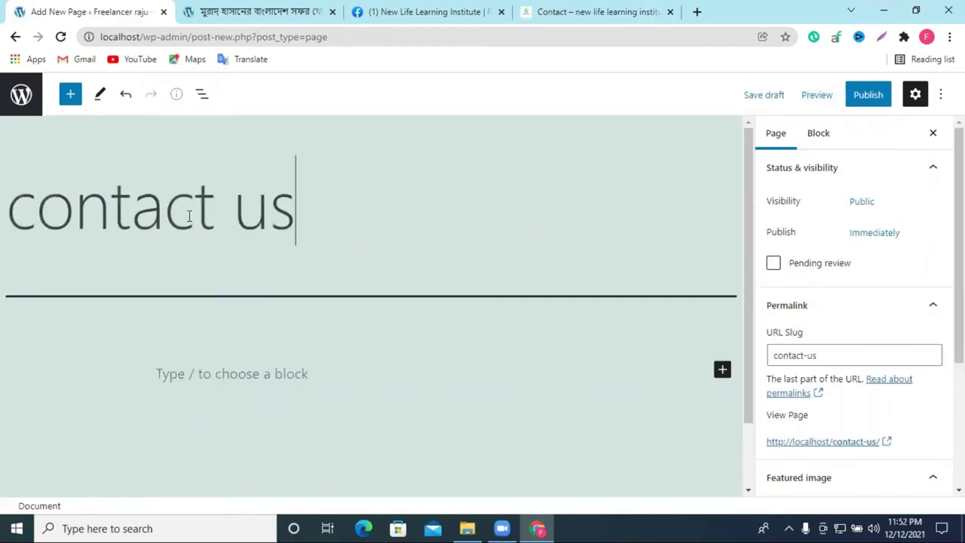
Step: Publish the 'contact us' page and go back to the Pages list
left_click(856, 94)
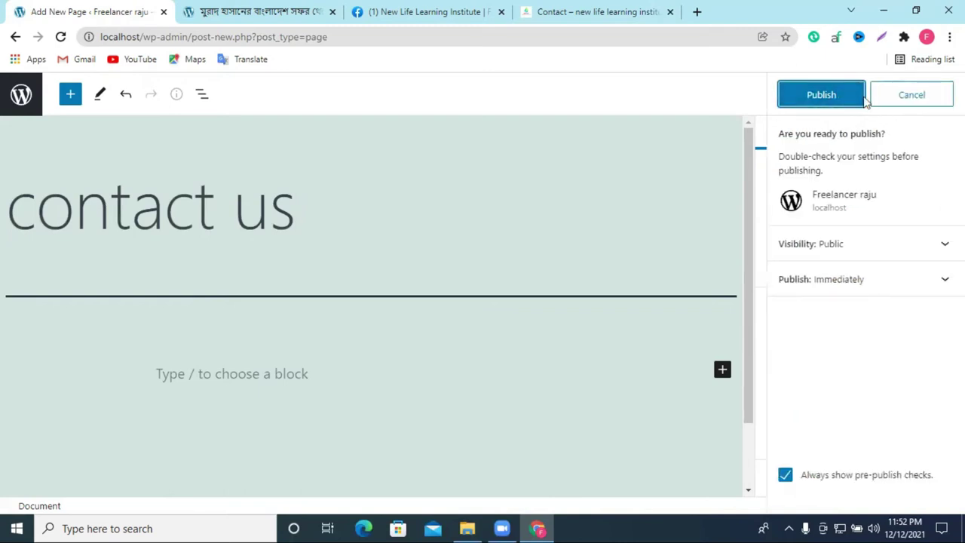
left_click(863, 100)
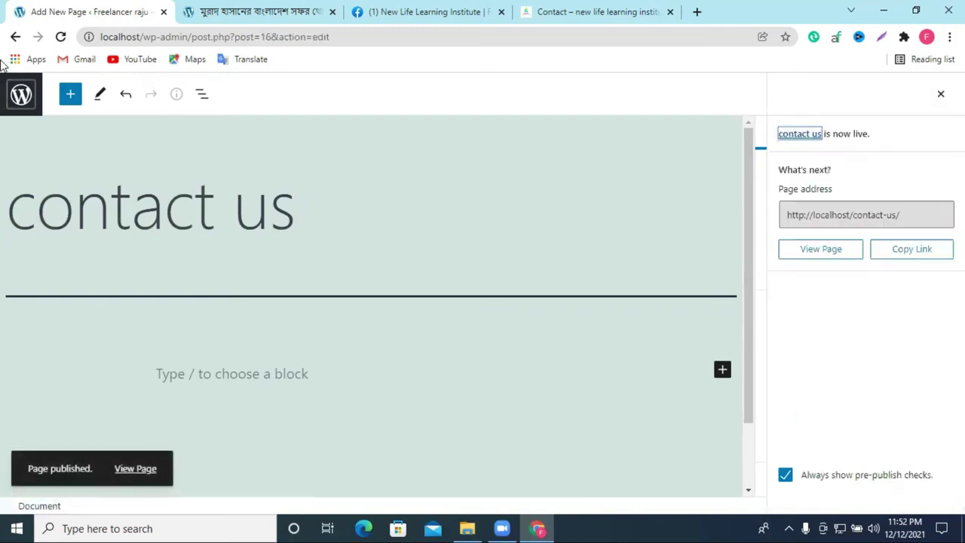
left_click(15, 36)
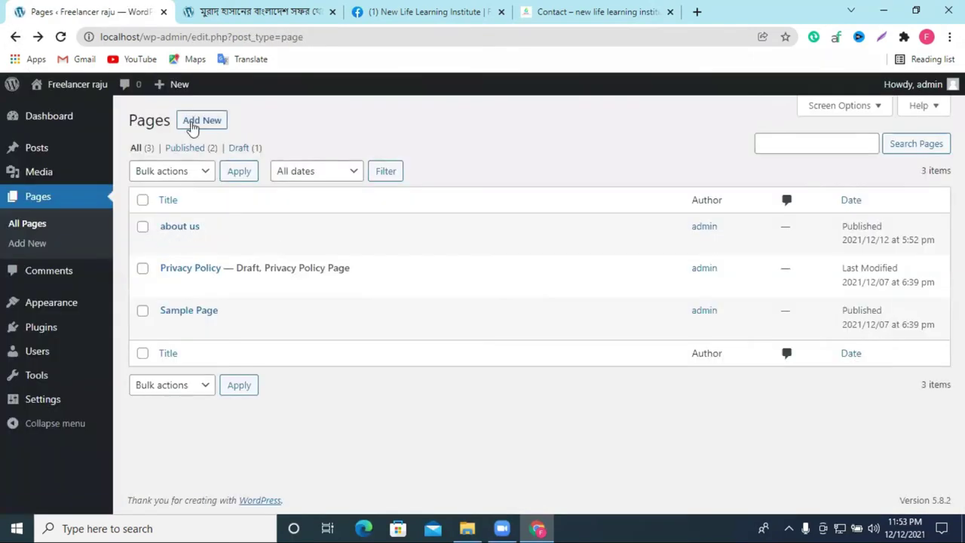
Step: Create and publish a new page titled 'home', then return to the Pages list
left_click(192, 125)
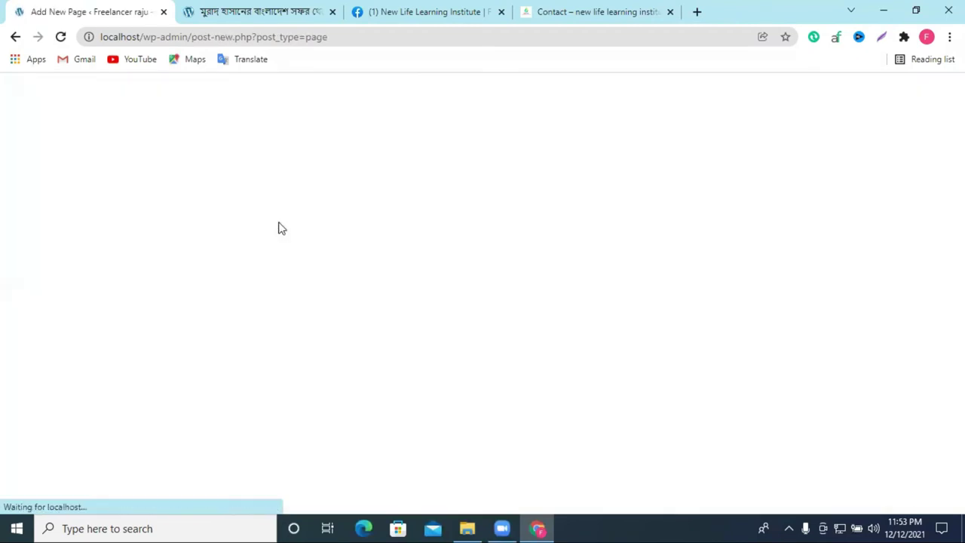
type("home")
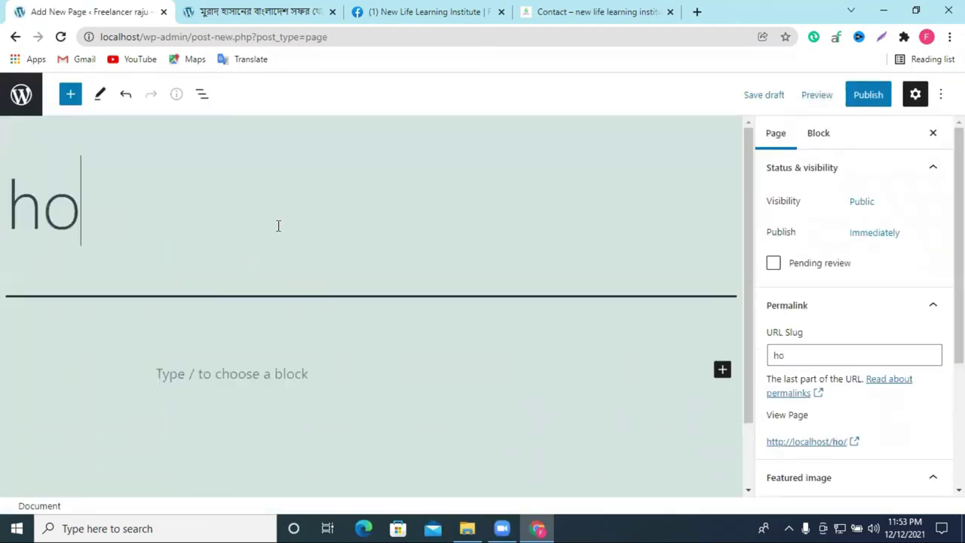
left_click(865, 96)
left_click(810, 97)
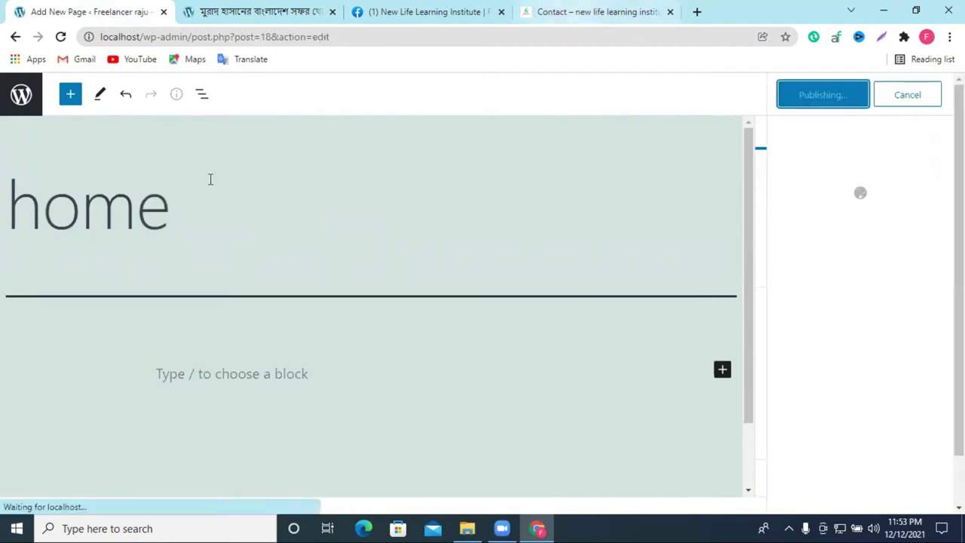
left_click(15, 36)
Step: Create and publish a page titled 'blog', then go back to the Pages list
left_click(212, 127)
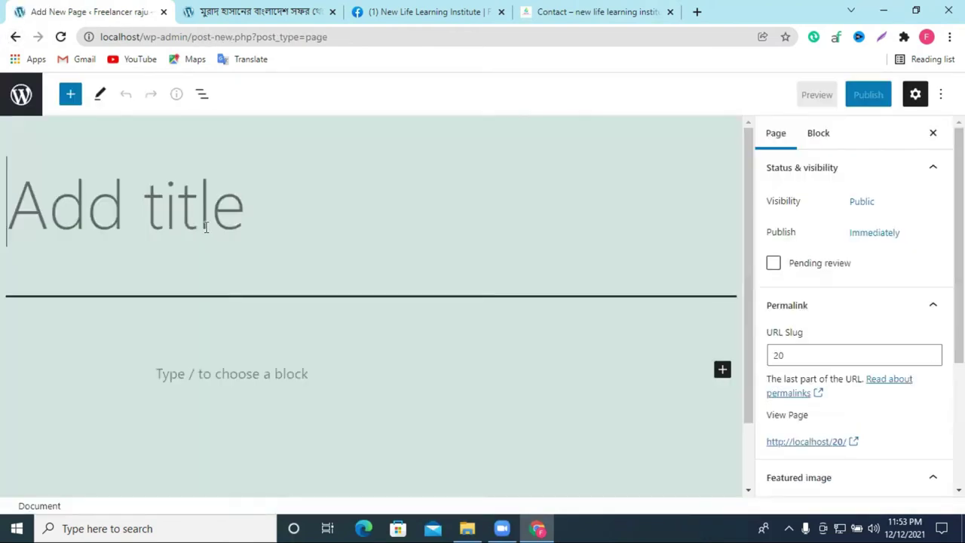
type("blog")
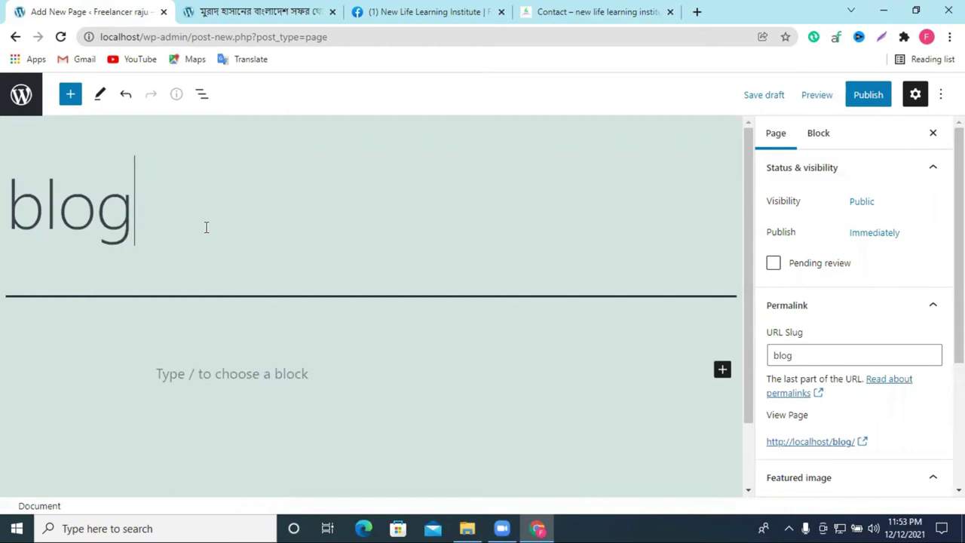
left_click(584, 7)
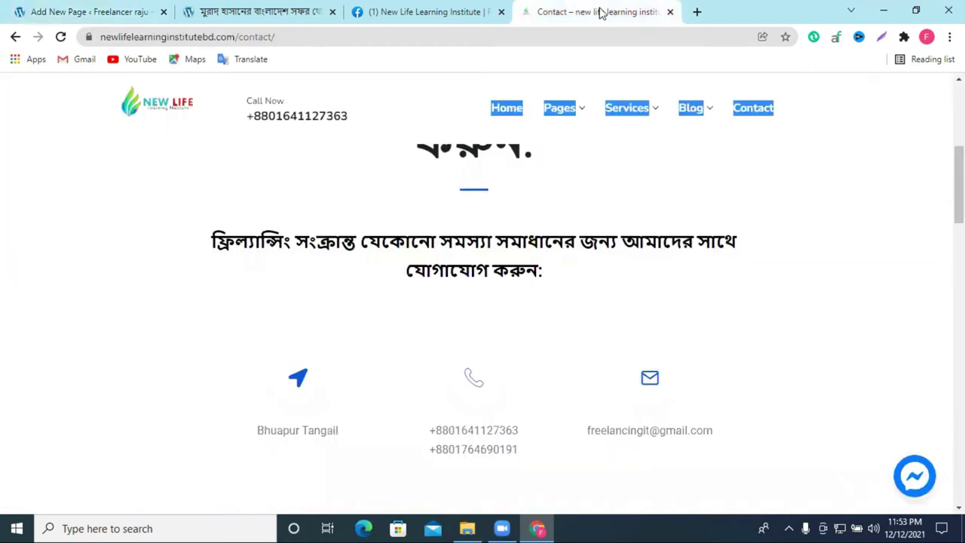
left_click(422, 11)
left_click(124, 11)
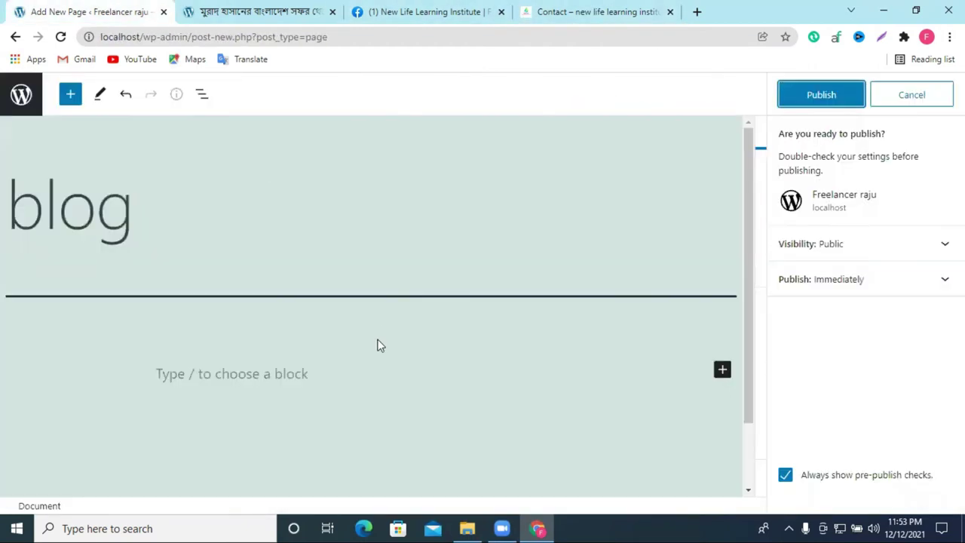
left_click(800, 105)
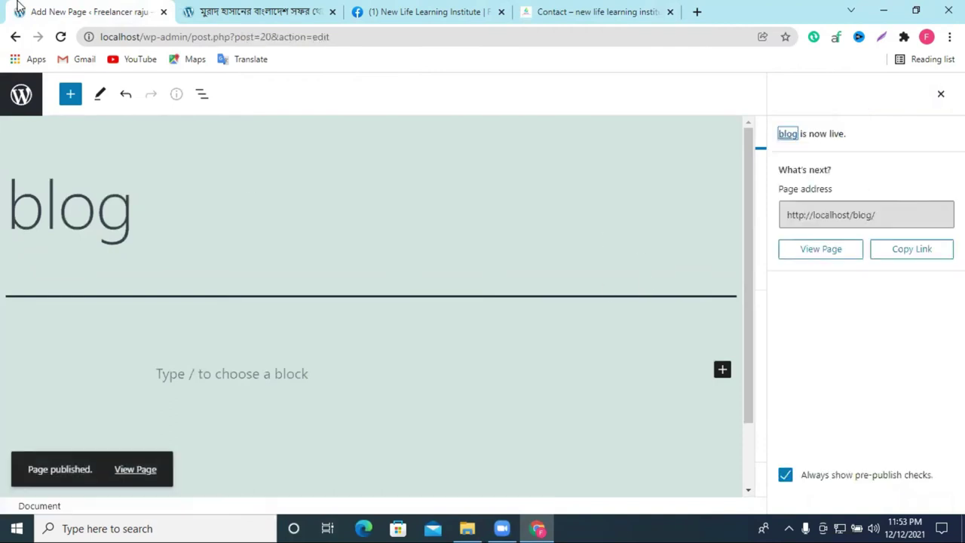
left_click(16, 38)
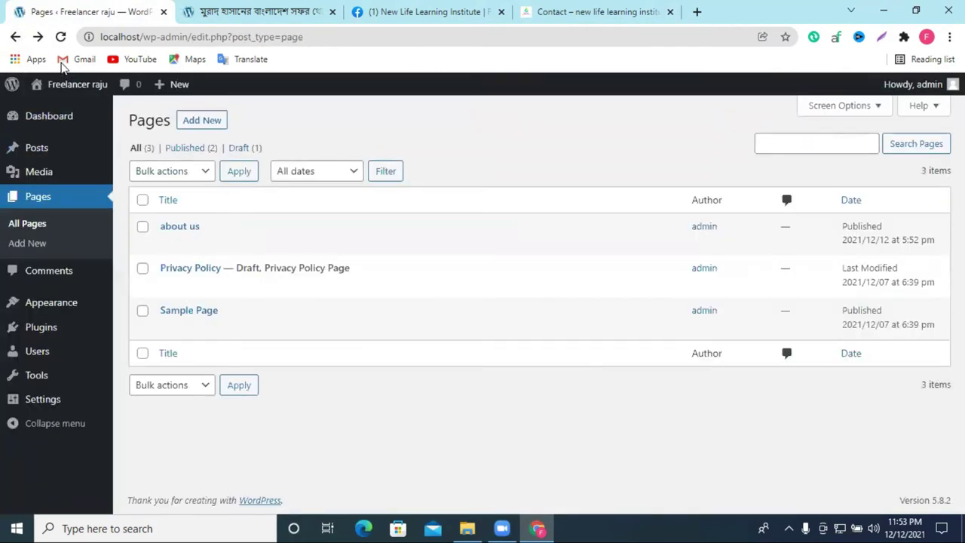
Step: Reload the Pages list and check the reference site's navigation items
left_click(62, 37)
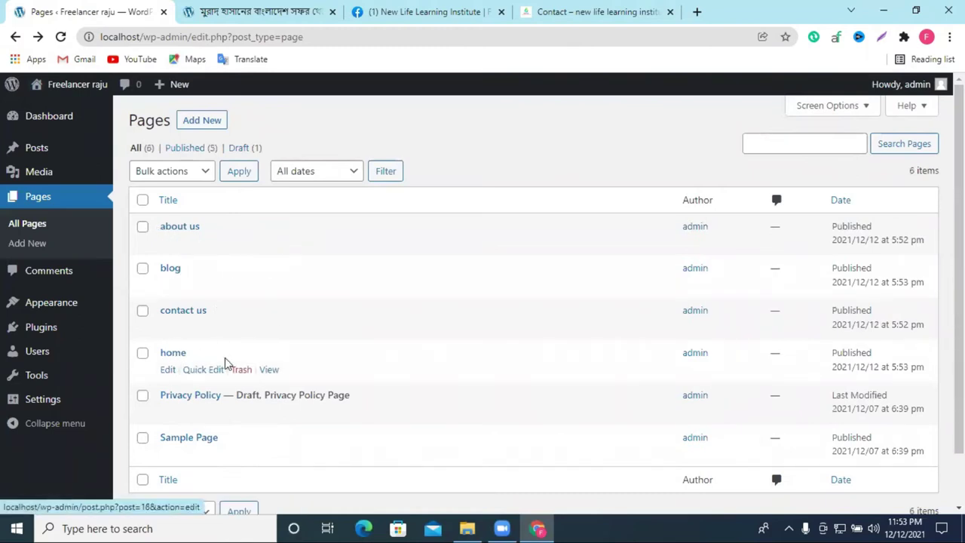
left_click(595, 11)
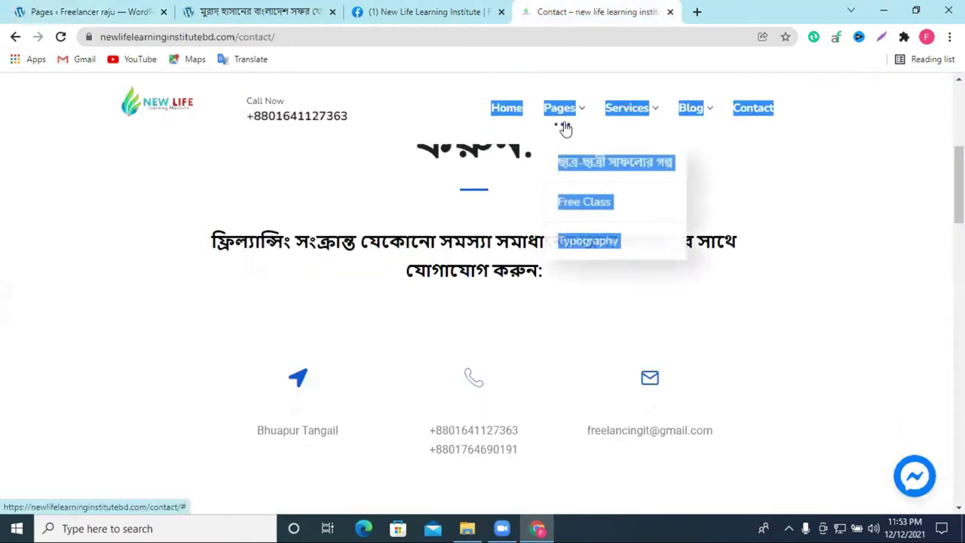
left_click(86, 12)
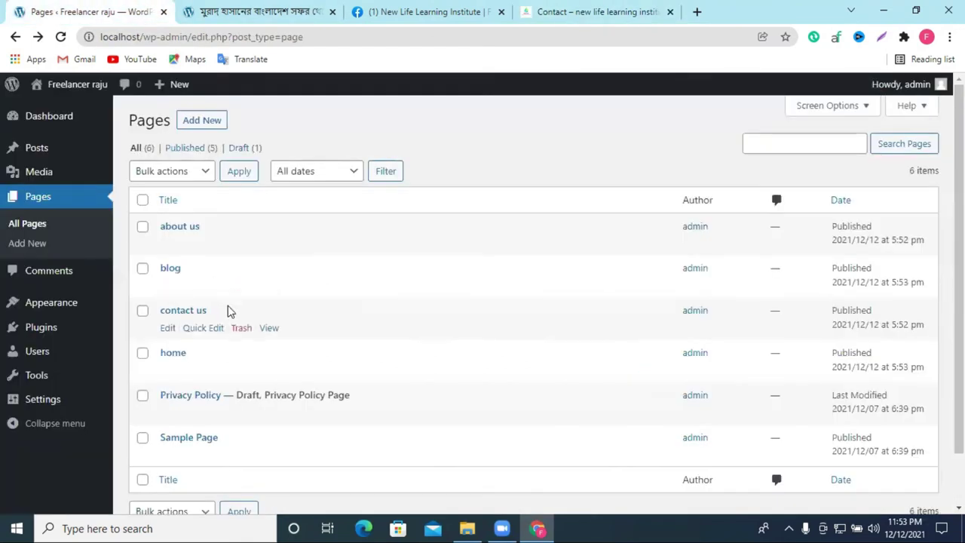
Step: Create a new page titled 'service', correcting typos, and publish it
left_click(200, 122)
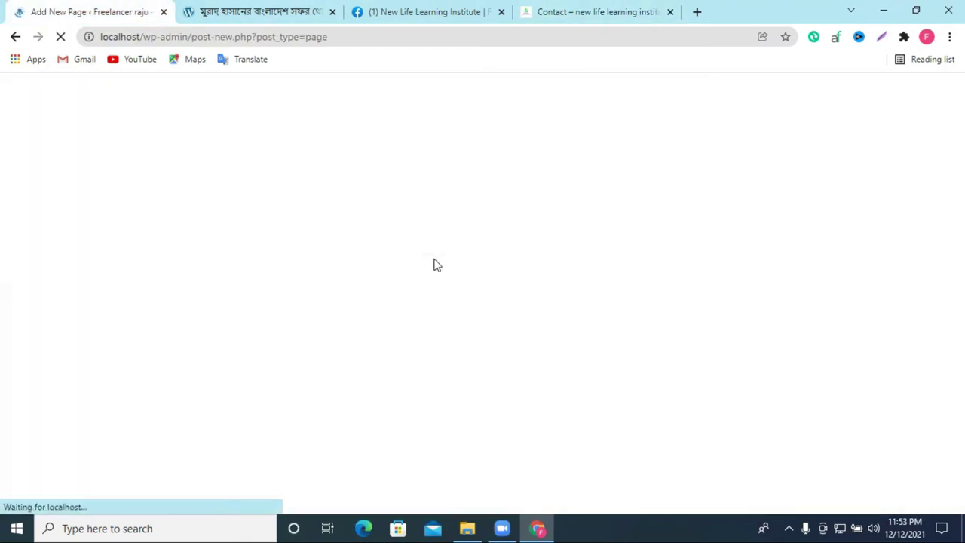
type("se")
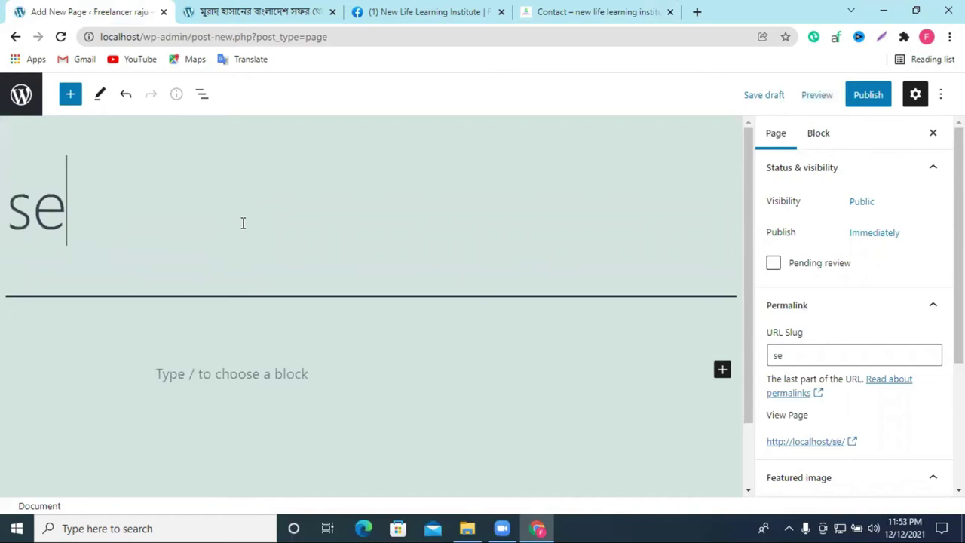
type("rvu")
key("BackSpace")
key("BackSpace")
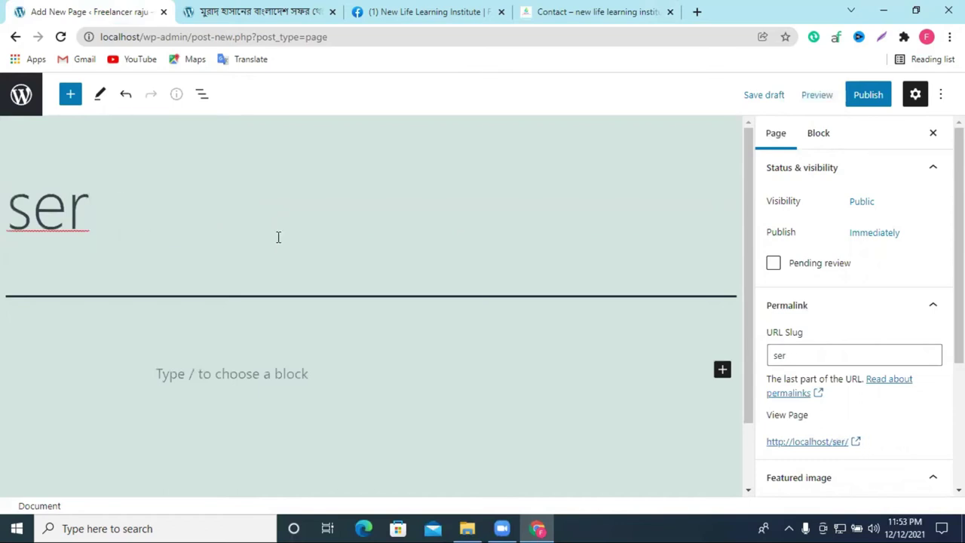
type("vices")
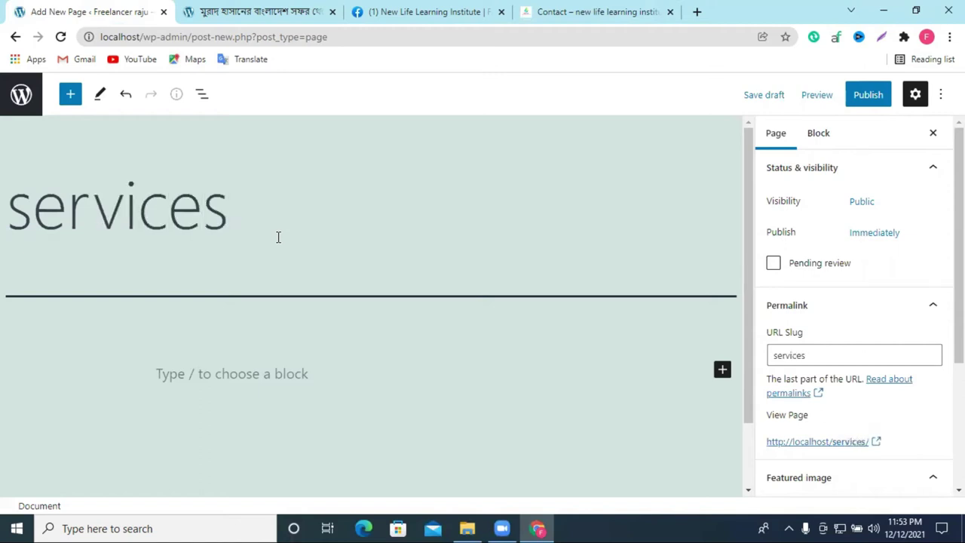
key("BackSpace")
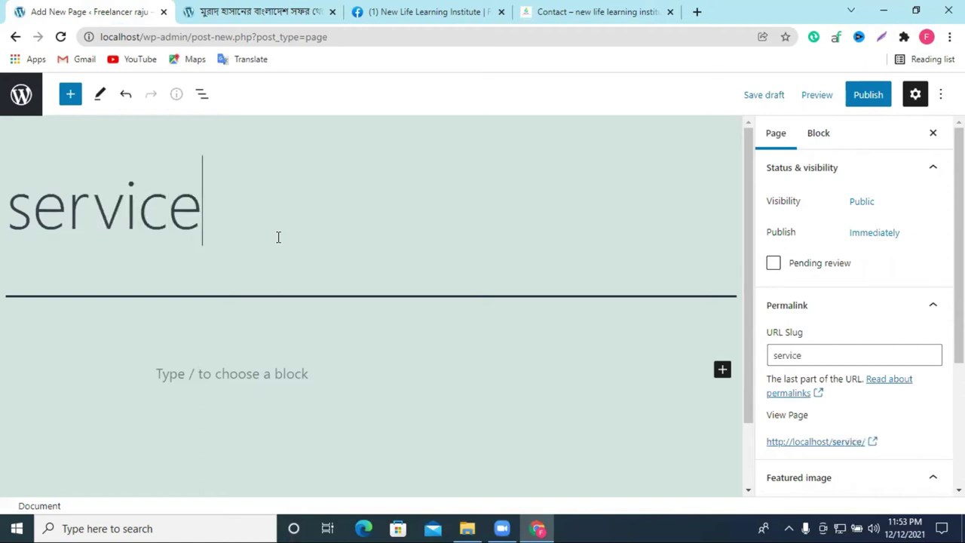
left_click(867, 98)
left_click(832, 104)
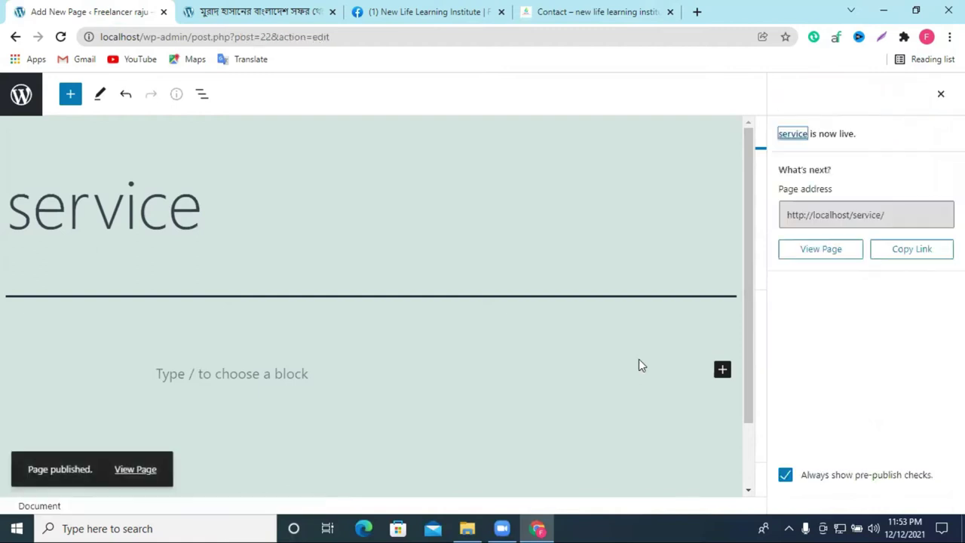
left_click(15, 37)
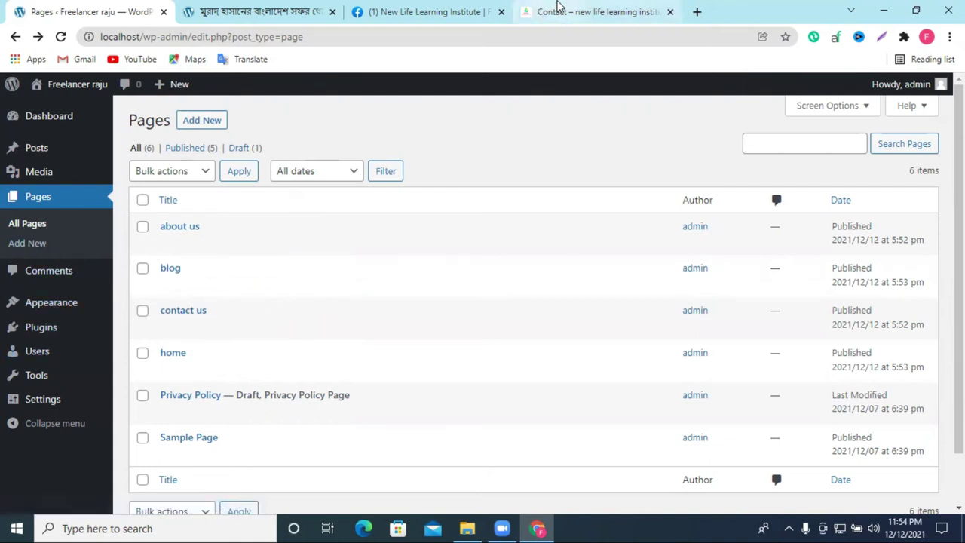
Step: Glance at the reference Contact page, then open the Comments screen from the admin sidebar
left_click(557, 11)
left_click(91, 11)
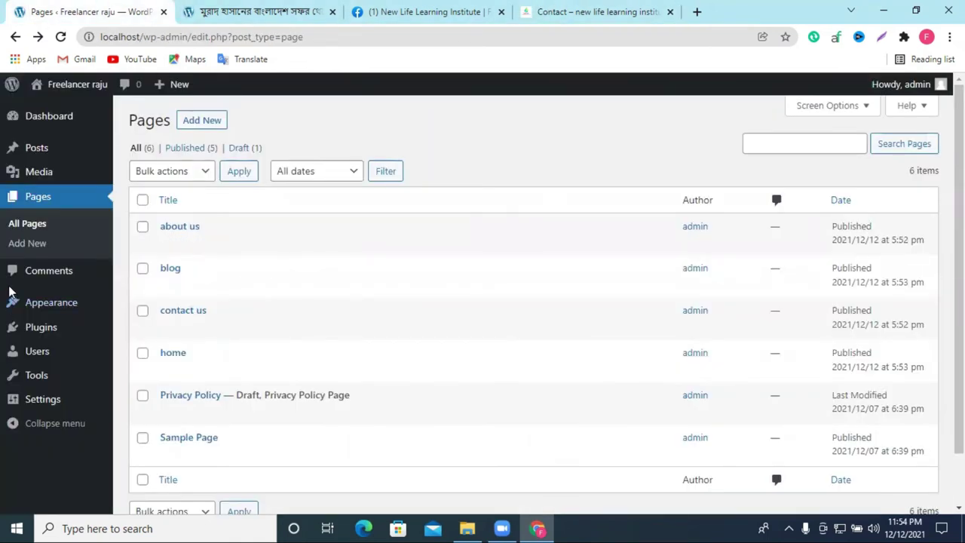
left_click(52, 271)
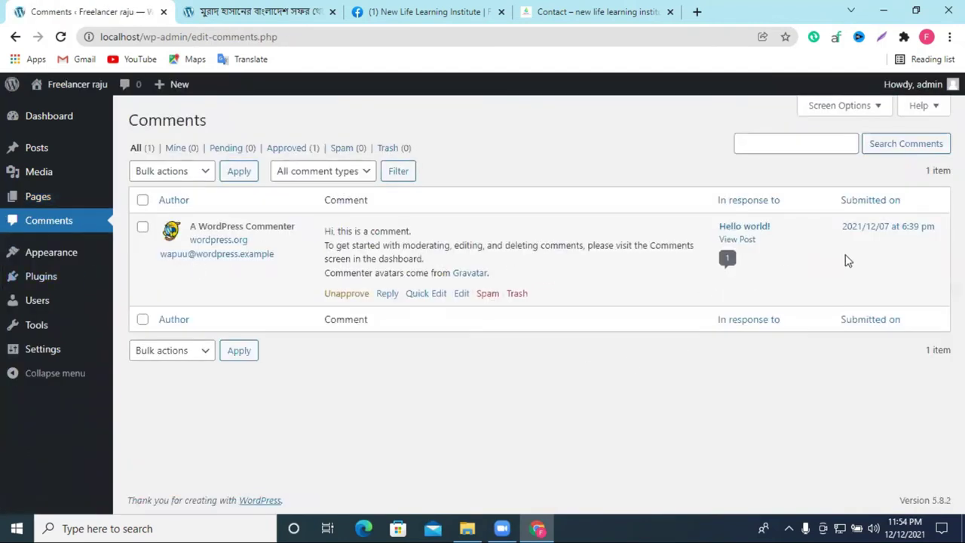
Step: Open Appearance > Themes to view the installed themes
mouse_move(73, 258)
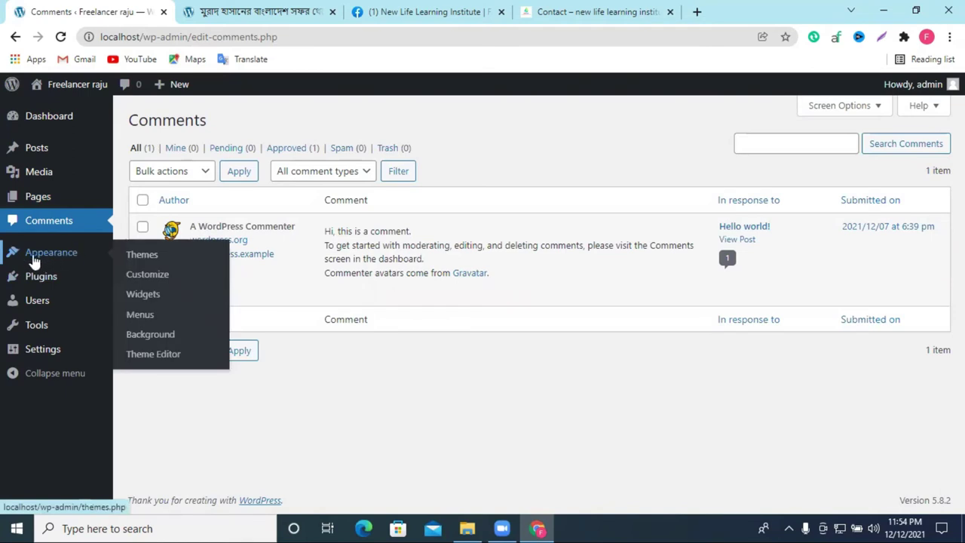
mouse_move(53, 282)
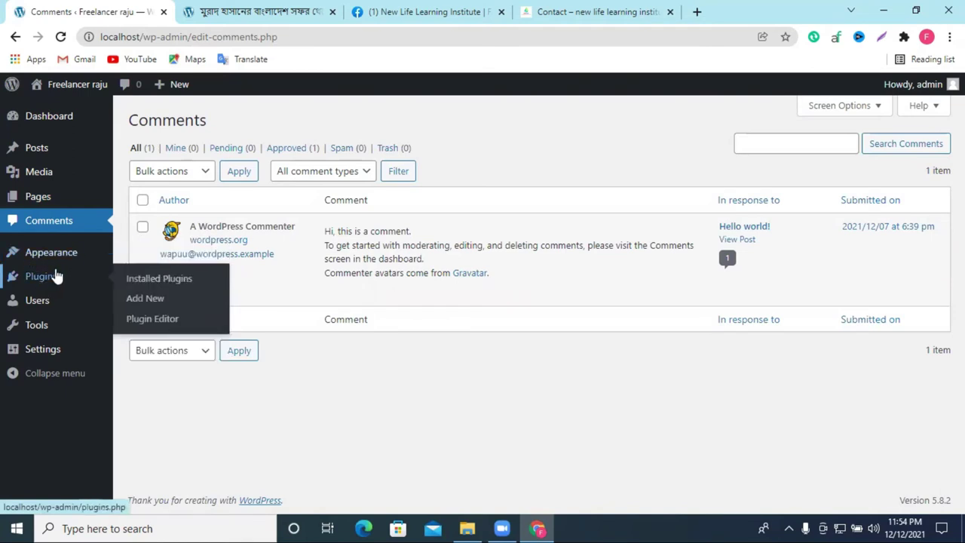
left_click(44, 257)
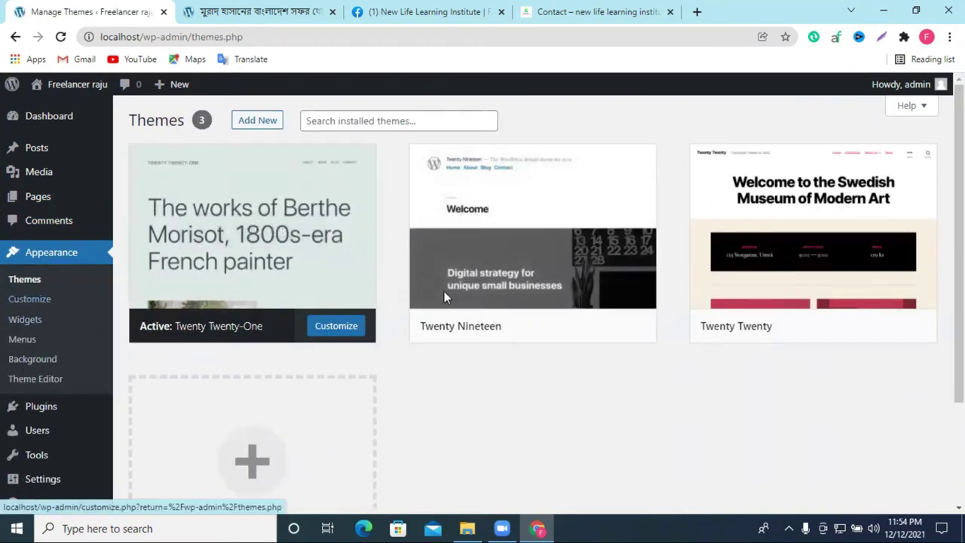
Step: Move on to Appearance > Menus to manage navigation menus
mouse_move(592, 262)
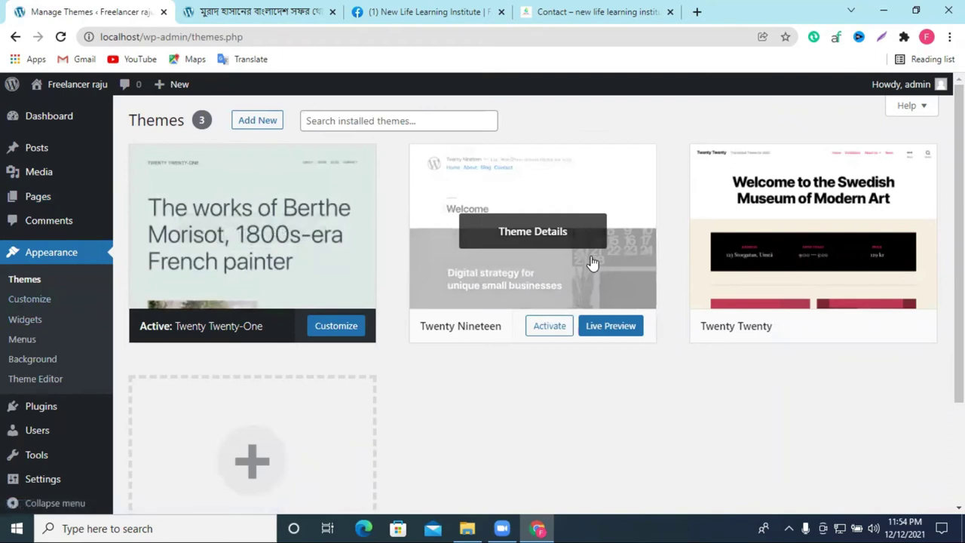
mouse_move(334, 183)
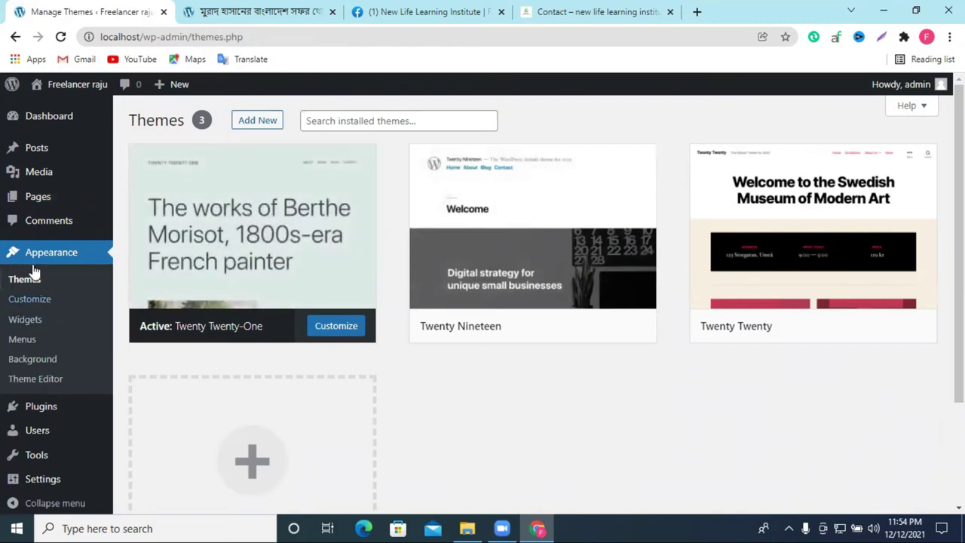
left_click(22, 341)
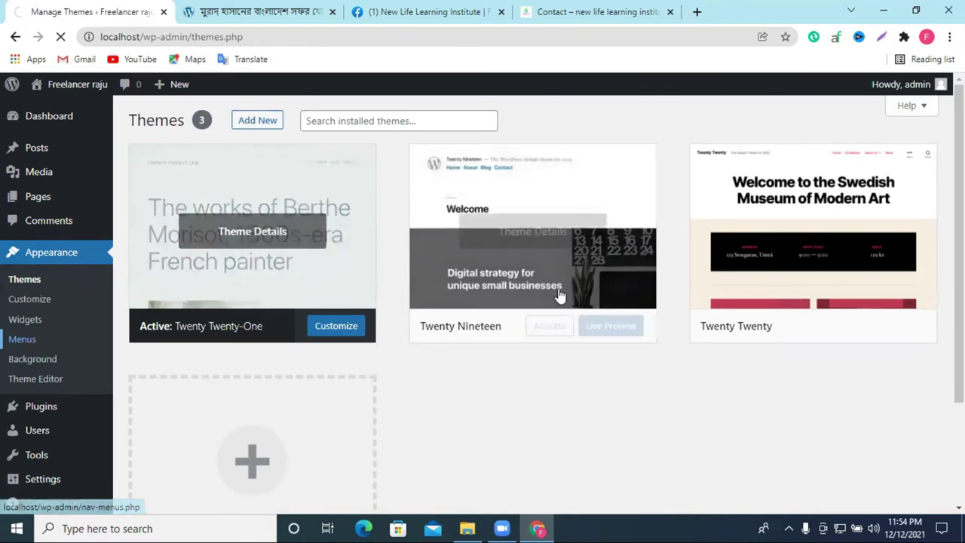
Step: Review the reference site's navigation menu, scrolling through its page
left_click(559, 22)
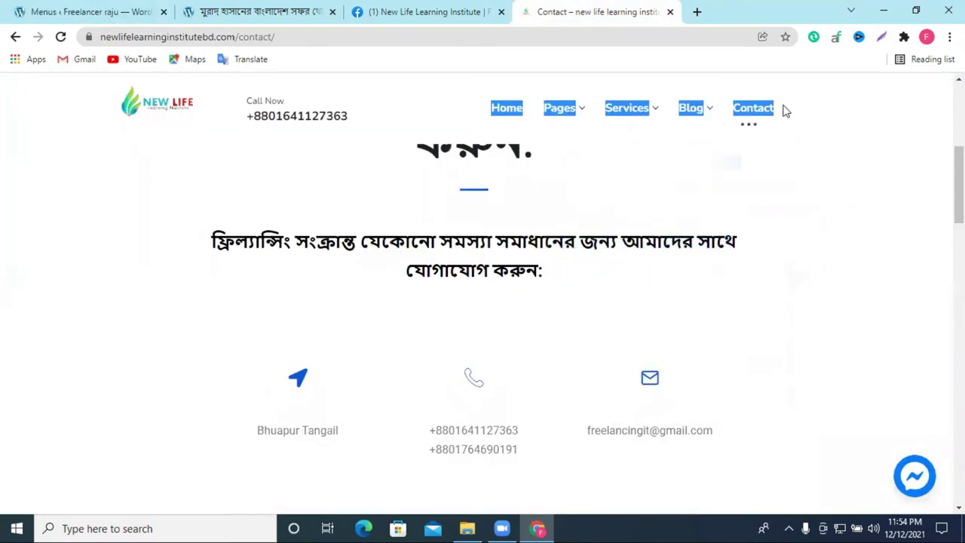
left_click(429, 112)
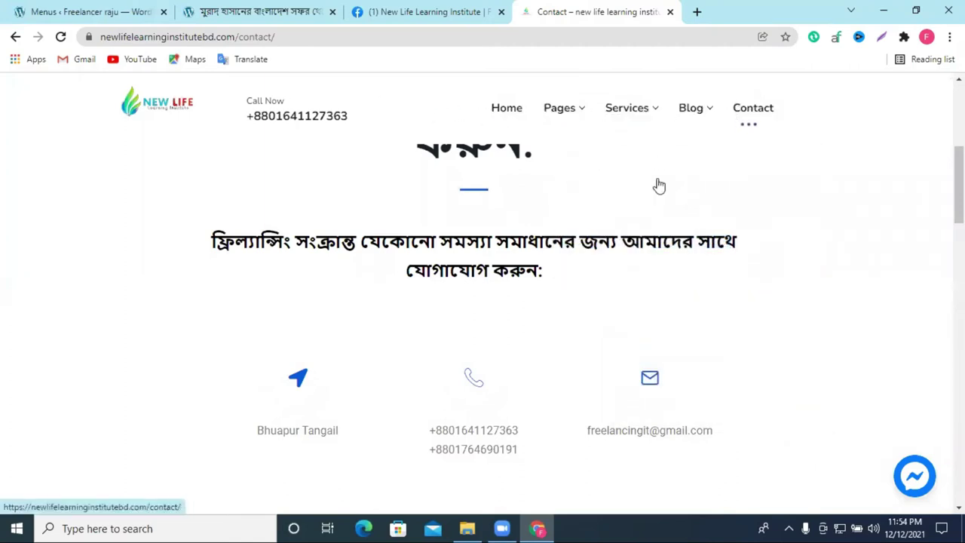
scroll(611, 299, "down", 10)
scroll(622, 357, "down", 3)
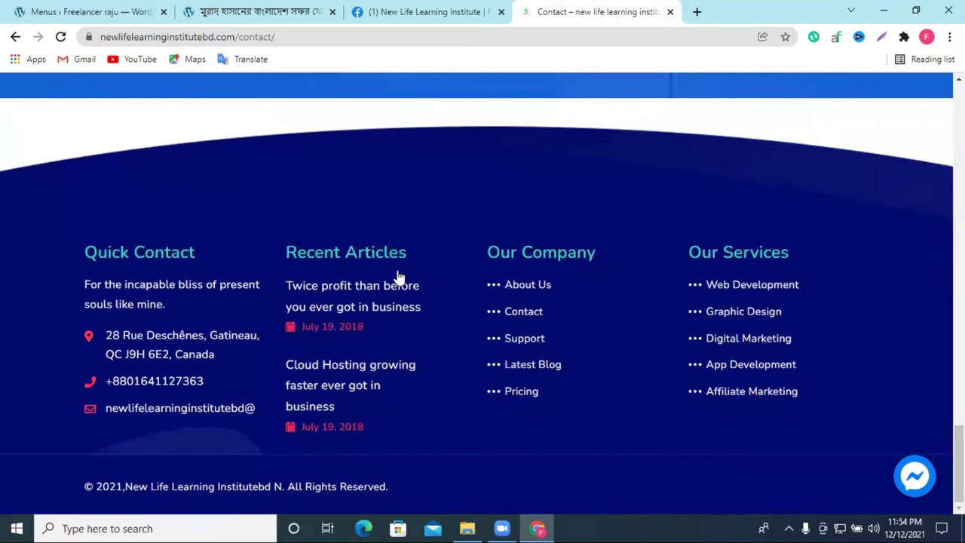
scroll(618, 369, "up", 15)
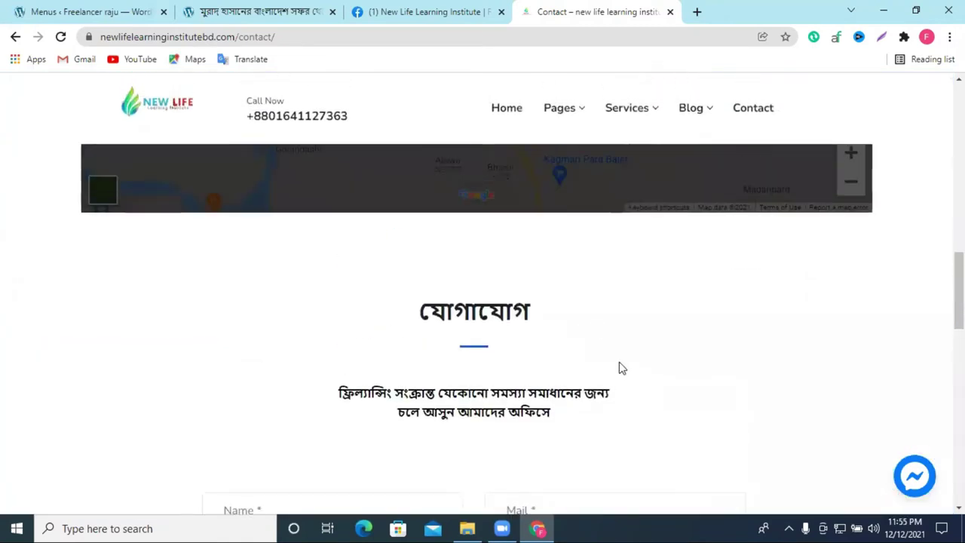
scroll(814, 271, "up", 5)
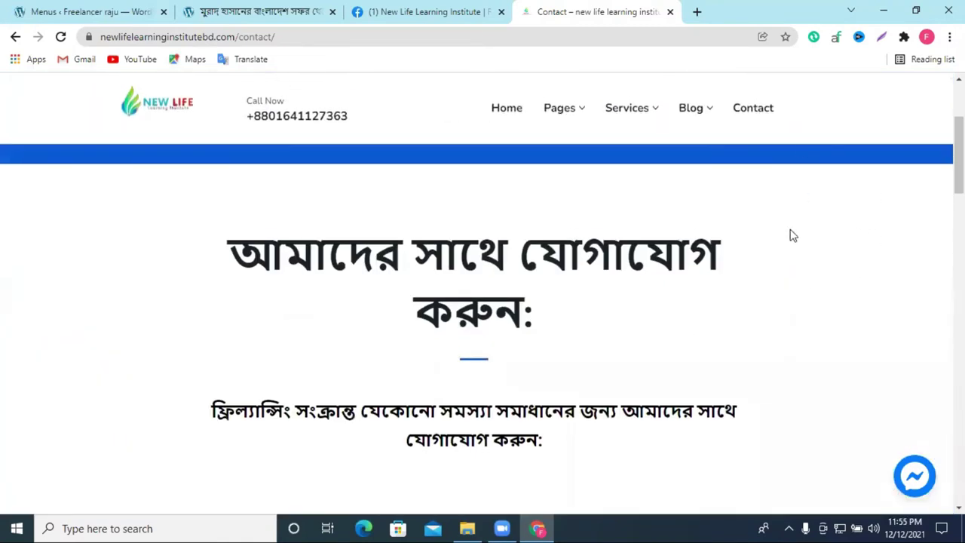
scroll(873, 327, "up", 3)
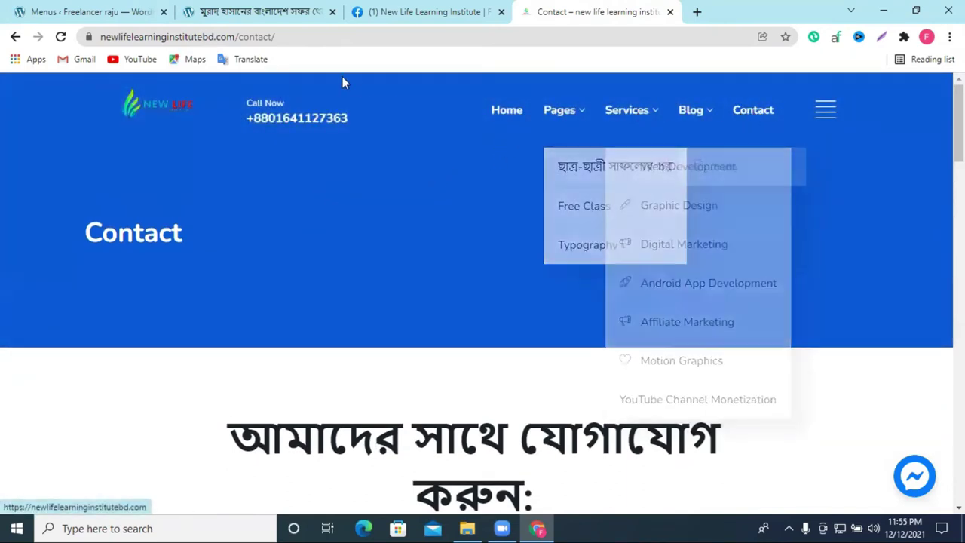
Step: Recheck the local site's front page, then return to the Menus admin page
left_click(71, 9)
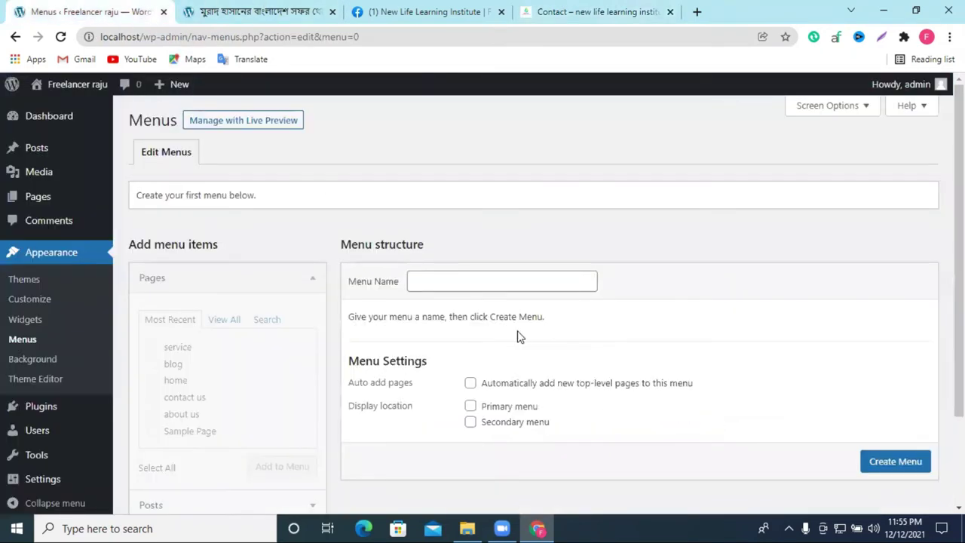
scroll(549, 328, "down", 1)
scroll(446, 116, "up", 1)
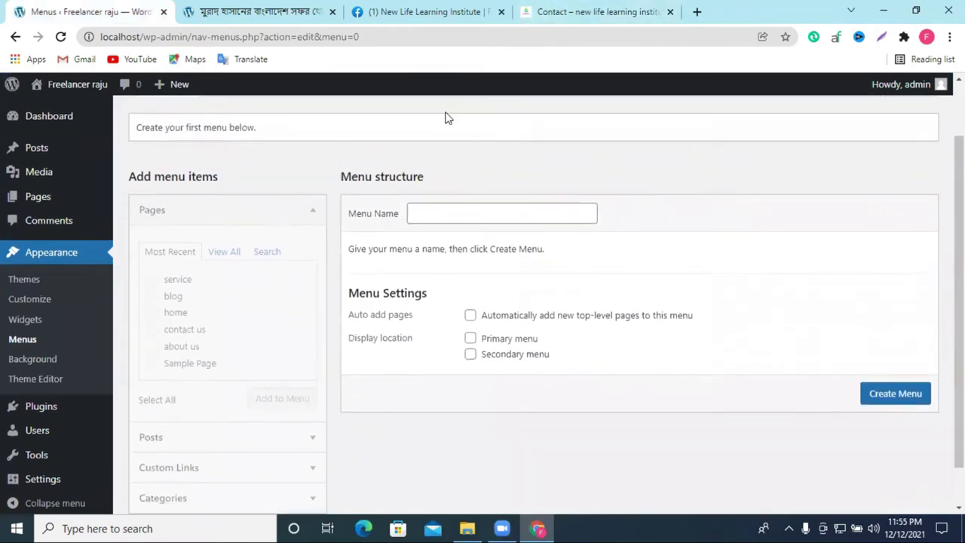
left_click(234, 14)
scroll(380, 167, "up", 5)
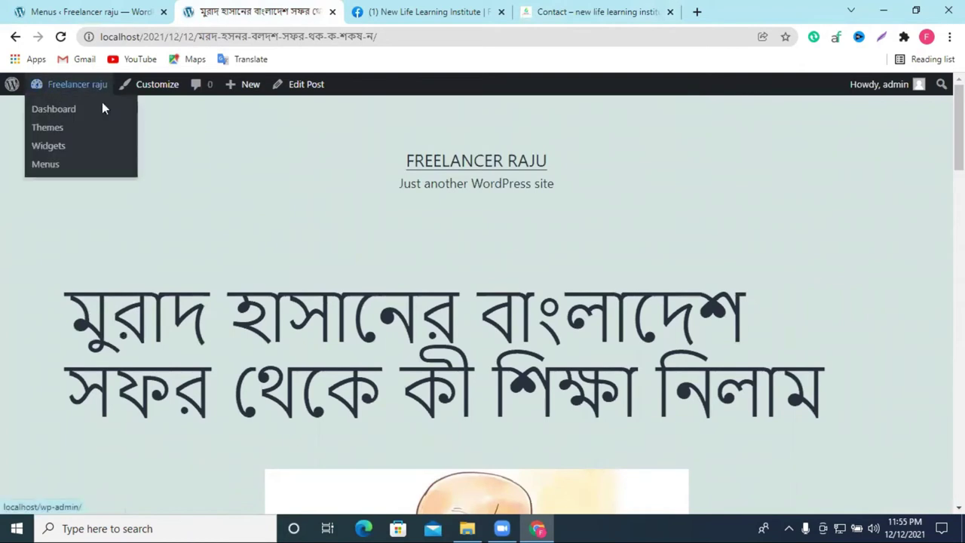
scroll(557, 226, "down", 5)
scroll(452, 241, "up", 5)
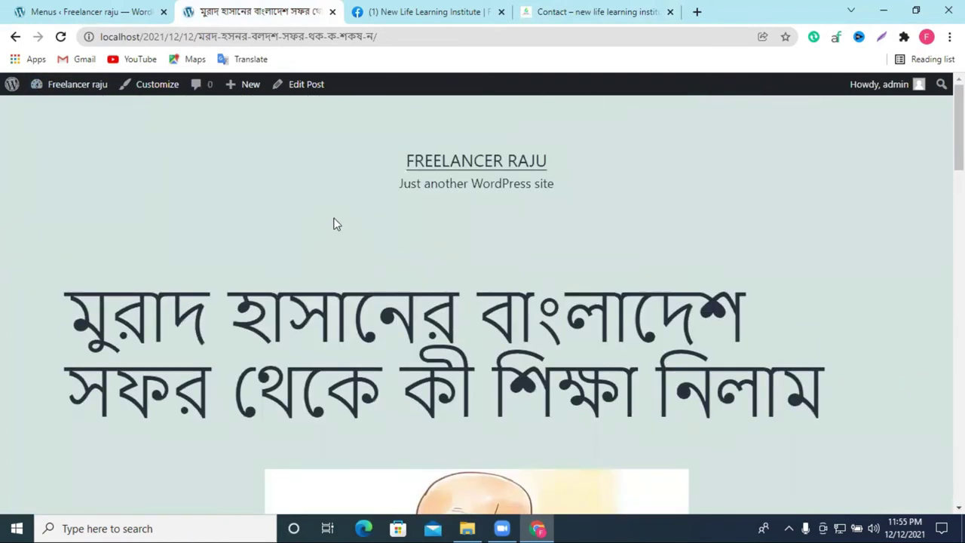
left_click(422, 162)
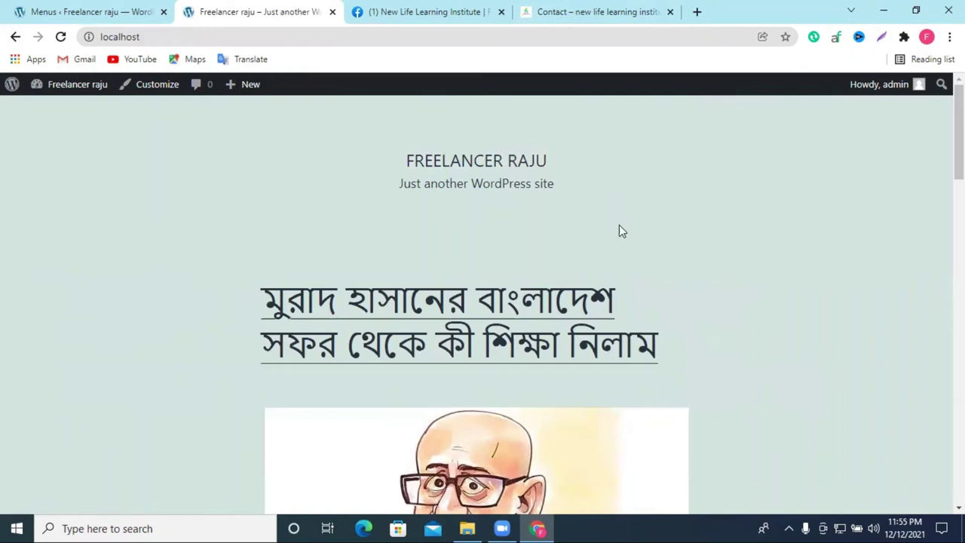
left_click(60, 10)
Step: Create a menu named 'Primary menu' assigned to the Primary menu location
scroll(471, 336, "down", 2)
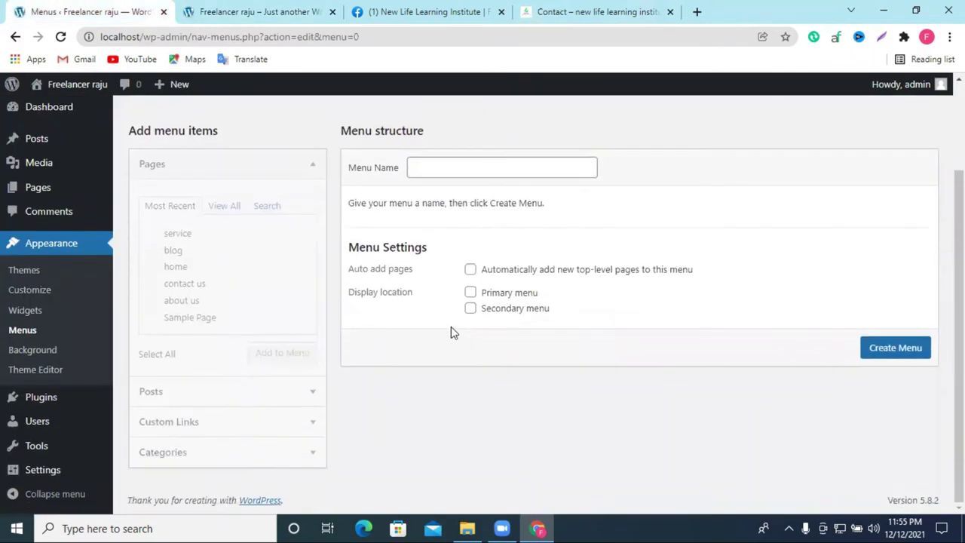
left_click(444, 167)
left_click(471, 293)
left_click(451, 163)
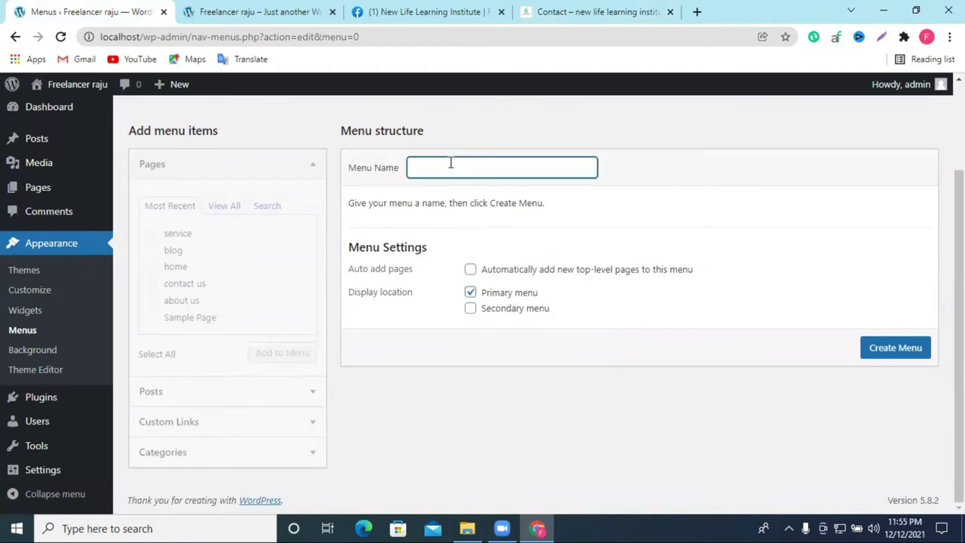
left_click_drag(551, 287, 485, 298)
key("ctrl+c")
left_click(437, 168)
key("ctrl+v")
left_click(879, 352)
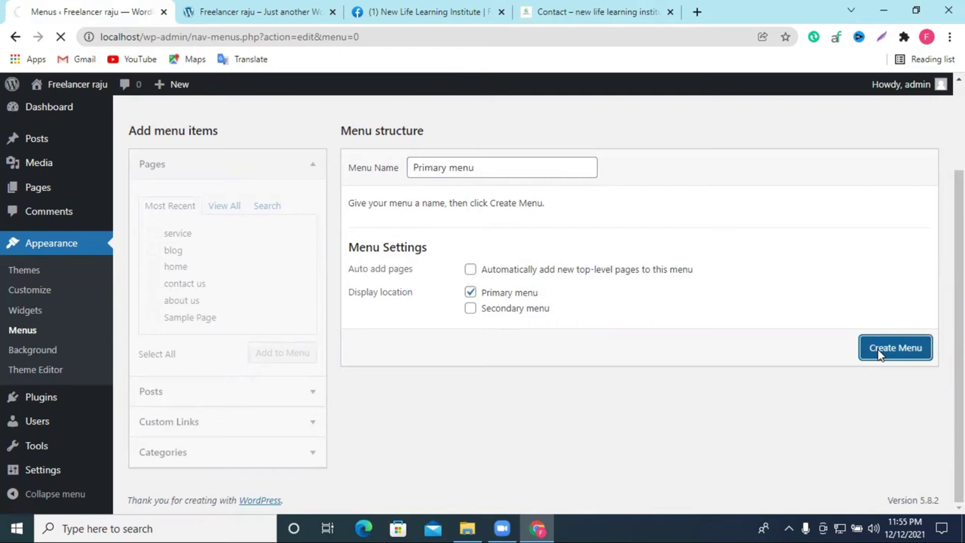
Step: Add the home, about us and contact us pages to the menu
scroll(751, 265, "down", 2)
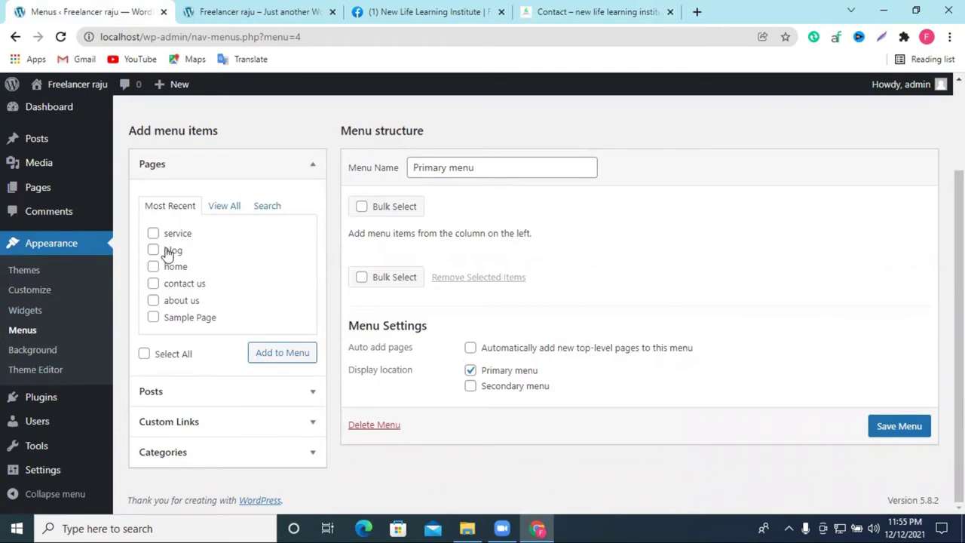
left_click(153, 268)
left_click(154, 301)
left_click(153, 284)
left_click(275, 352)
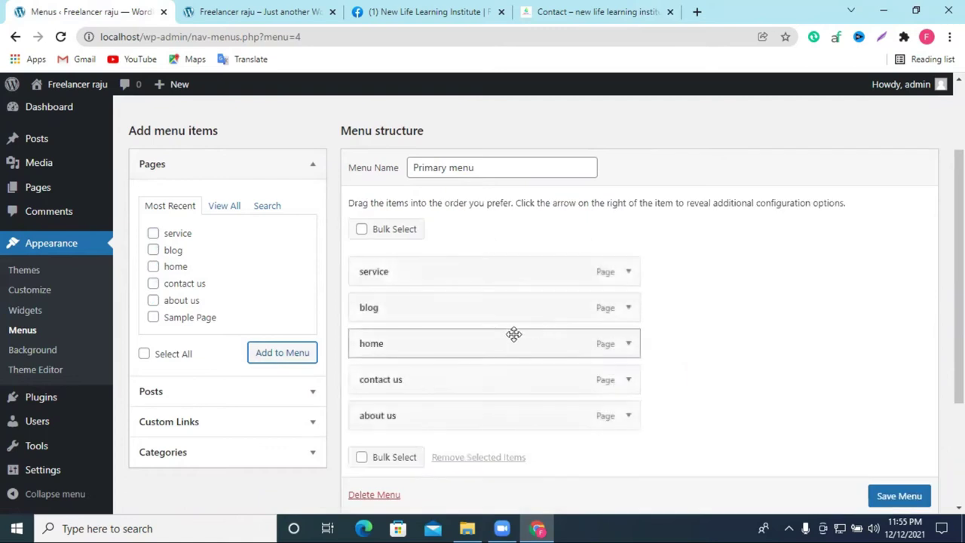
Step: Order the items home, service, about us, contact us, blog and save the menu
left_click_drag(449, 341, 416, 271)
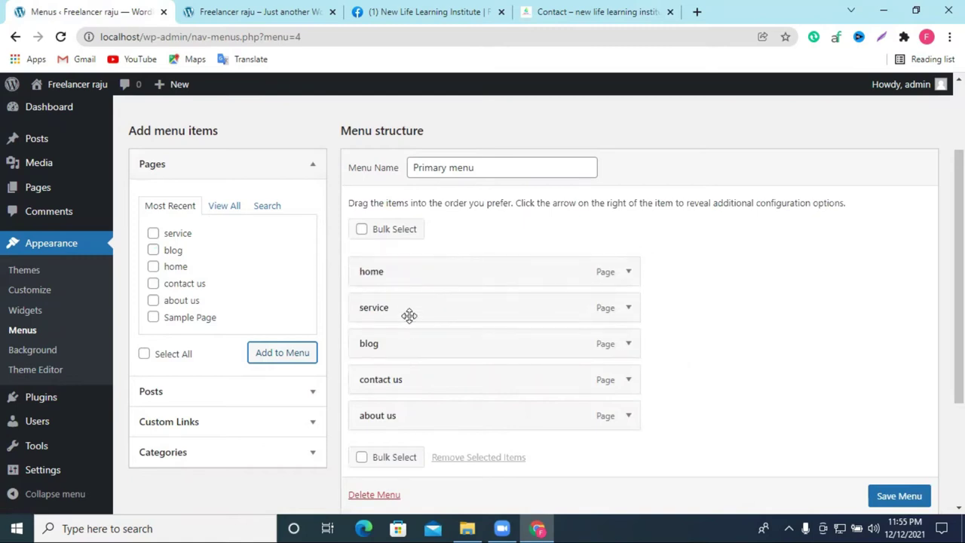
left_click_drag(407, 314, 425, 383)
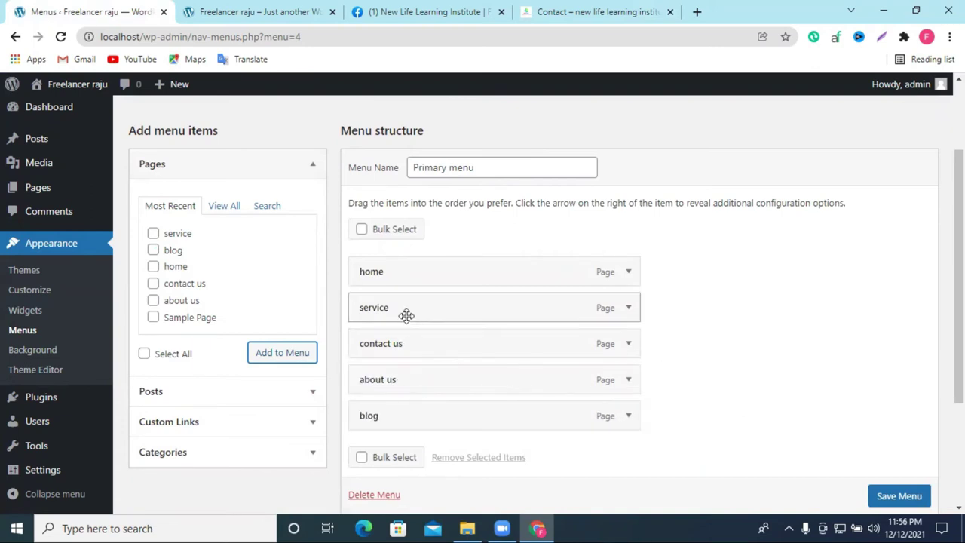
left_click_drag(401, 344, 450, 368)
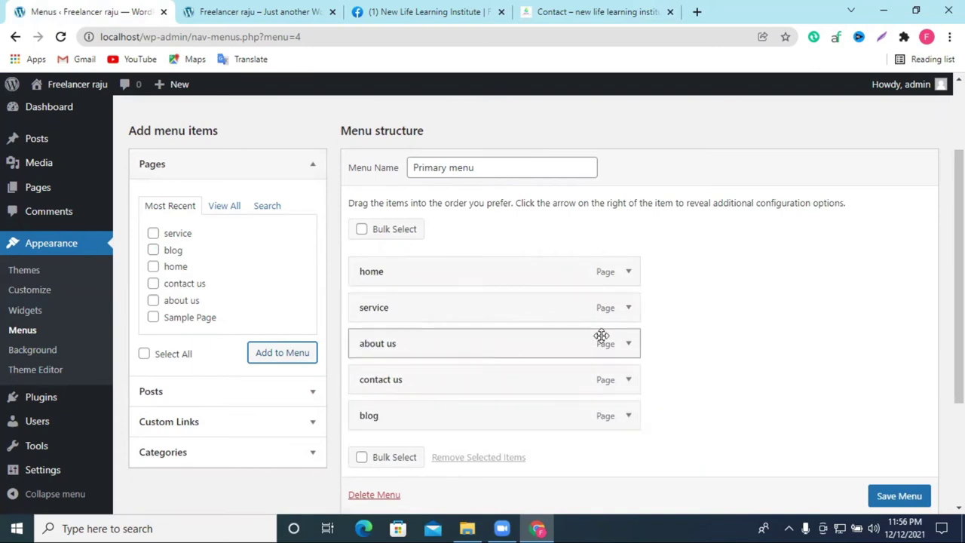
scroll(399, 340, "down", 2)
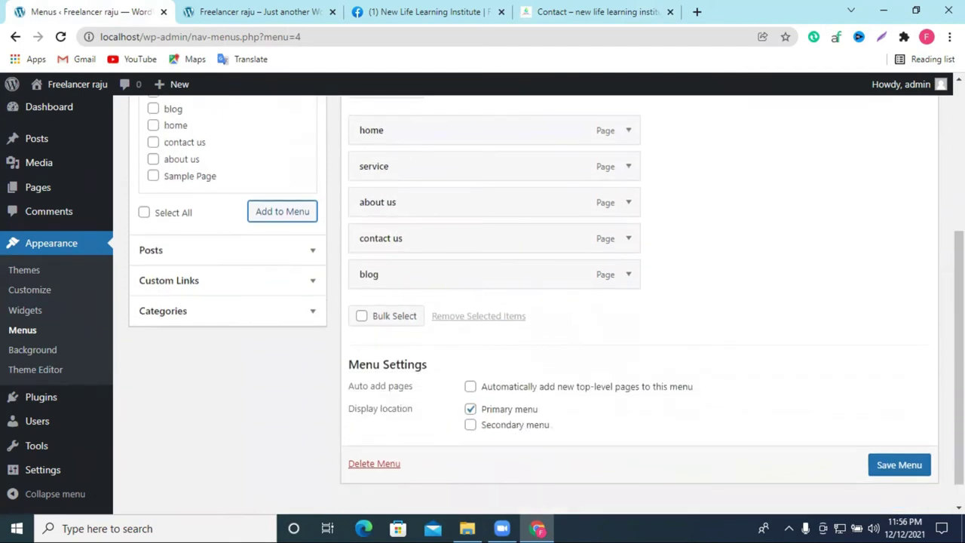
left_click(898, 464)
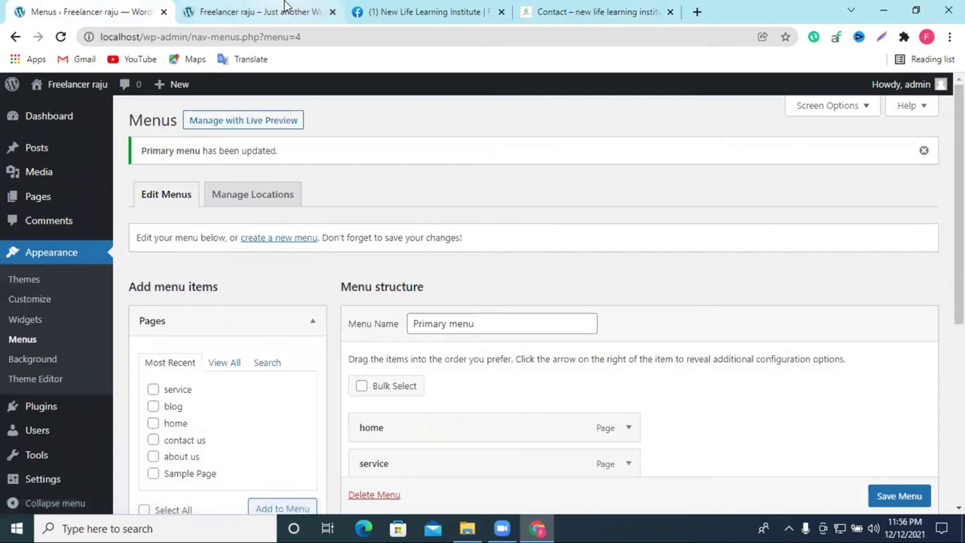
left_click(257, 12)
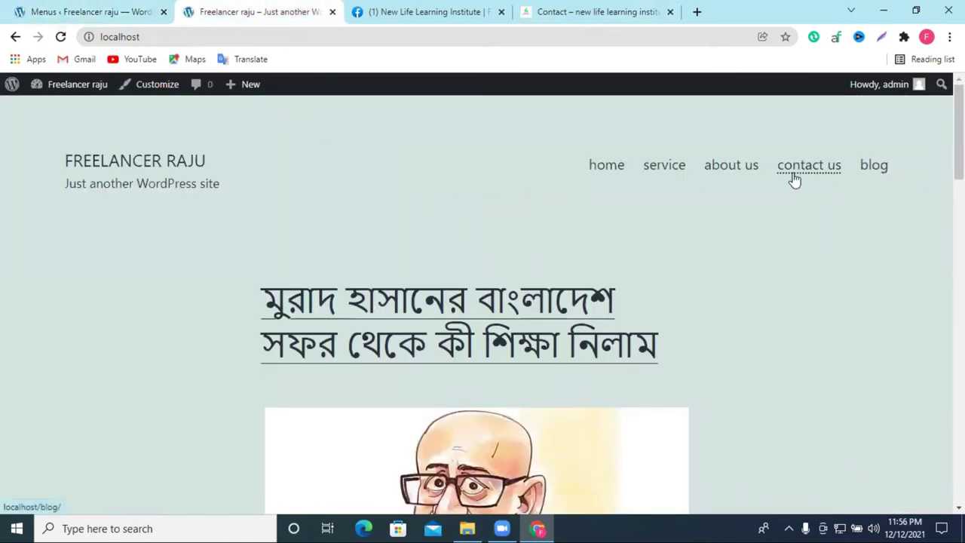
left_click(676, 166)
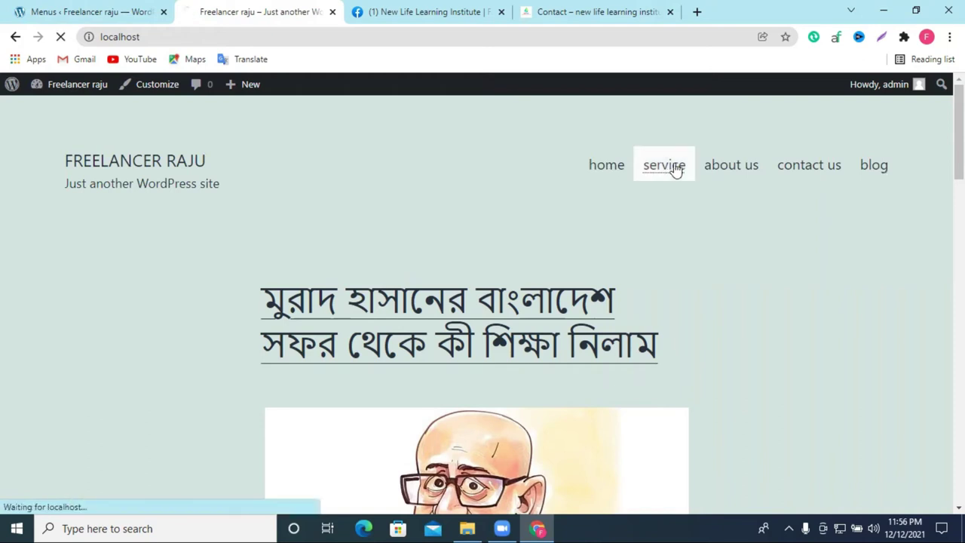
scroll(317, 359, "down", 5)
scroll(316, 359, "up", 6)
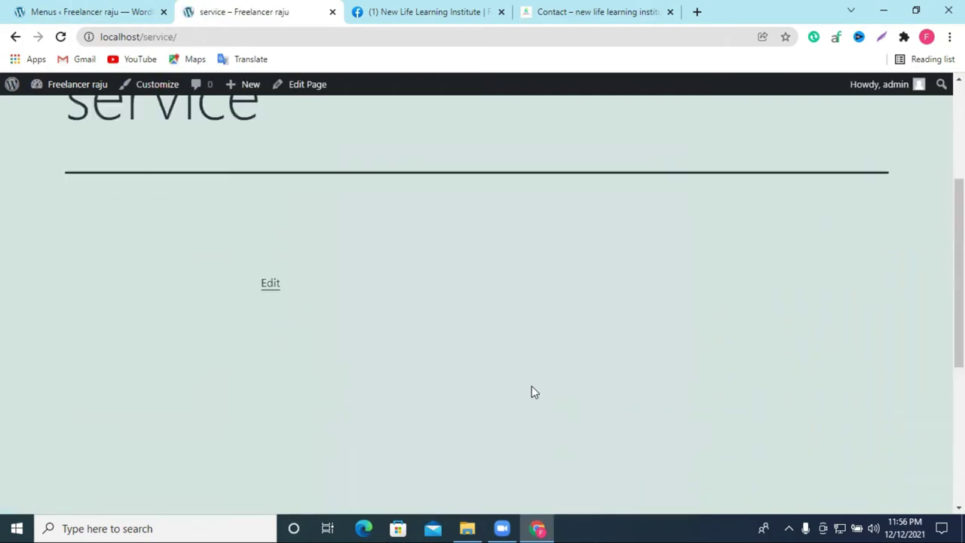
left_click(729, 171)
scroll(177, 377, "down", 4)
scroll(804, 233, "up", 4)
left_click(801, 170)
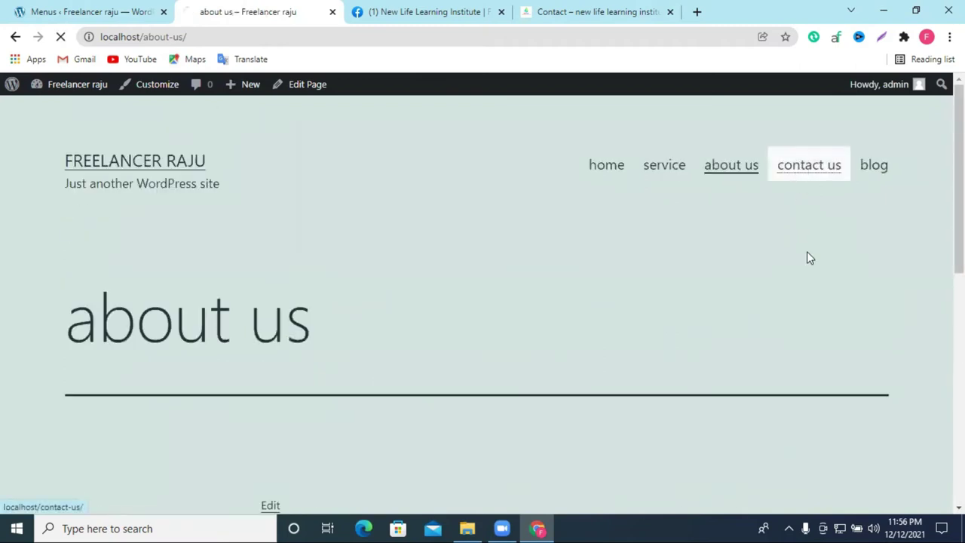
left_click(877, 179)
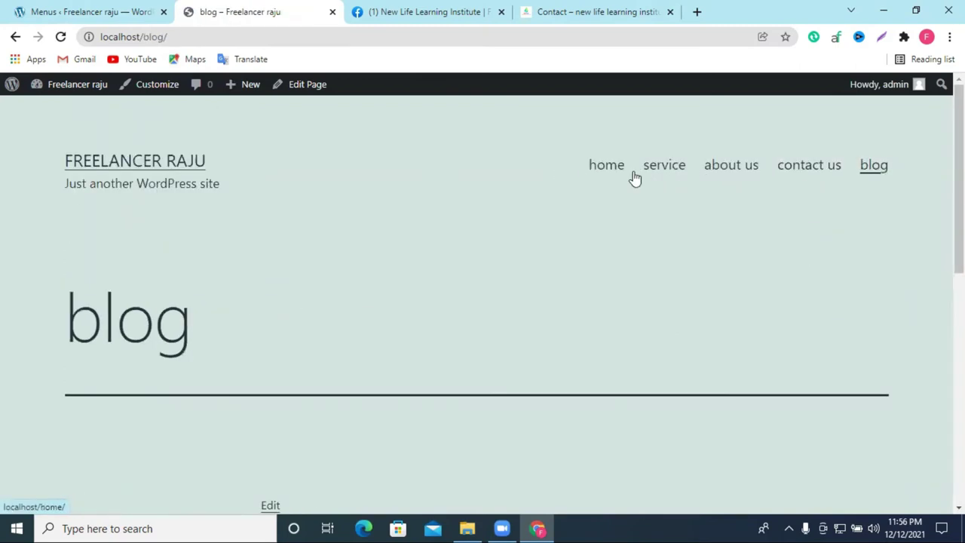
left_click(55, 6)
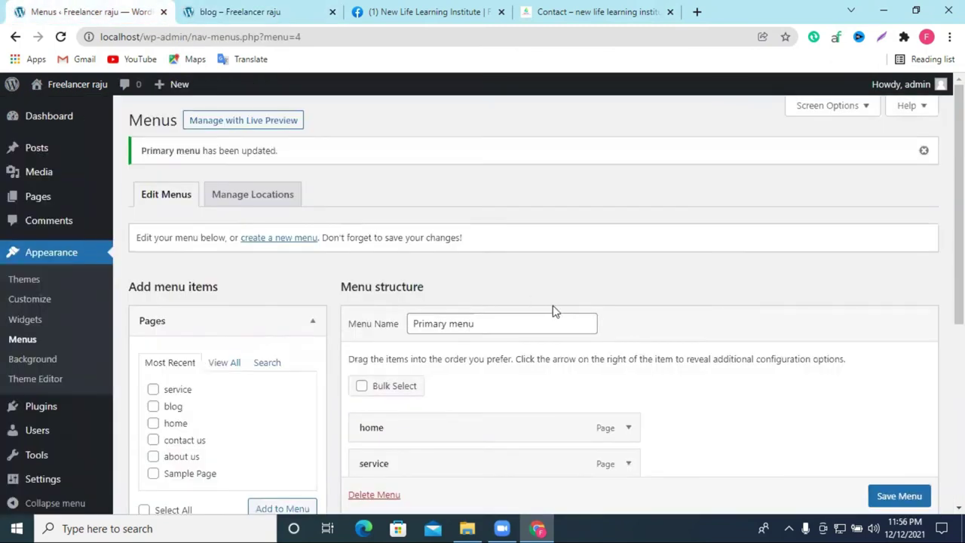
left_click(258, 9)
left_click_drag(900, 168, 588, 169)
left_click(614, 178)
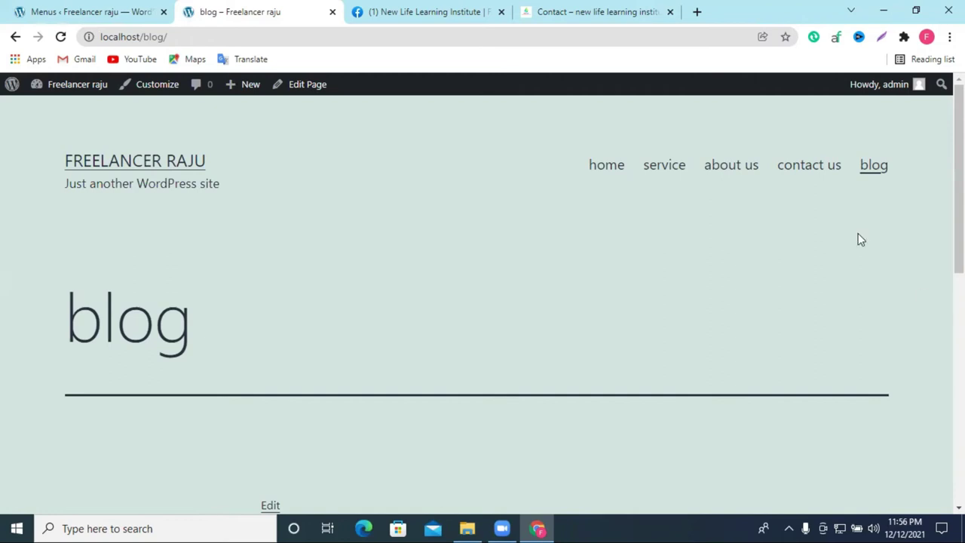
left_click(800, 176)
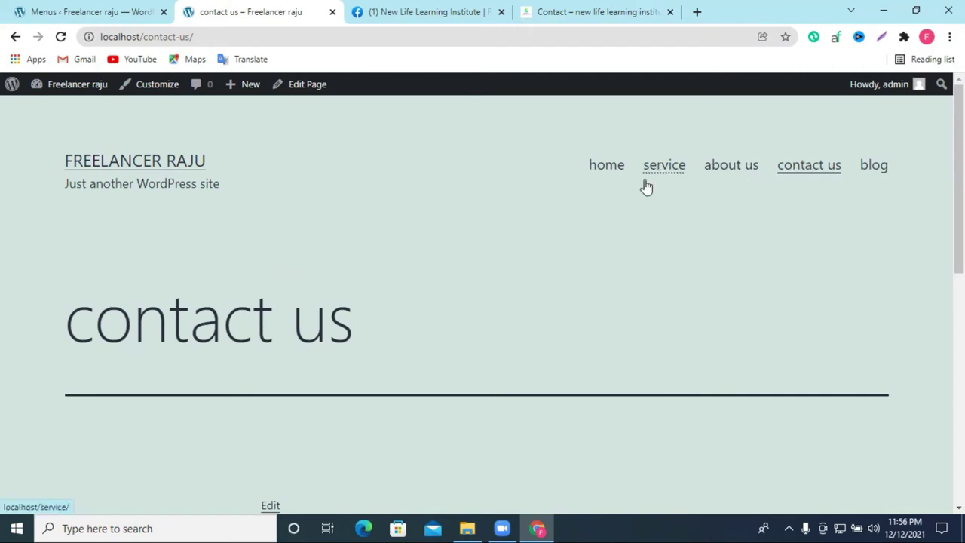
left_click(112, 9)
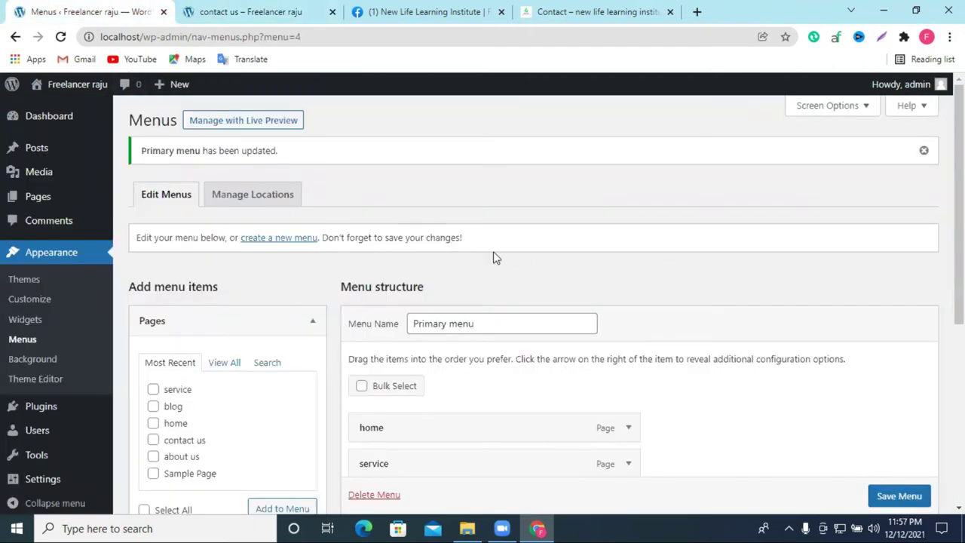
Step: In Installed Plugins, select all plugins, apply the Delete bulk action, and confirm with OK
scroll(53, 320, "down", 1)
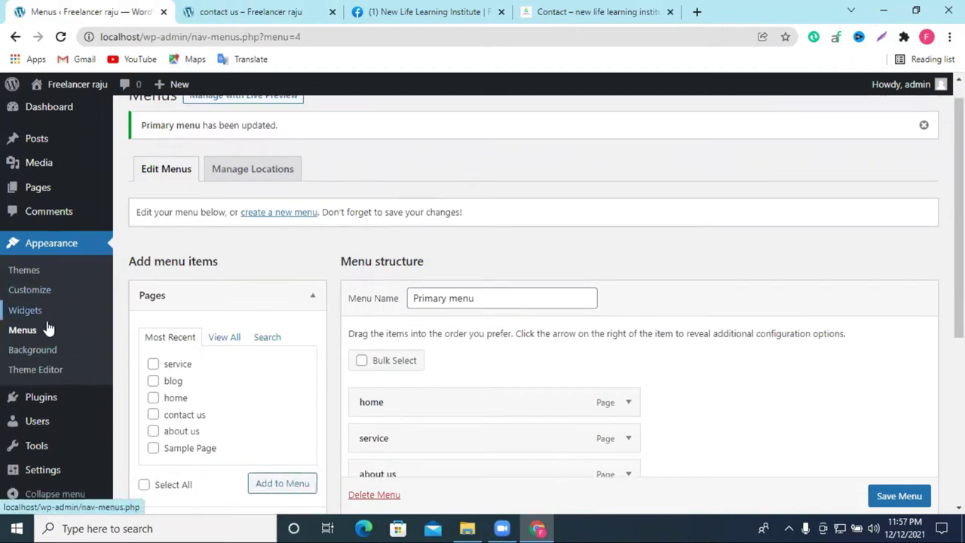
mouse_move(43, 408)
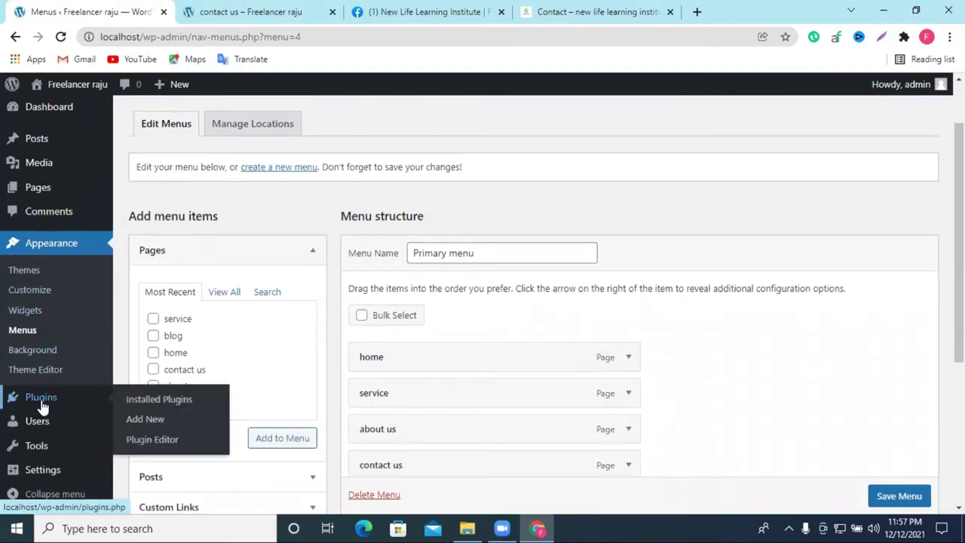
left_click(38, 401)
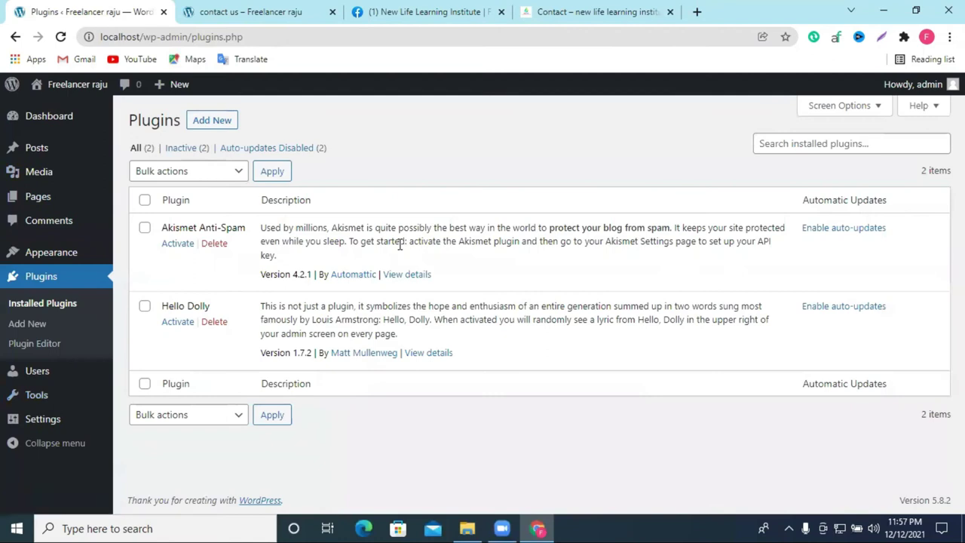
left_click(144, 200)
left_click(174, 176)
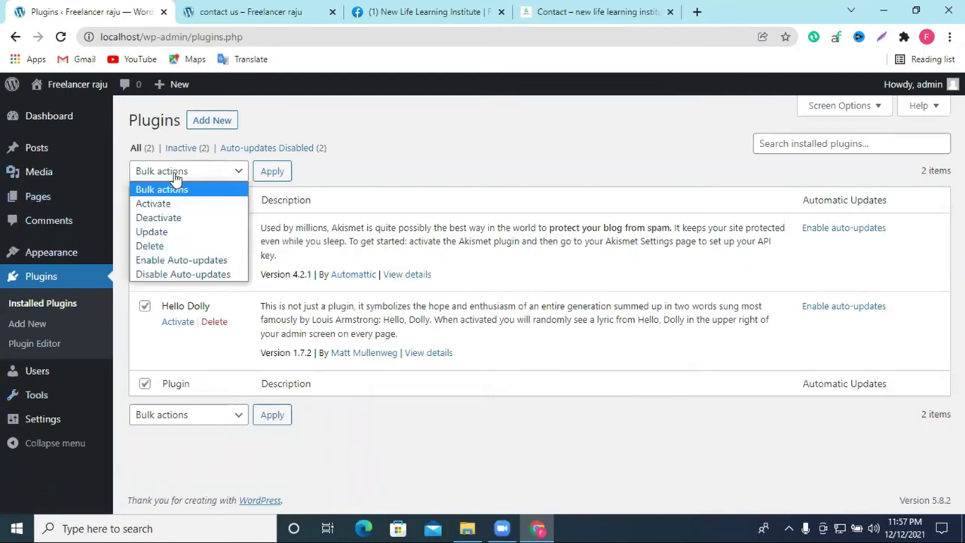
left_click(173, 246)
left_click(272, 172)
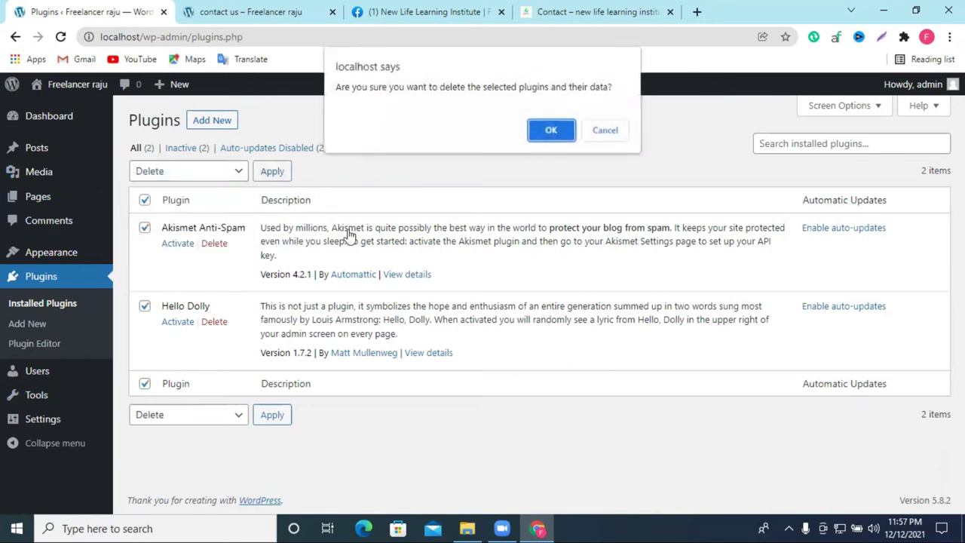
left_click(549, 130)
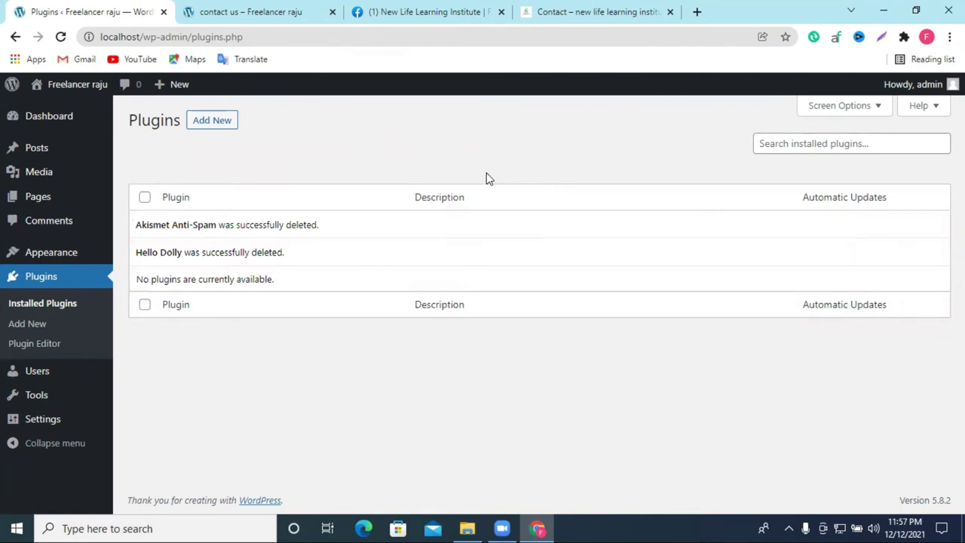
Step: View the reference site's home page, then glance back at the WordPress Plugins page
left_click(614, 7)
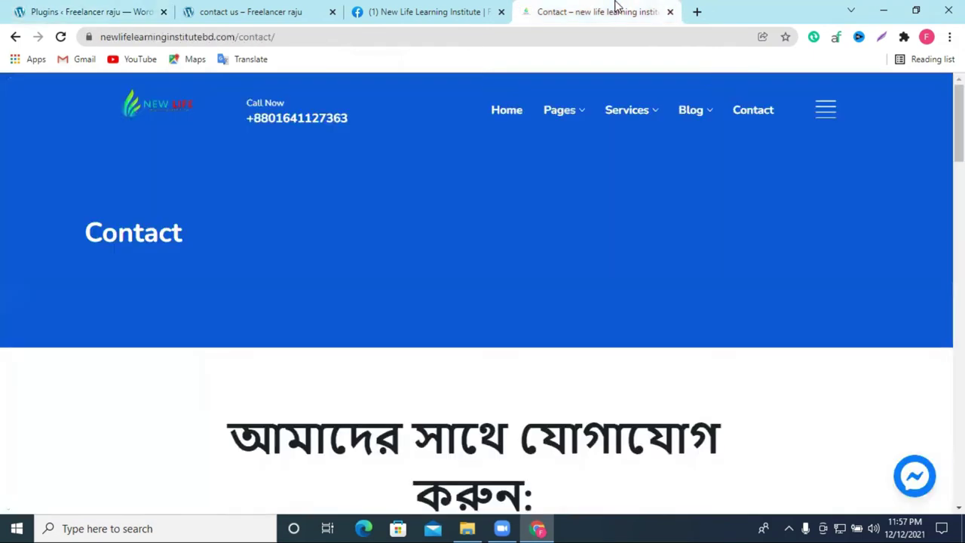
left_click(155, 114)
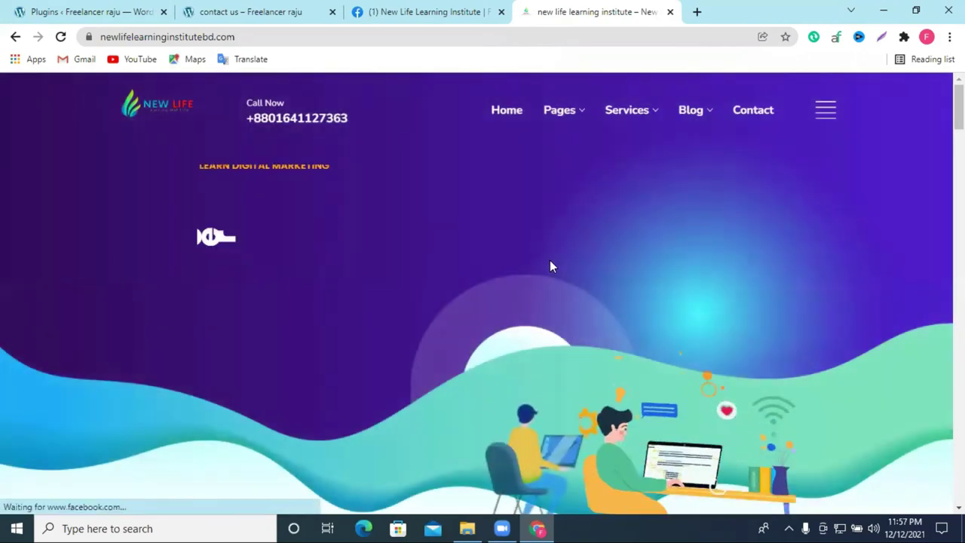
scroll(549, 262, "down", 1)
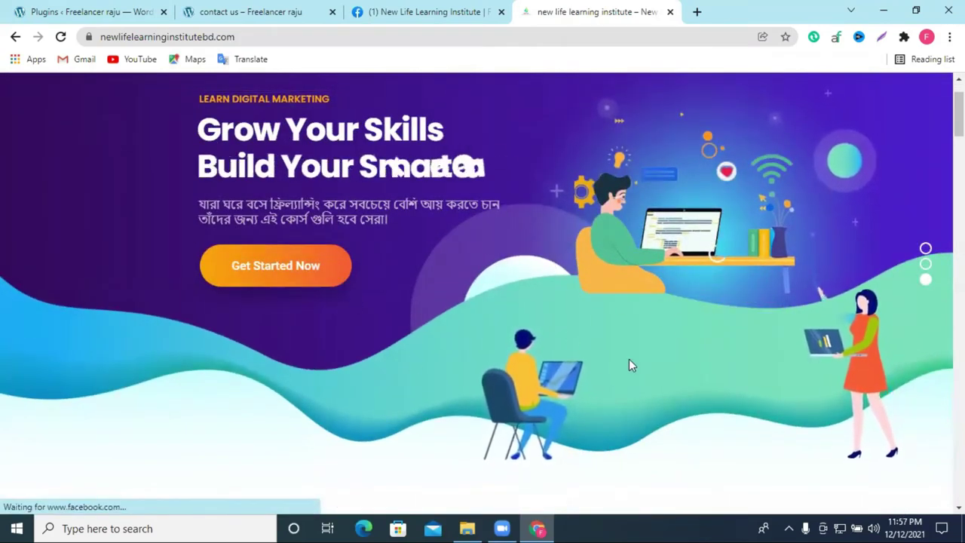
left_click(86, 11)
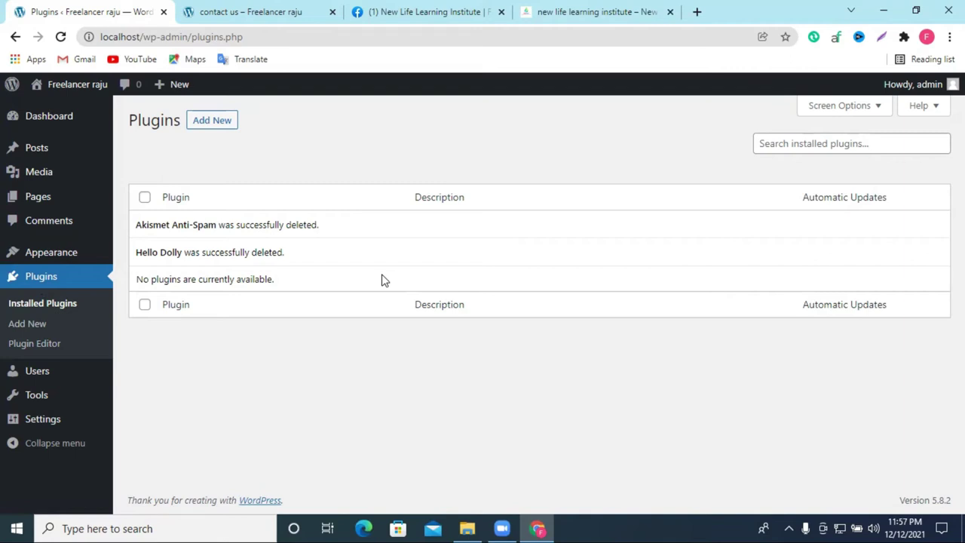
Step: Open the reference site's contact page and inspect its contact form fields
left_click(586, 11)
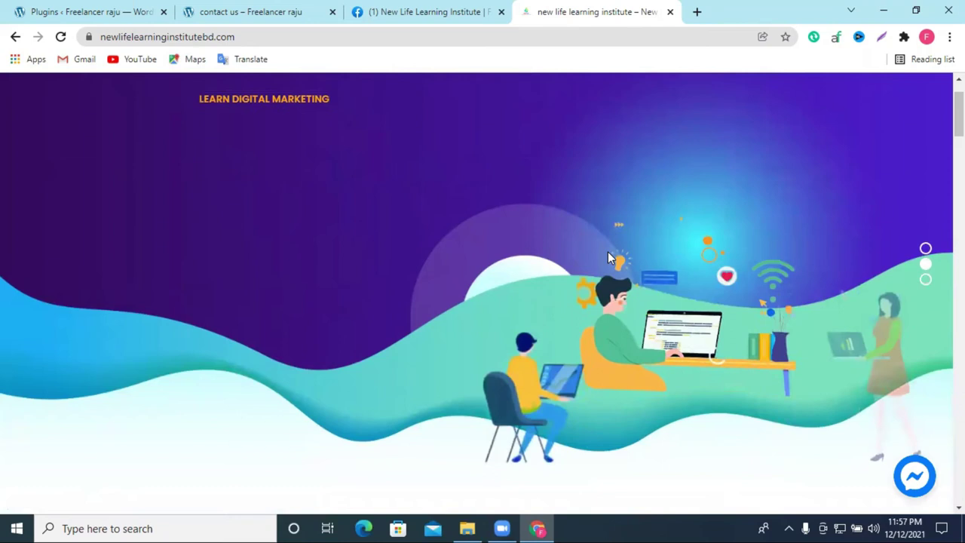
left_click(753, 111)
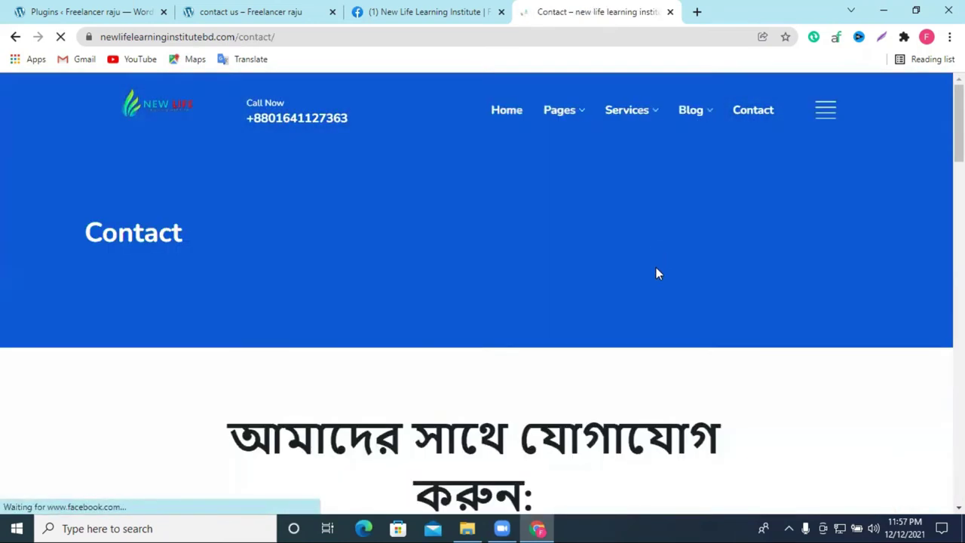
scroll(641, 279, "down", 5)
scroll(623, 286, "down", 7)
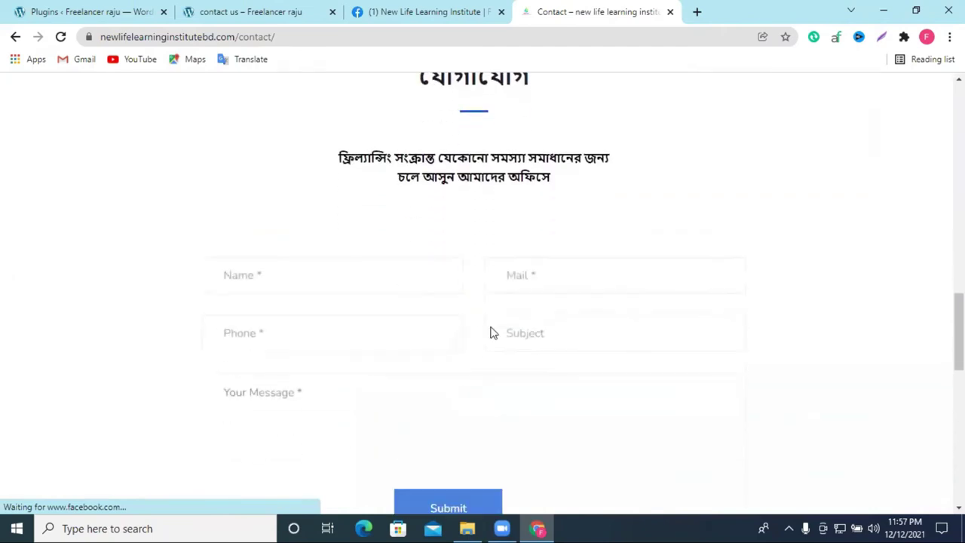
left_click(316, 205)
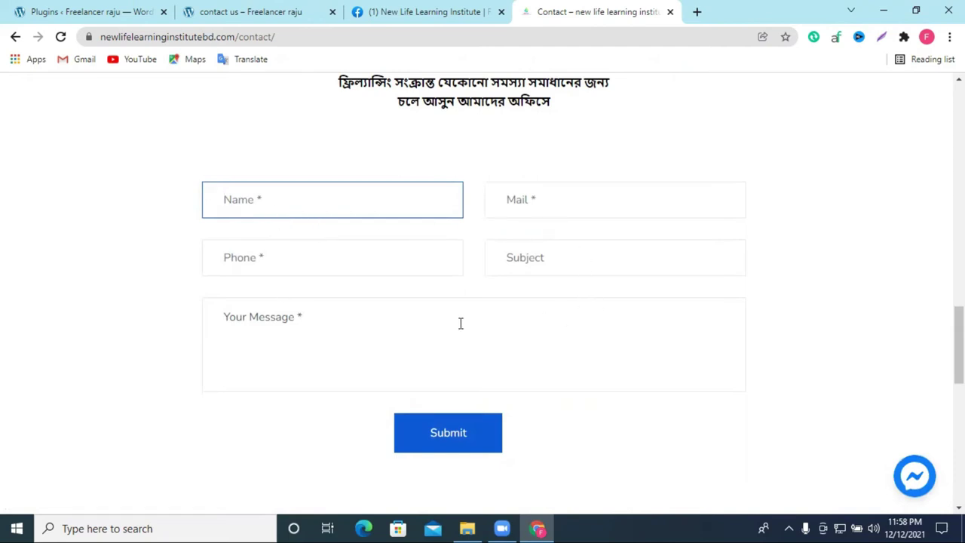
scroll(350, 243, "up", 1)
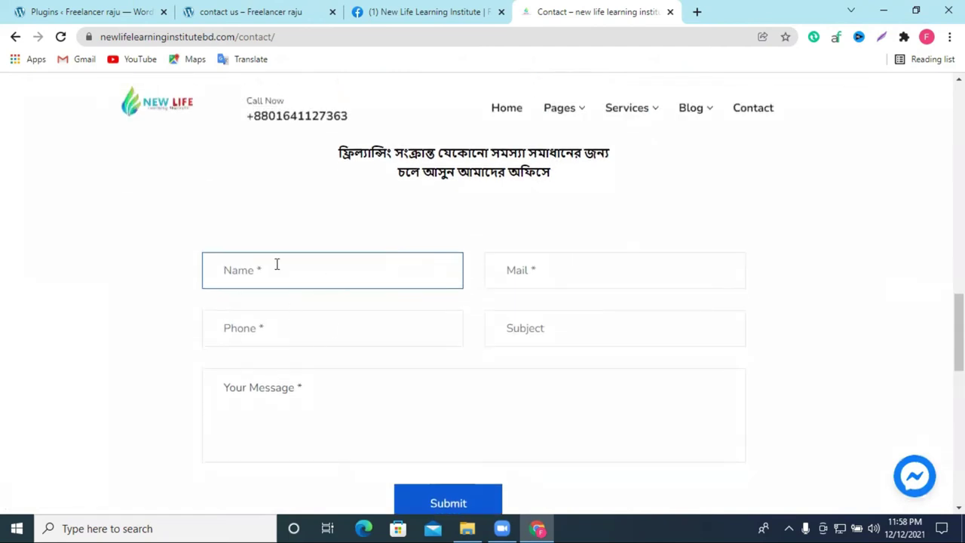
left_click_drag(329, 152, 753, 444)
left_click(749, 305)
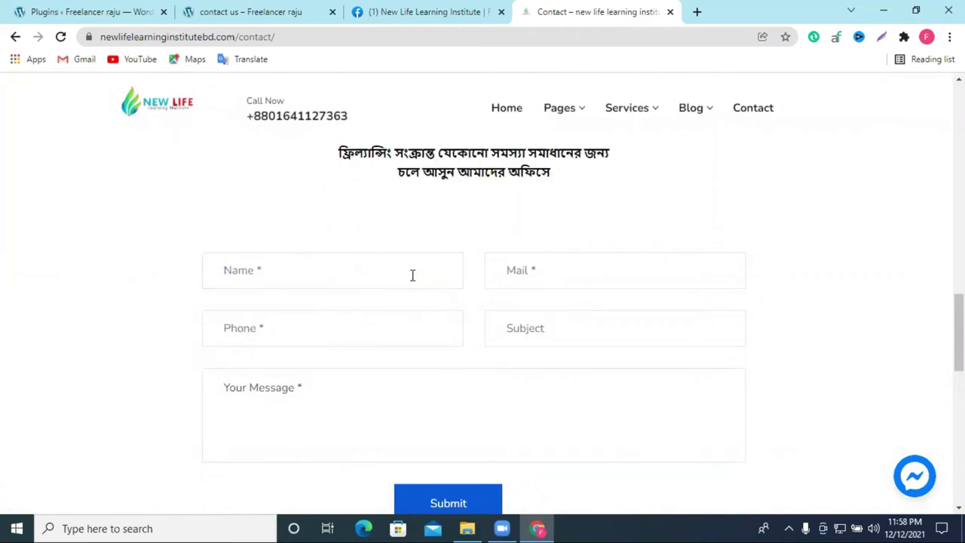
Step: Close the reference site's chat popup and return to the WordPress Plugins tab
scroll(520, 276, "down", 1)
scroll(504, 287, "up", 2)
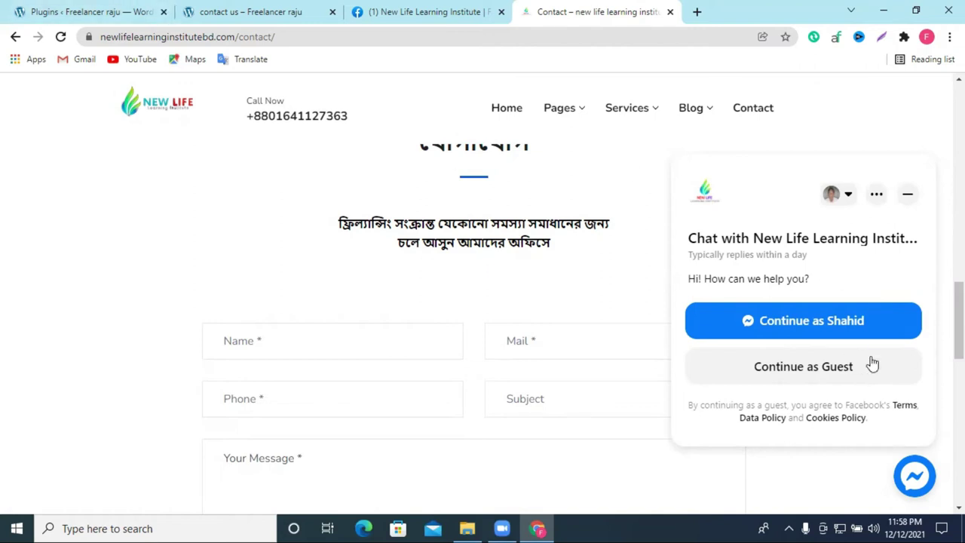
left_click(905, 193)
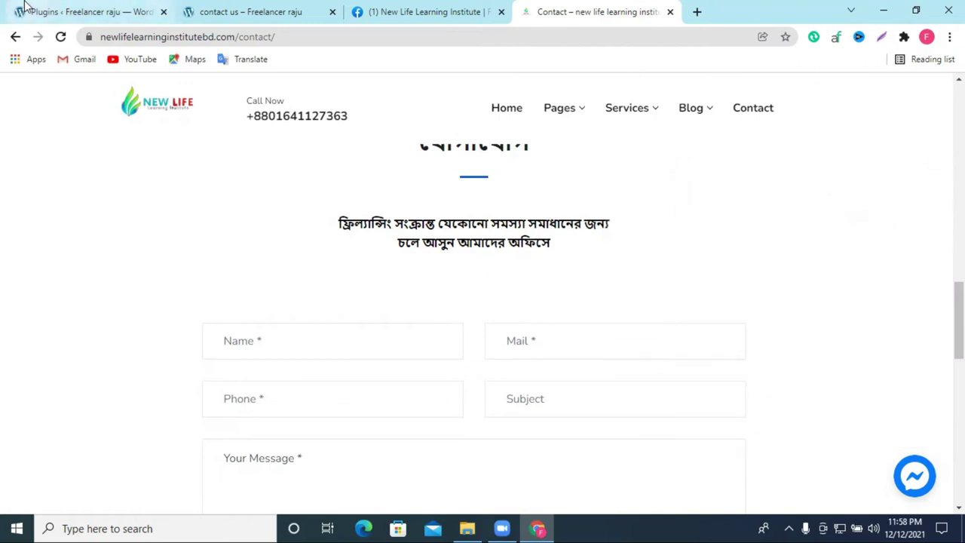
left_click(30, 11)
mouse_move(6, 194)
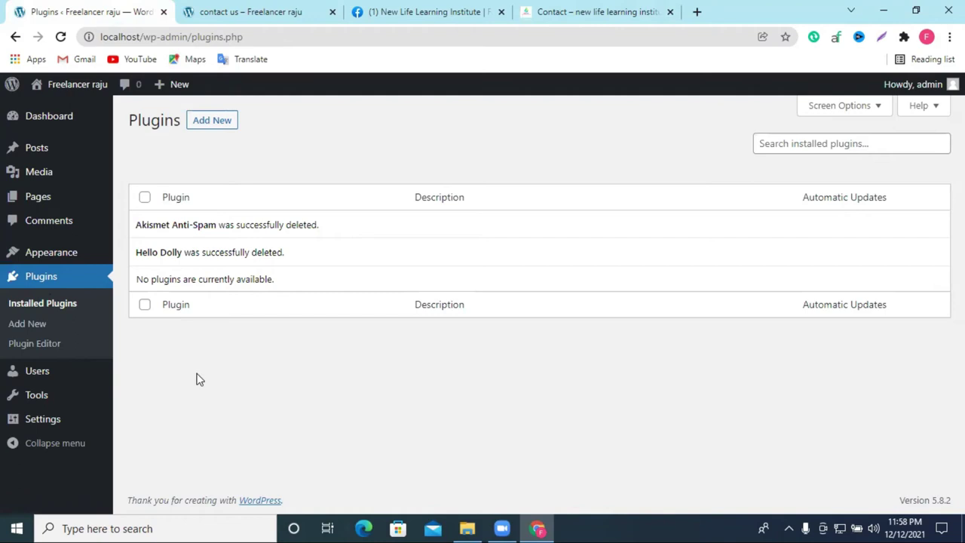
Step: Open the Users list and start the Add New User form
left_click(33, 372)
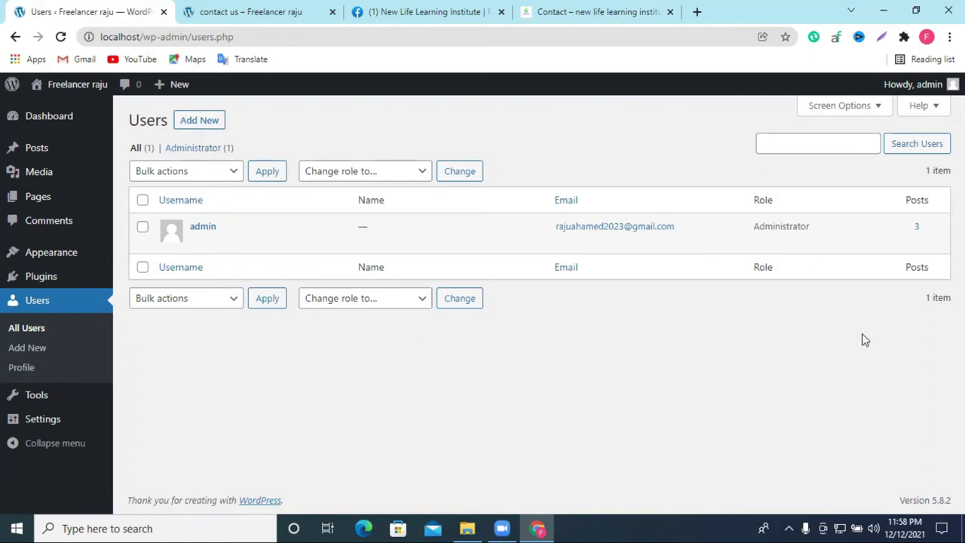
left_click(198, 122)
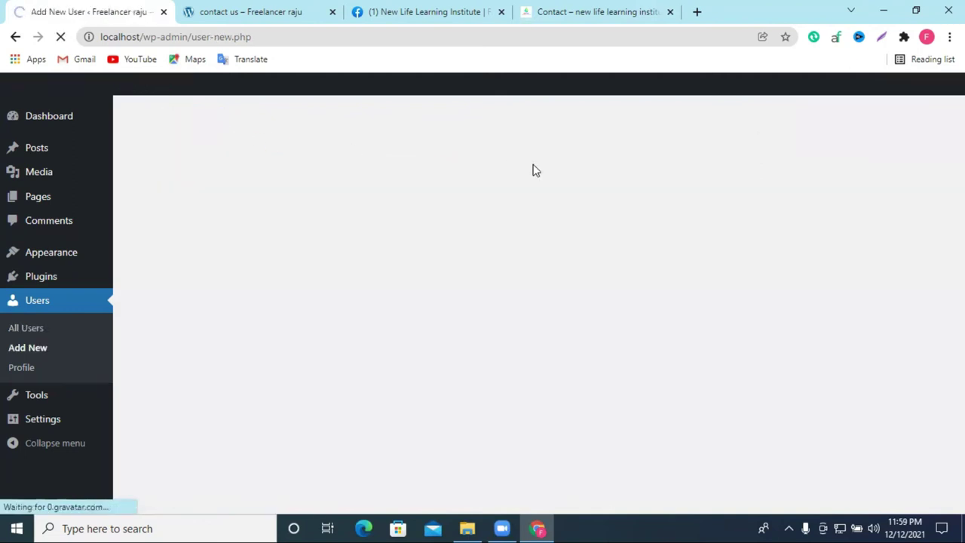
Step: Enter the new user's username and edit the autofilled e-mail address
left_click(313, 188)
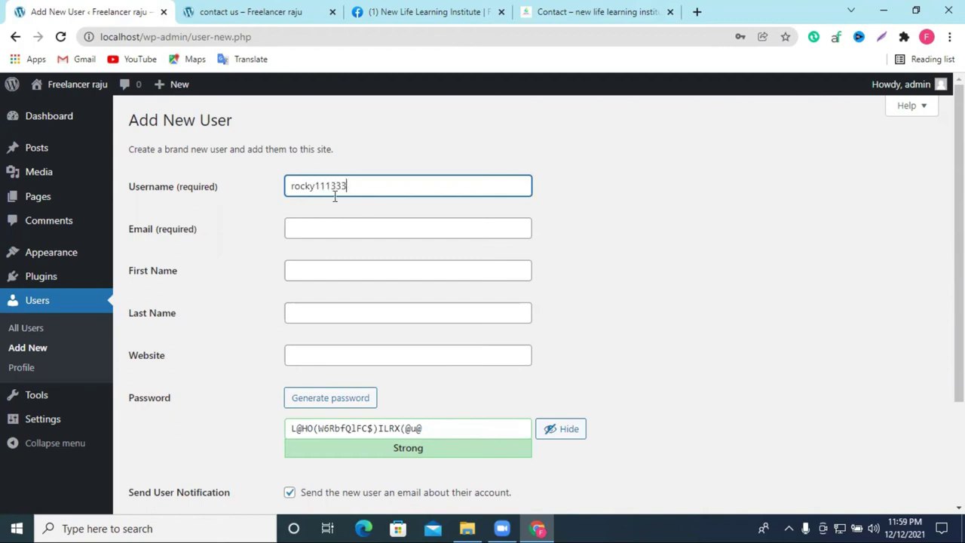
left_click(336, 220)
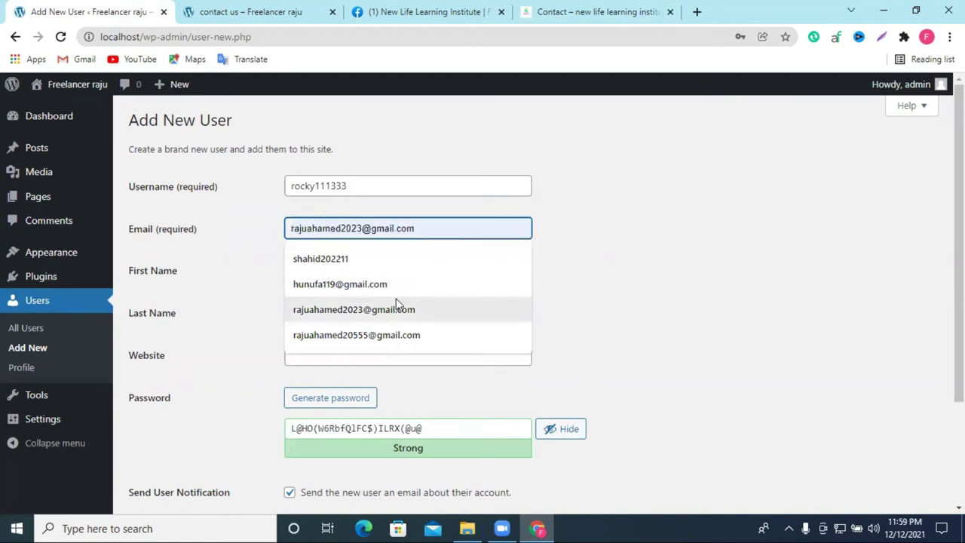
left_click(354, 309)
left_click_drag(361, 232, 309, 231)
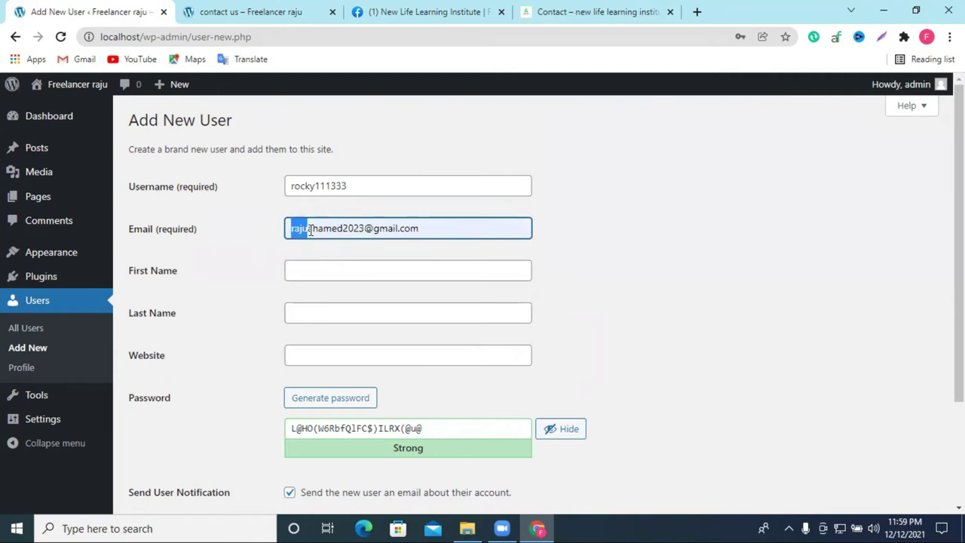
type("roc")
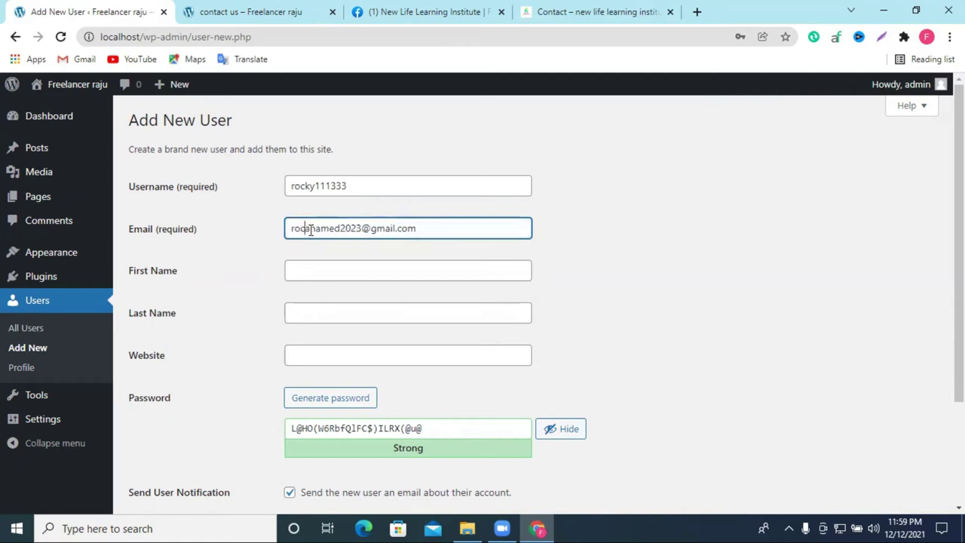
type("ky")
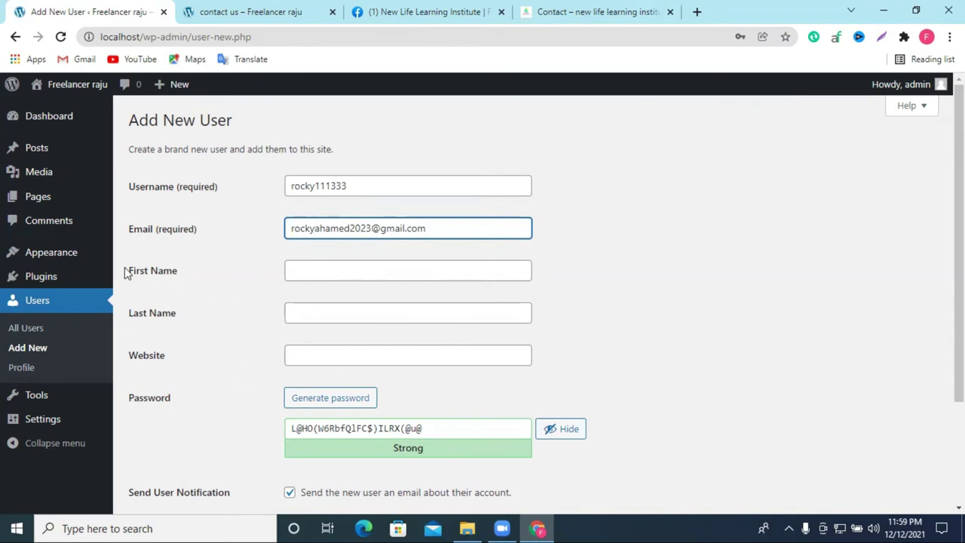
Step: Fill in the new user's first name and last name
left_click(343, 273)
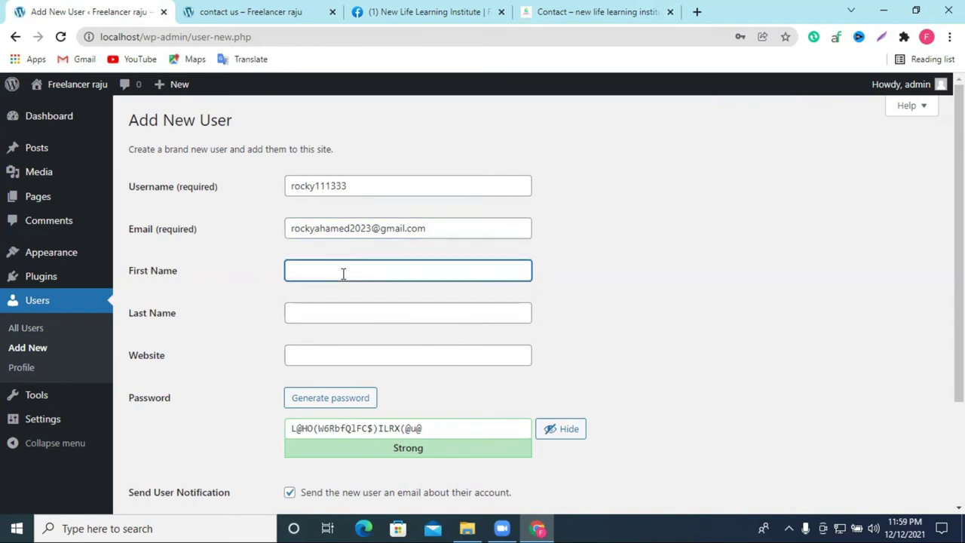
left_click(327, 316)
left_click(327, 354)
scroll(354, 346, "down", 2)
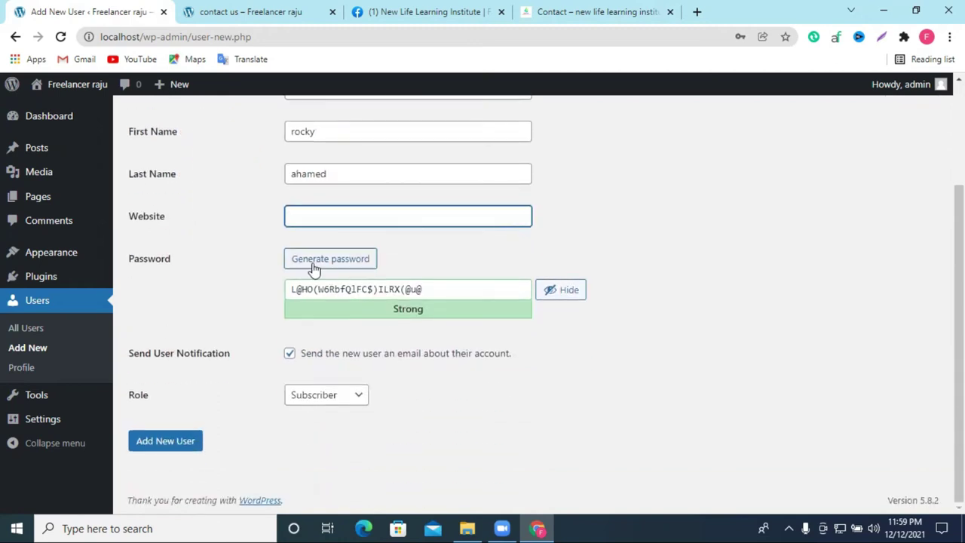
Step: Replace the generated password with a custom strong password
left_click(413, 291)
key("ctrl+a")
key("BackSpace")
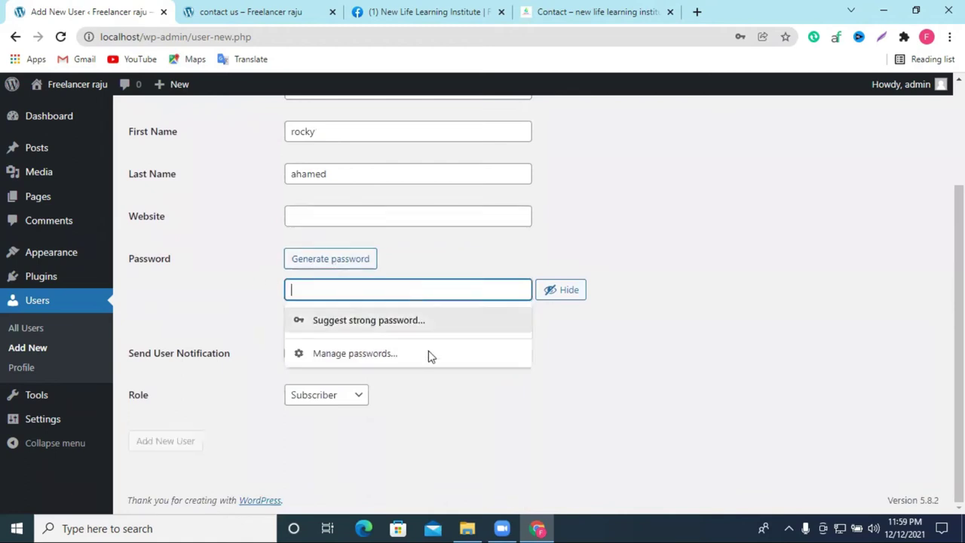
scroll(462, 332, "up", 2)
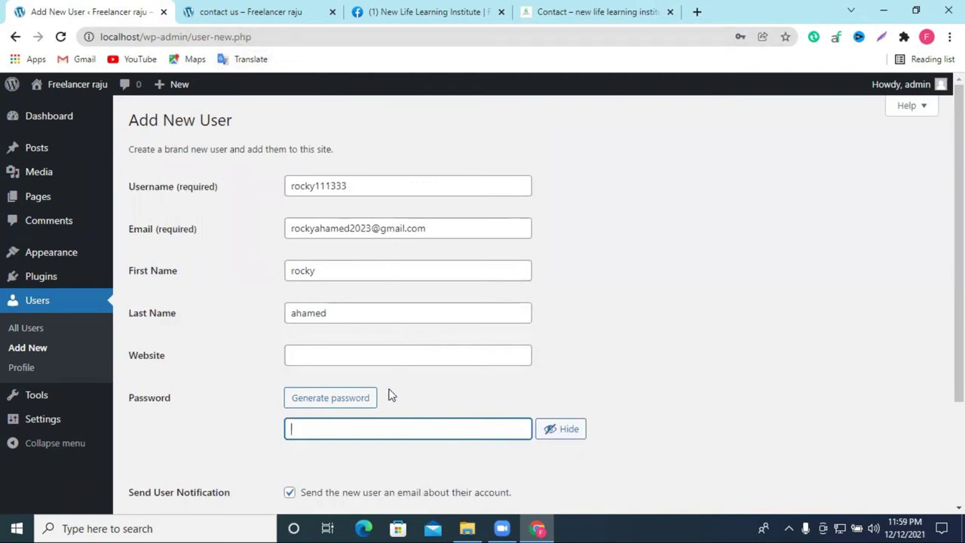
double_click(370, 187)
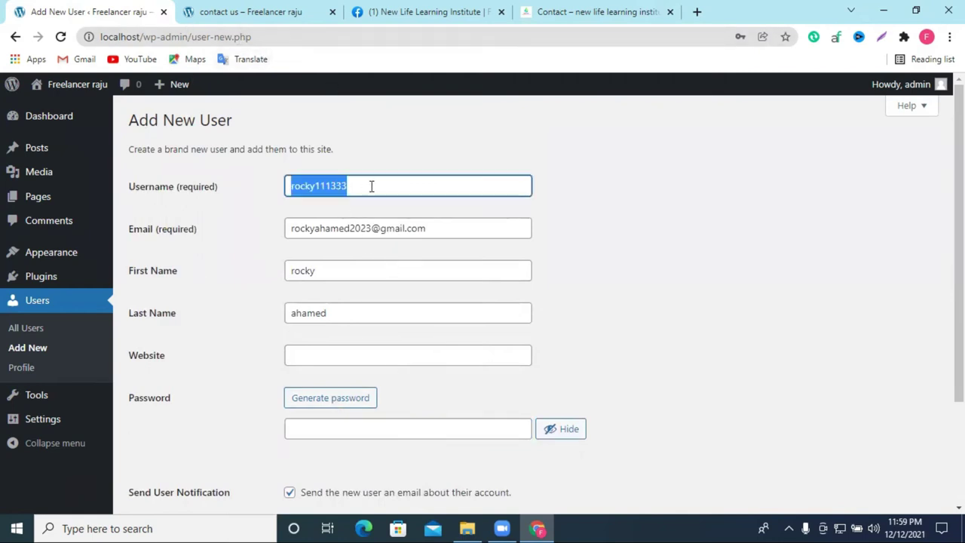
left_click(329, 434)
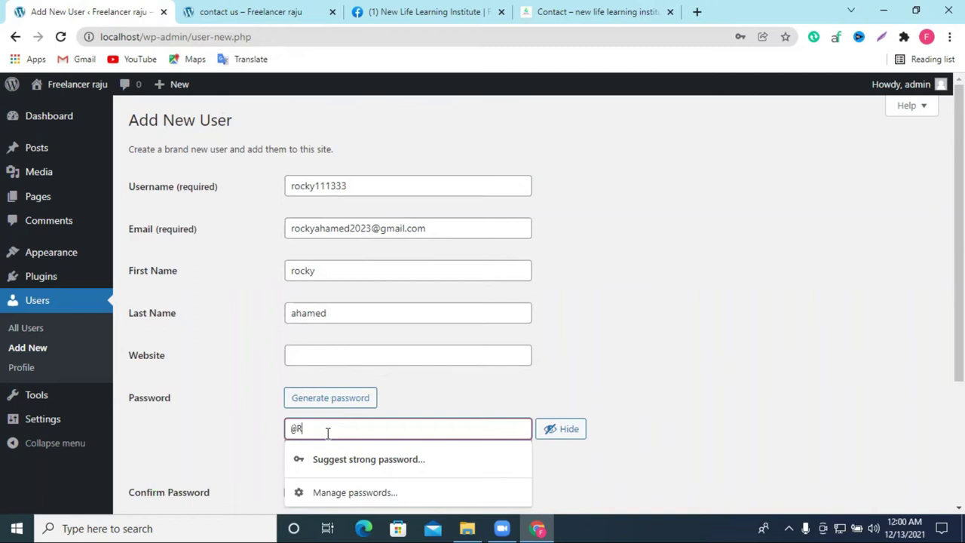
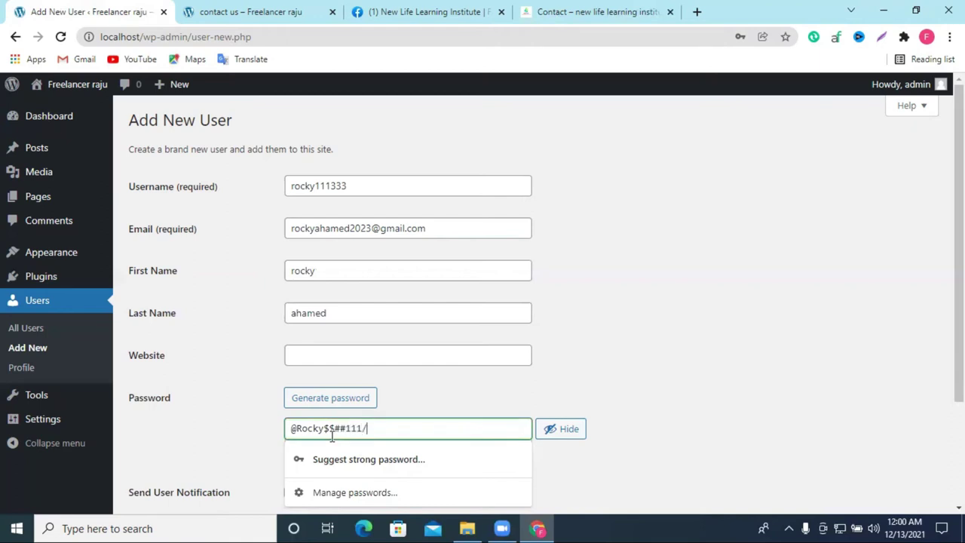
scroll(587, 331, "down", 2)
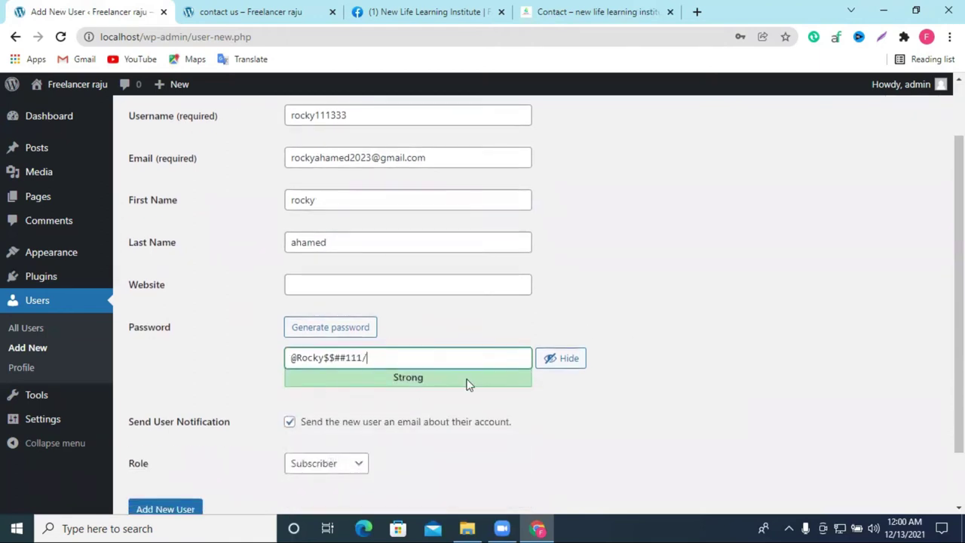
scroll(671, 381, "down", 2)
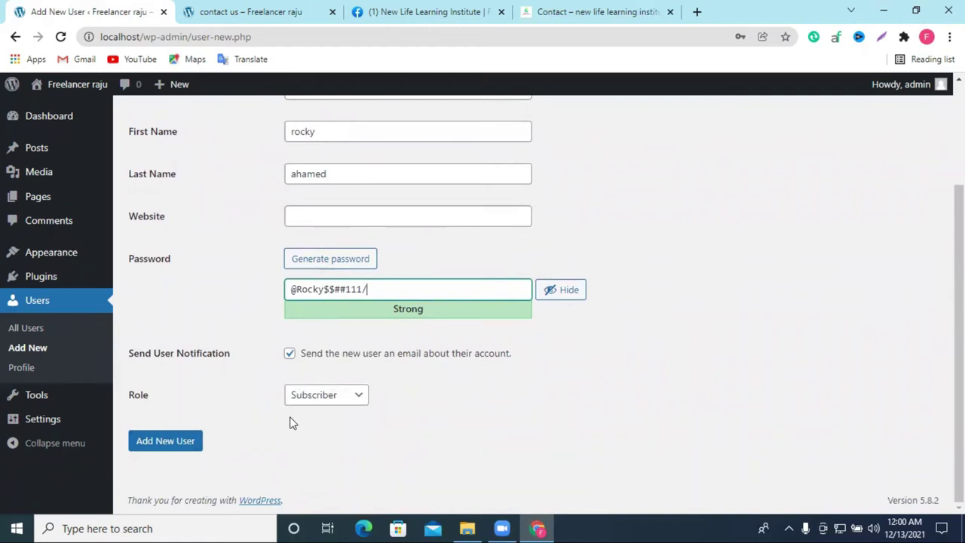
Step: Choose Editor as the role and create the new user account
left_click(332, 399)
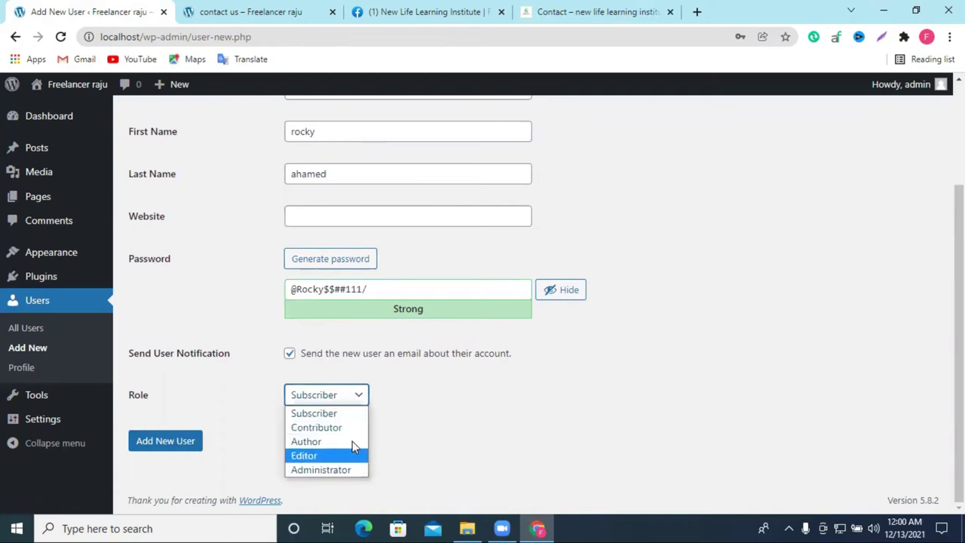
key("Down")
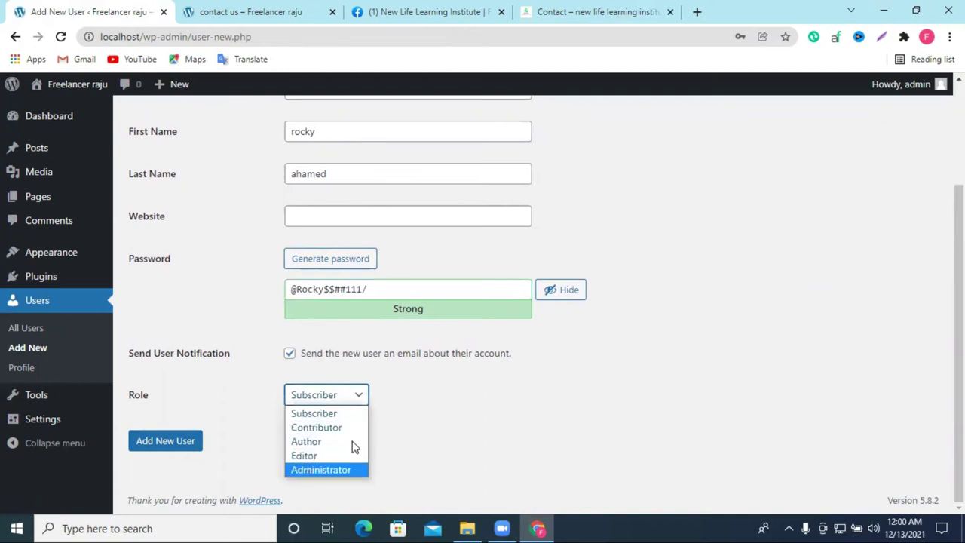
key("Up")
key("Down")
key("Up")
key("Return")
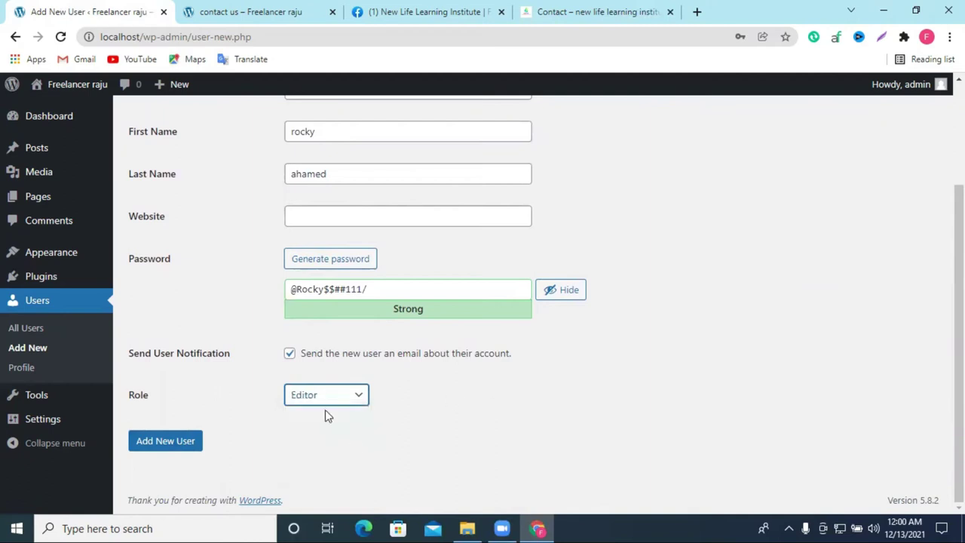
left_click(165, 441)
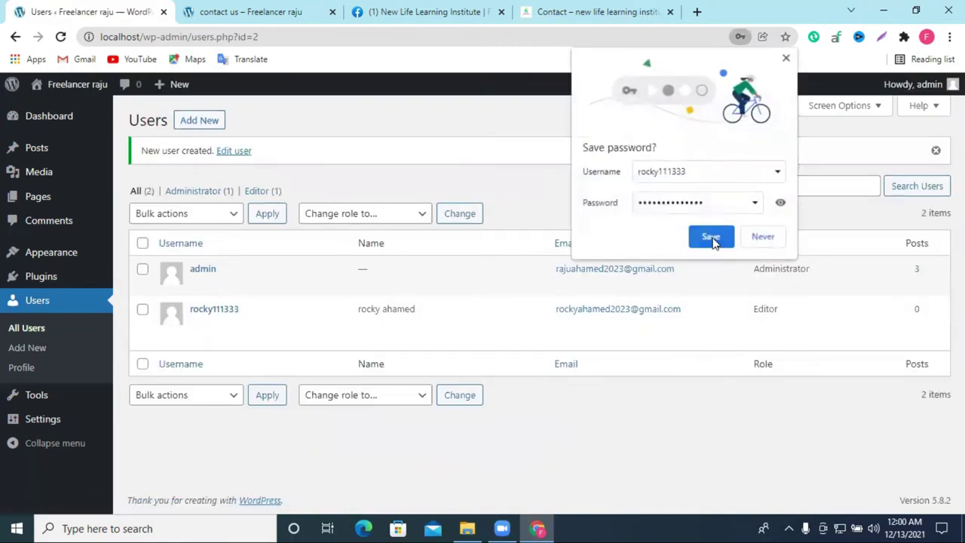
Step: Save the new login in Chrome, then go to the Tools section
left_click(714, 241)
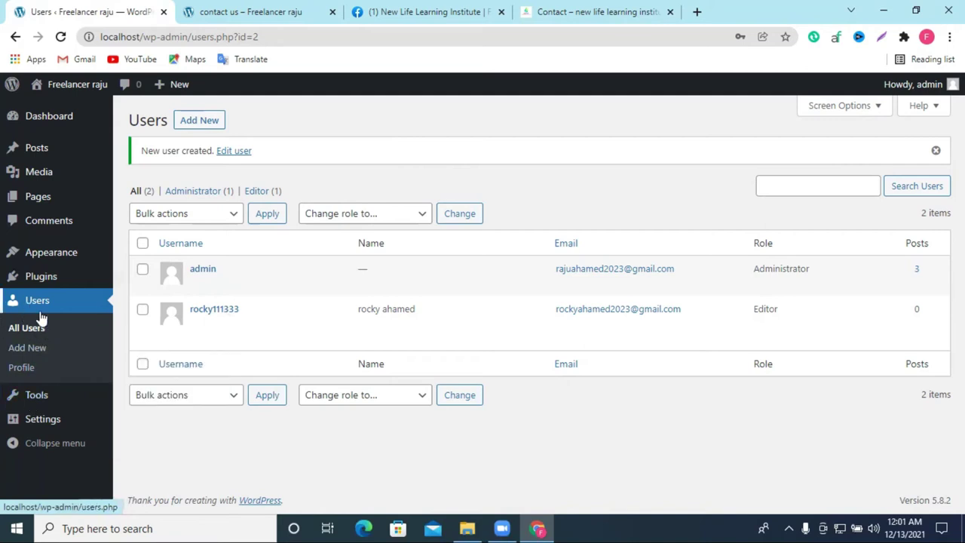
left_click(41, 404)
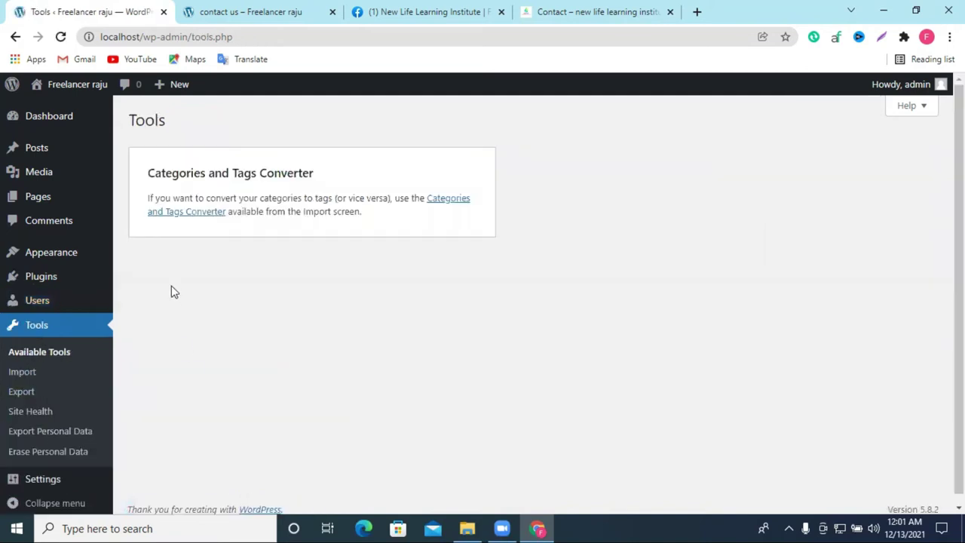
Step: Check the Import tools page, then go to General Settings
left_click(175, 215)
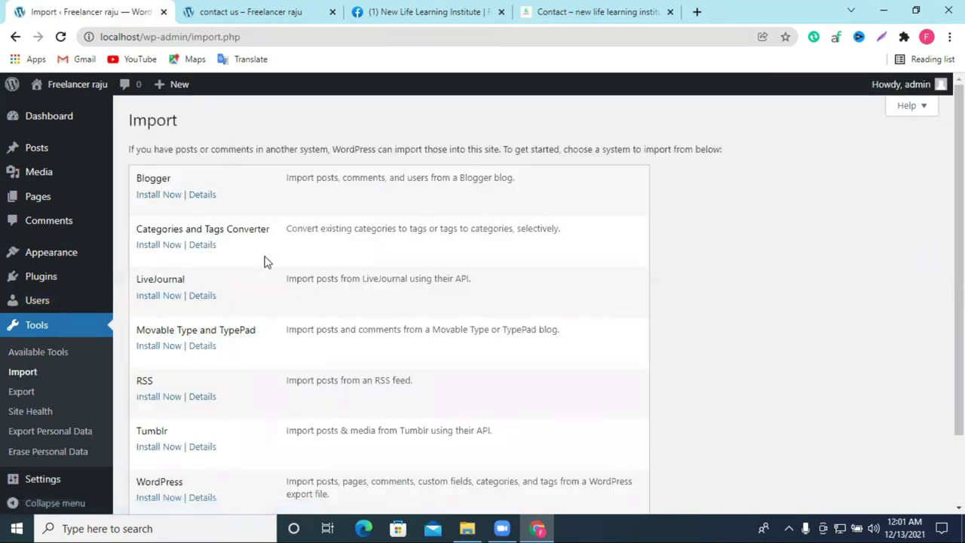
scroll(264, 261, "down", 3)
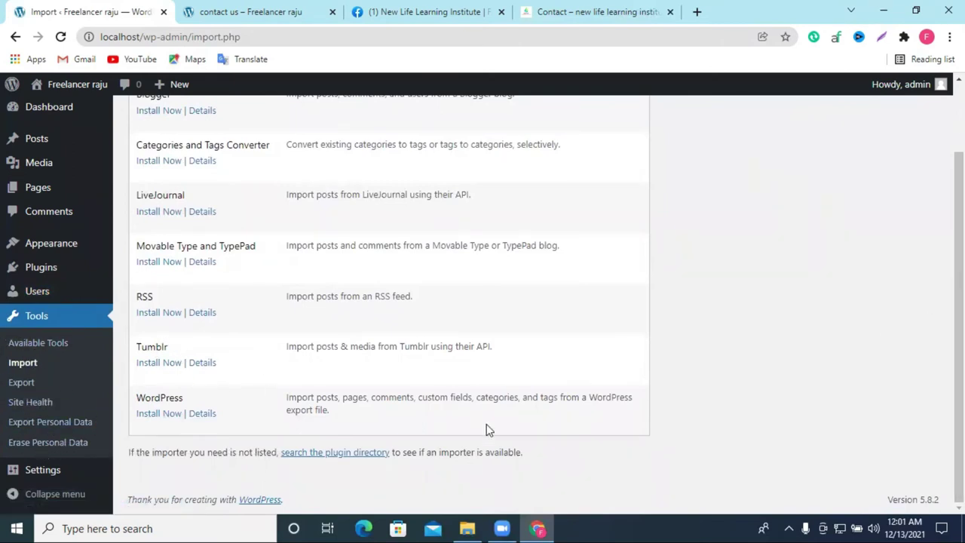
left_click(36, 470)
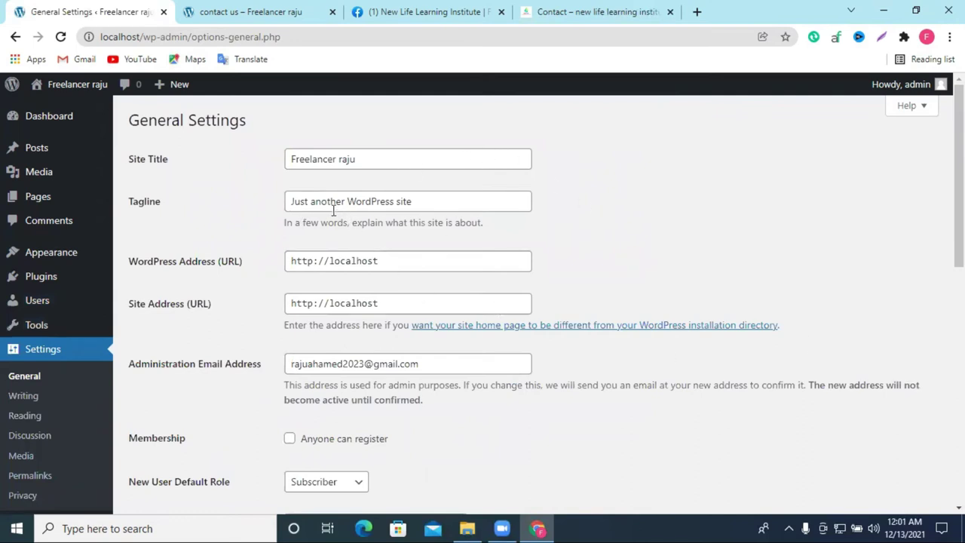
Step: Replace the tagline with 'freelancer raju' and save the general settings
left_click(414, 204)
key("ctrl+a")
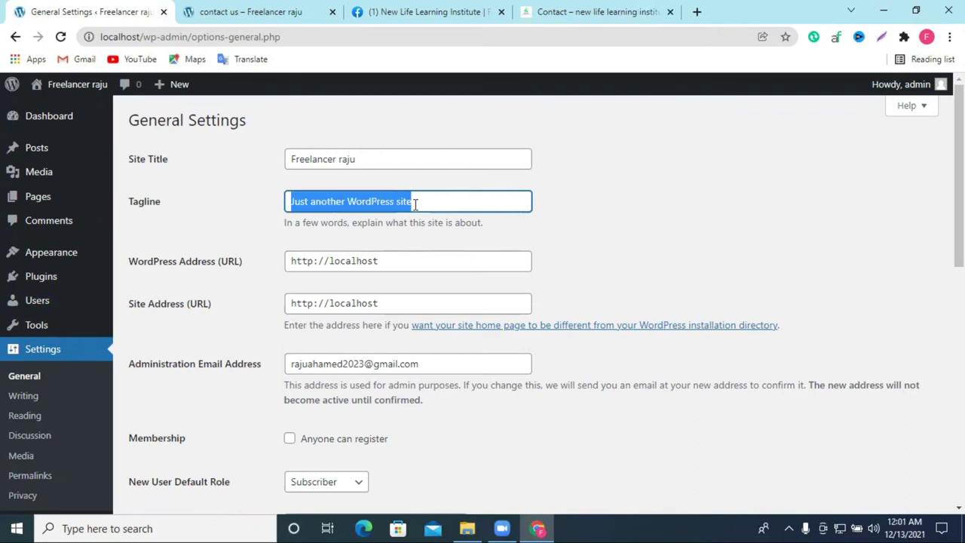
key("BackSpace")
type("freelancer raju")
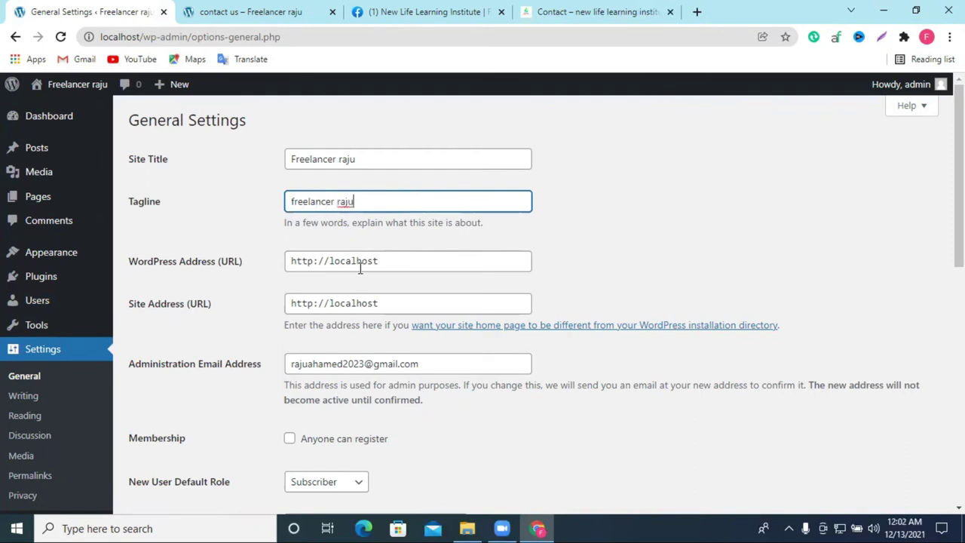
scroll(493, 299, "down", 2)
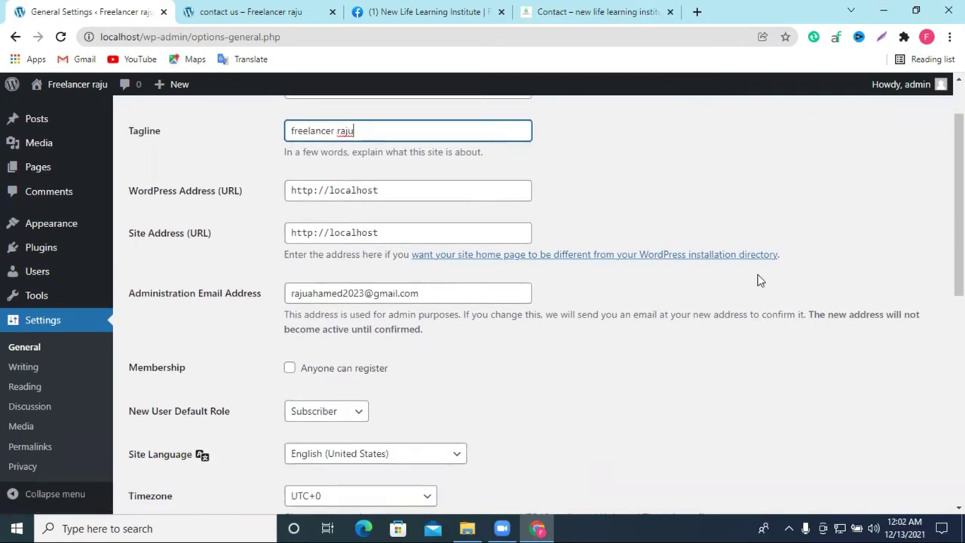
scroll(357, 358, "down", 2)
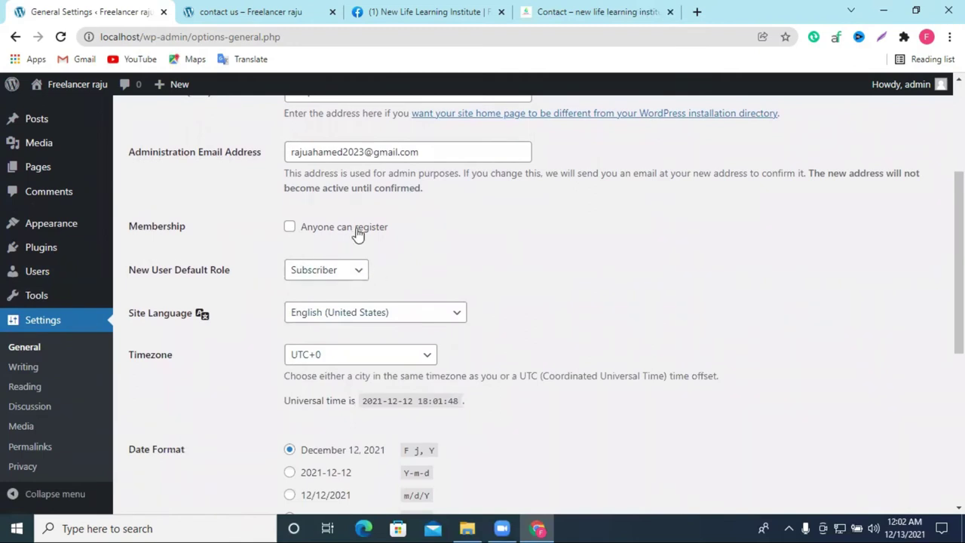
scroll(667, 355, "down", 2)
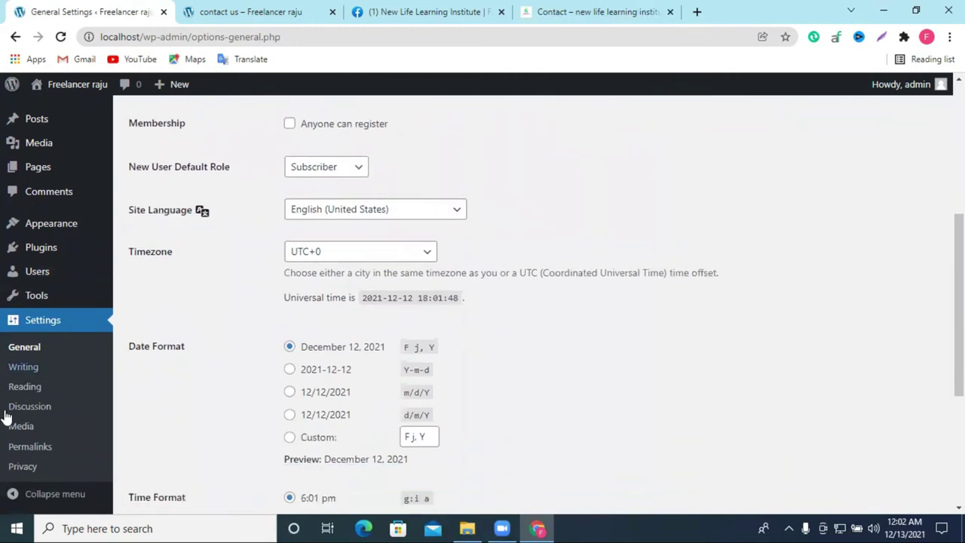
scroll(354, 347, "down", 3)
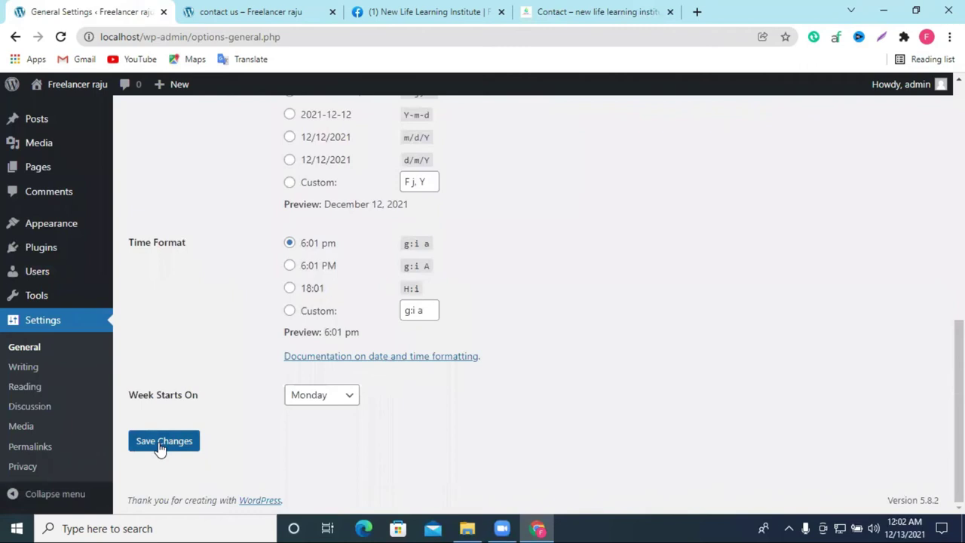
left_click(158, 444)
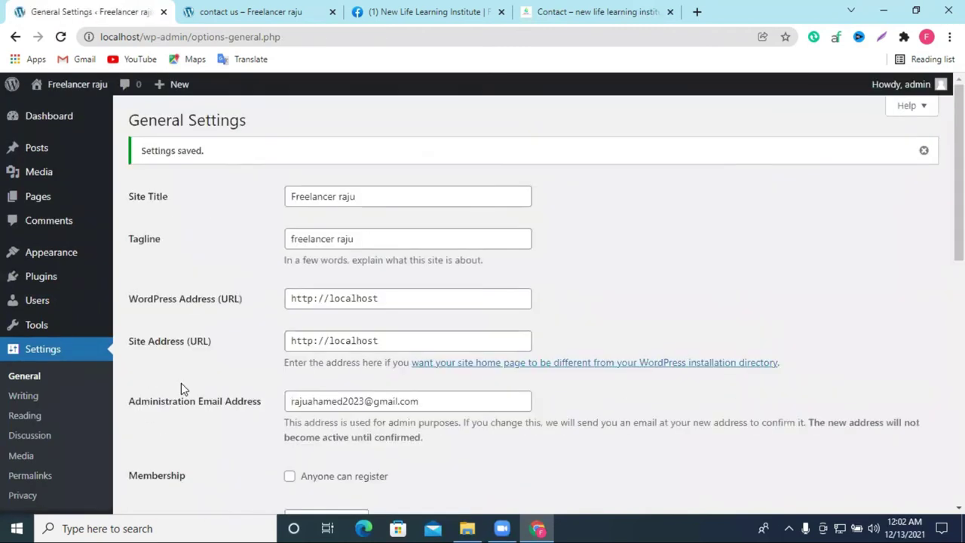
Step: Look over the Writing settings, then move to the Reading settings
left_click(30, 397)
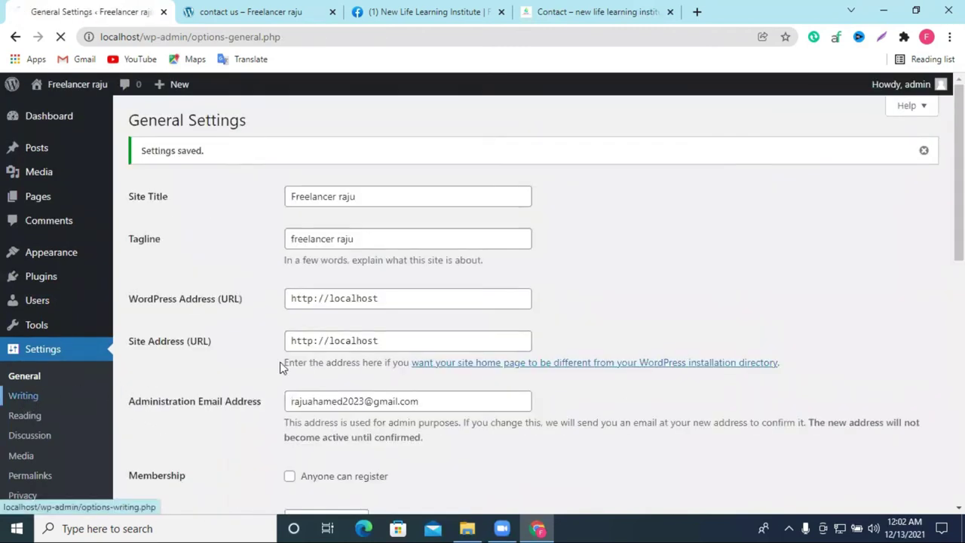
scroll(349, 336, "down", 1)
scroll(351, 311, "up", 1)
scroll(383, 291, "down", 3)
scroll(265, 148, "up", 3)
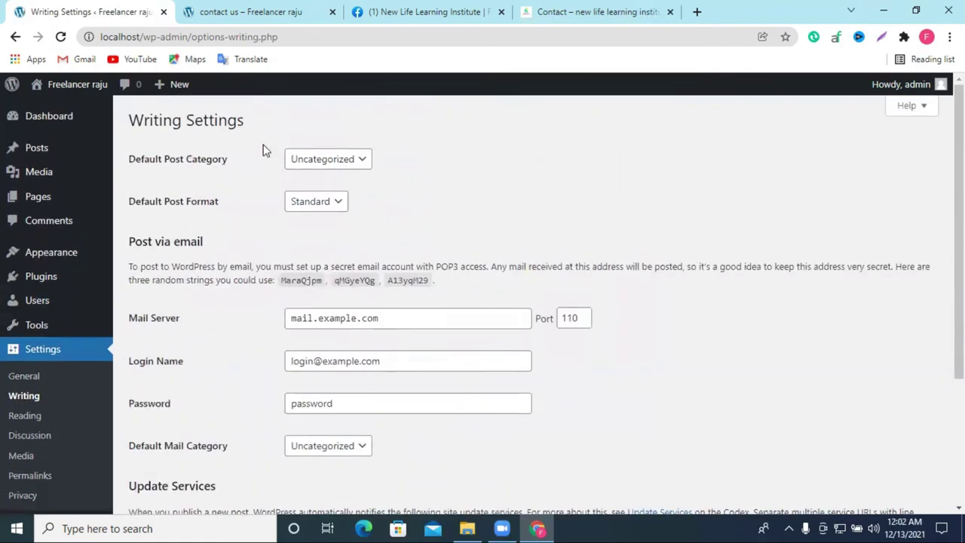
scroll(354, 349, "down", 1)
scroll(354, 349, "down", 1)
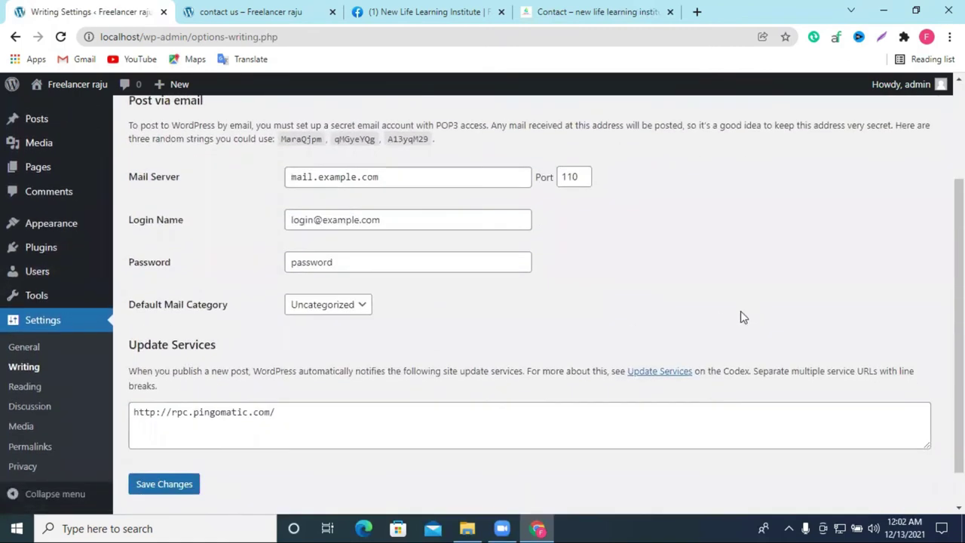
left_click(25, 391)
scroll(587, 346, "down", 1)
scroll(450, 354, "down", 1)
scroll(437, 368, "up", 2)
scroll(227, 398, "down", 2)
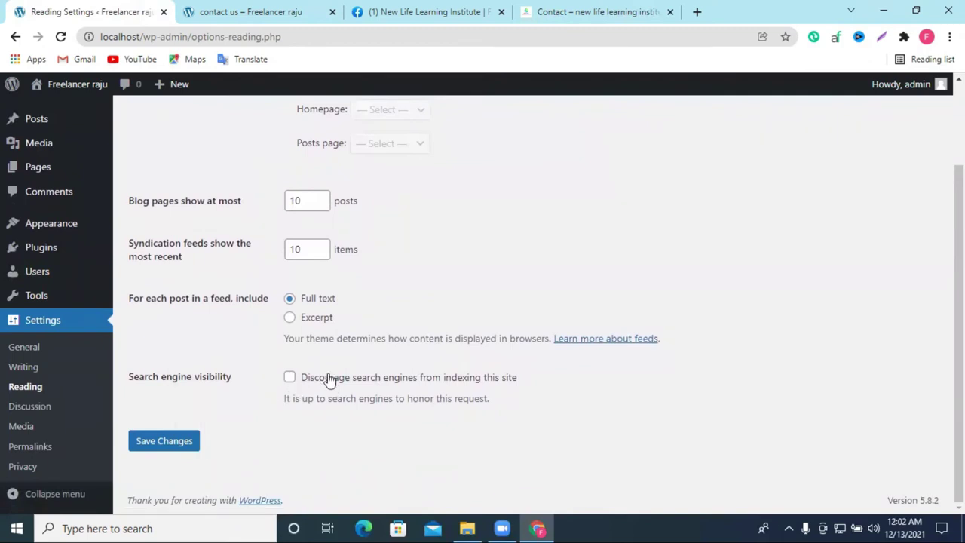
scroll(545, 370, "up", 2)
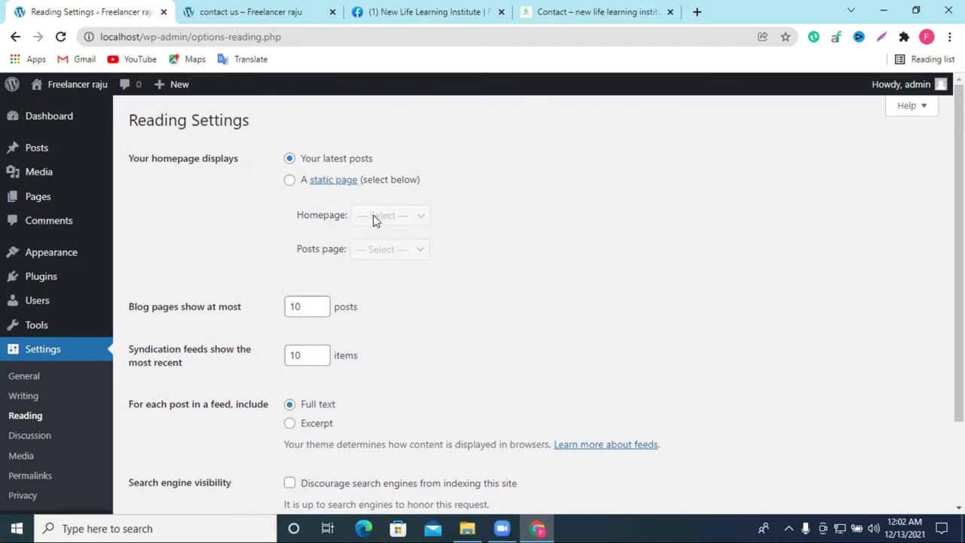
Step: Set a static homepage 'home' with 'blog' as the posts page and save
left_click(291, 180)
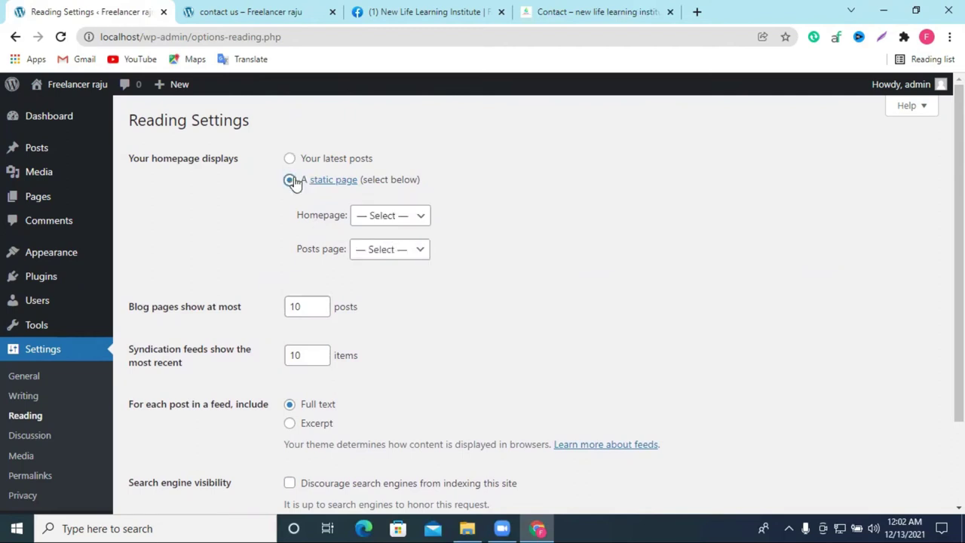
left_click(388, 220)
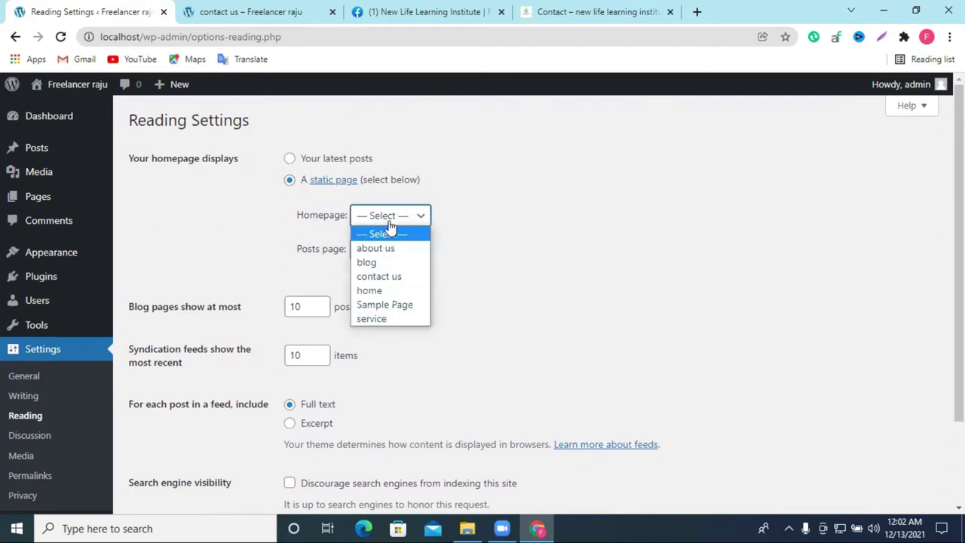
left_click(380, 291)
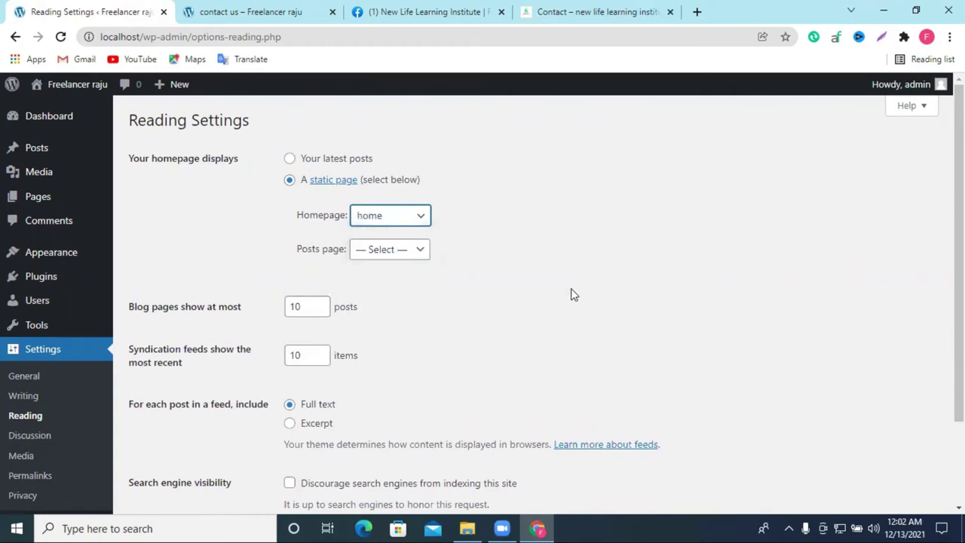
left_click(390, 255)
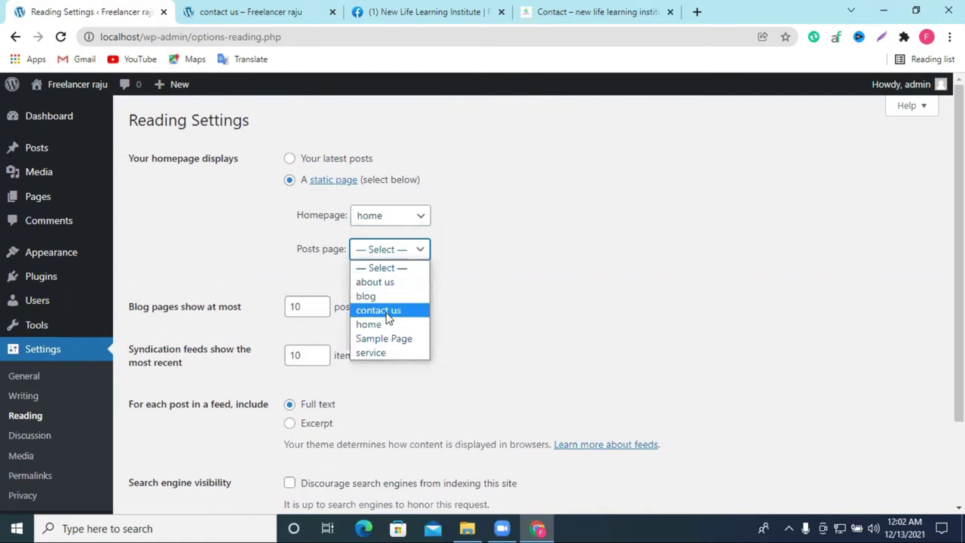
left_click(375, 296)
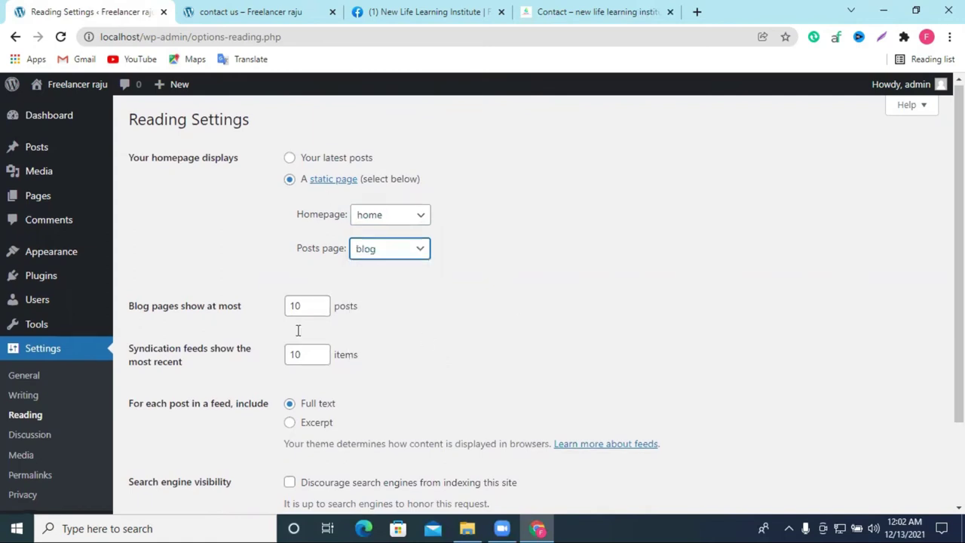
scroll(297, 330, "down", 3)
left_click(155, 452)
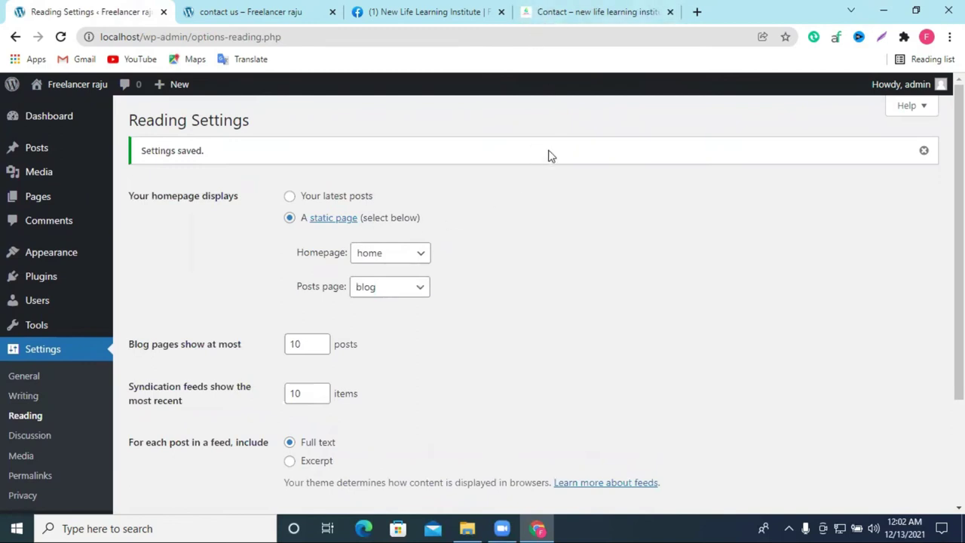
Step: Toggle the homepage display to latest posts and back to a static page
left_click(289, 196)
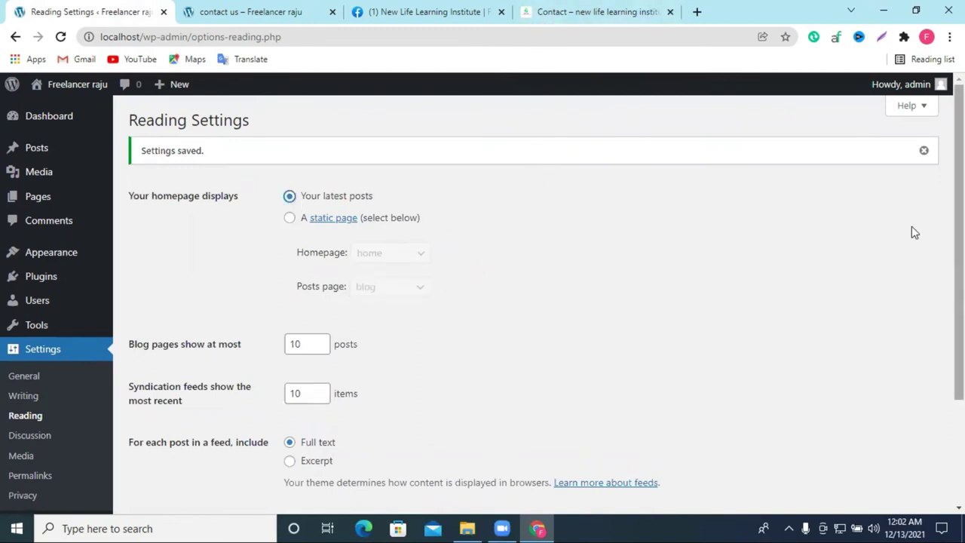
left_click(290, 218)
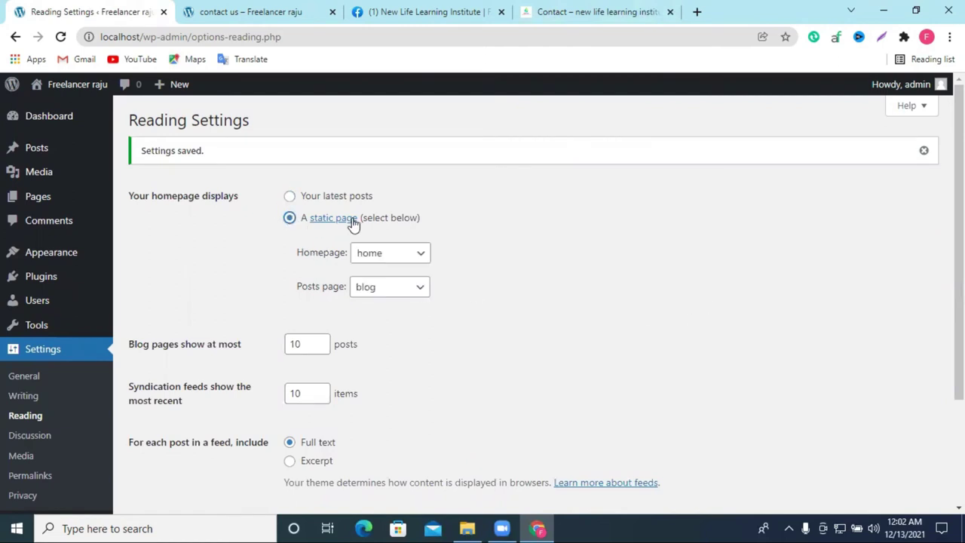
scroll(569, 239, "down", 3)
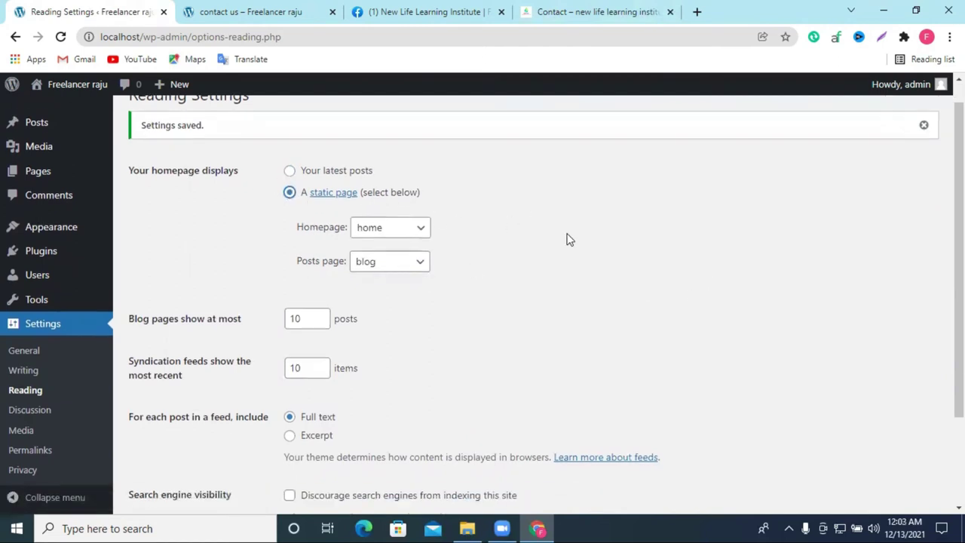
left_click(41, 412)
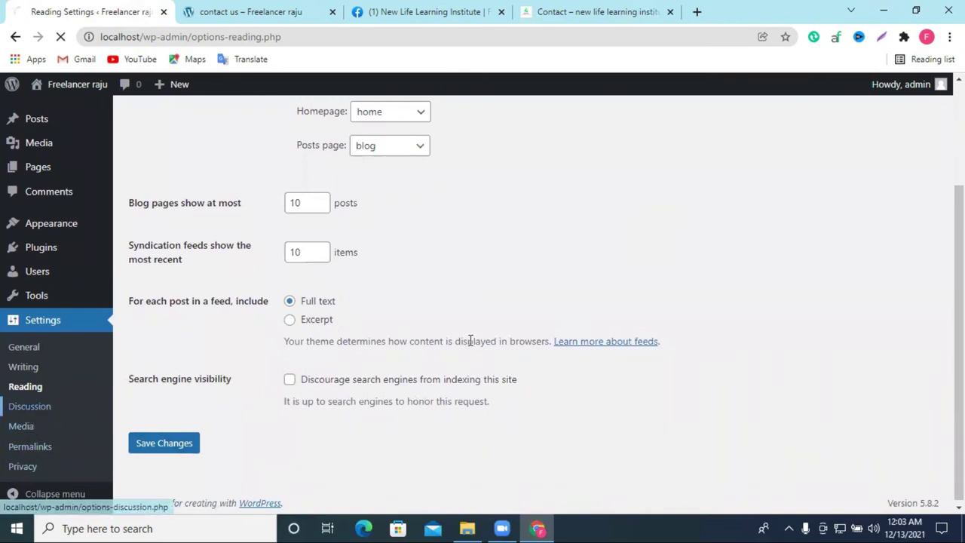
Step: Scroll through the Discussion settings options
scroll(452, 310, "down", 2)
scroll(441, 311, "down", 4)
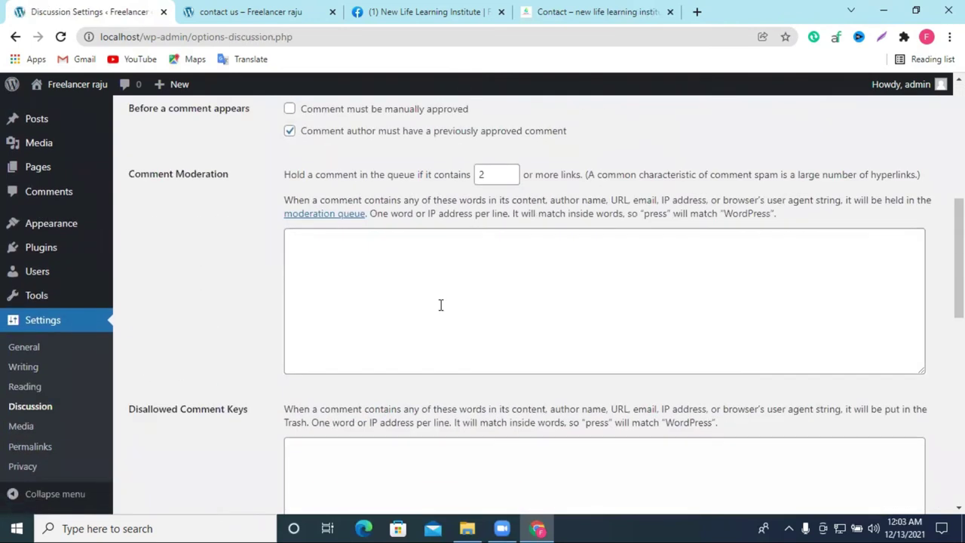
scroll(424, 243, "down", 10)
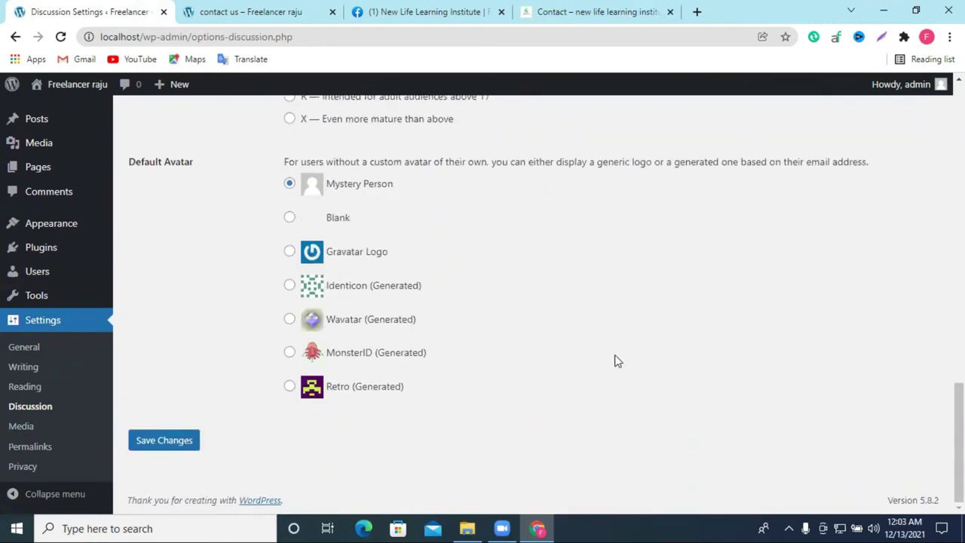
Step: Review the Media Settings image sizes
left_click(20, 428)
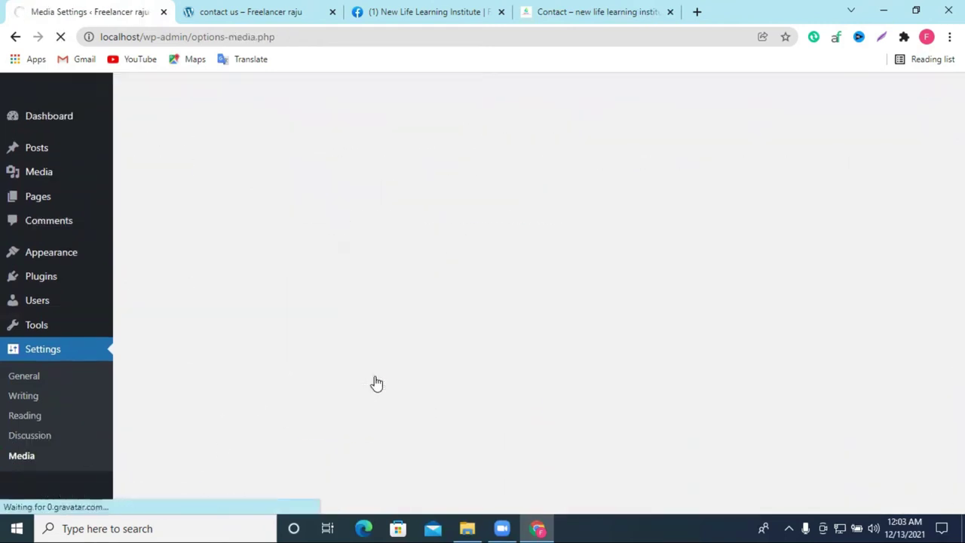
scroll(377, 383, "down", 2)
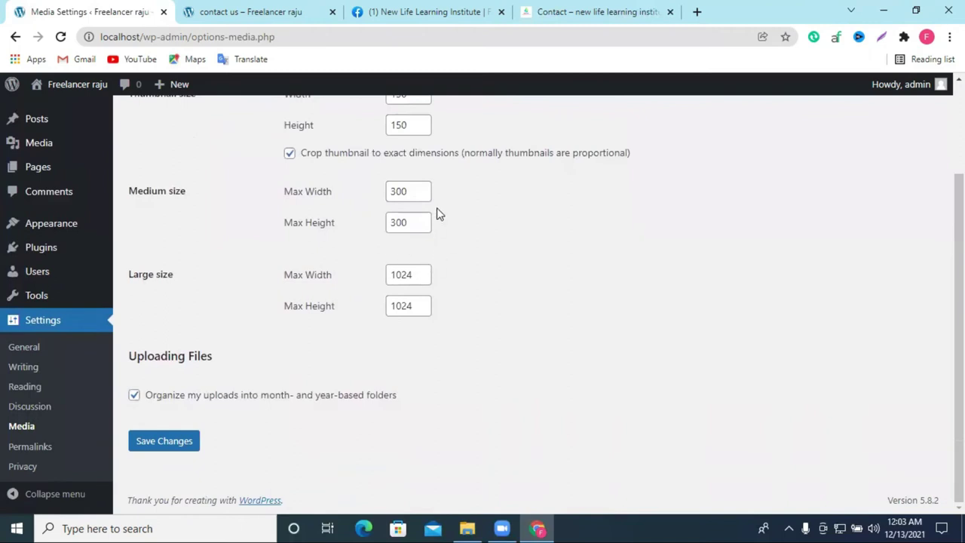
scroll(406, 164, "up", 2)
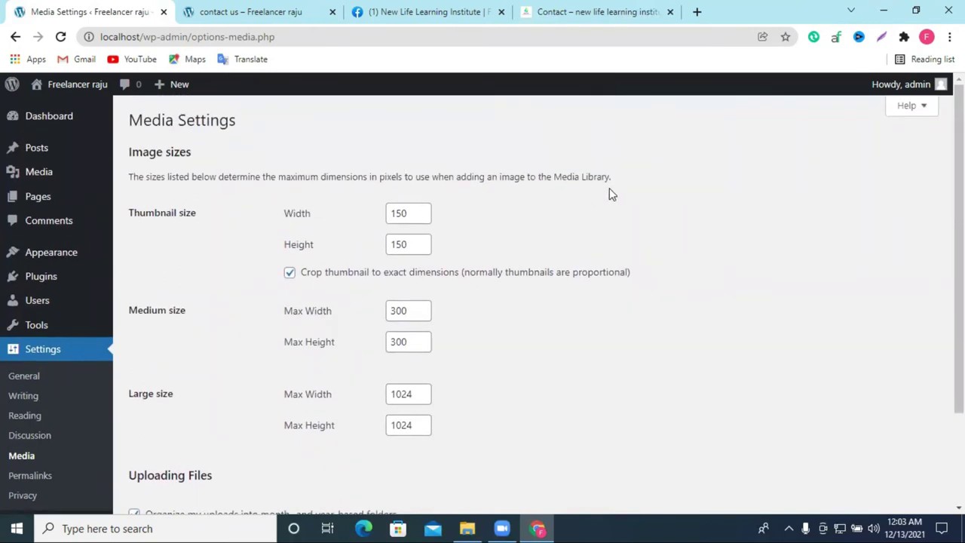
scroll(125, 439, "down", 1)
left_click(38, 445)
Step: Examine the permalink example addresses and the custom structure text
scroll(474, 366, "down", 2)
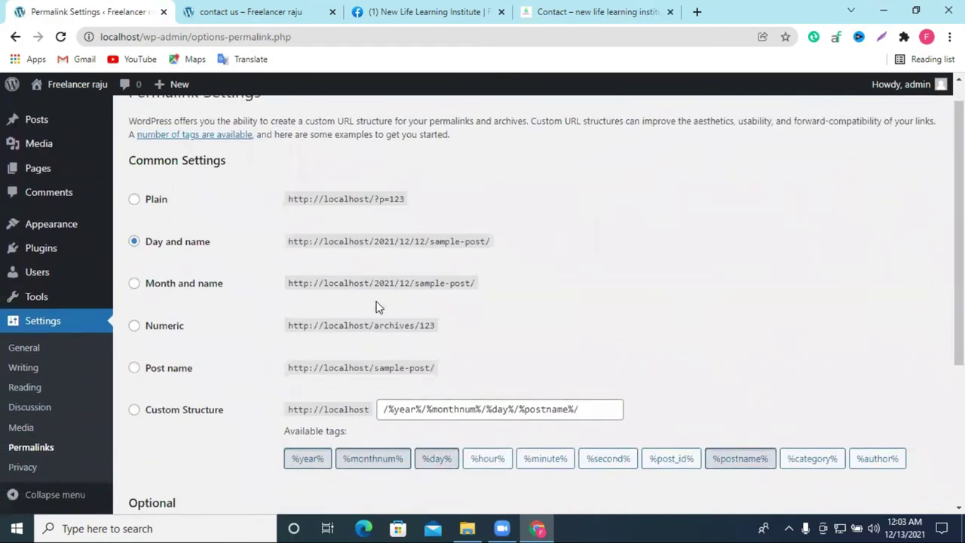
scroll(334, 300, "down", 2)
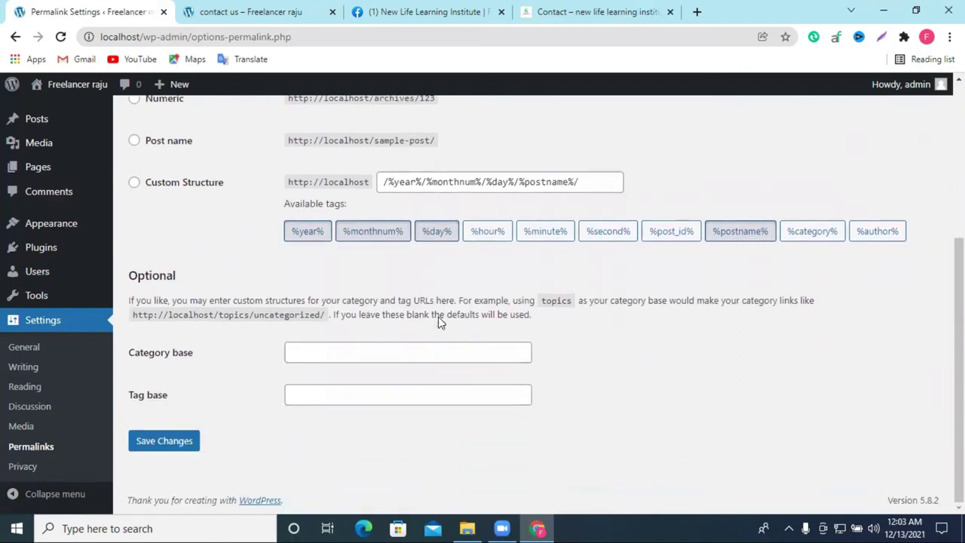
scroll(399, 353, "up", 4)
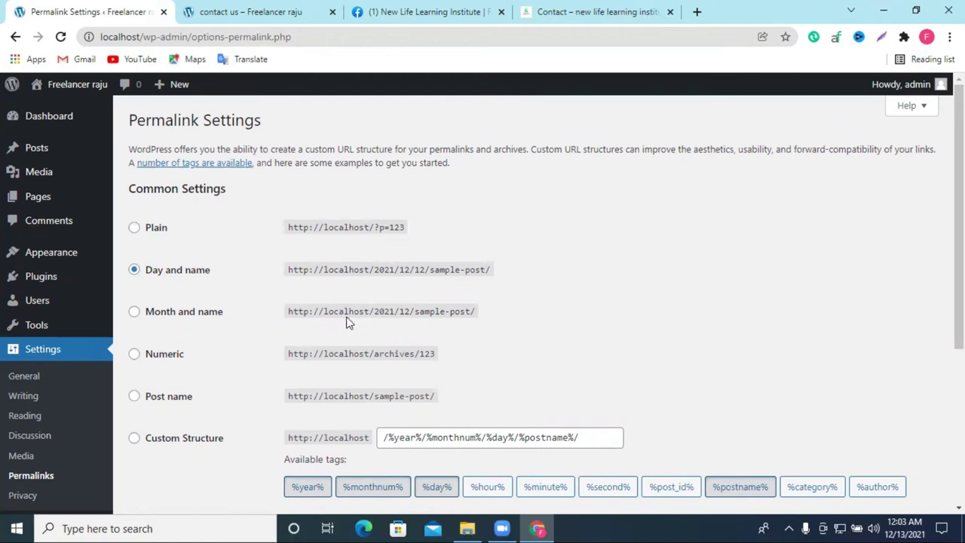
left_click_drag(326, 227, 367, 226)
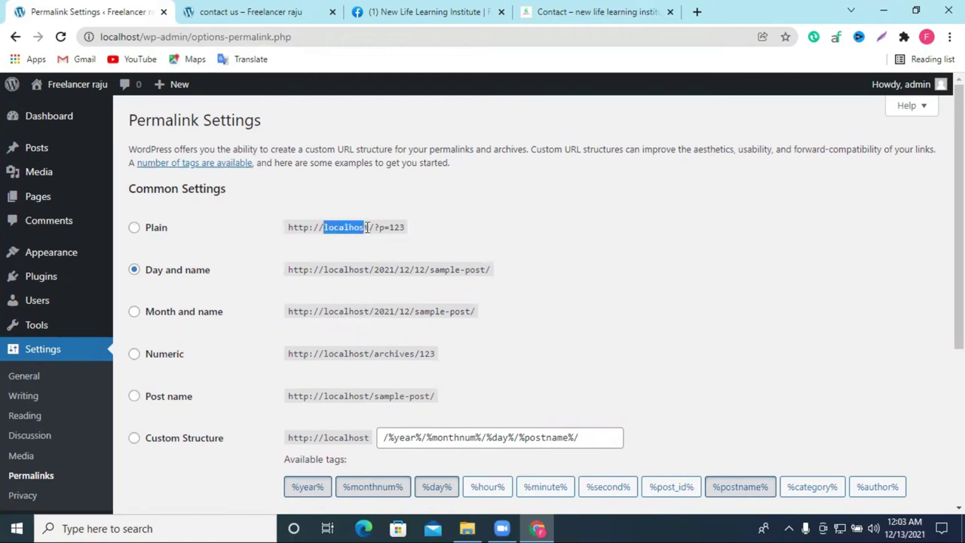
left_click(550, 244)
left_click_drag(369, 227, 419, 235)
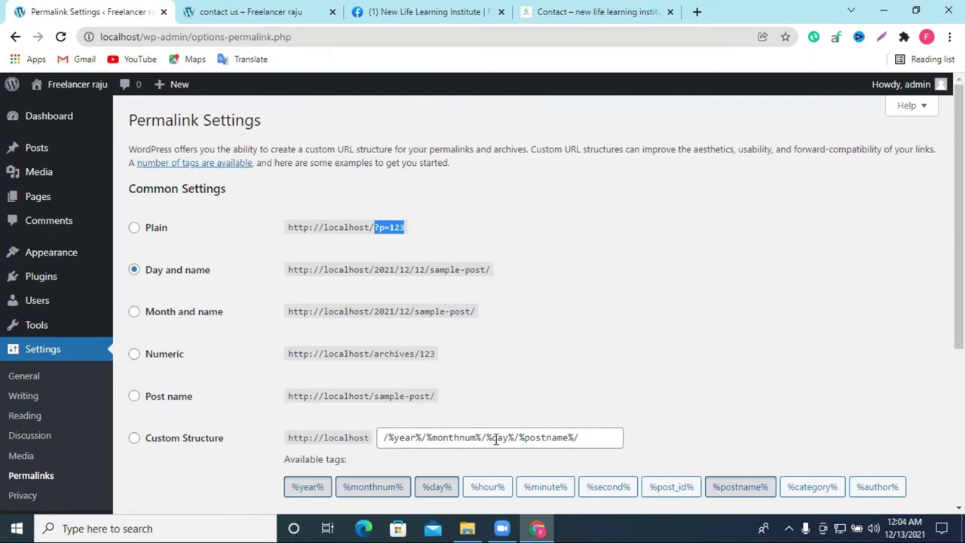
left_click_drag(473, 440, 563, 438)
left_click(606, 377)
scroll(549, 379, "down", 1)
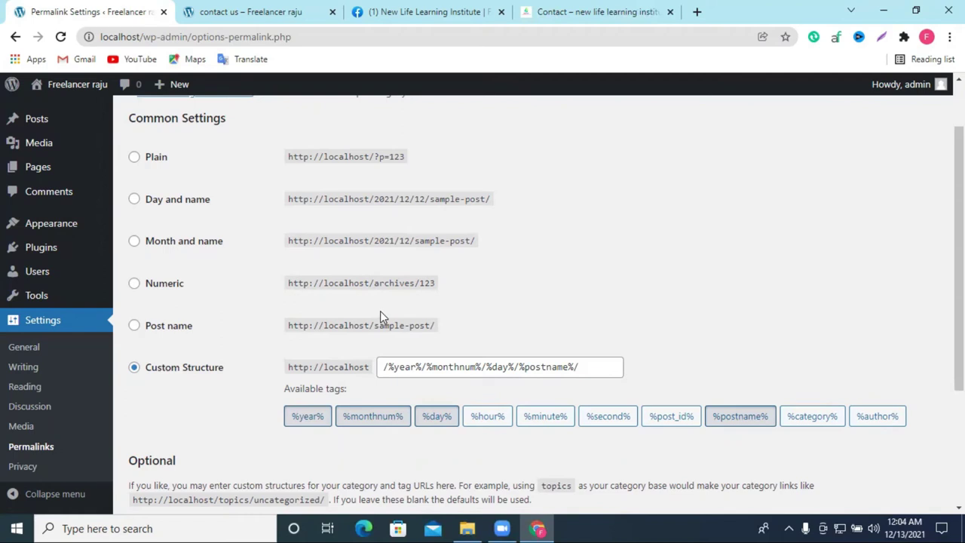
Step: Select the Post name structure so the custom field reads /%postname%/
left_click(156, 330)
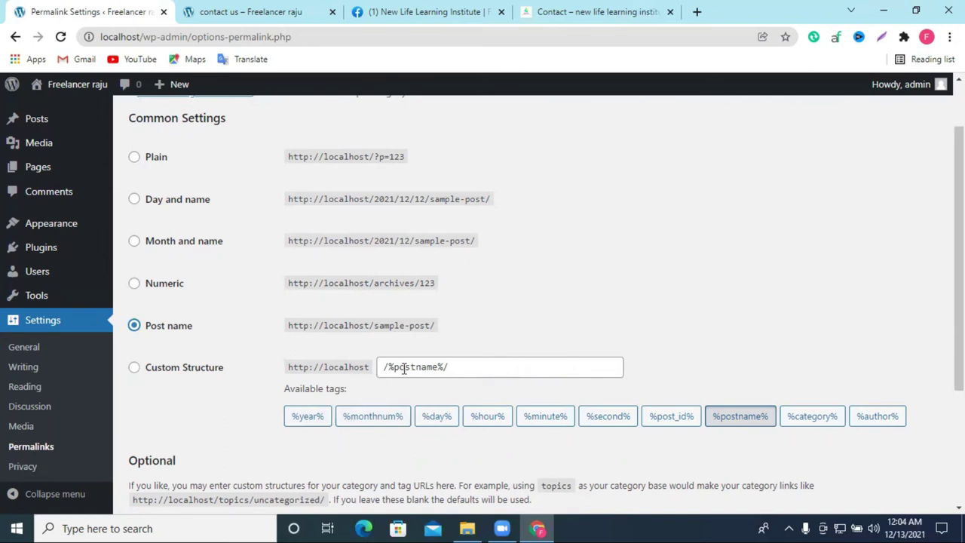
left_click_drag(404, 367, 437, 368)
scroll(438, 367, "down", 1)
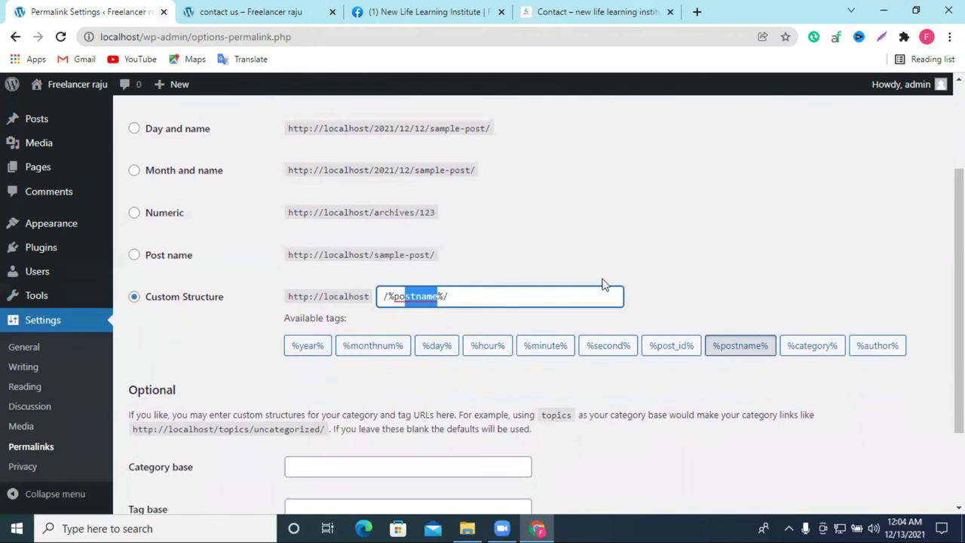
scroll(603, 284, "down", 2)
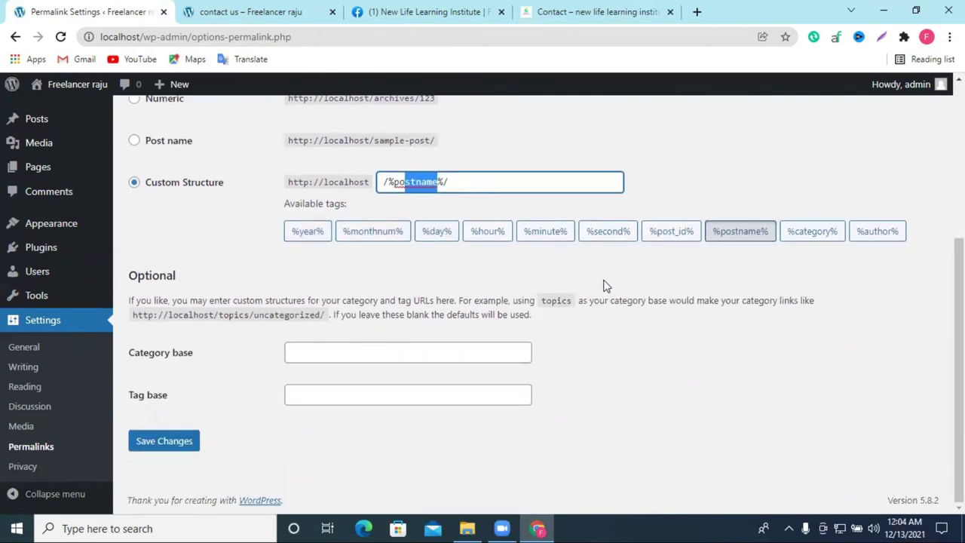
scroll(603, 287, "up", 2)
left_click(422, 12)
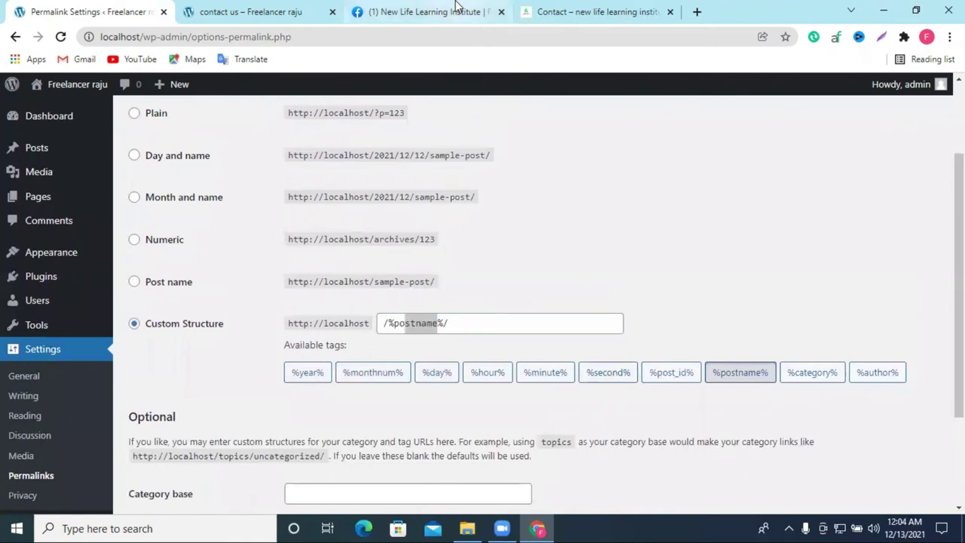
left_click(612, 10)
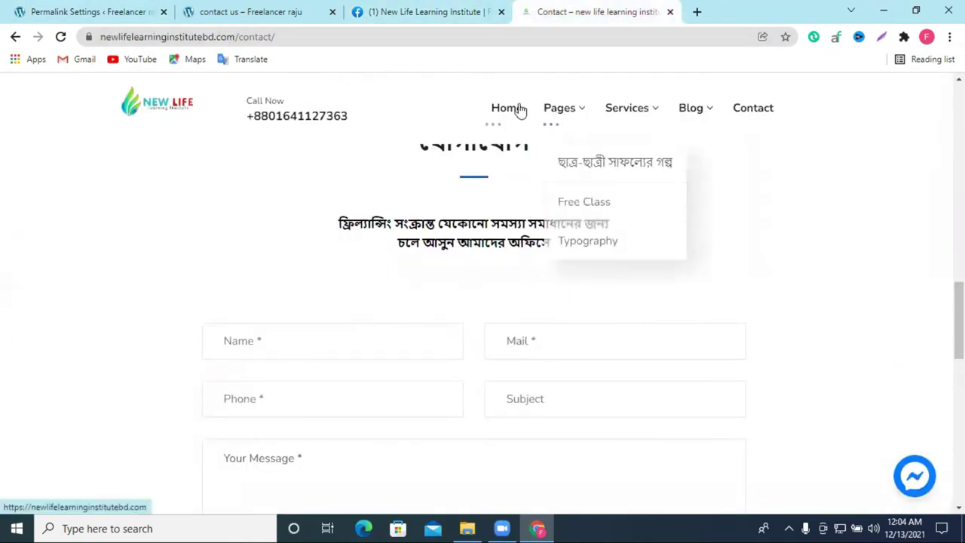
mouse_move(620, 115)
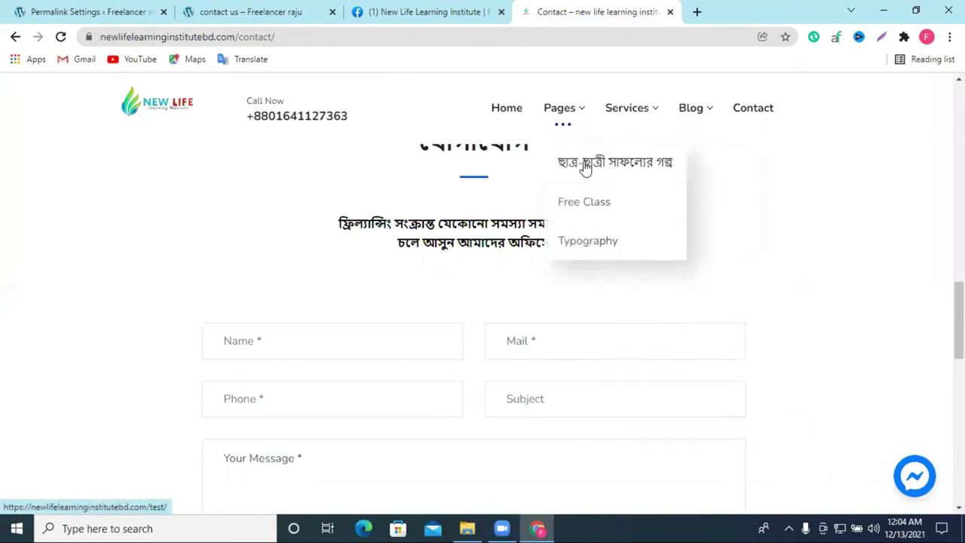
left_click(586, 202)
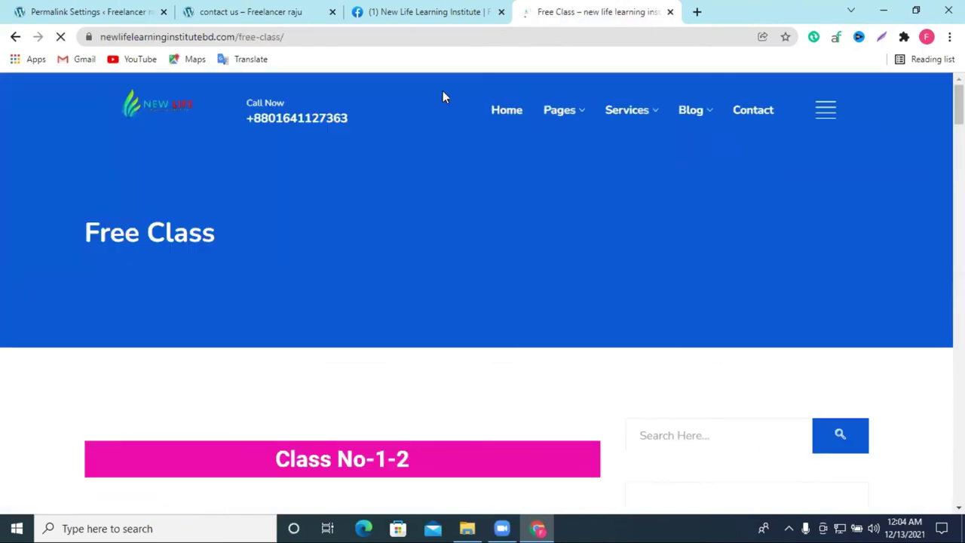
left_click(254, 11)
scroll(324, 301, "down", 3)
scroll(325, 302, "up", 3)
scroll(561, 274, "down", 10)
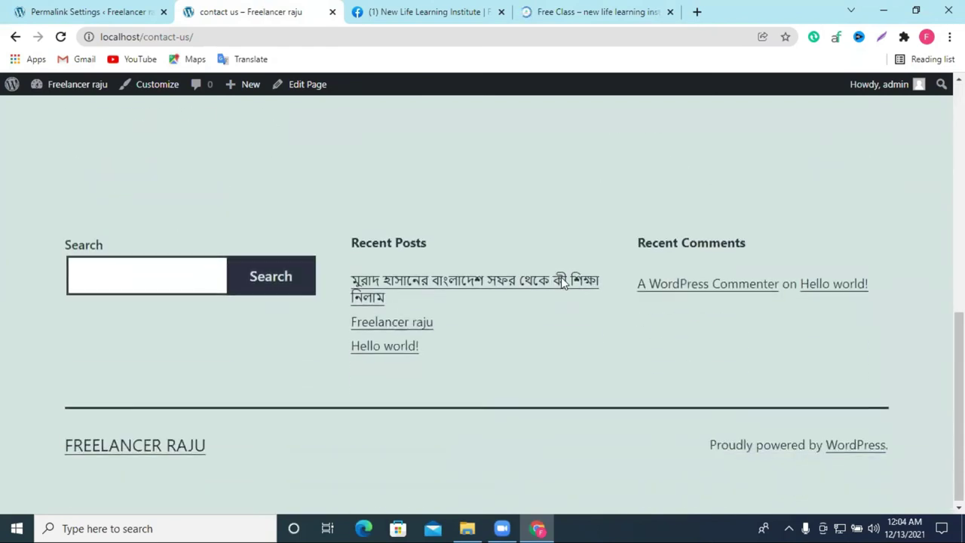
left_click(417, 290)
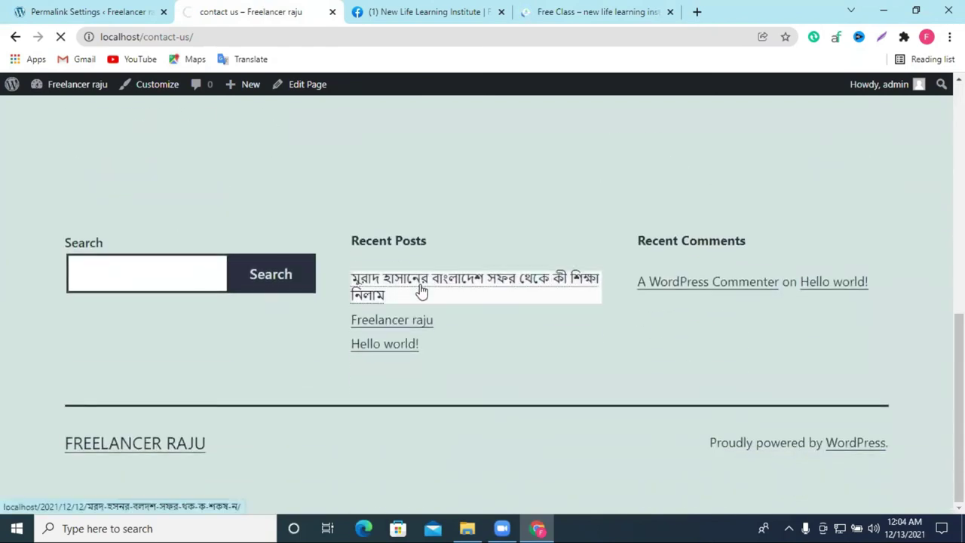
left_click_drag(197, 36, 373, 40)
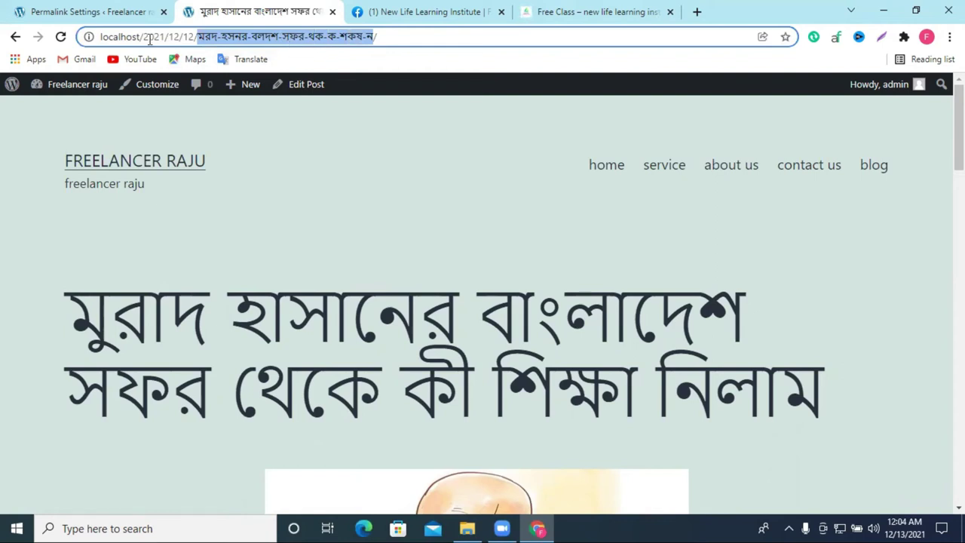
left_click_drag(143, 38, 194, 37)
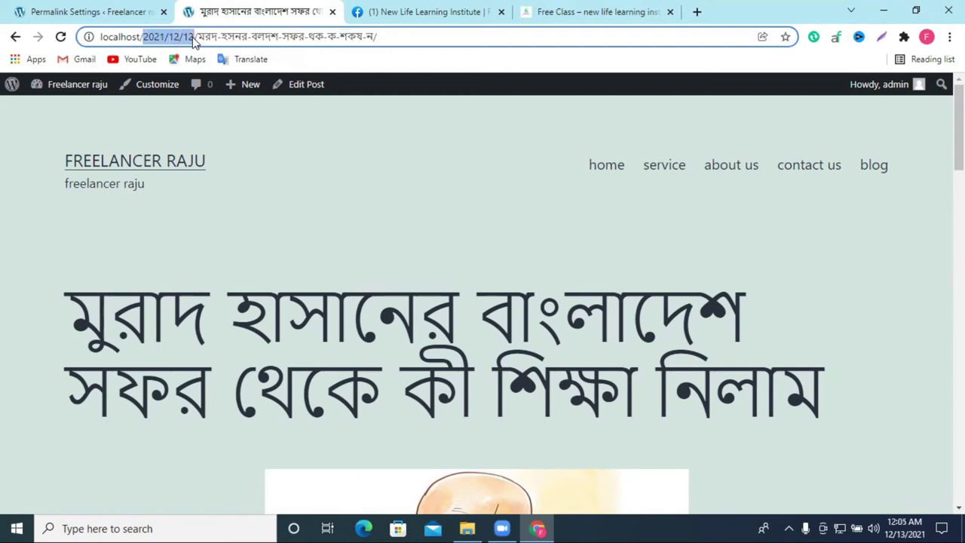
left_click(106, 11)
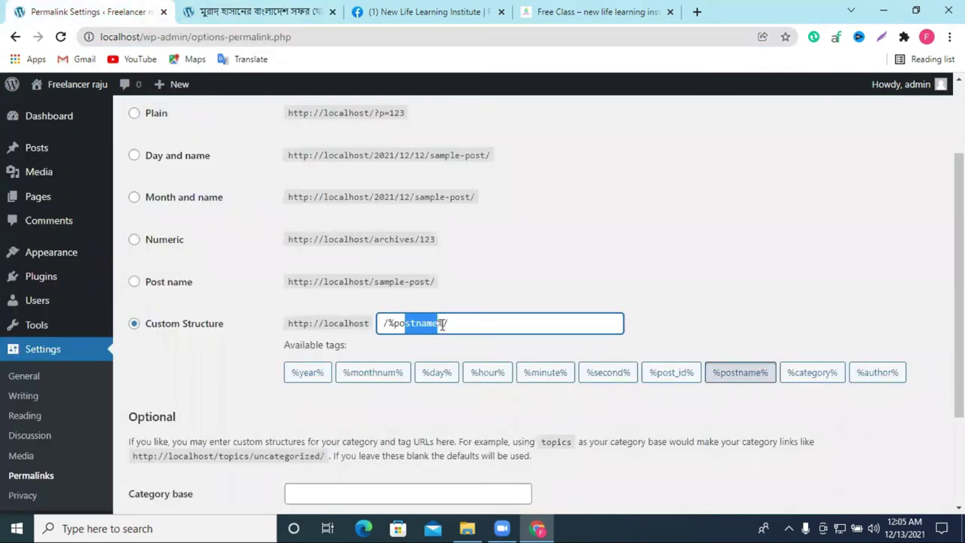
Step: Choose the Post name permalink structure (/%postname%/) and save the changes
left_click(401, 332)
left_click_drag(400, 327, 425, 326)
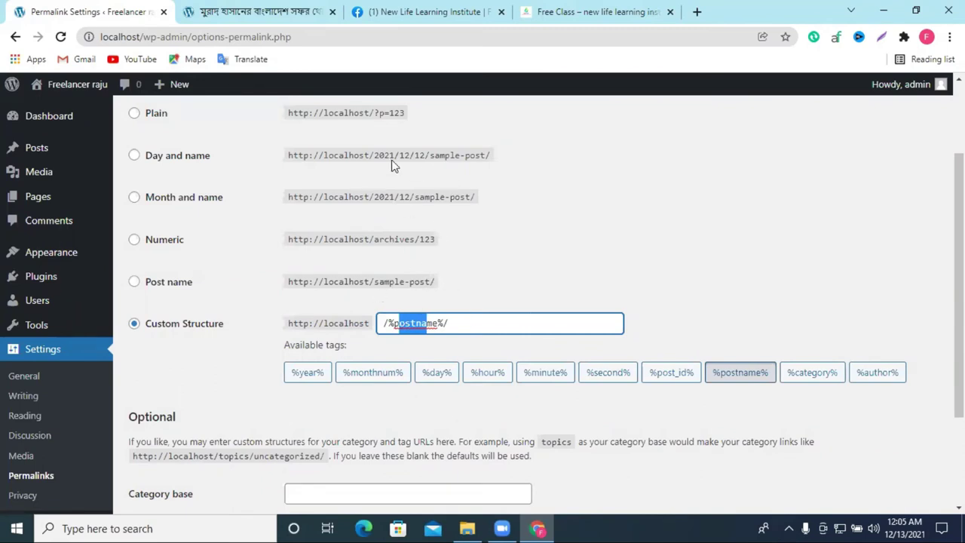
left_click(137, 156)
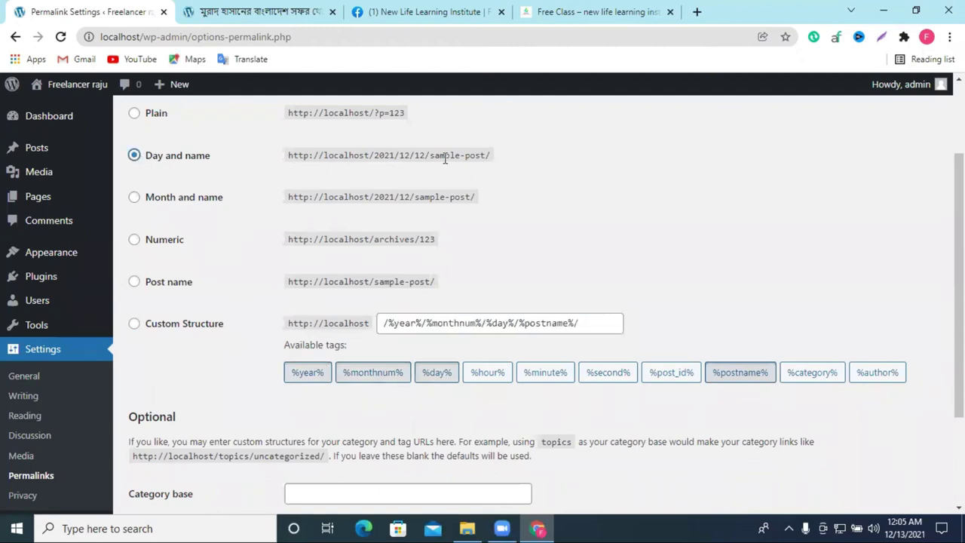
left_click(136, 284)
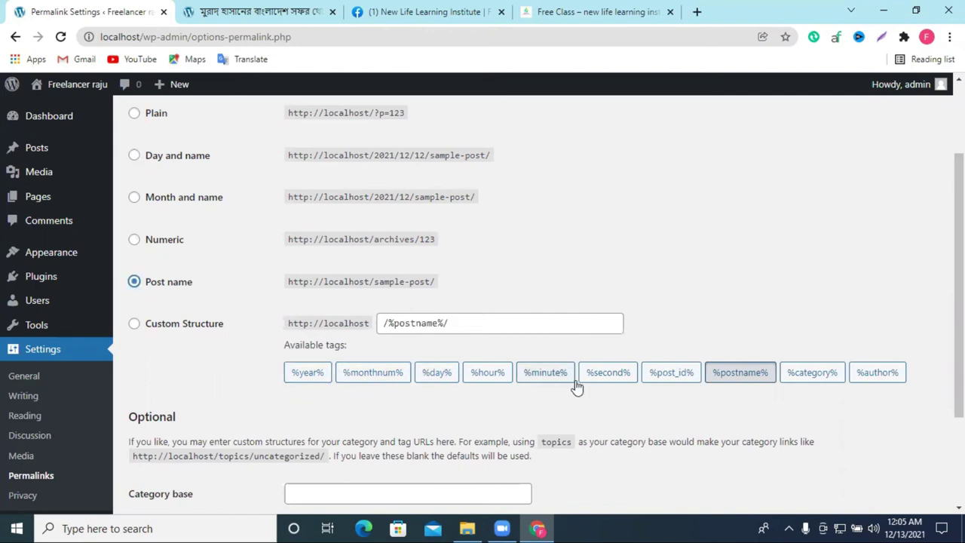
scroll(433, 352, "down", 2)
left_click(184, 452)
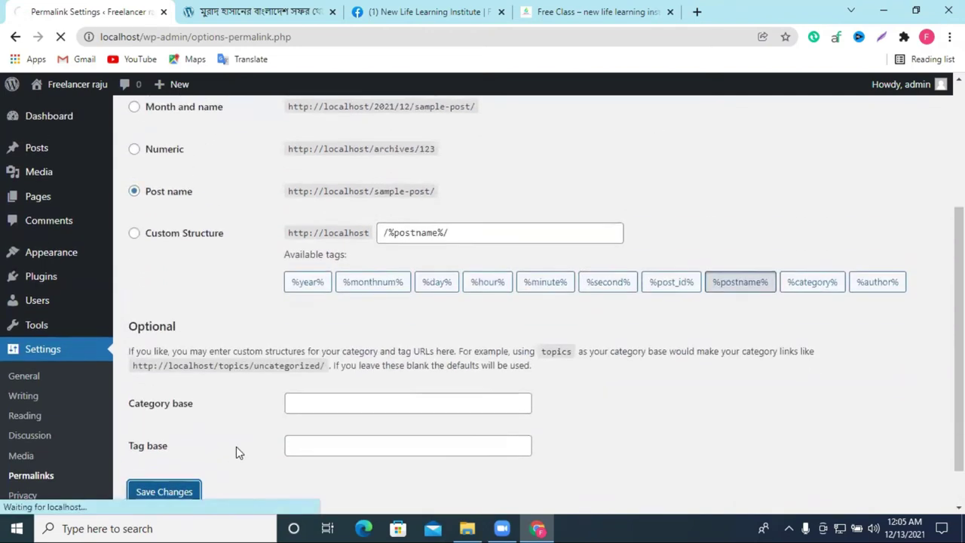
left_click(36, 148)
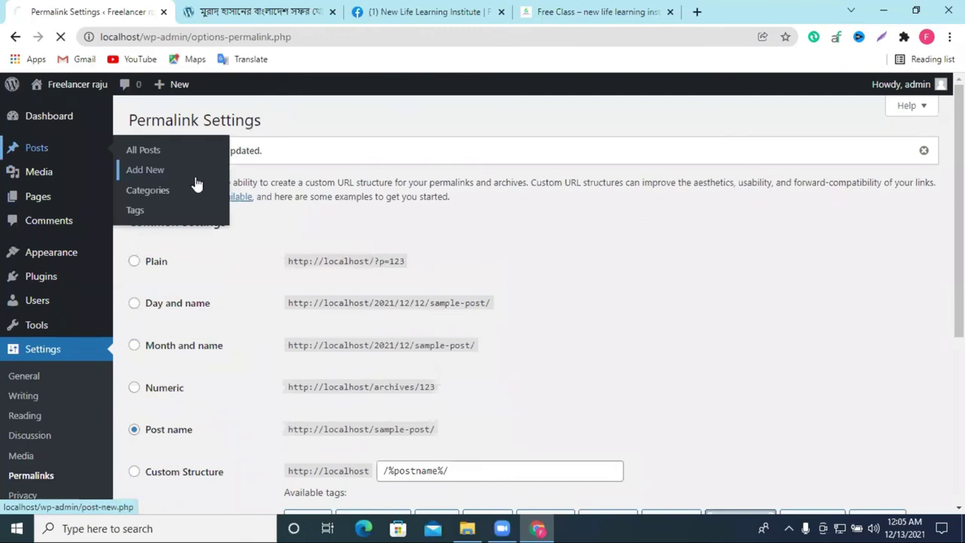
Step: Create a new post and paste 'Primary menu' as its title
left_click(196, 120)
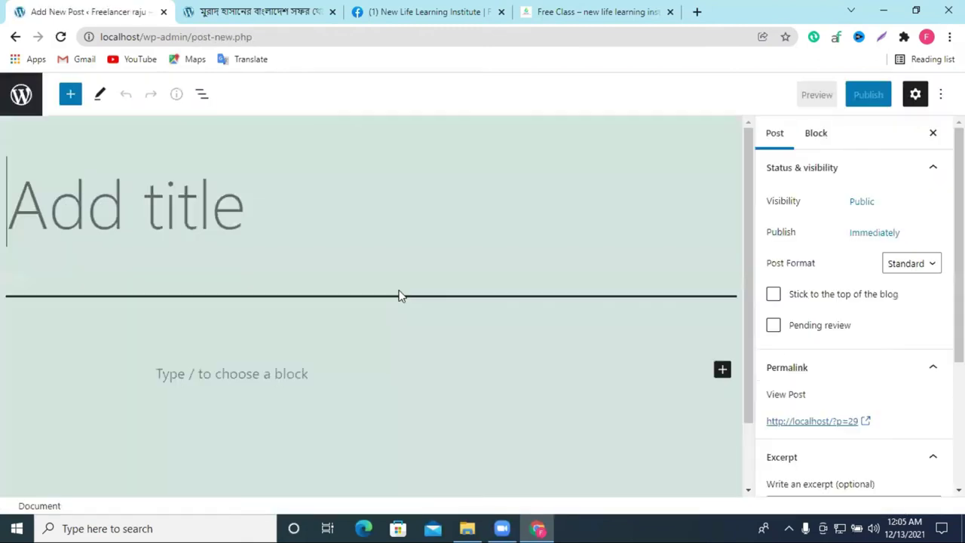
right_click(198, 222)
left_click(249, 323)
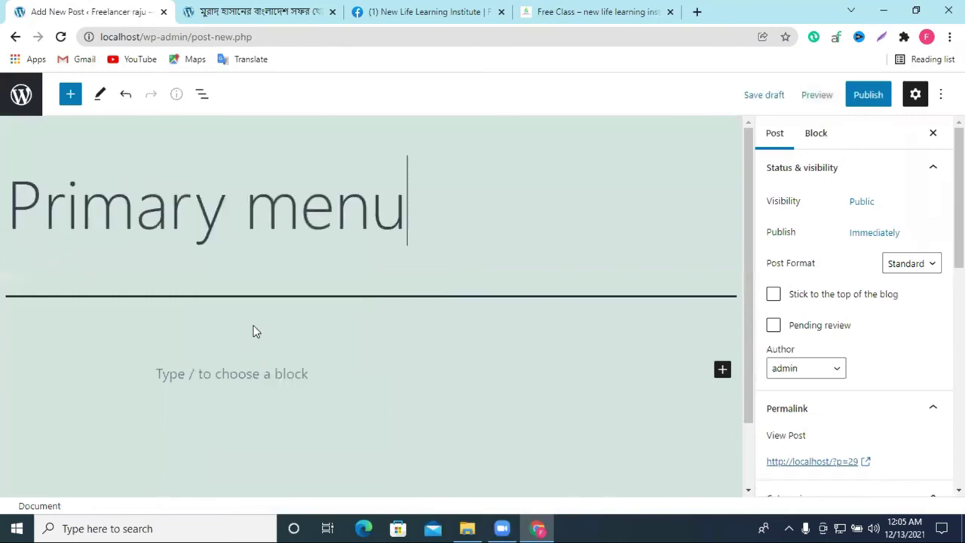
left_click(213, 374)
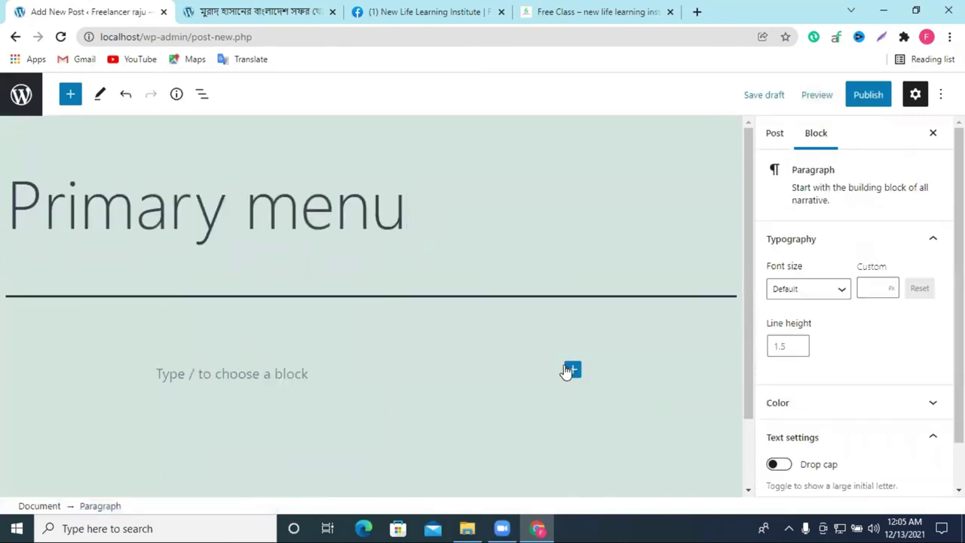
left_click(571, 369)
left_click(653, 227)
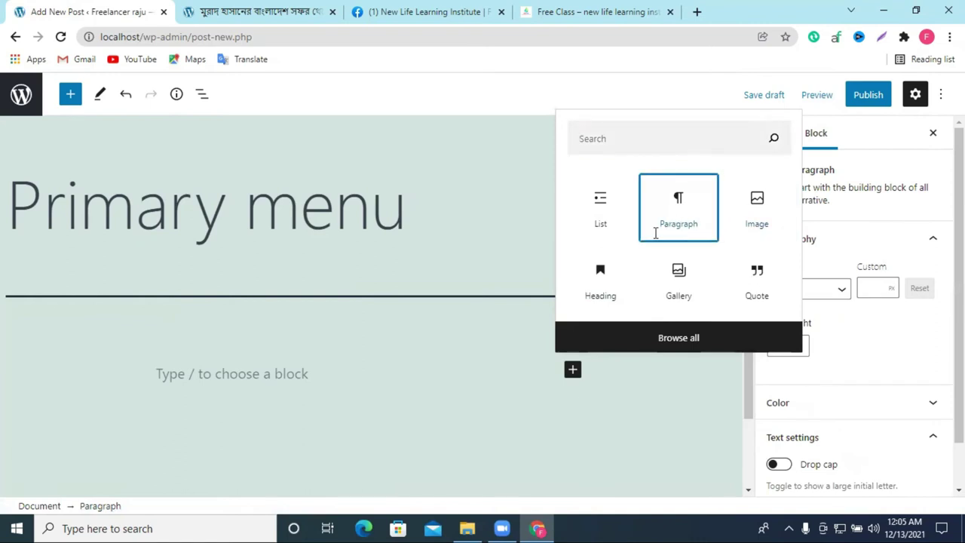
Step: Copy the five-item category list from the reference site's Free Class page into the post body
left_click(553, 7)
scroll(392, 316, "down", 6)
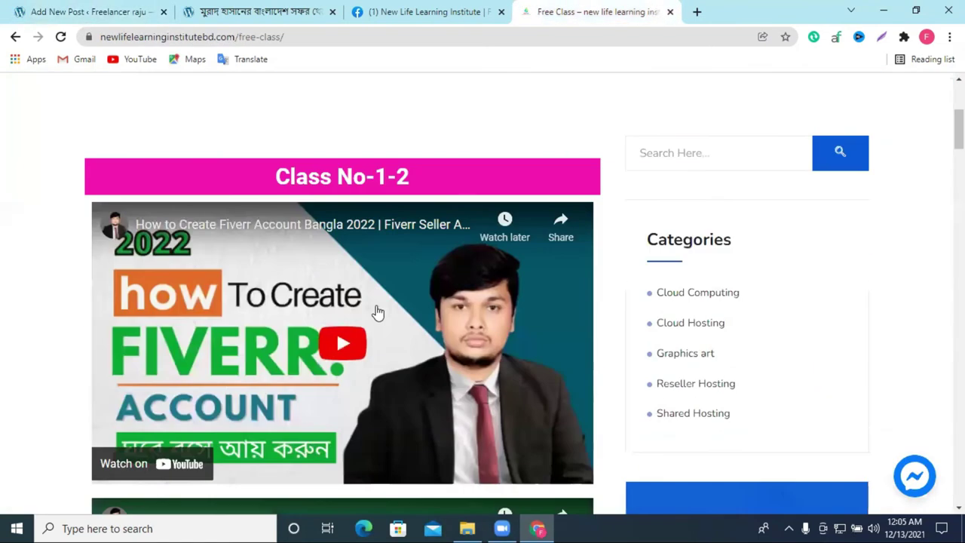
scroll(392, 312, "down", 1)
left_click_drag(735, 213, 654, 83)
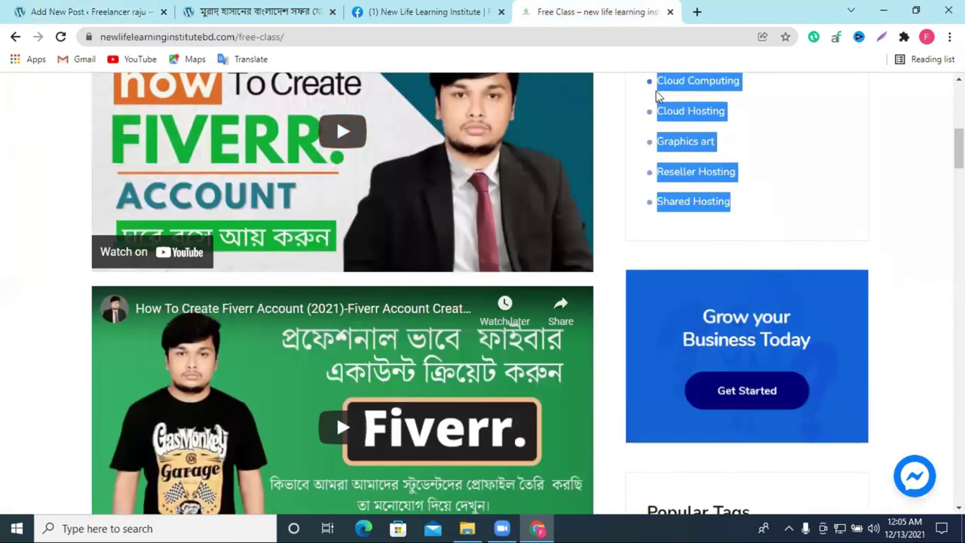
right_click(645, 105)
left_click(667, 115)
left_click(121, 11)
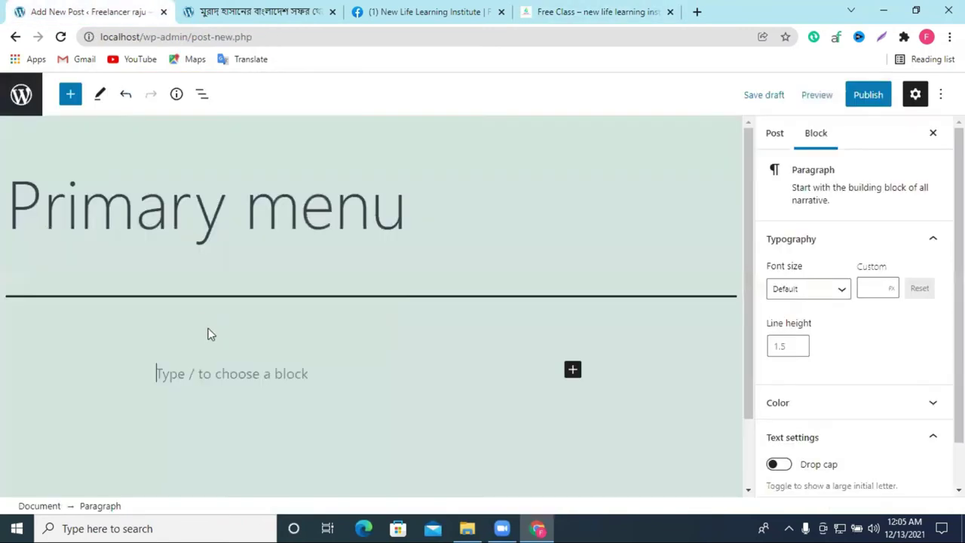
right_click(193, 366)
left_click(226, 251)
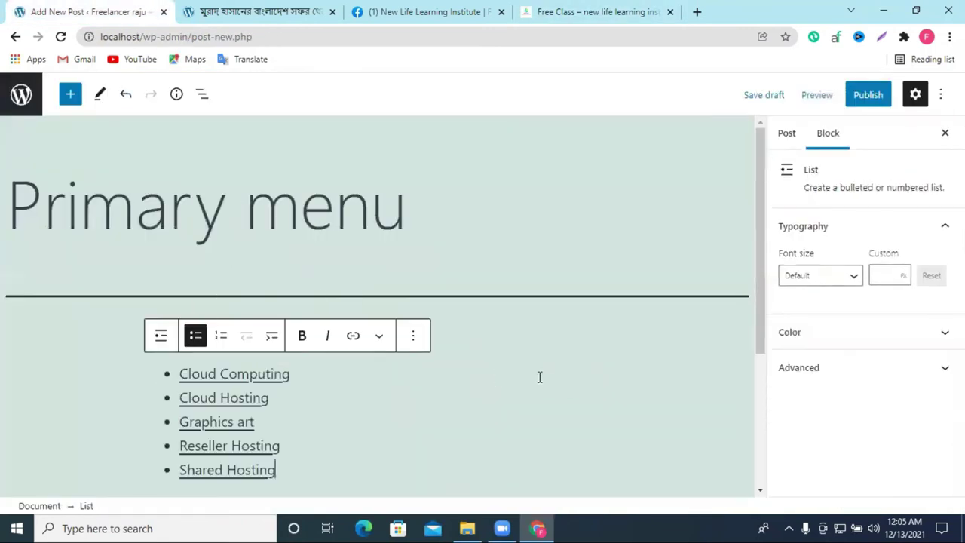
Step: Add an Image block below the list and upload the amazing-fanart picture into it
scroll(317, 381, "down", 3)
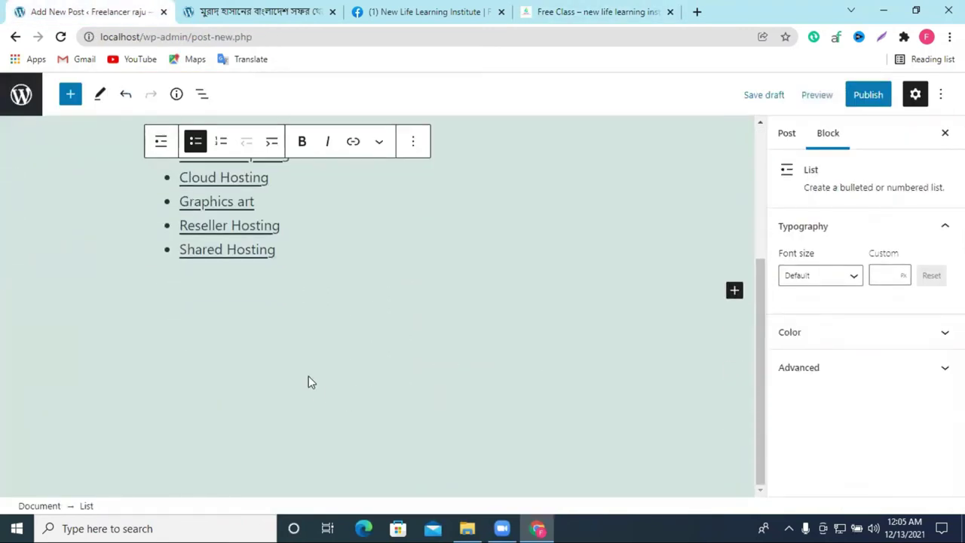
left_click(734, 289)
left_click(694, 169)
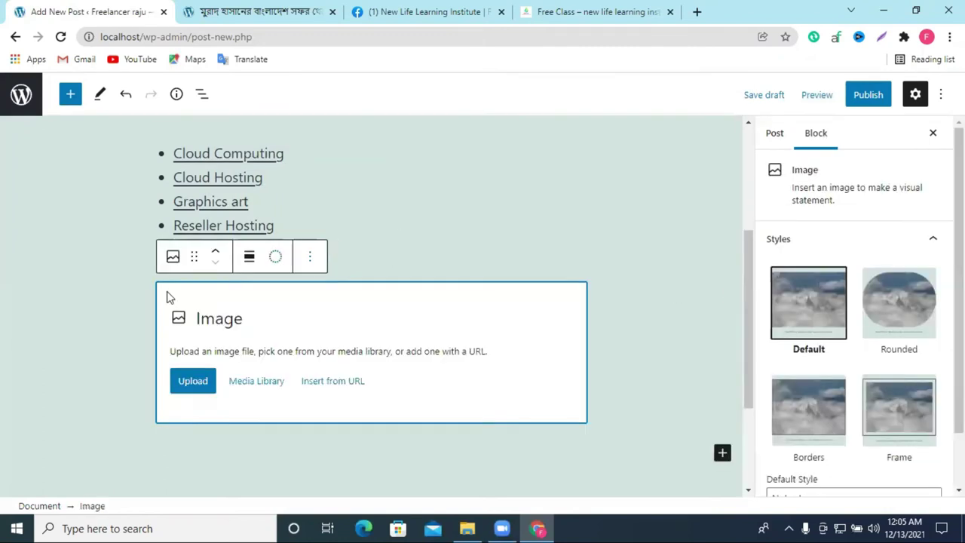
left_click(189, 379)
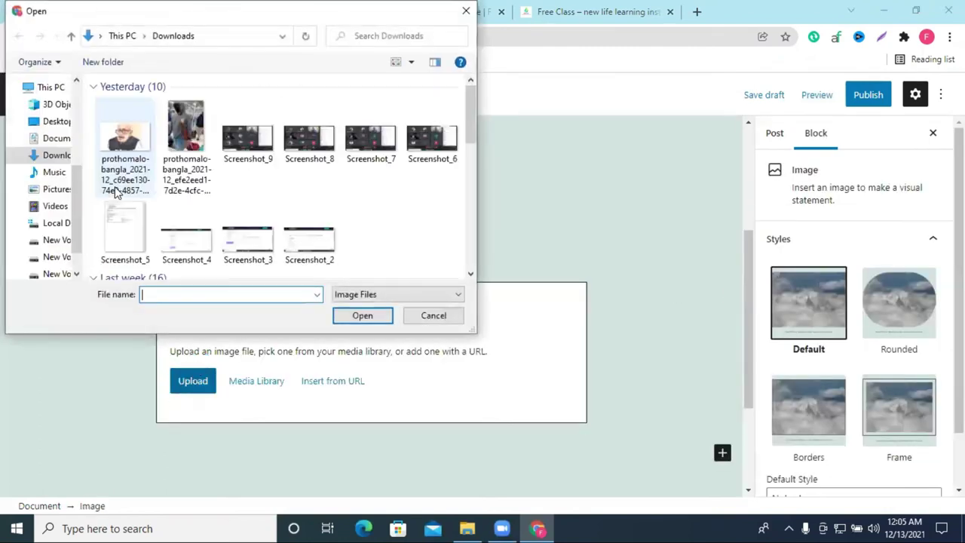
scroll(229, 217, "down", 3)
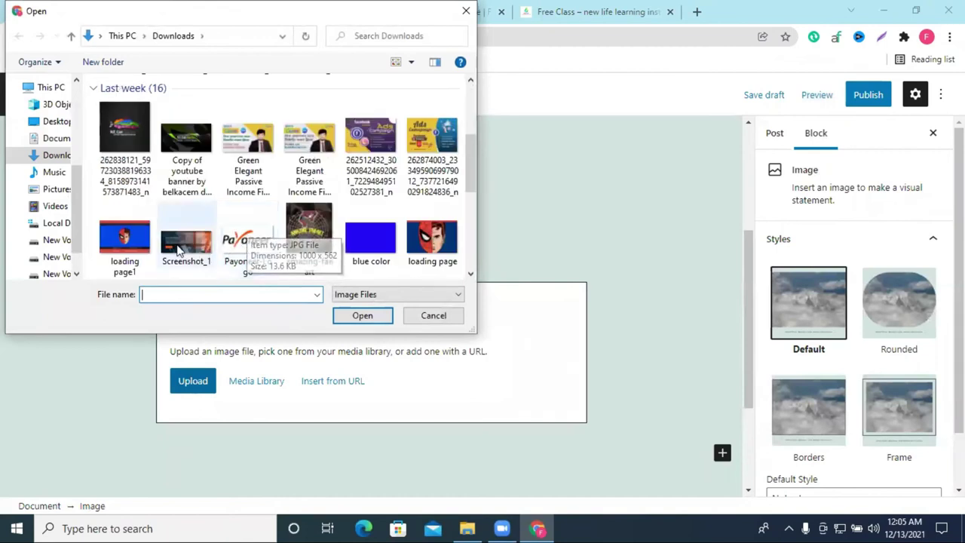
left_click(309, 239)
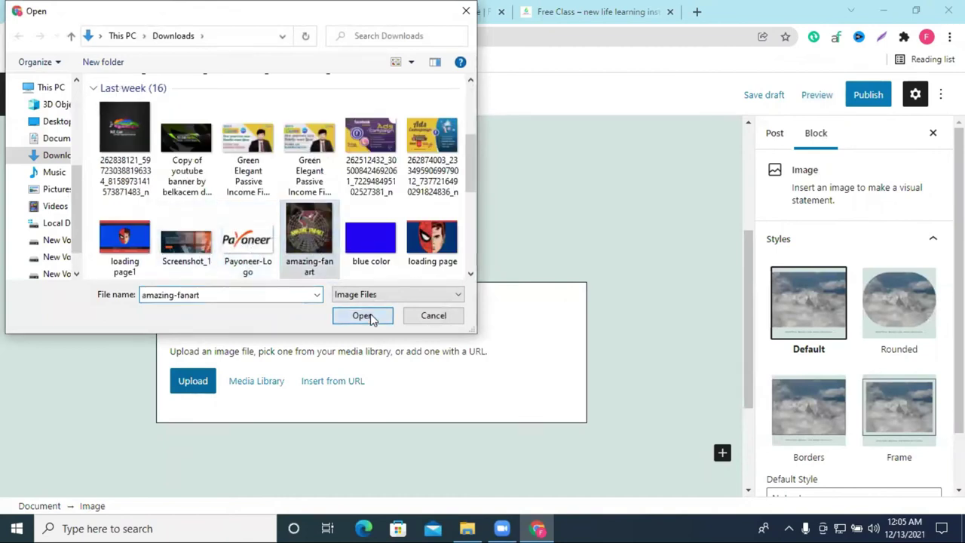
left_click(360, 315)
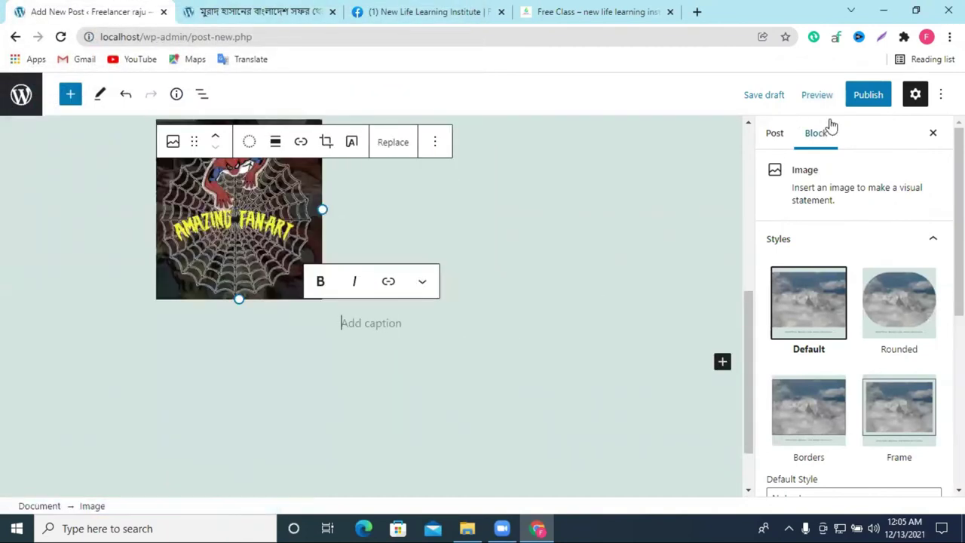
Step: Publish the Primary menu post and open it on the live site
left_click(867, 94)
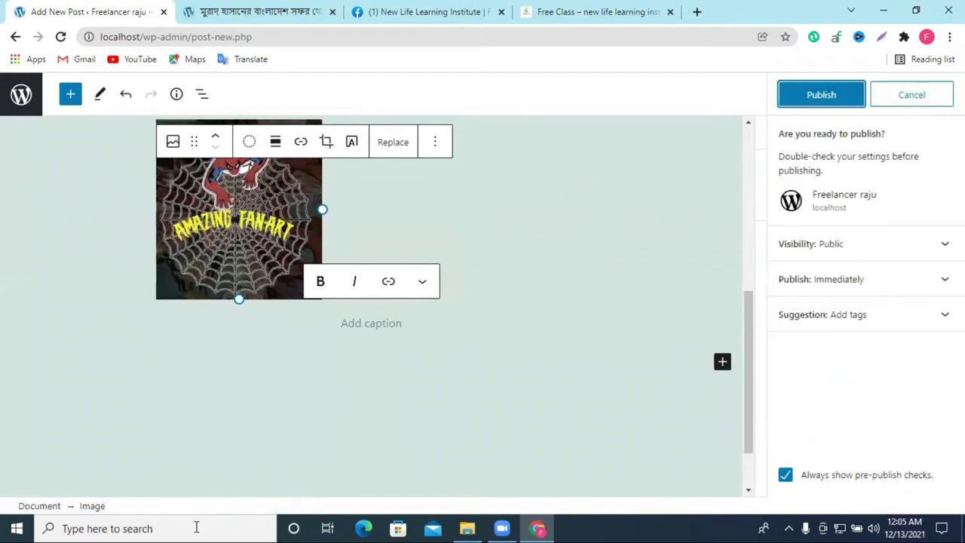
left_click(832, 104)
scroll(400, 367, "up", 5)
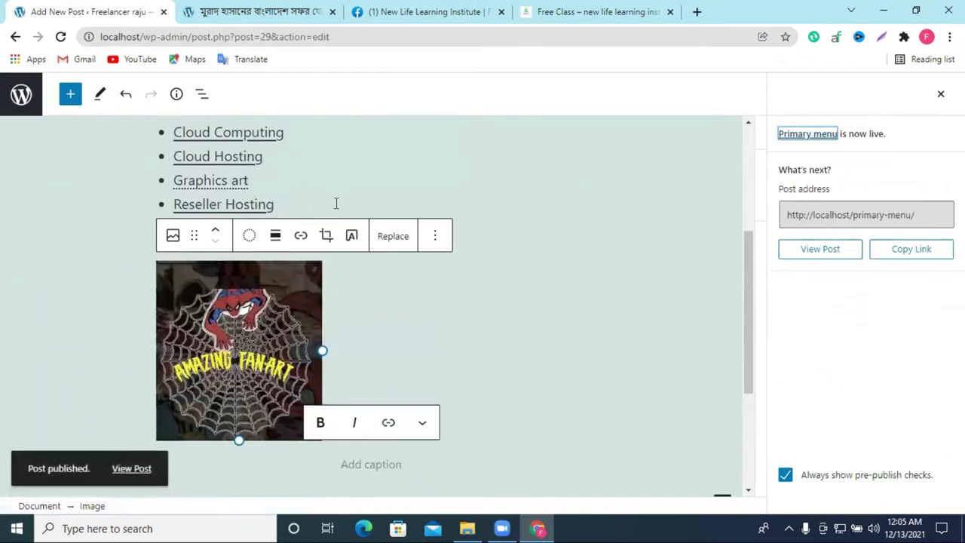
left_click(820, 257)
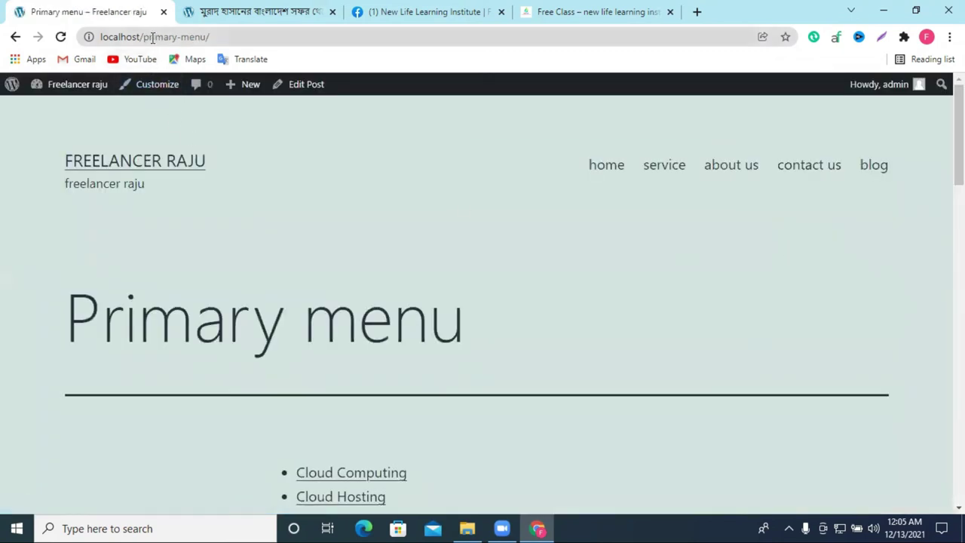
Step: Check the post's localhost/primary-menu/ address, then go back to the post list
left_click(146, 37)
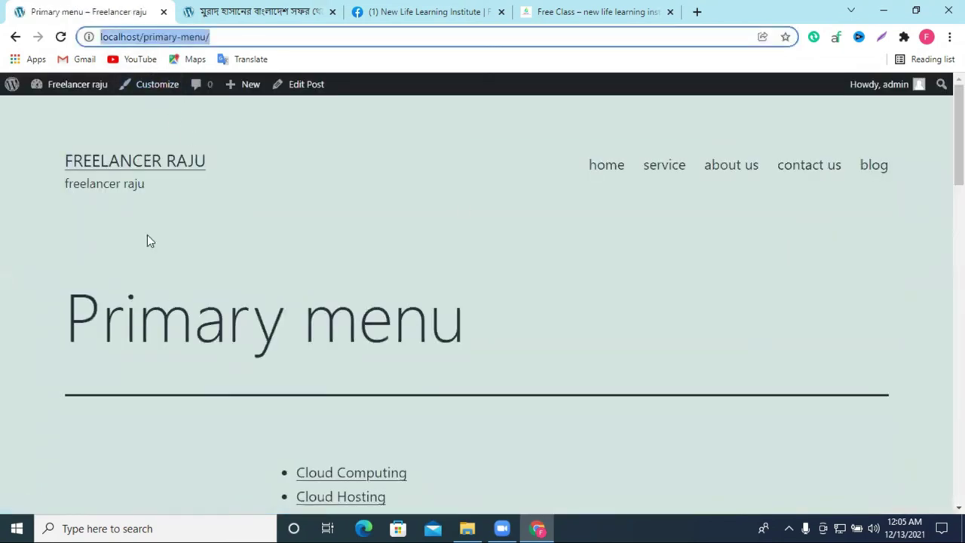
left_click_drag(131, 336, 446, 308)
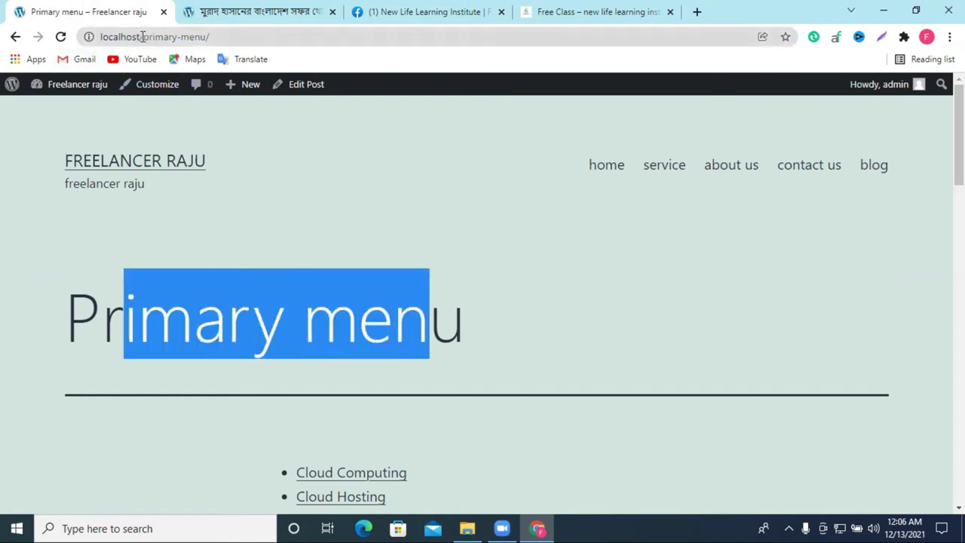
left_click_drag(141, 36, 225, 36)
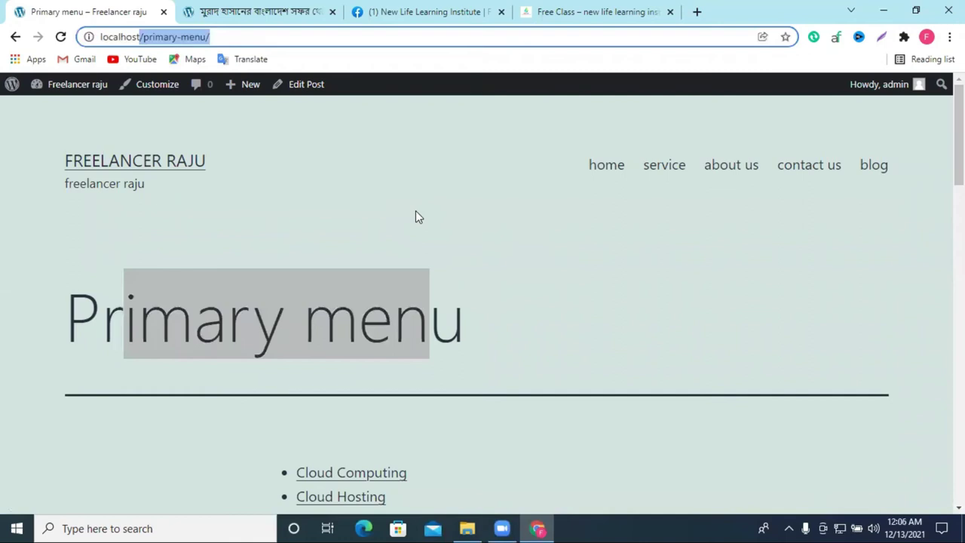
left_click(17, 38)
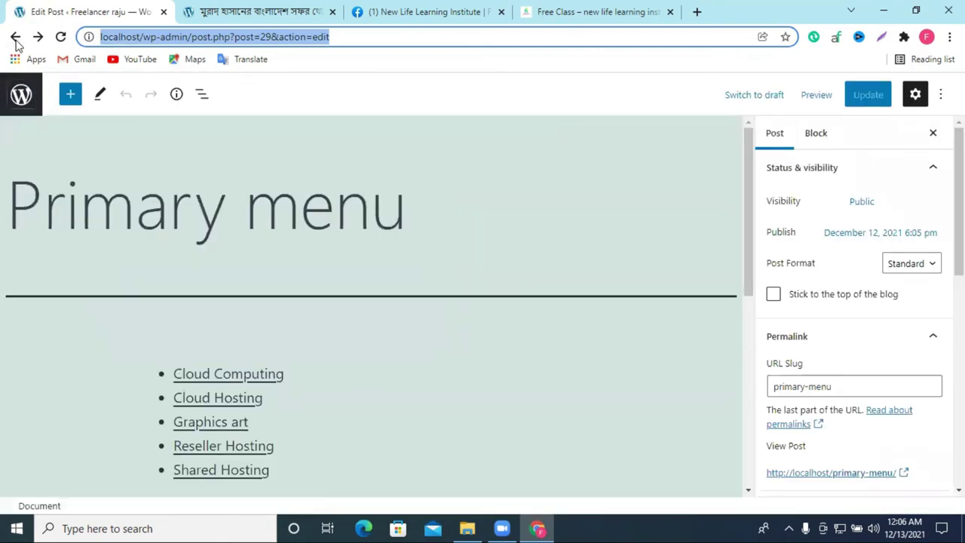
left_click(15, 36)
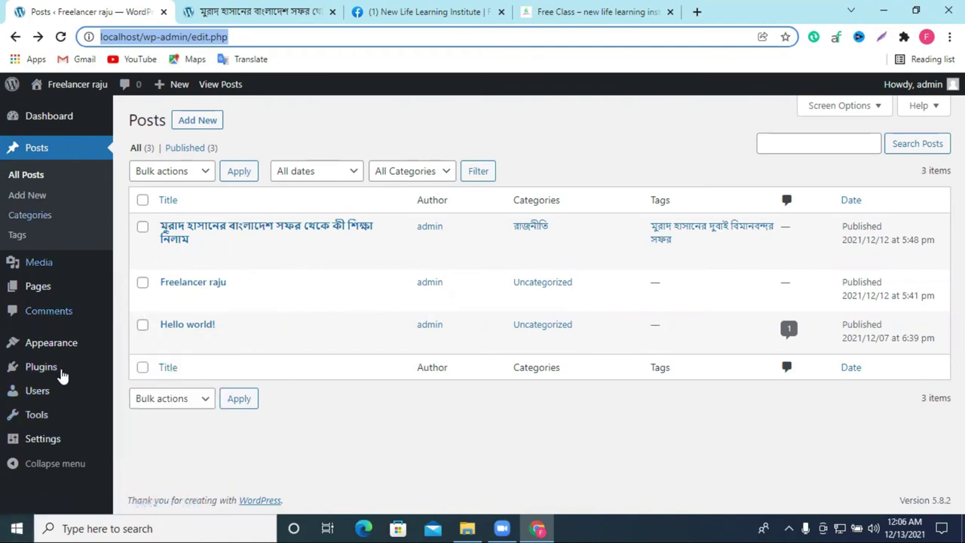
Step: Search the plugin directory for 'res' and install the WP Reset plugin
mouse_move(42, 368)
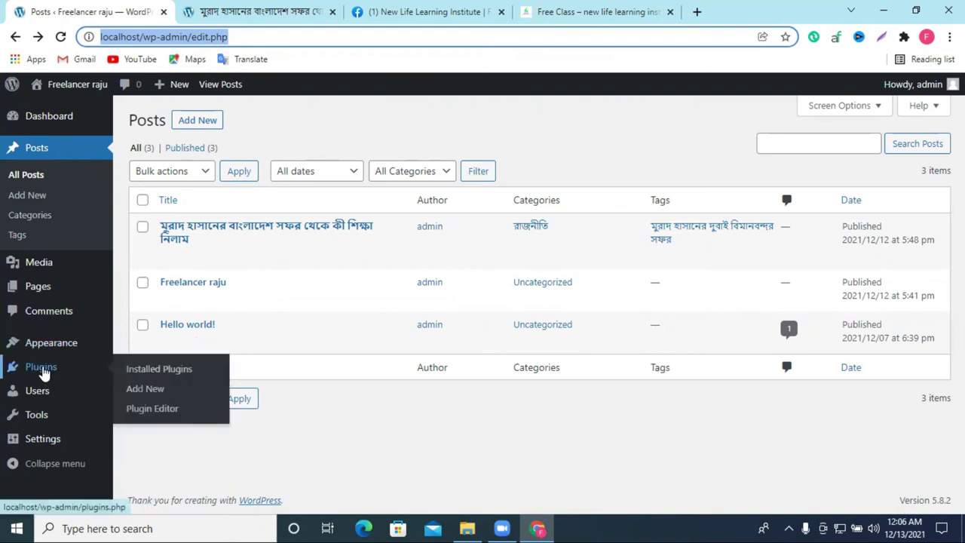
left_click(42, 369)
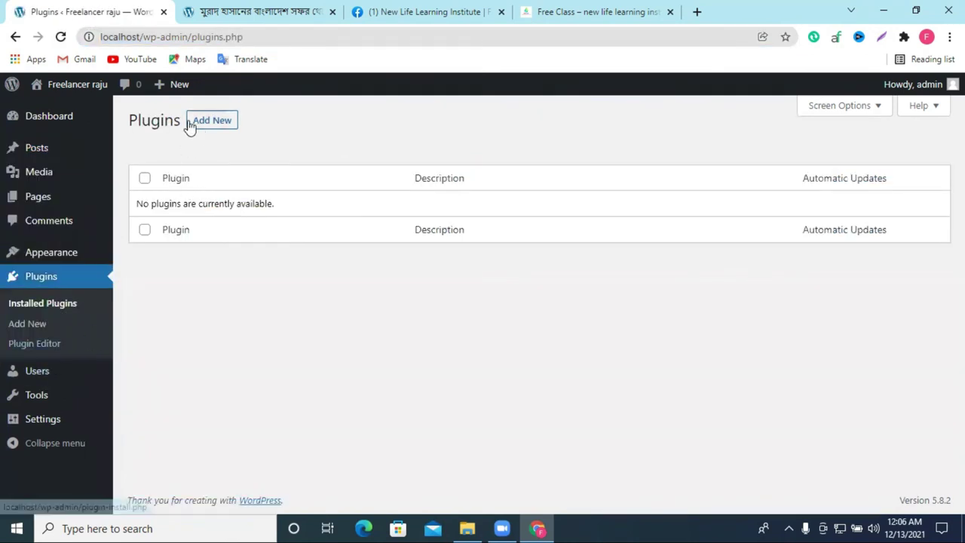
left_click(214, 122)
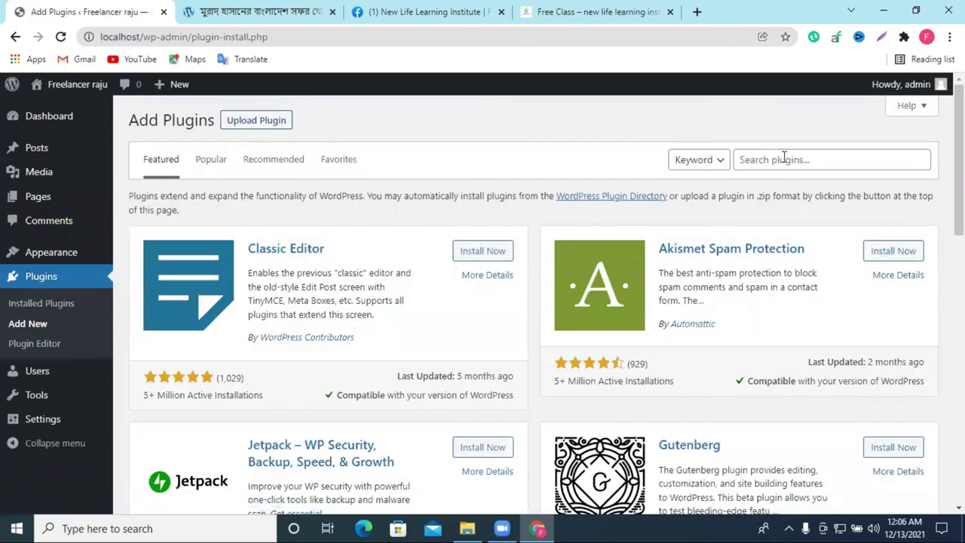
left_click(784, 156)
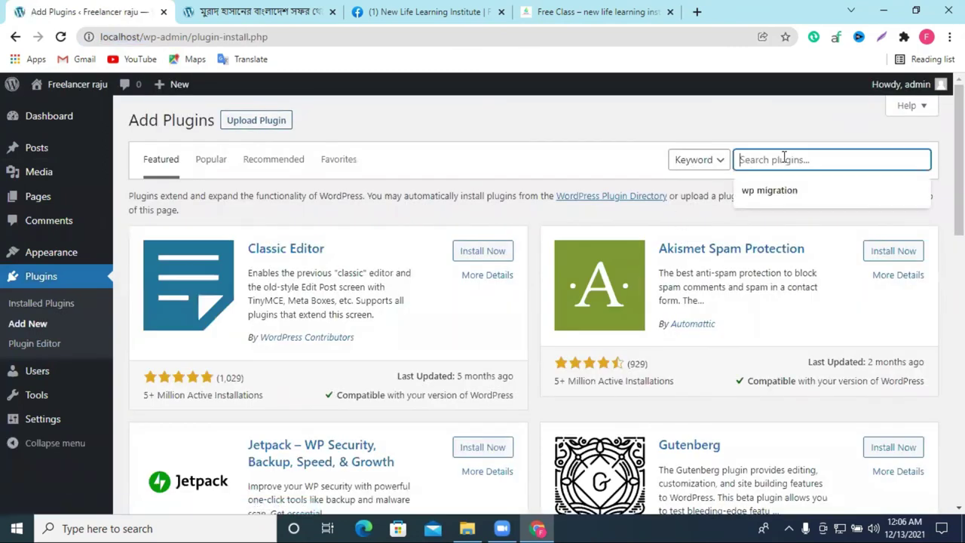
type("reset")
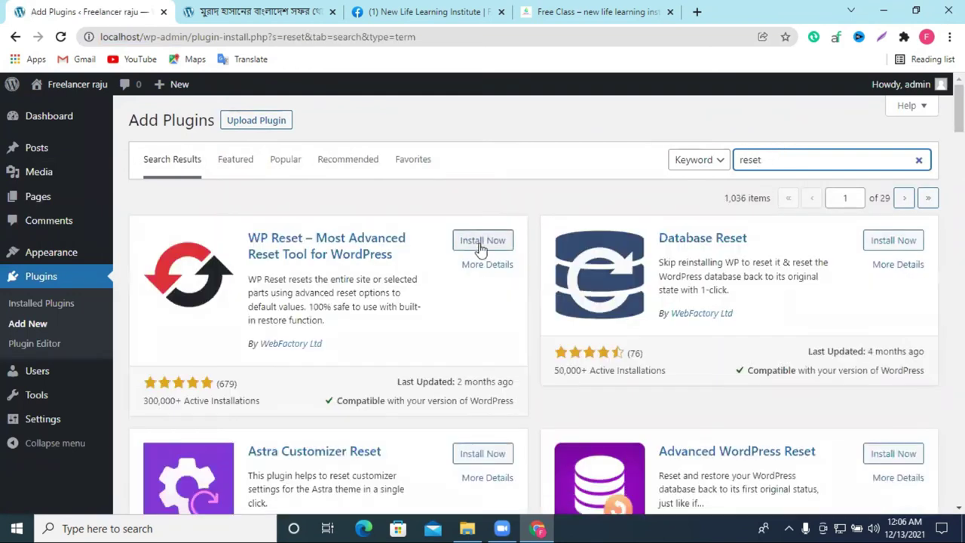
scroll(628, 312, "down", 8)
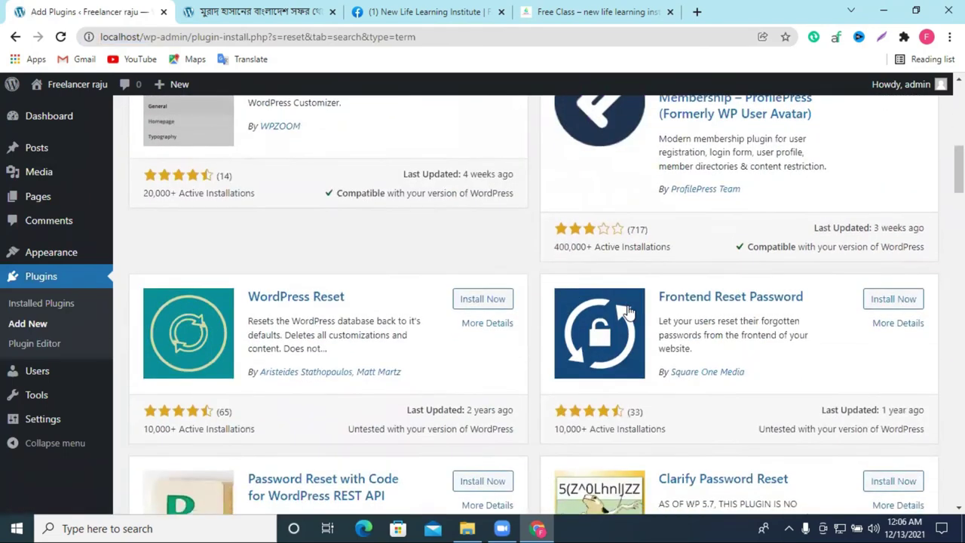
scroll(627, 311, "down", 10)
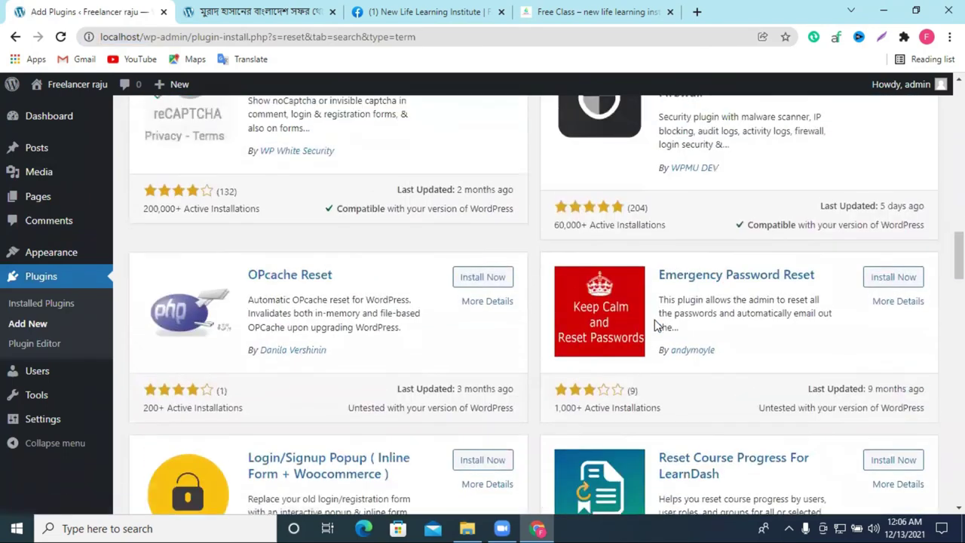
scroll(655, 326, "up", 20)
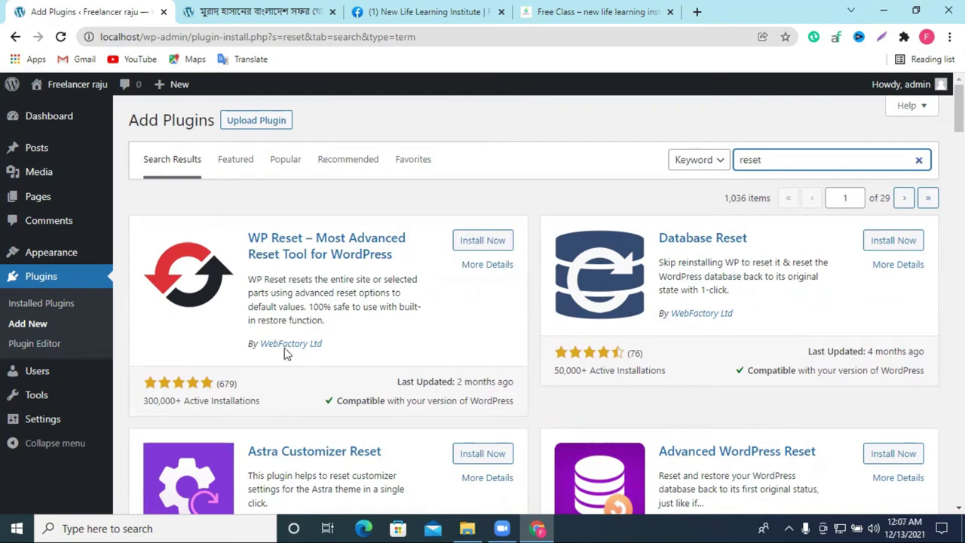
left_click(476, 241)
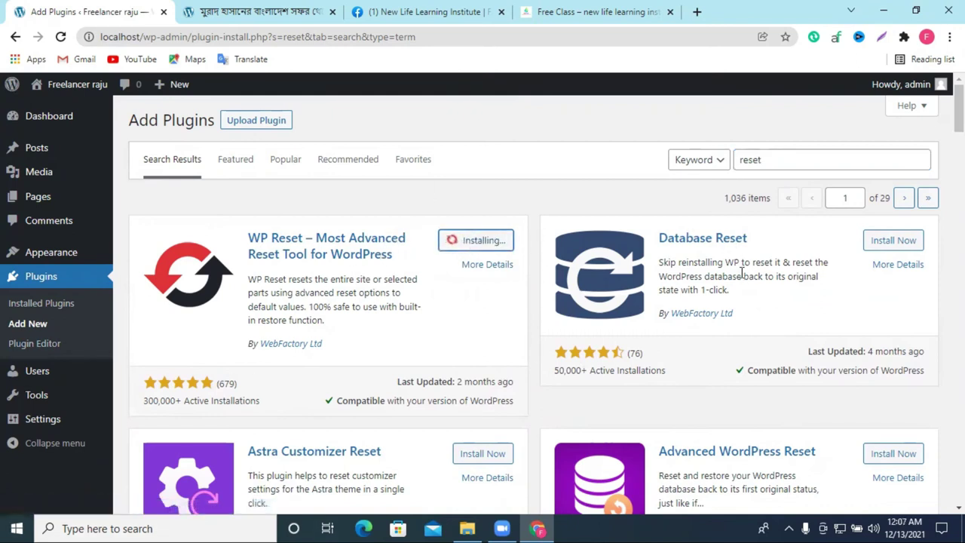
Step: Activate WP Reset, dismiss its welcome box, and open its Reset tools page
left_click(301, 12)
scroll(728, 258, "down", 2)
scroll(745, 323, "down", 5)
scroll(172, 214, "up", 7)
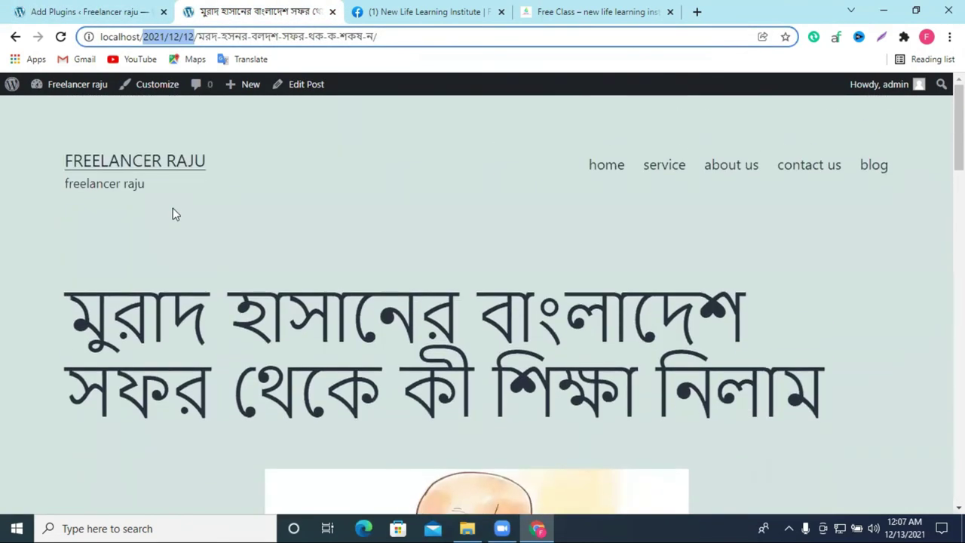
left_click(98, 10)
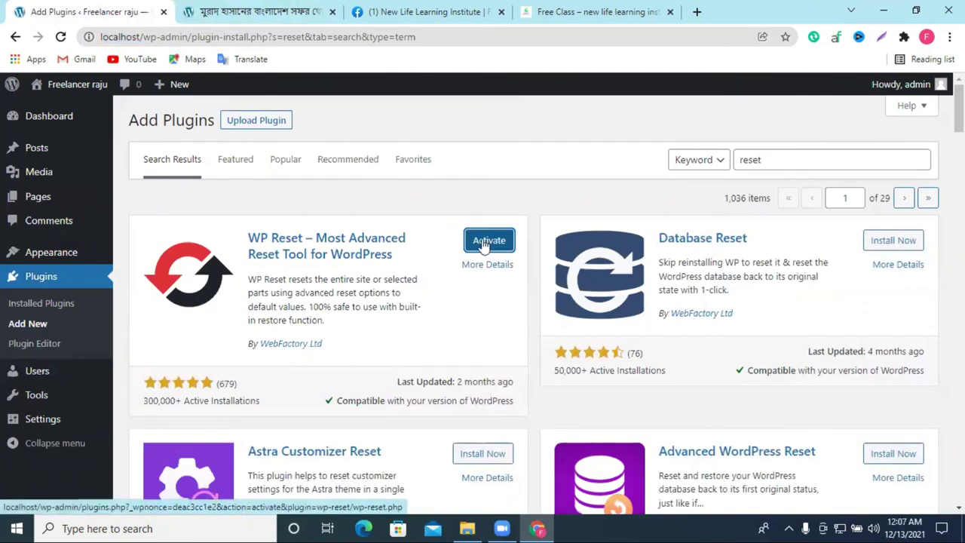
left_click(486, 241)
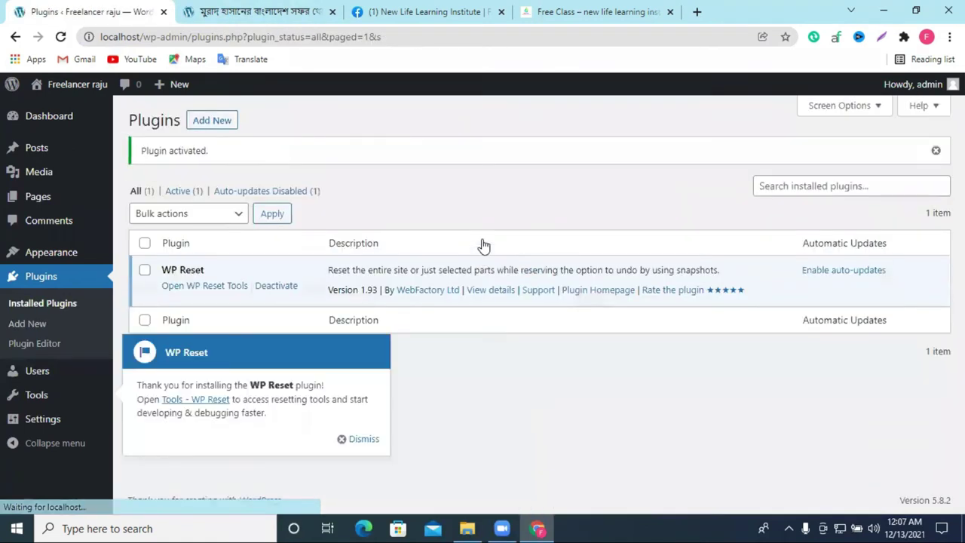
left_click(359, 440)
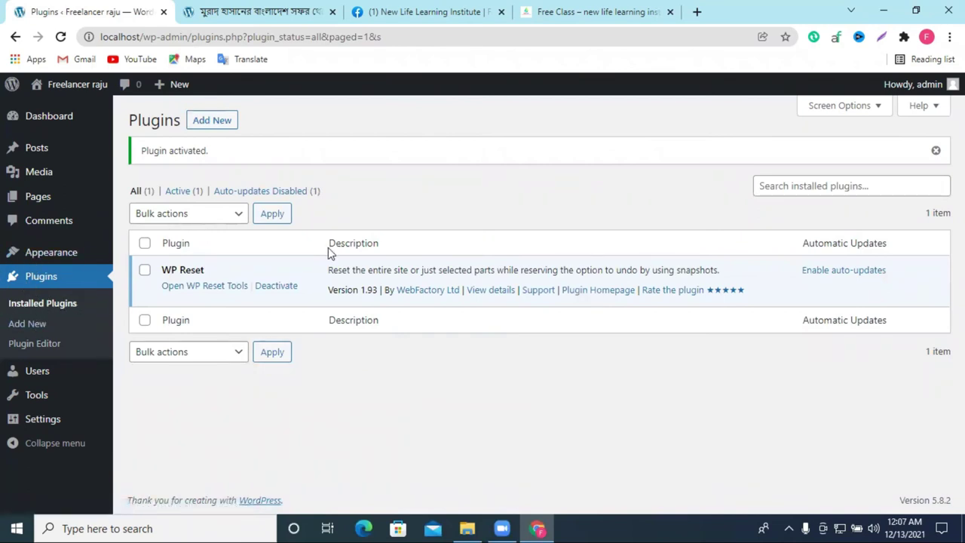
left_click(216, 292)
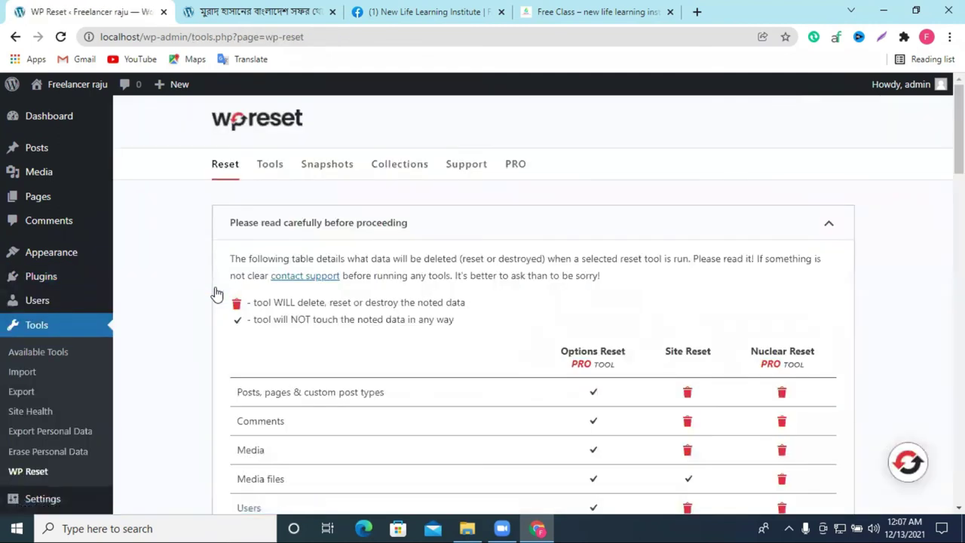
Step: Copy the word 'reset' from the Site Reset instructions into the confirmation field
scroll(297, 314, "down", 15)
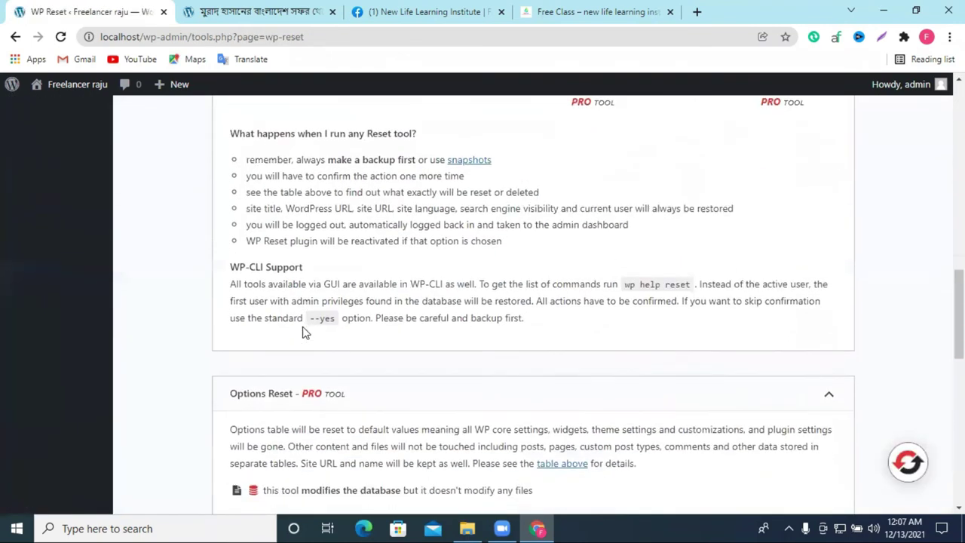
scroll(280, 304, "down", 3)
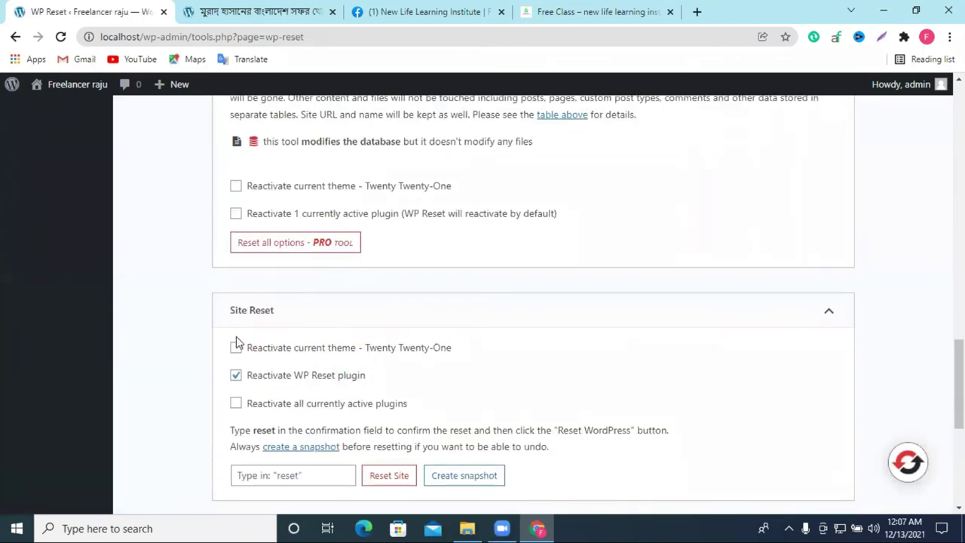
left_click_drag(234, 308, 346, 317)
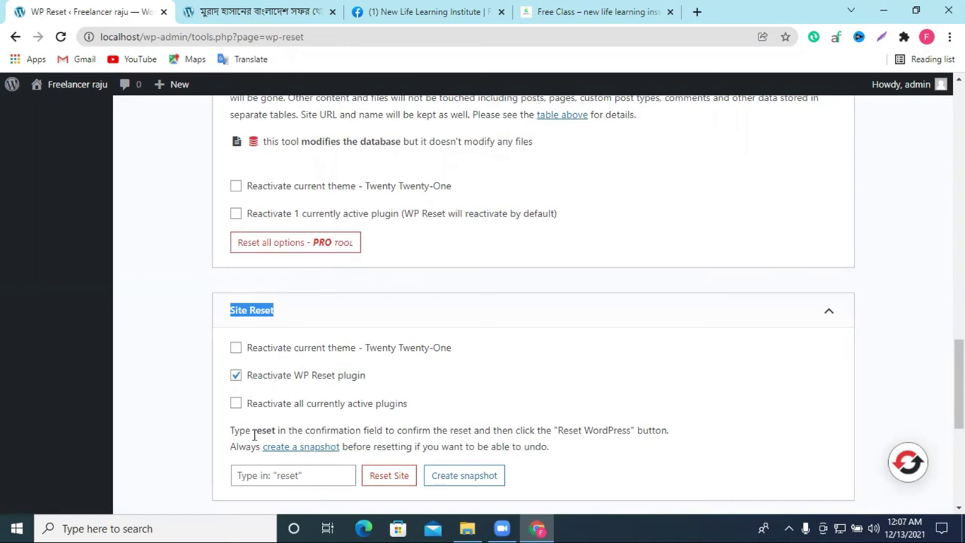
left_click_drag(253, 430, 268, 429)
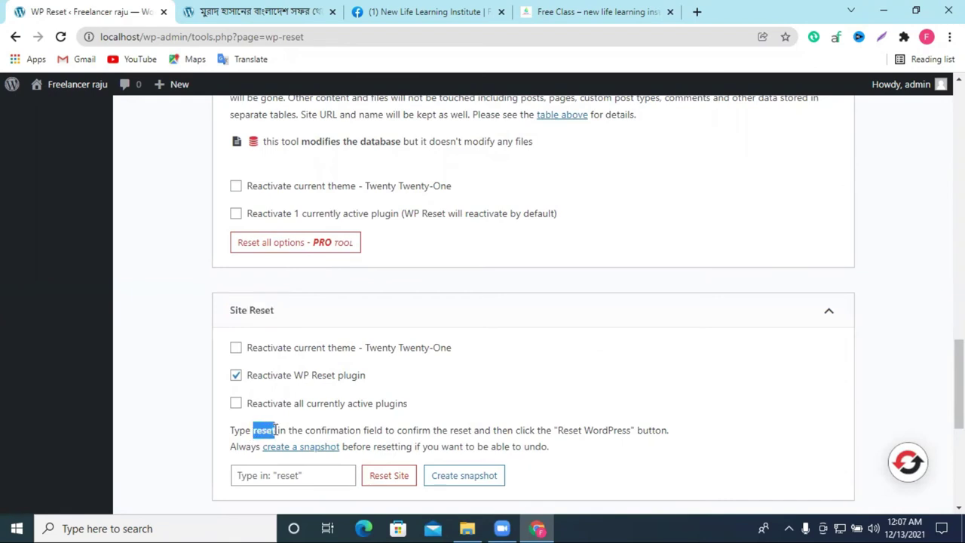
right_click(277, 428)
double_click(265, 430)
right_click(266, 429)
left_click(287, 345)
left_click(281, 475)
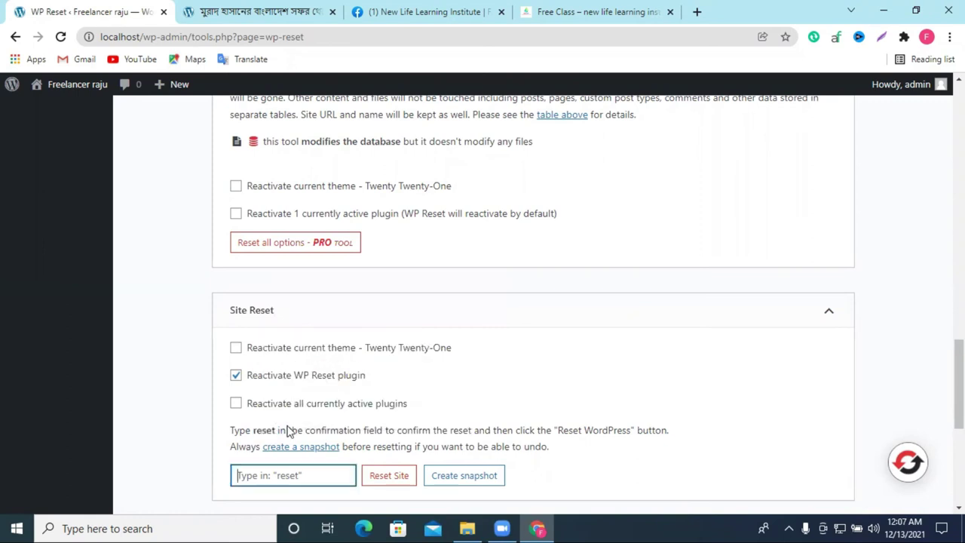
right_click(281, 476)
left_click(329, 370)
Step: Run Reset Site and confirm Reset WordPress, then wait for it to finish
key("Tab")
key("Return")
left_click(436, 403)
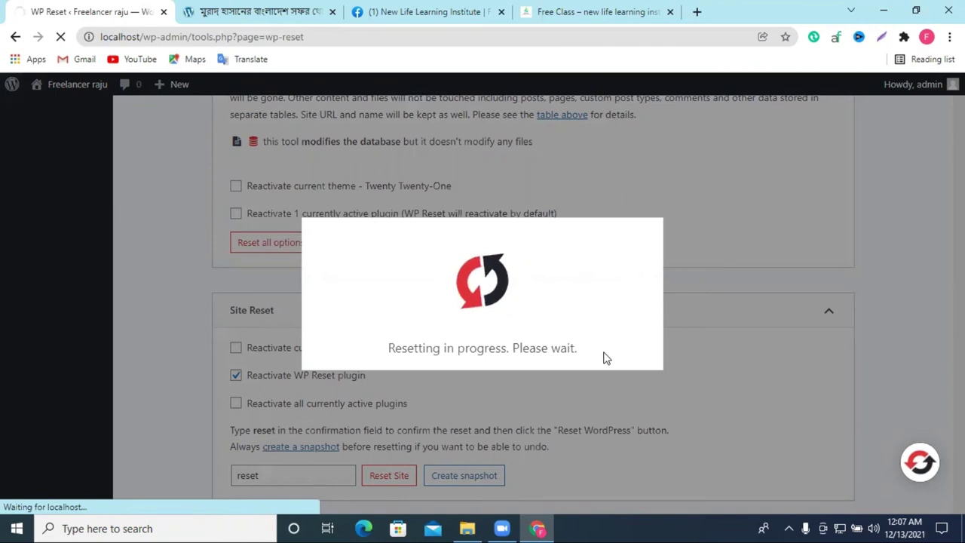
left_click(257, 11)
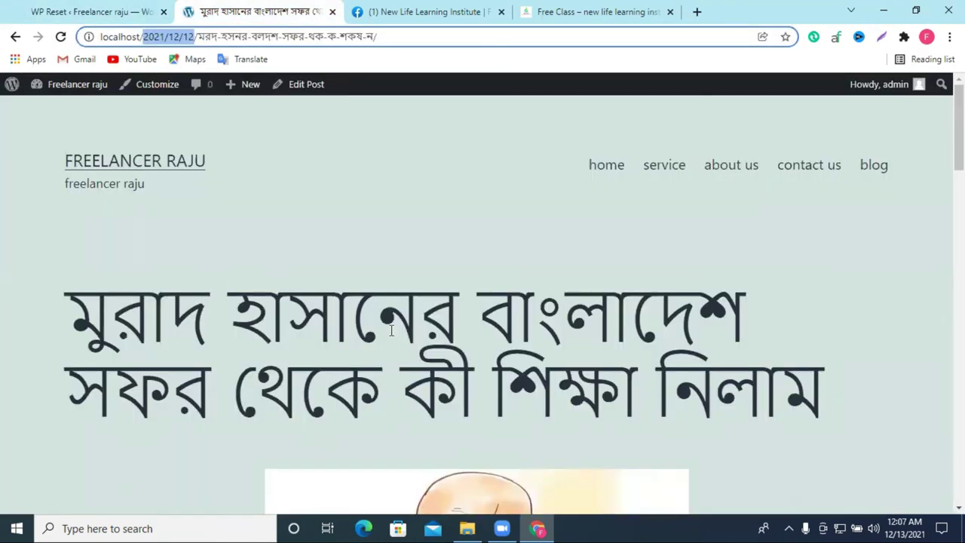
scroll(390, 330, "down", 2)
left_click(91, 11)
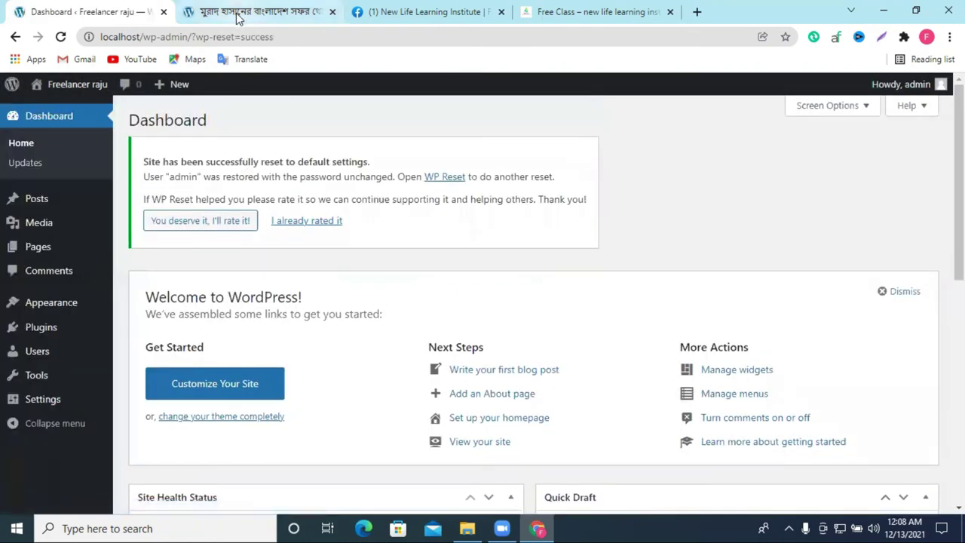
Step: Reload the old Bengali post tab, browse the reset home page, then return to the Dashboard
left_click(211, 12)
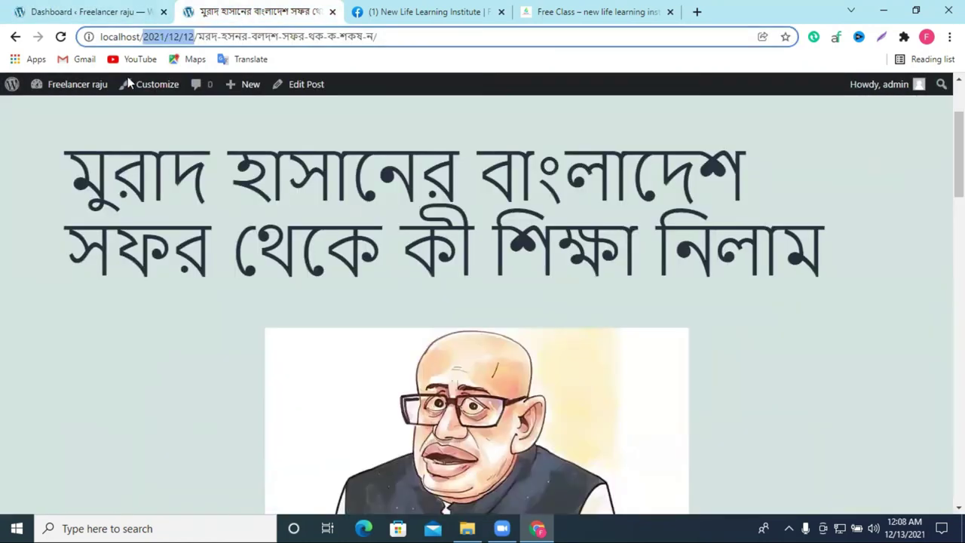
left_click(57, 36)
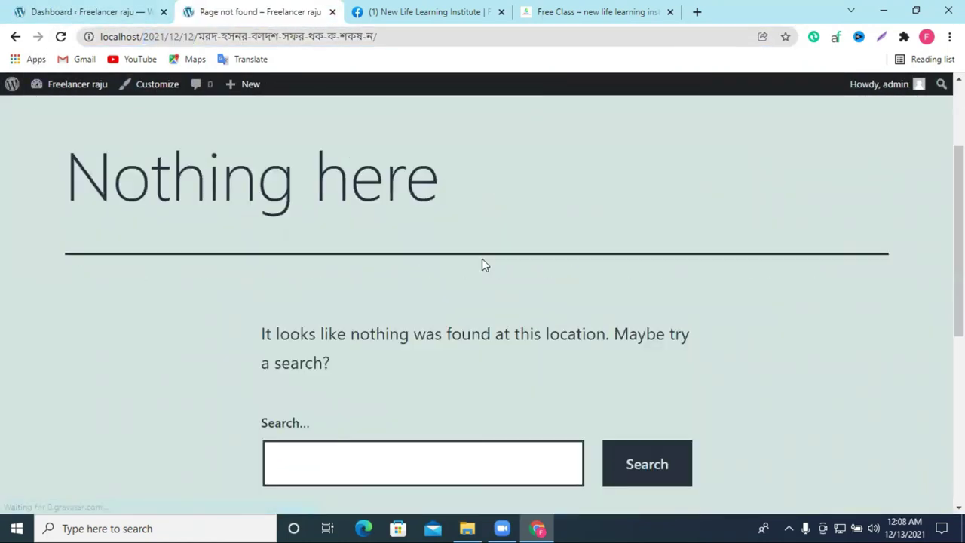
scroll(460, 269, "down", 5)
scroll(605, 279, "up", 7)
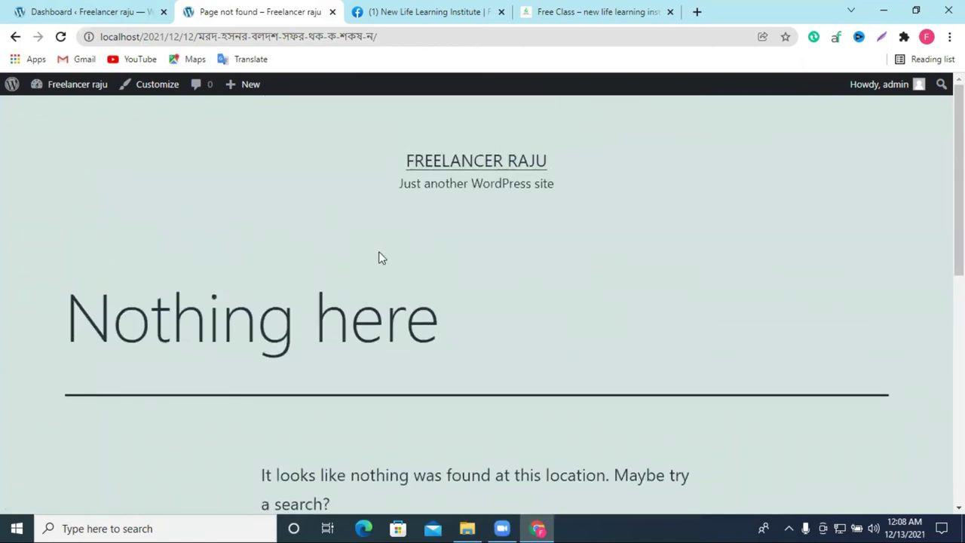
left_click(60, 36)
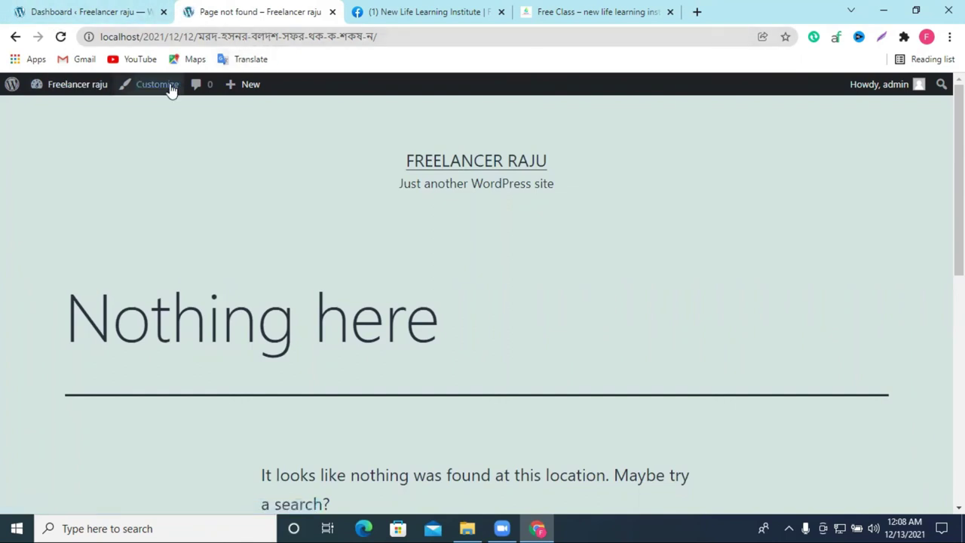
mouse_move(73, 87)
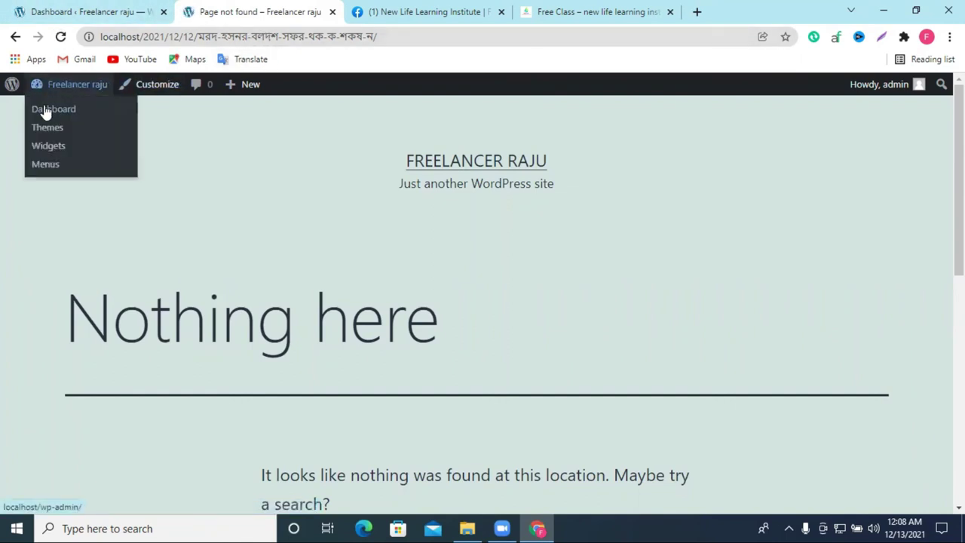
left_click(433, 160)
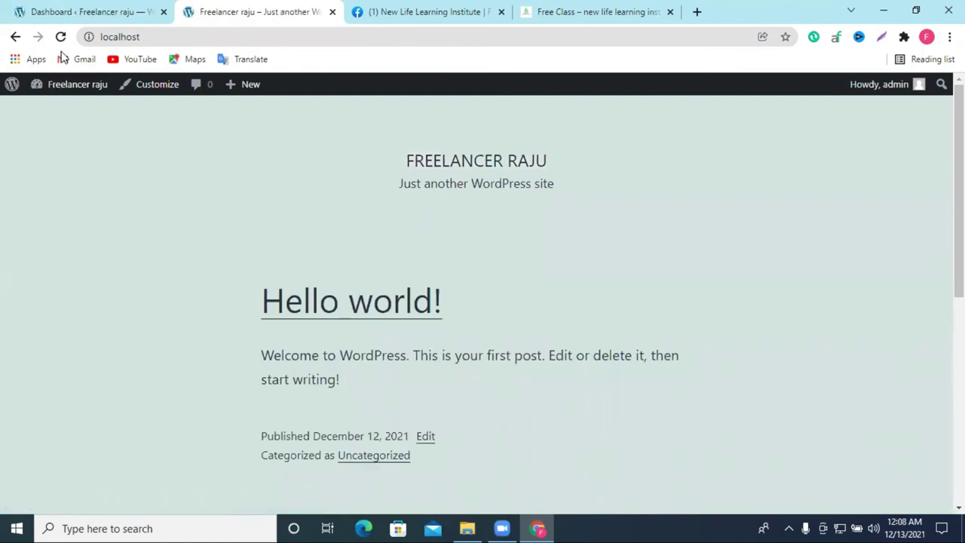
scroll(470, 336, "down", 6)
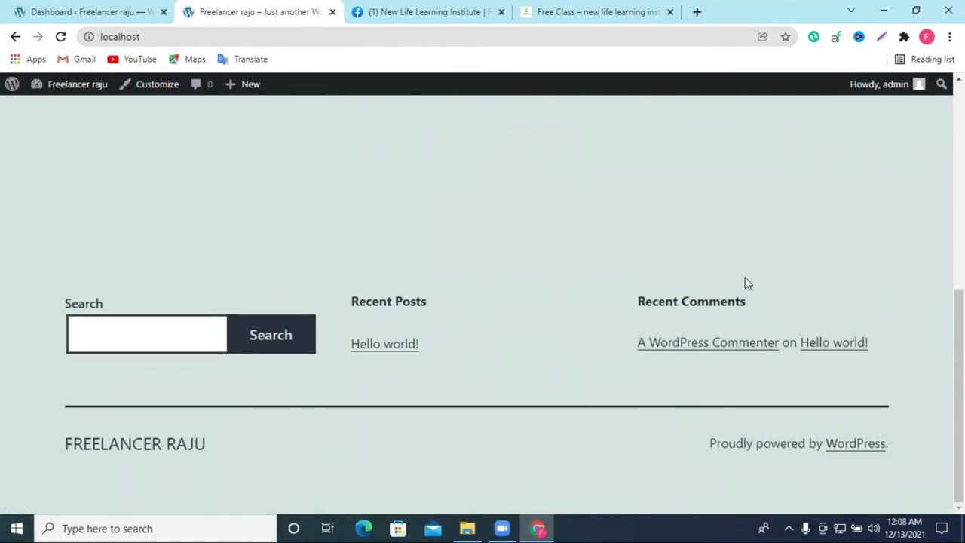
scroll(499, 294, "up", 6)
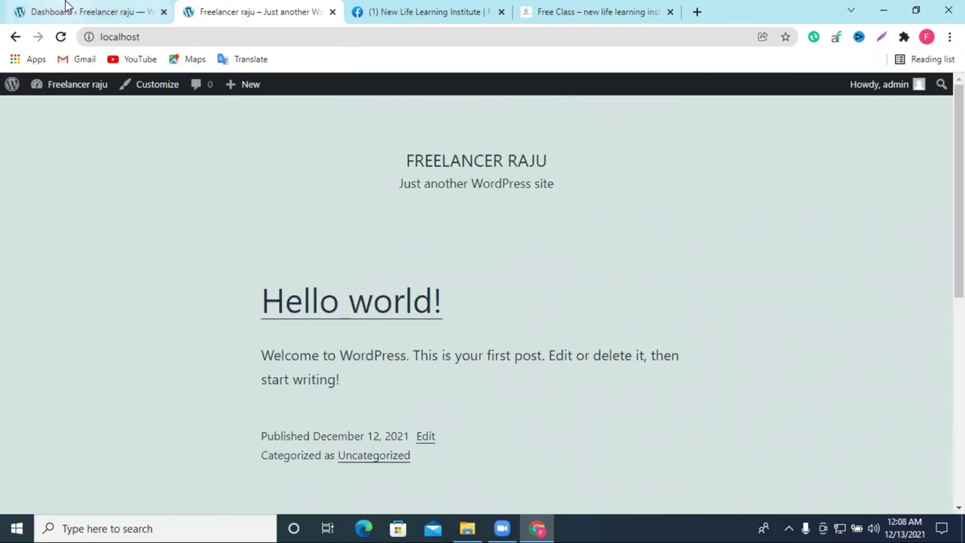
left_click(76, 12)
Step: Go to Appearance > Themes and start adding a new theme
mouse_move(35, 311)
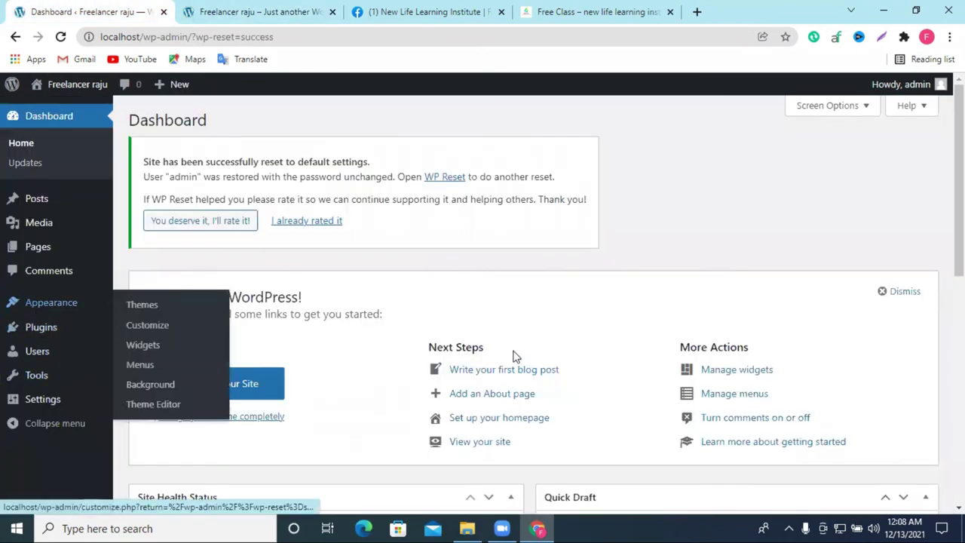
left_click(44, 331)
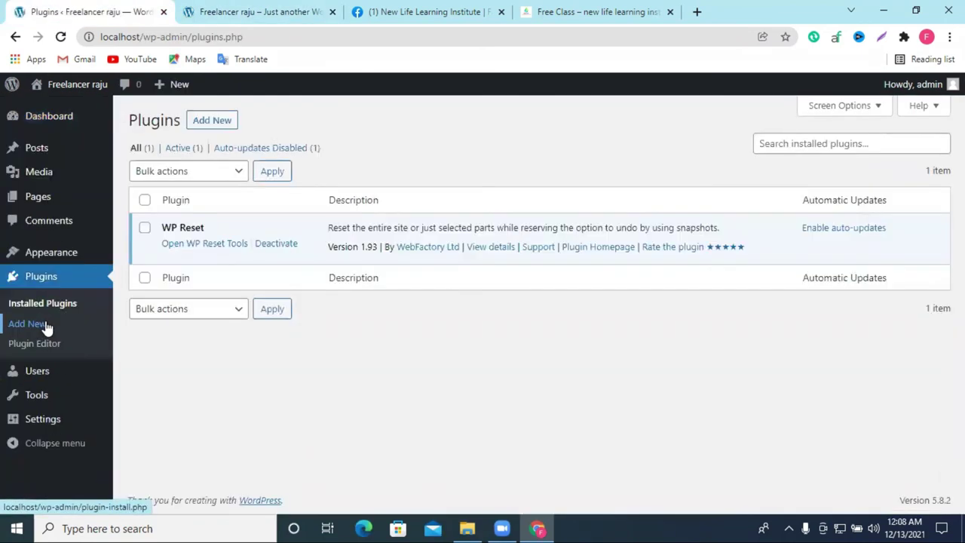
left_click(50, 260)
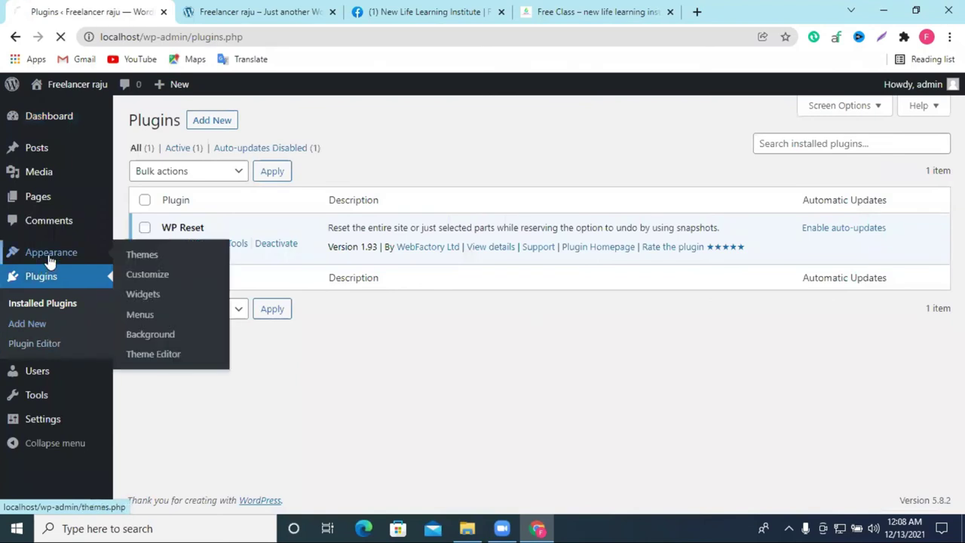
scroll(452, 248, "down", 1)
scroll(444, 189, "up", 1)
left_click(433, 122)
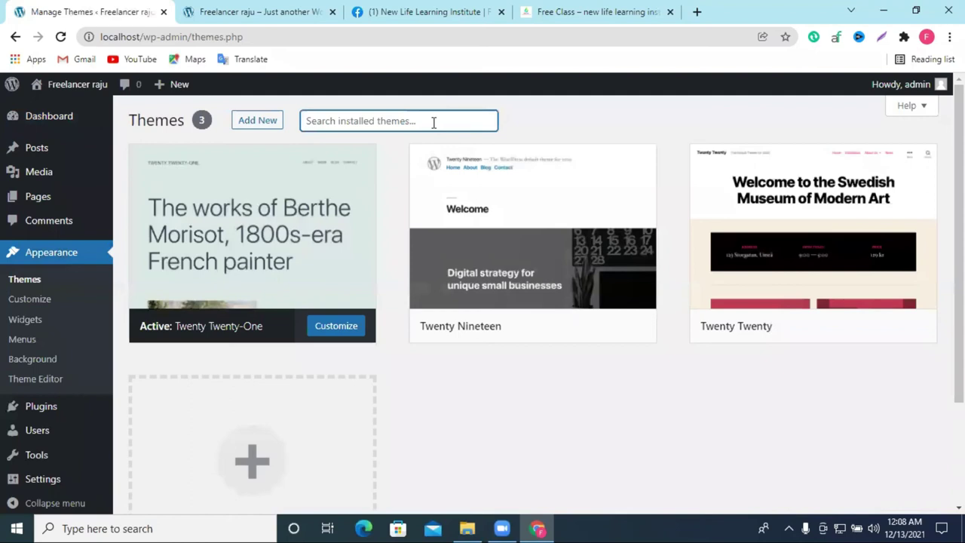
left_click(260, 128)
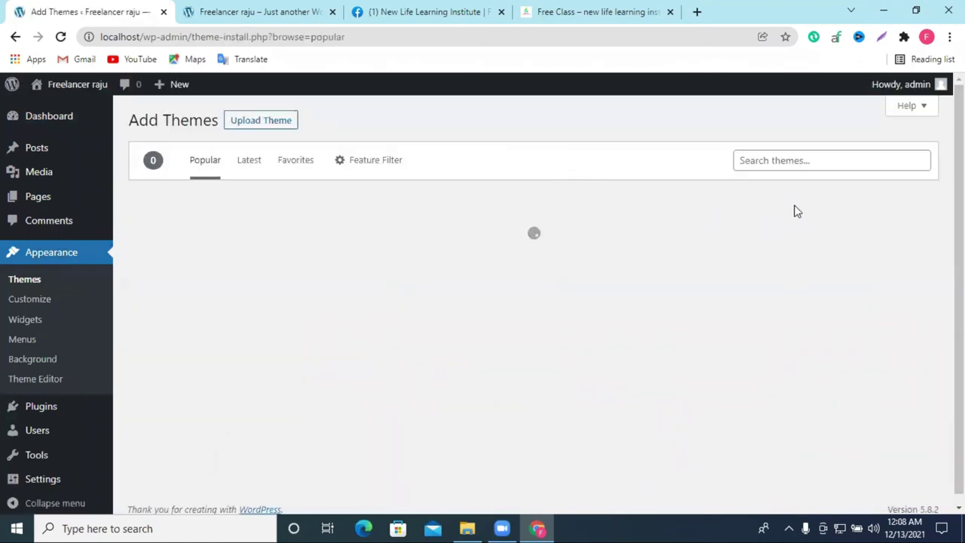
Step: Search themes for 'Astra', fixing the spelling, and open the Astra theme preview
left_click(794, 158)
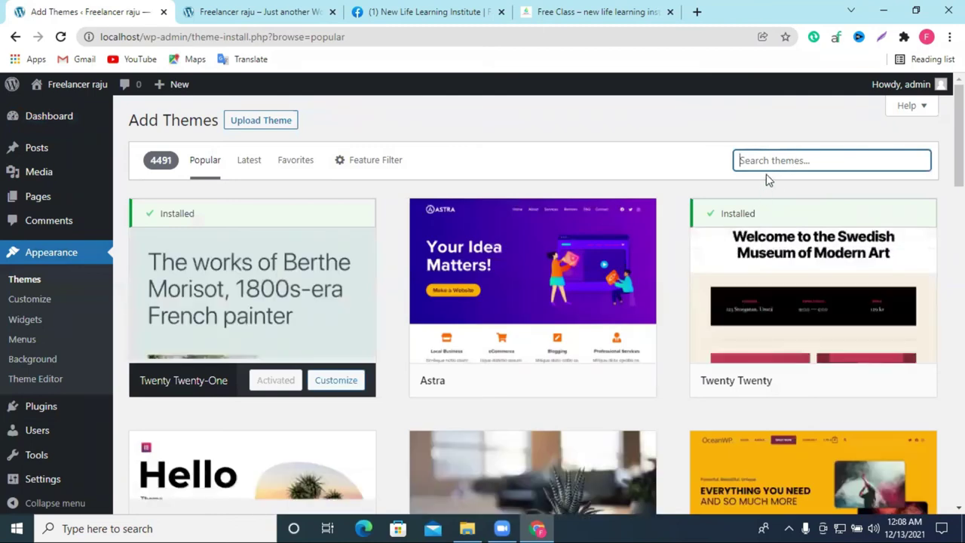
type("astra")
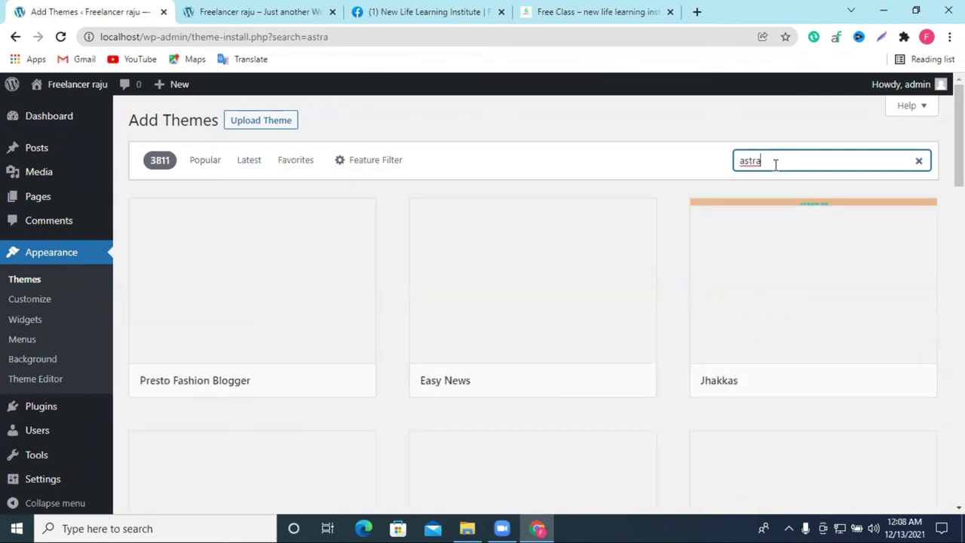
right_click(746, 160)
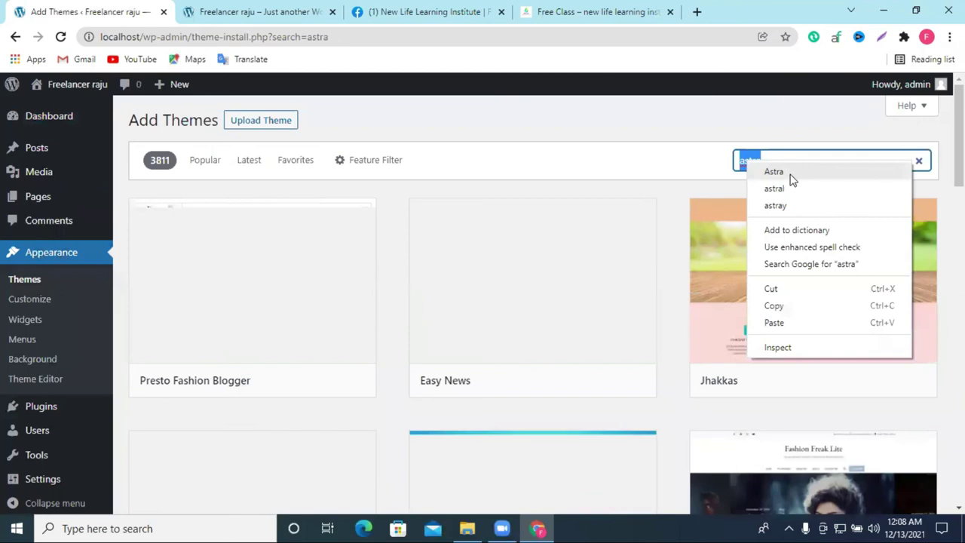
left_click(784, 172)
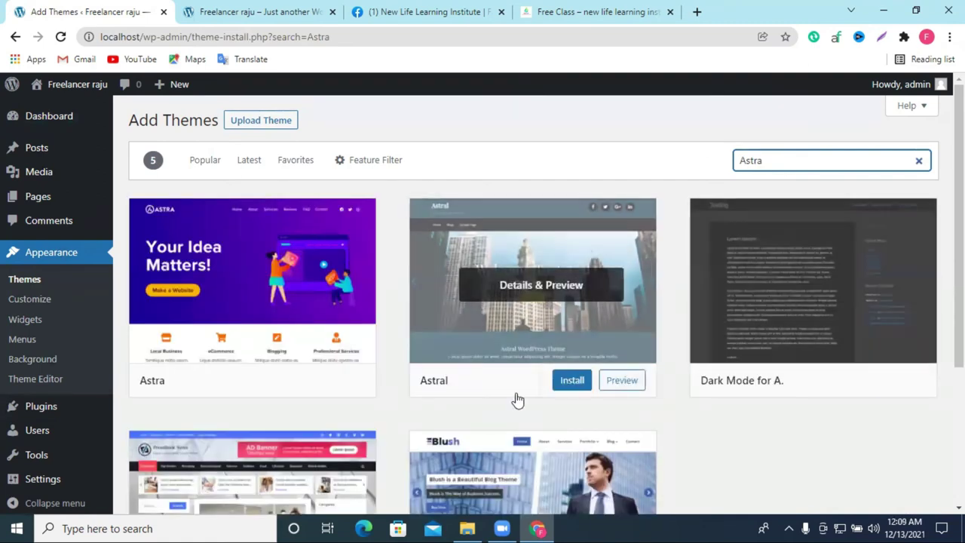
left_click(338, 353)
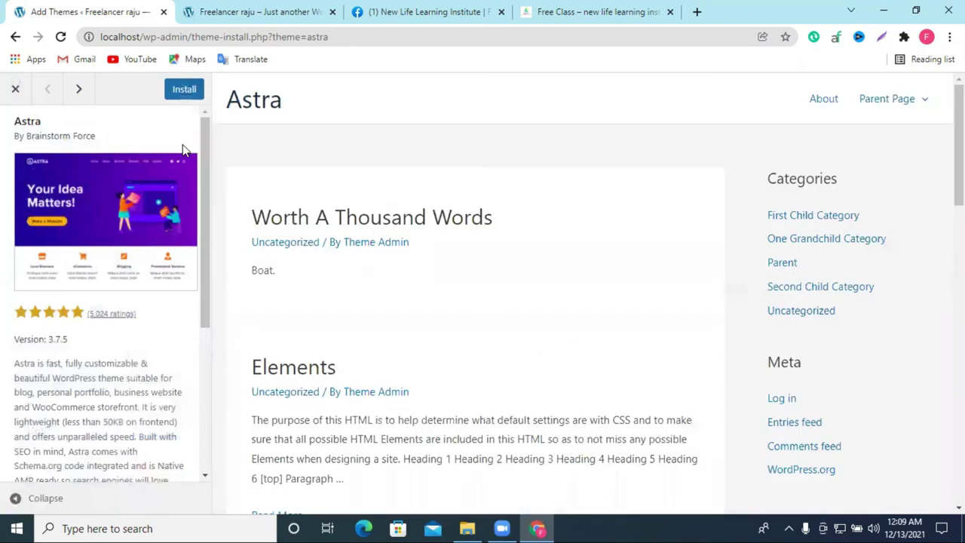
Step: Install the Astra theme from its preview and activate it once installation finishes
left_click(187, 91)
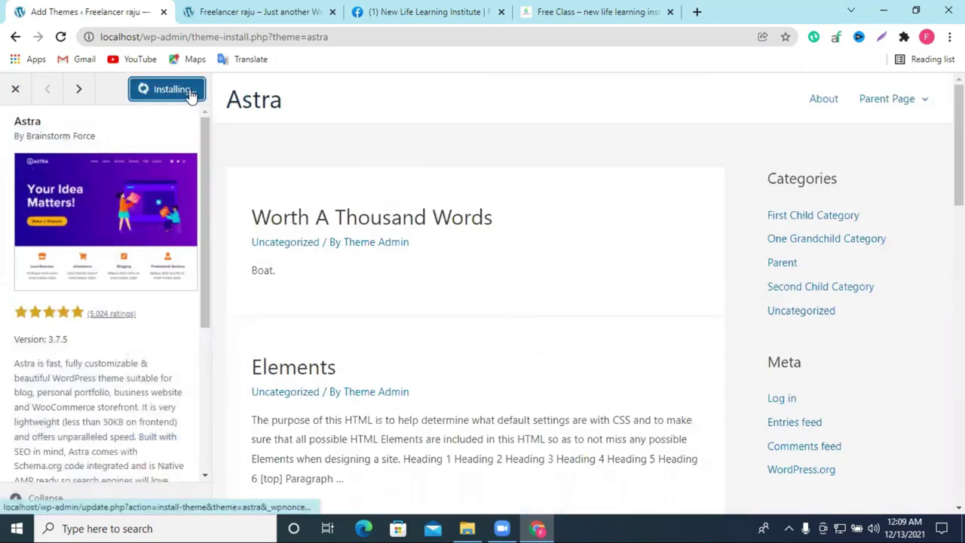
left_click(241, 7)
left_click(127, 11)
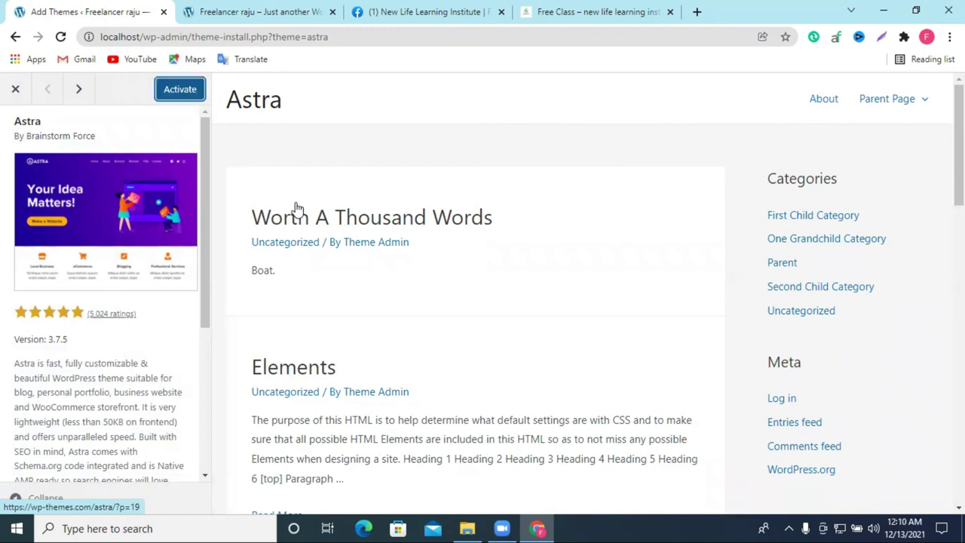
left_click(170, 90)
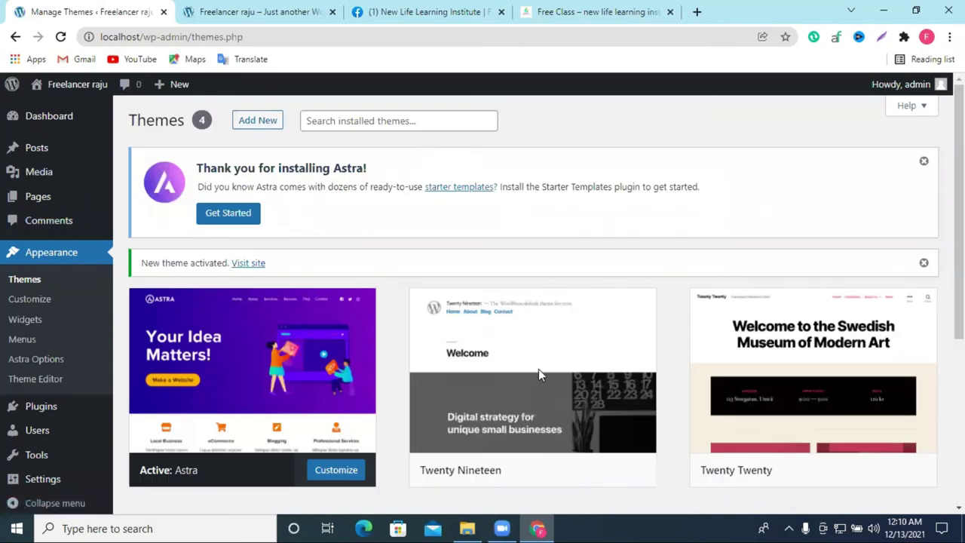
left_click(257, 12)
left_click(61, 37)
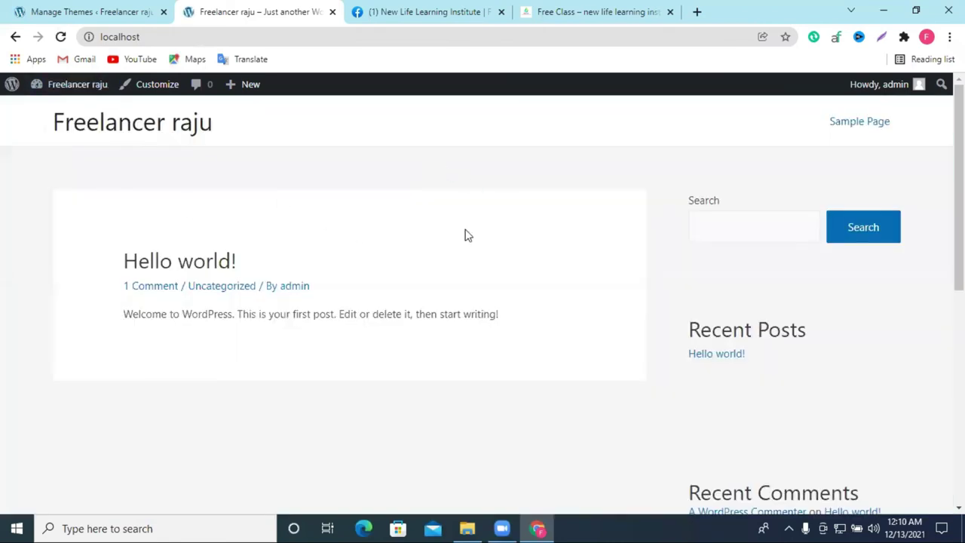
scroll(497, 257, "down", 6)
scroll(460, 336, "up", 6)
left_click(114, 11)
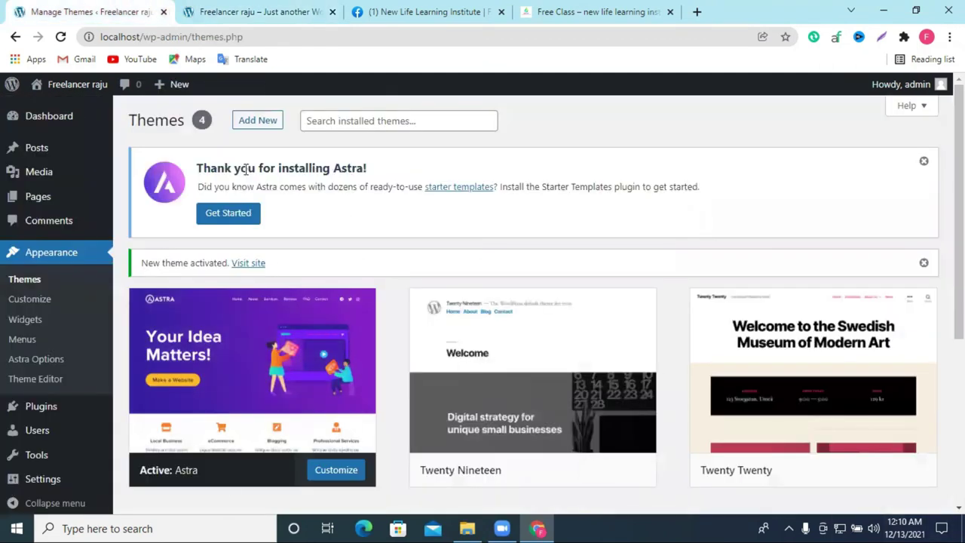
Step: From Astra's options, install the Starter Templates importer plugin and wait for it to activate
left_click(216, 331)
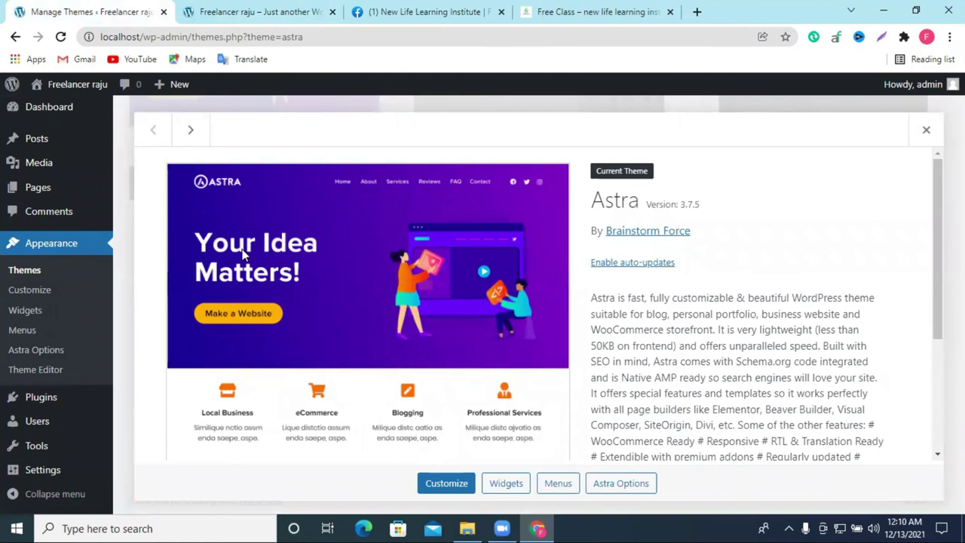
scroll(639, 315, "down", 3)
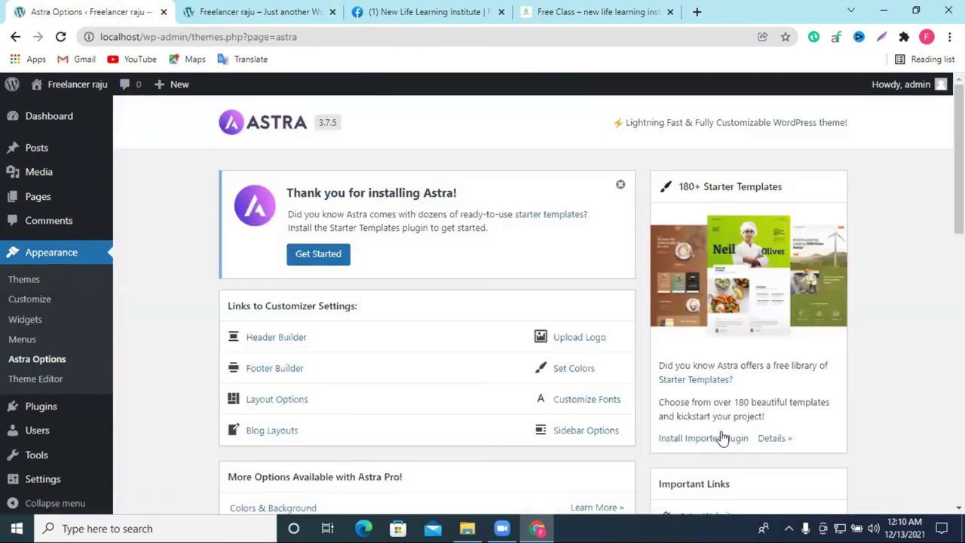
scroll(781, 271, "down", 3)
scroll(297, 222, "up", 3)
scroll(708, 341, "down", 2)
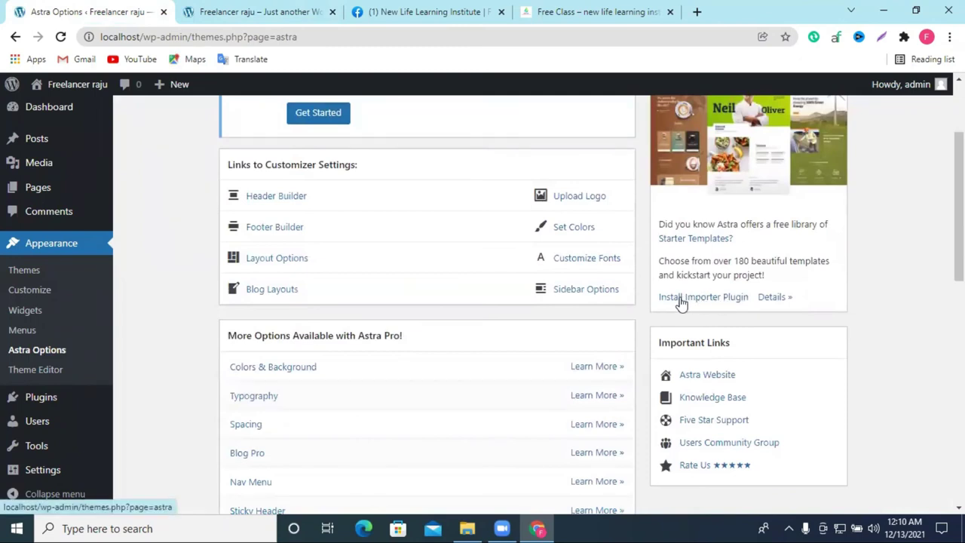
left_click(692, 300)
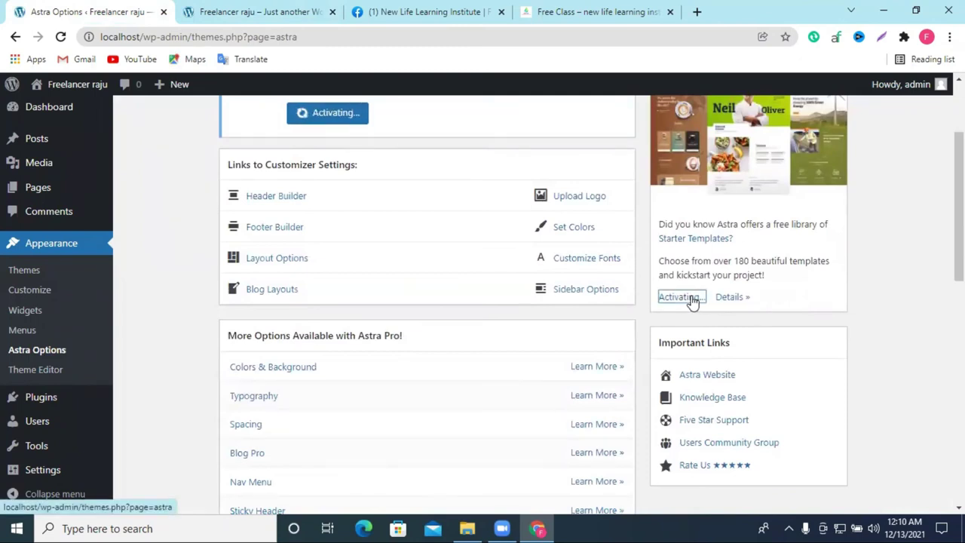
scroll(693, 297, "up", 2)
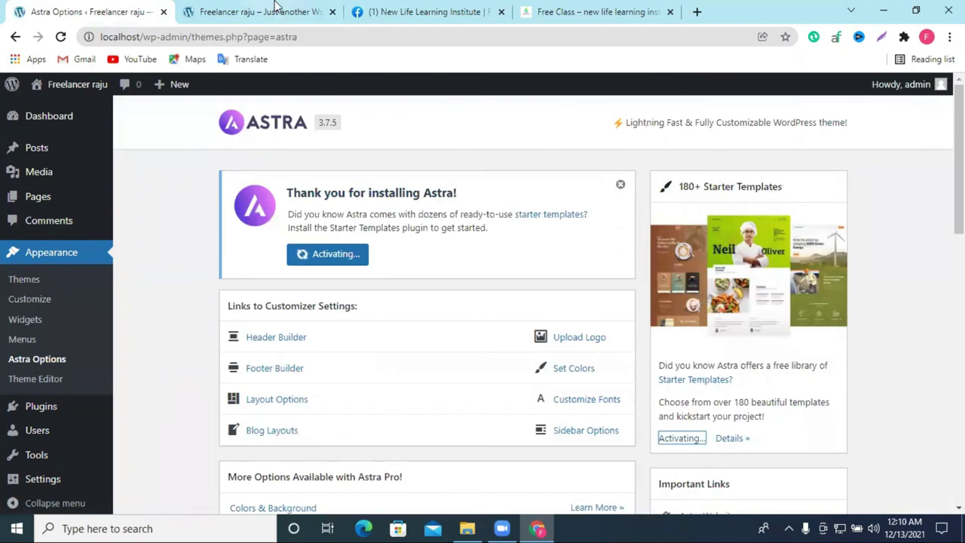
left_click(276, 10)
left_click(125, 11)
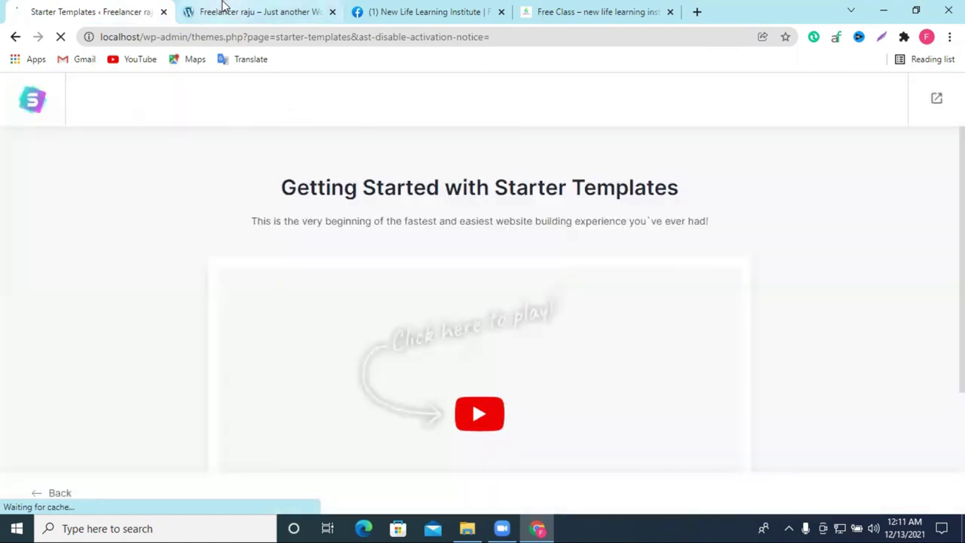
Step: Start building the website from Starter Templates with Elementor as the page builder
scroll(504, 235, "down", 3)
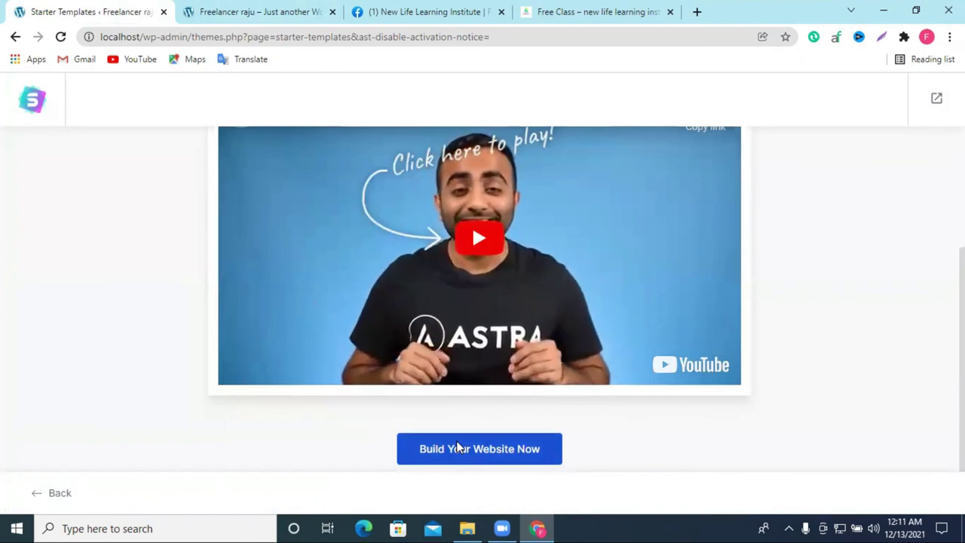
left_click(458, 448)
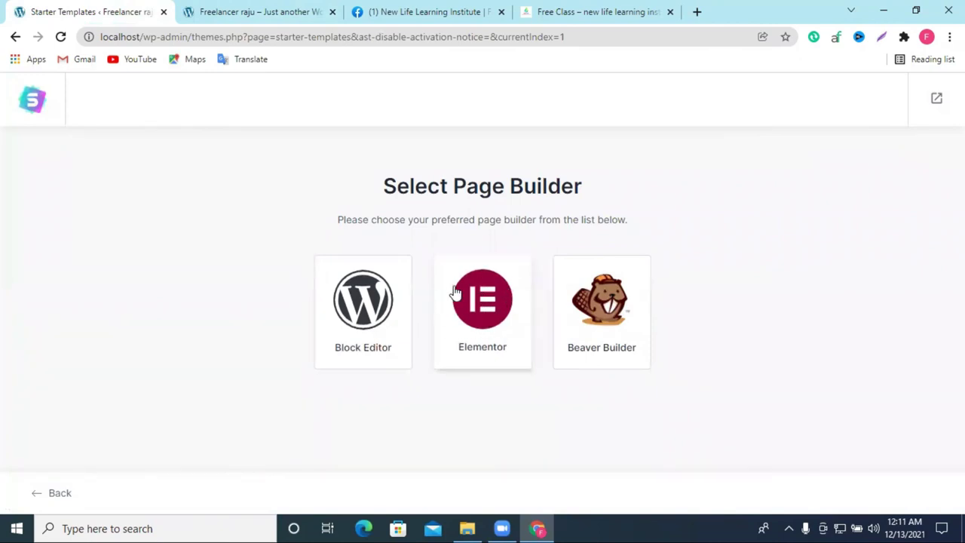
left_click(486, 303)
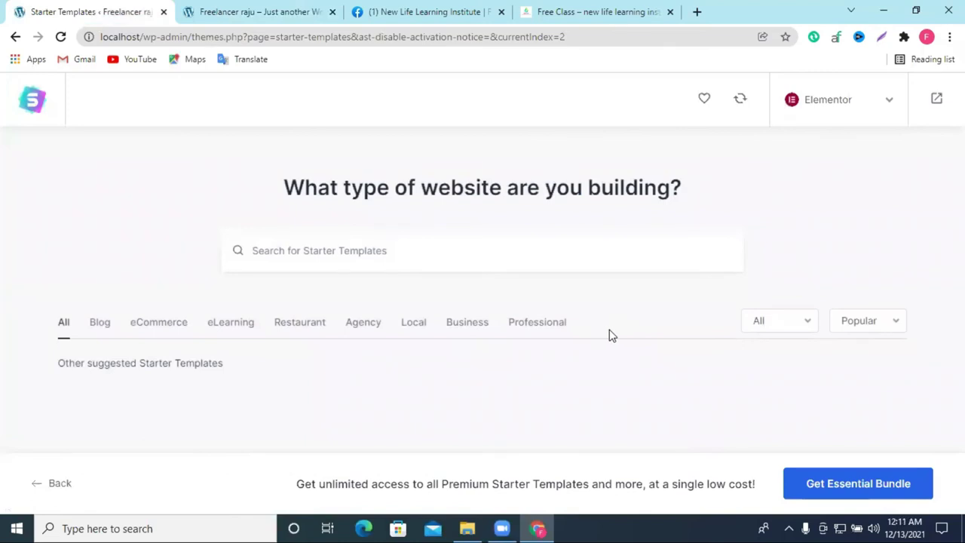
left_click(874, 446)
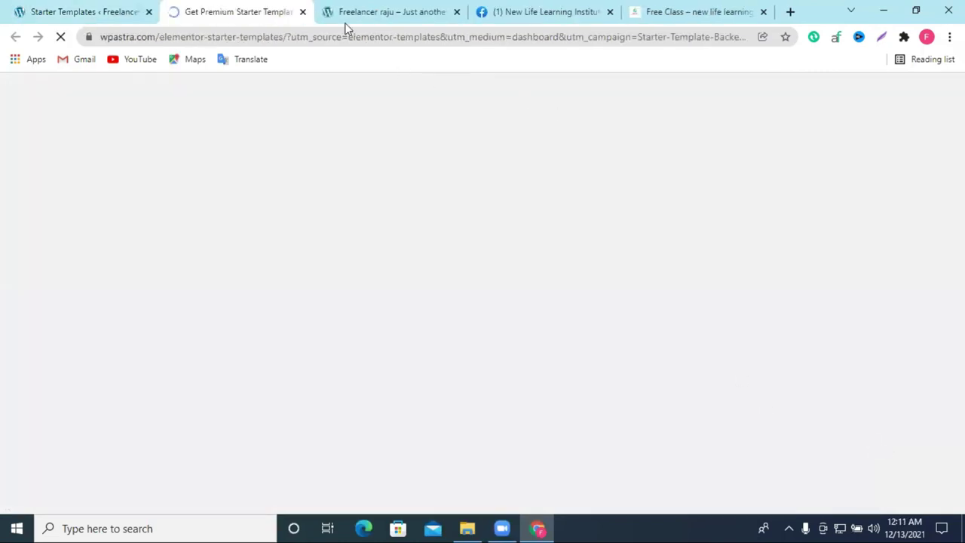
left_click(301, 12)
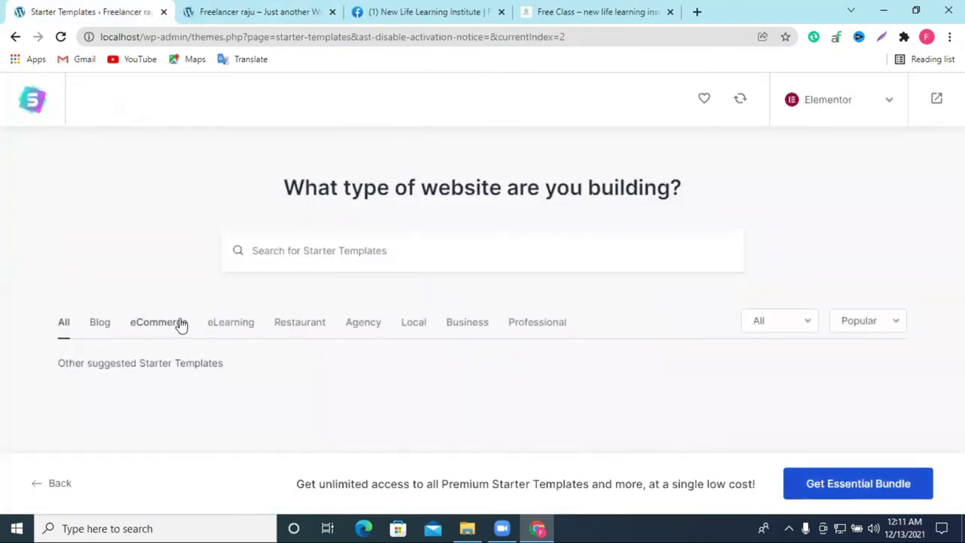
Step: Select the Restaurant category, clear its search, and reload the Starter Templates page
left_click(296, 331)
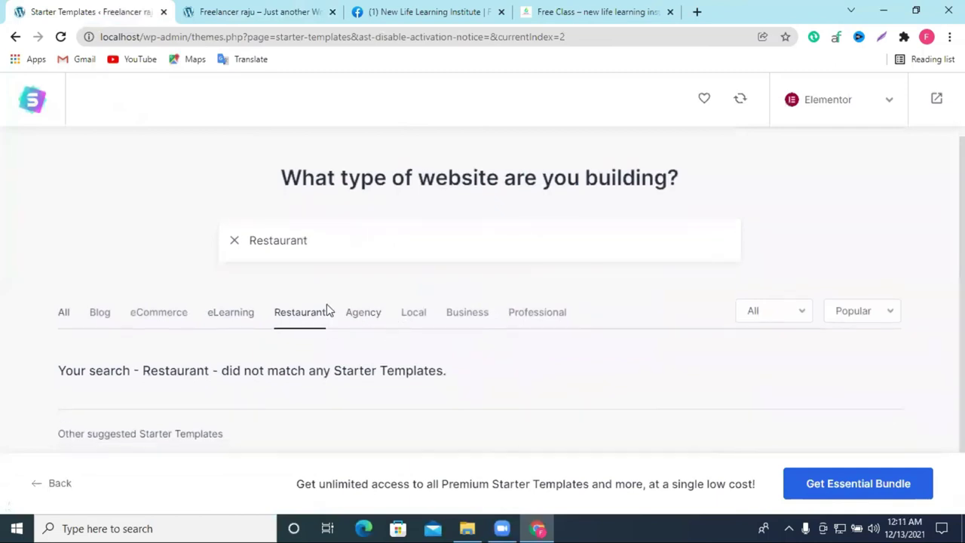
left_click(236, 241)
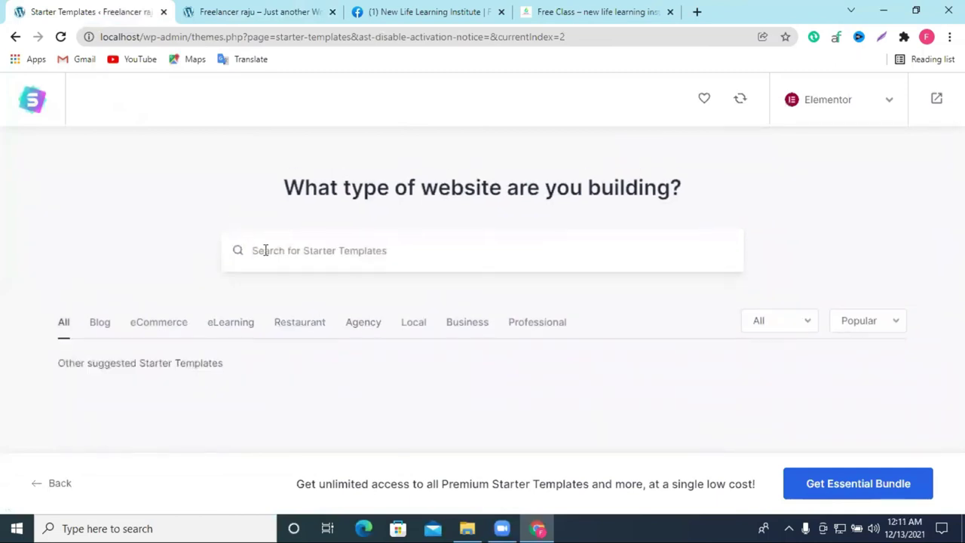
left_click(61, 37)
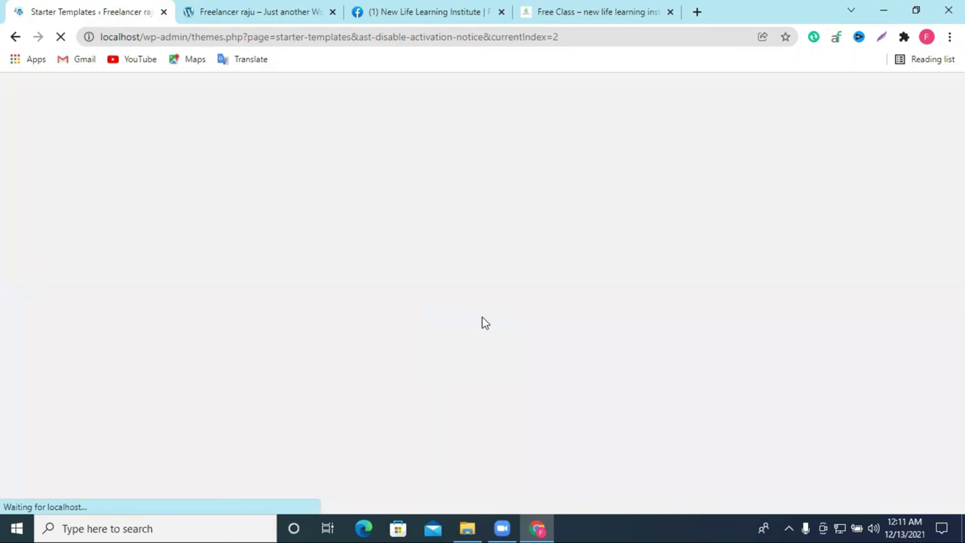
Step: Scroll through the Starter Templates grid and select the Personal Fitness Trainer card
scroll(567, 303, "down", 2)
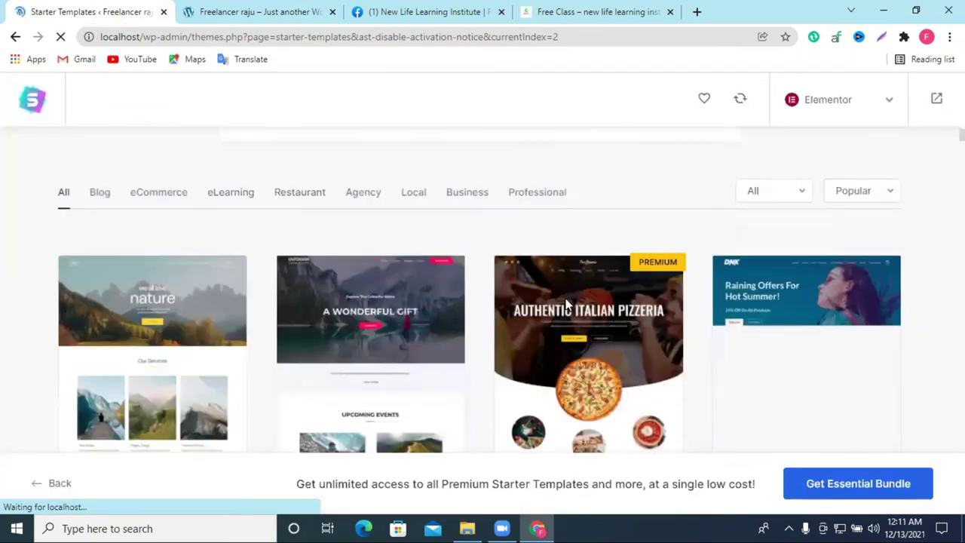
scroll(567, 304, "down", 2)
scroll(699, 304, "down", 5)
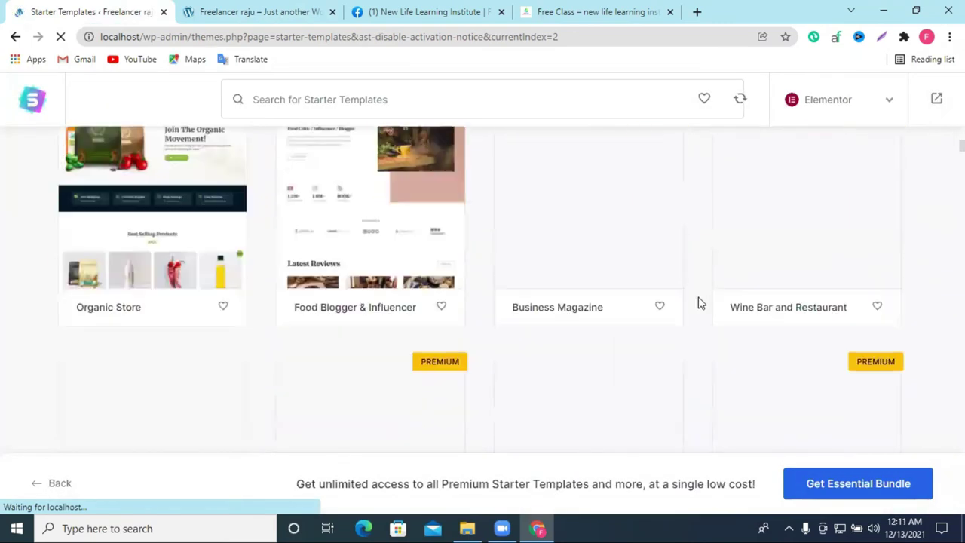
scroll(698, 302, "up", 5)
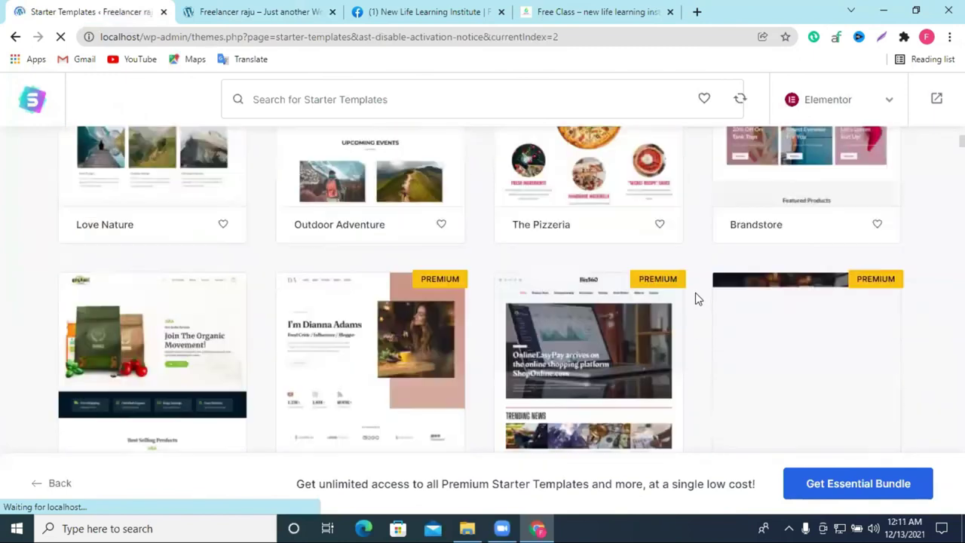
scroll(696, 298, "down", 5)
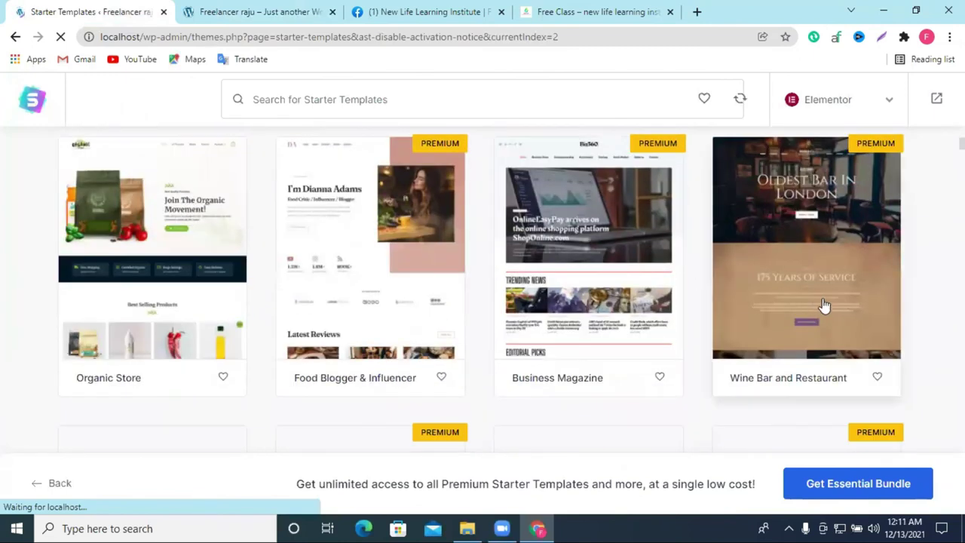
scroll(823, 307, "down", 4)
scroll(822, 306, "down", 4)
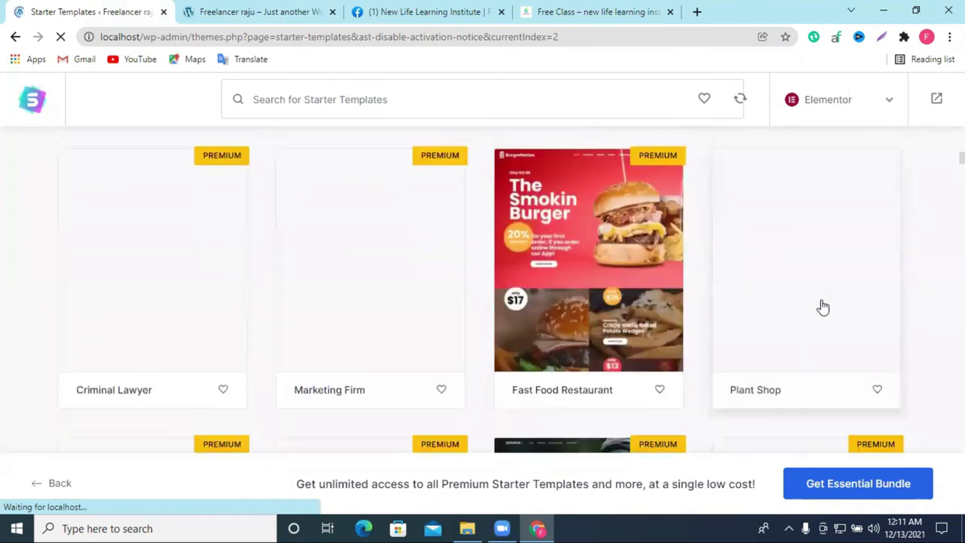
scroll(820, 308, "up", 4)
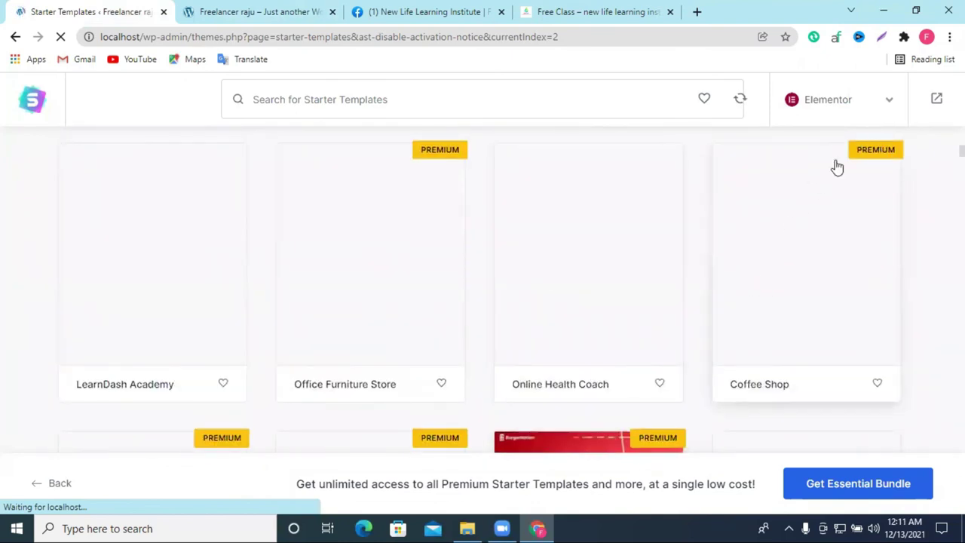
scroll(747, 185, "up", 3)
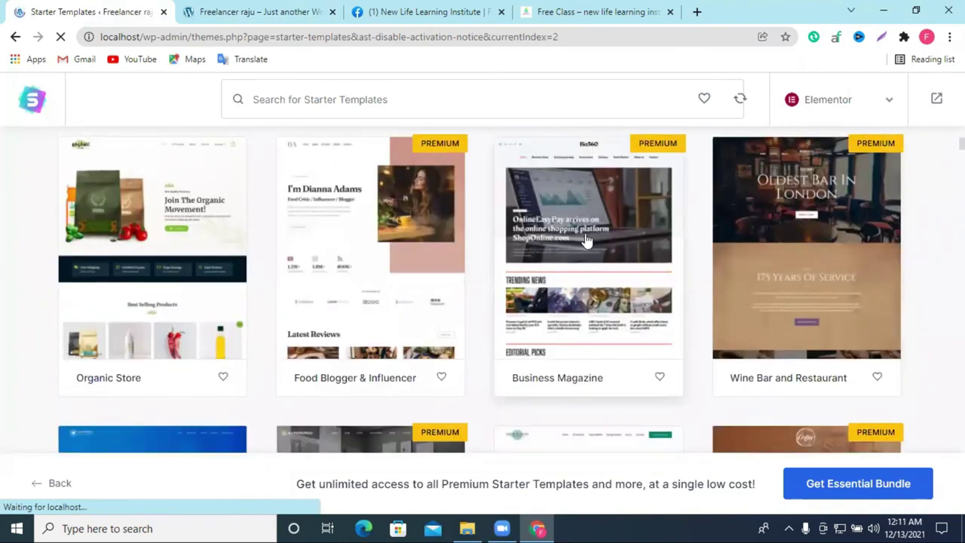
scroll(674, 237, "down", 4)
scroll(673, 236, "down", 4)
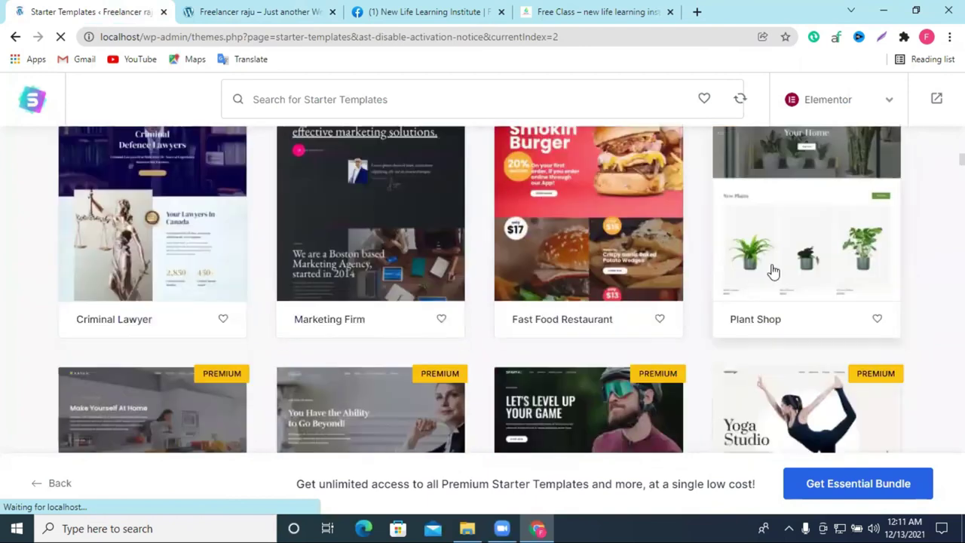
scroll(771, 269, "down", 4)
scroll(774, 272, "down", 5)
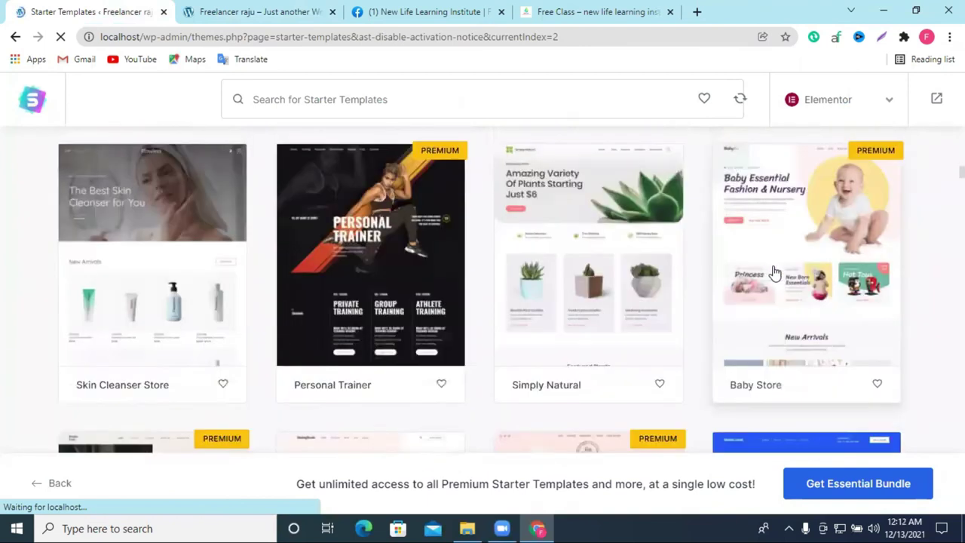
scroll(769, 278, "down", 8)
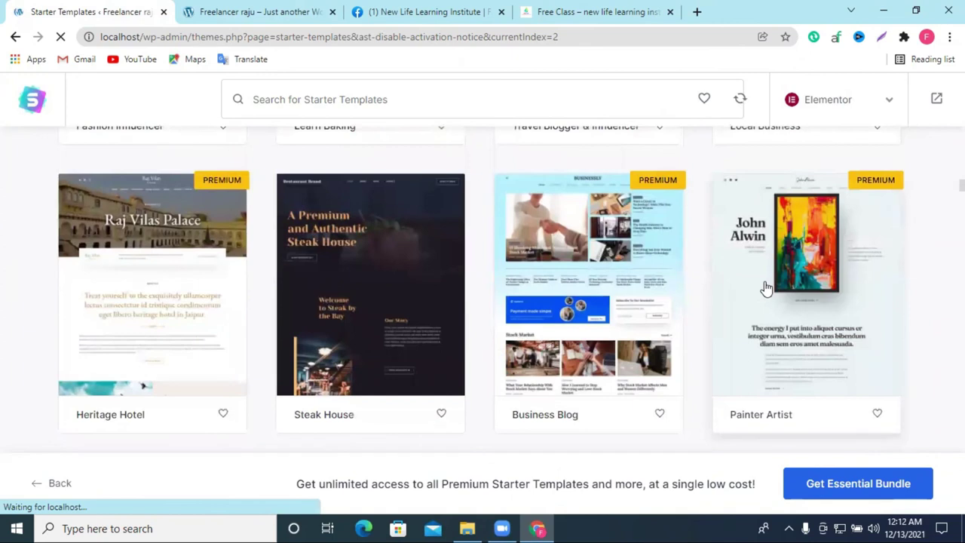
scroll(765, 288, "down", 7)
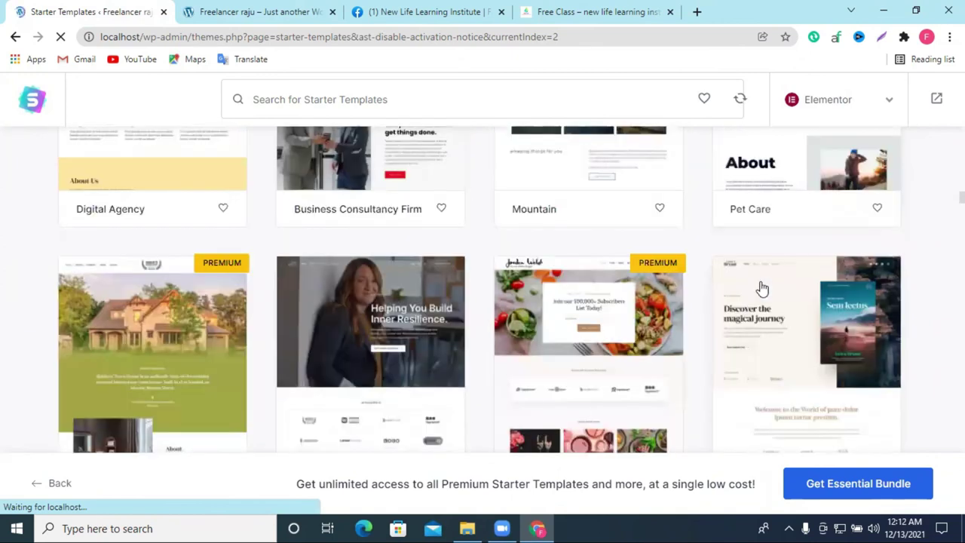
scroll(762, 288, "down", 5)
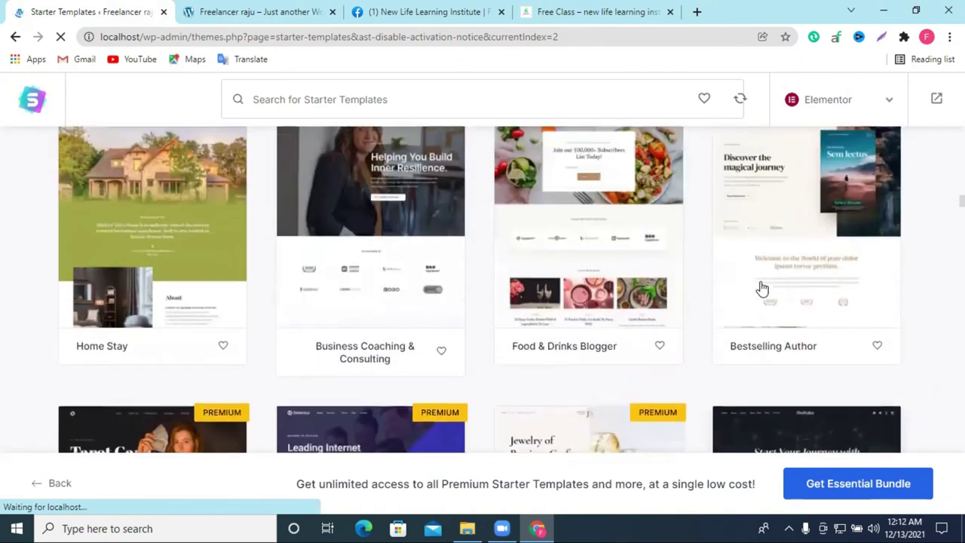
scroll(782, 278, "down", 9)
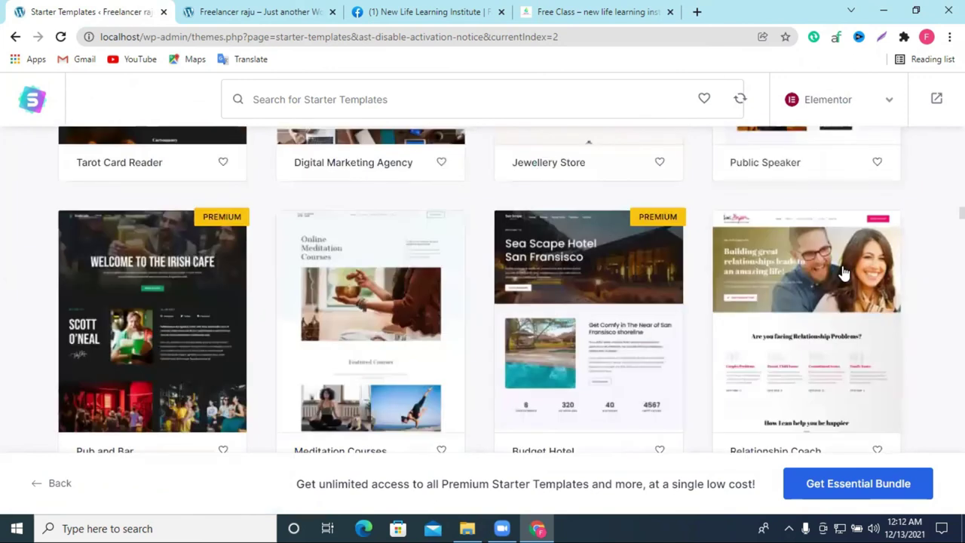
scroll(844, 273, "down", 5)
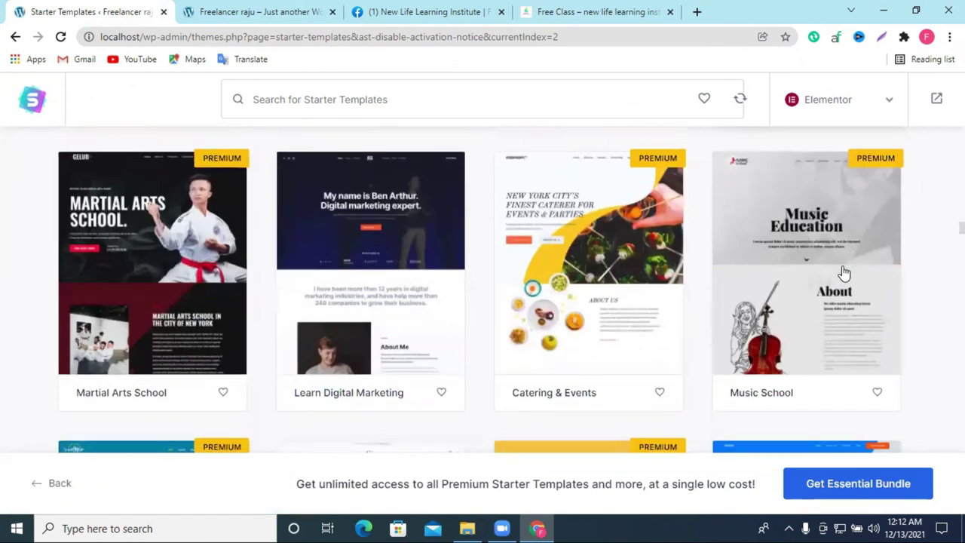
scroll(667, 241, "down", 4)
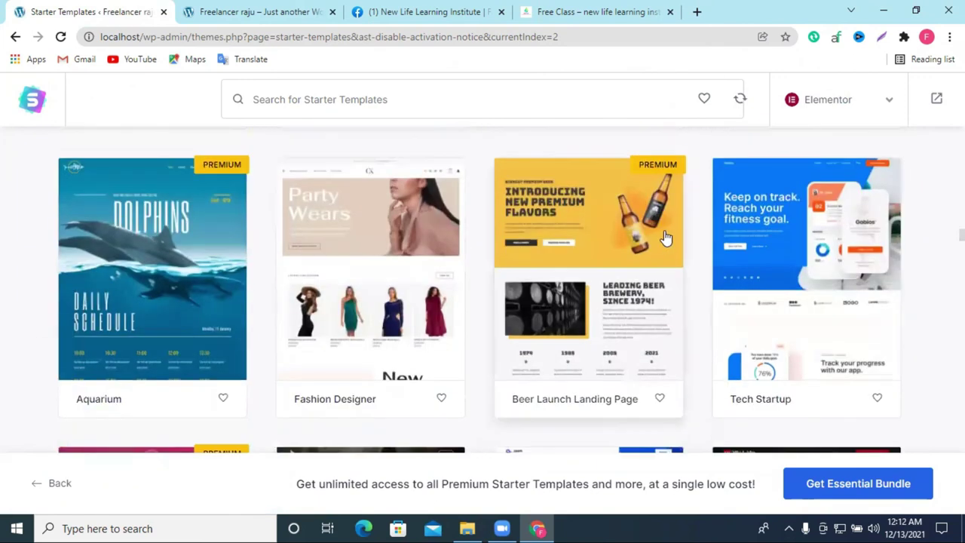
scroll(746, 235, "down", 4)
scroll(746, 235, "down", 8)
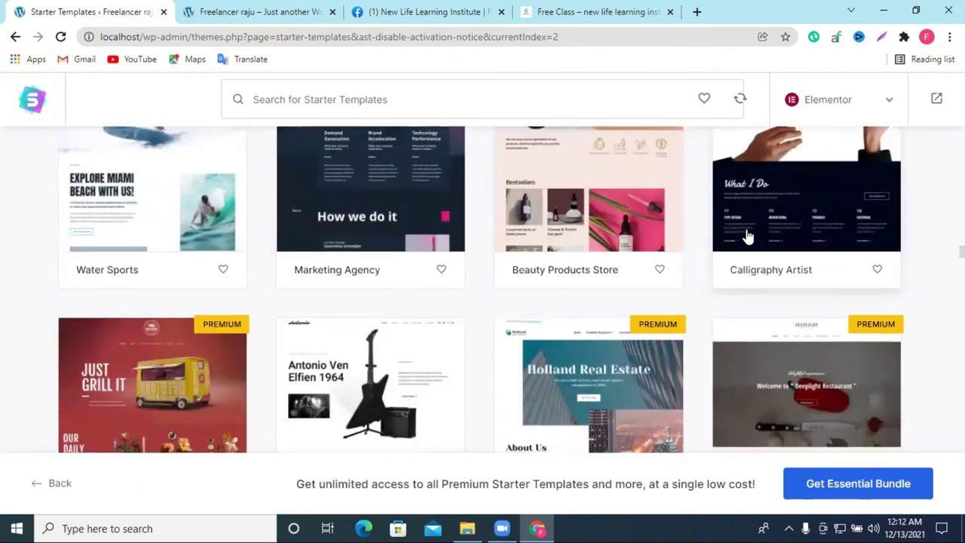
scroll(746, 236, "down", 6)
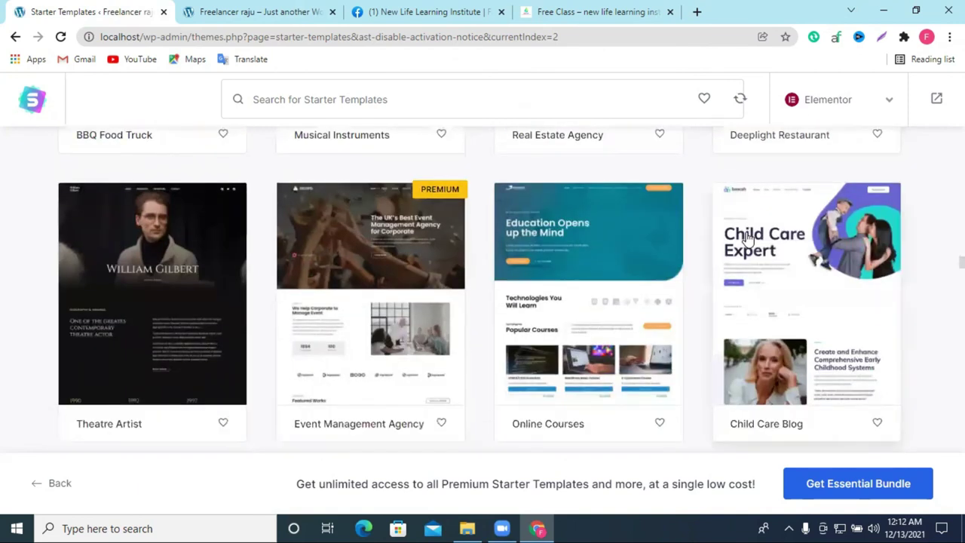
scroll(746, 236, "down", 8)
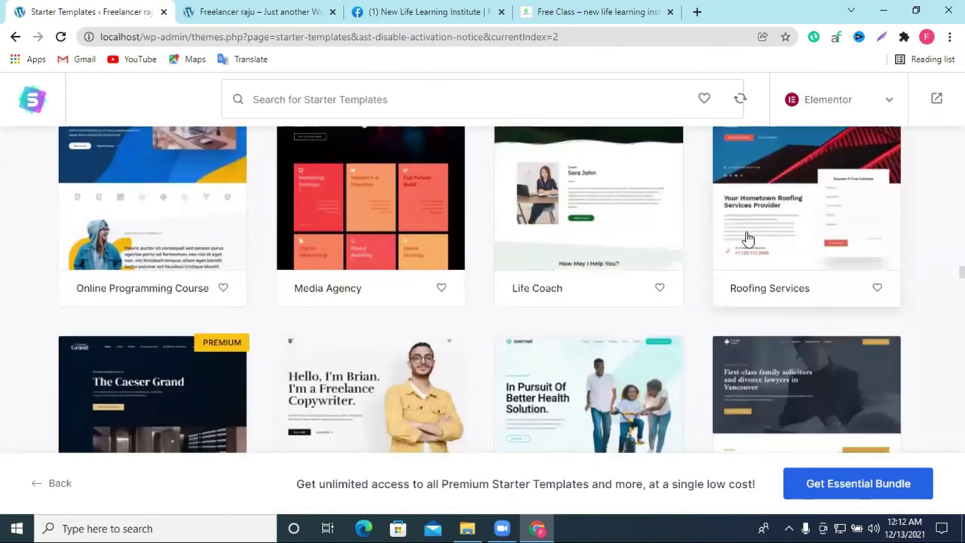
scroll(746, 235, "down", 10)
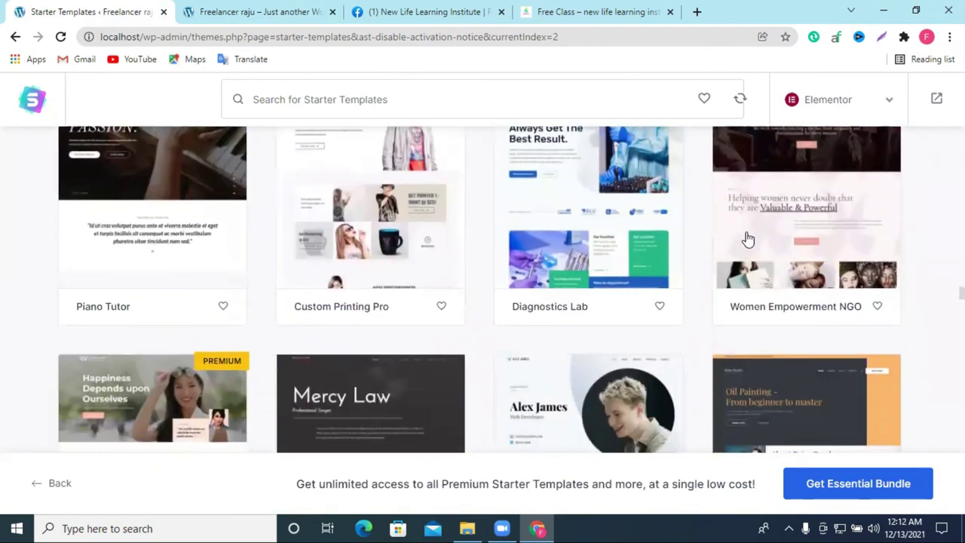
scroll(746, 239, "down", 14)
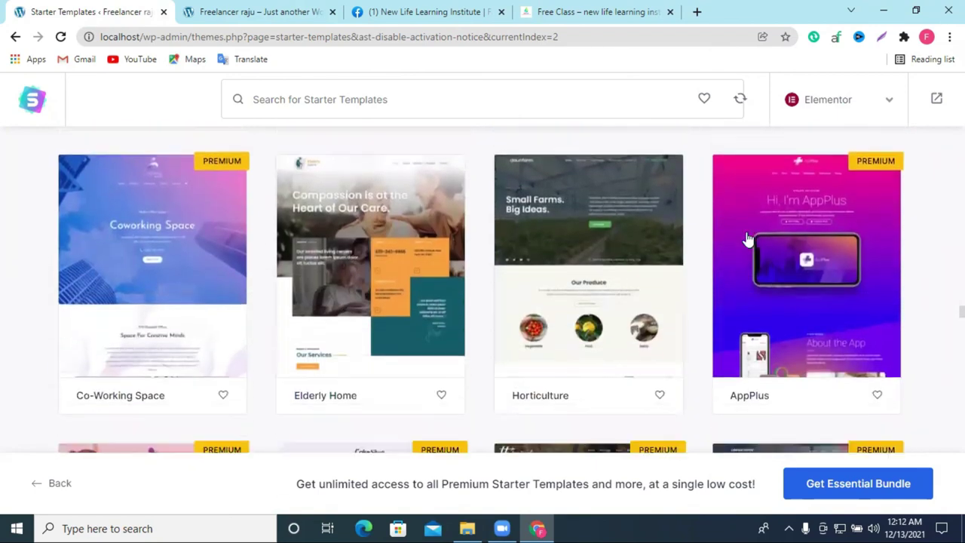
scroll(746, 238, "down", 8)
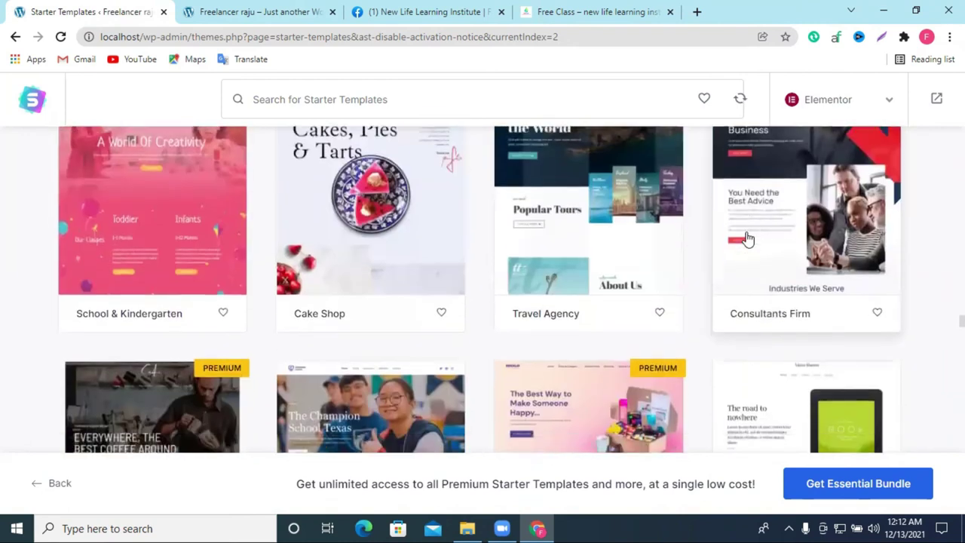
scroll(746, 238, "down", 9)
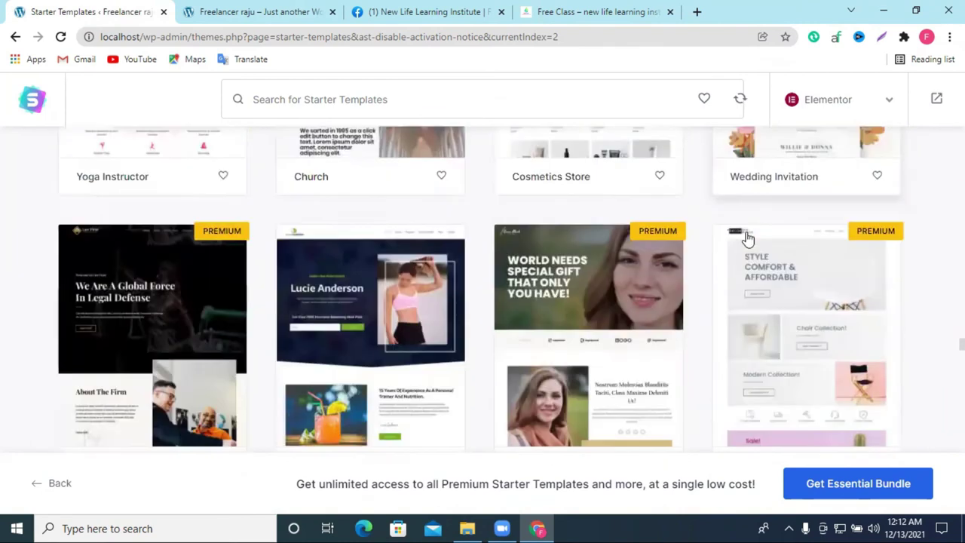
scroll(746, 239, "down", 3)
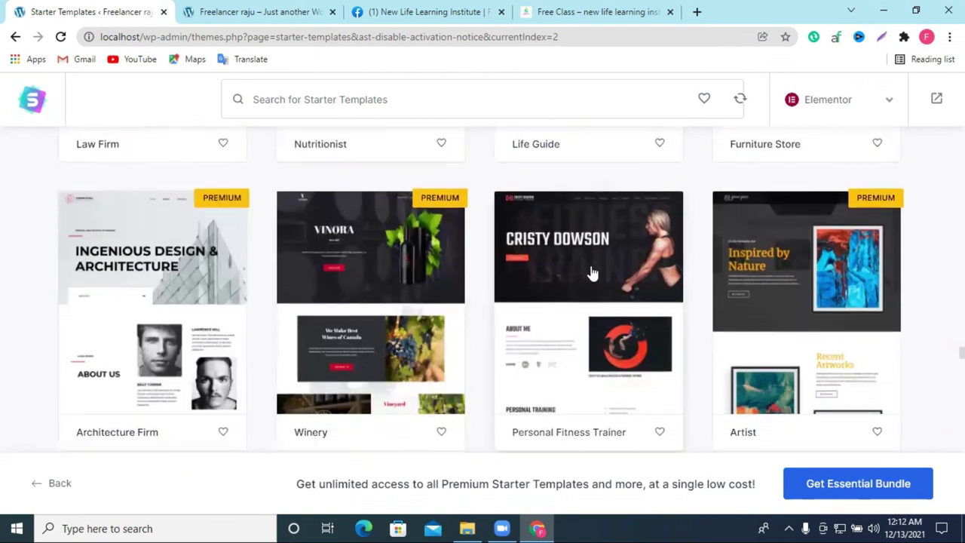
left_click(581, 254)
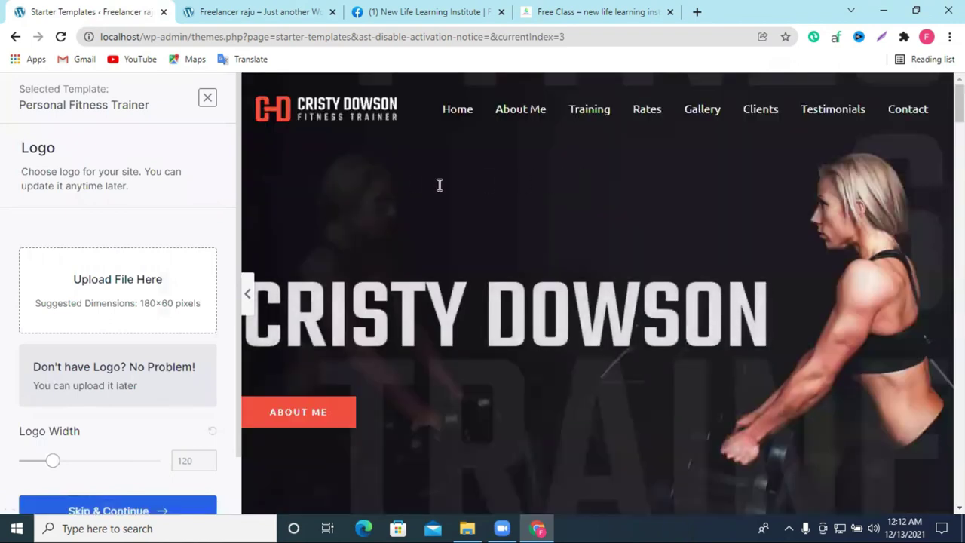
Step: Skip the site logo and keep the template's default colour palette and fonts
scroll(440, 185, "down", 4)
scroll(658, 170, "up", 4)
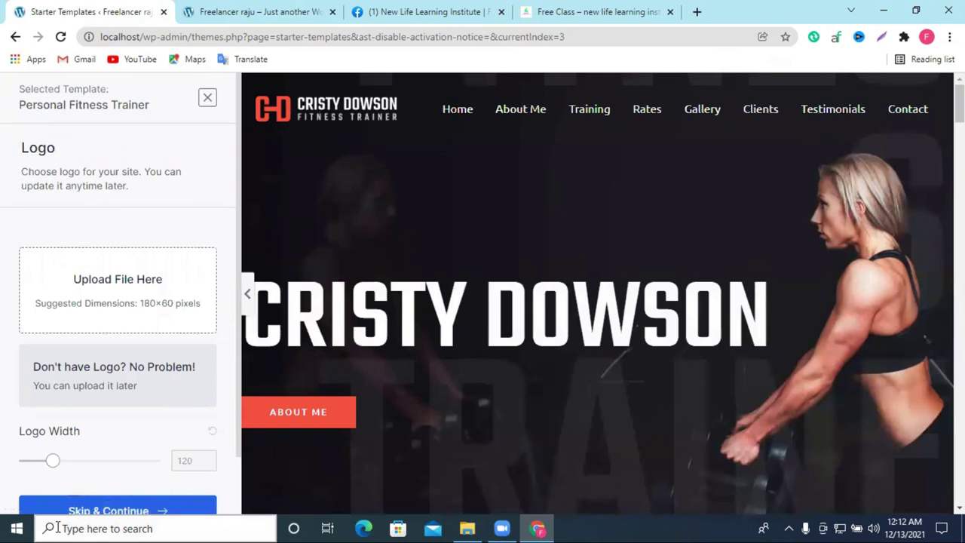
left_click(96, 511)
scroll(113, 453, "down", 3)
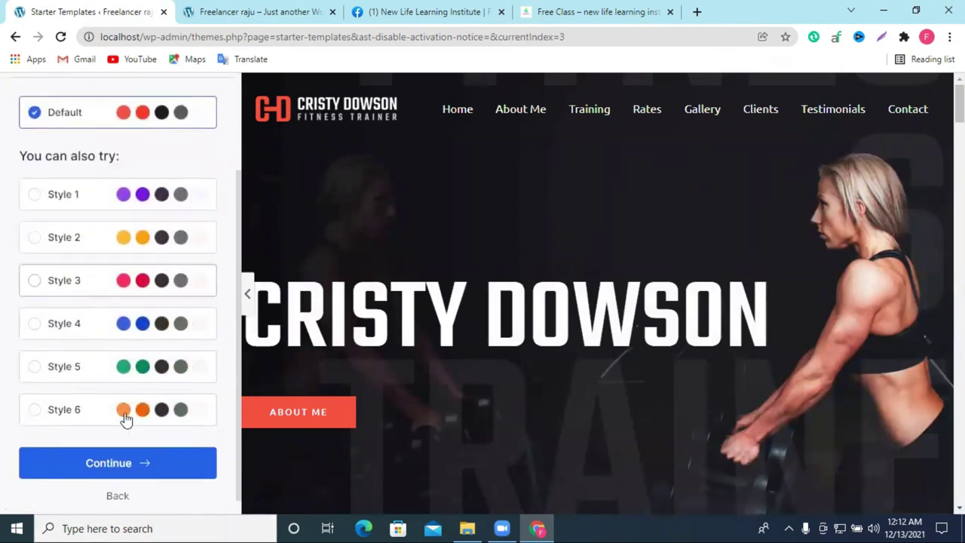
left_click(99, 453)
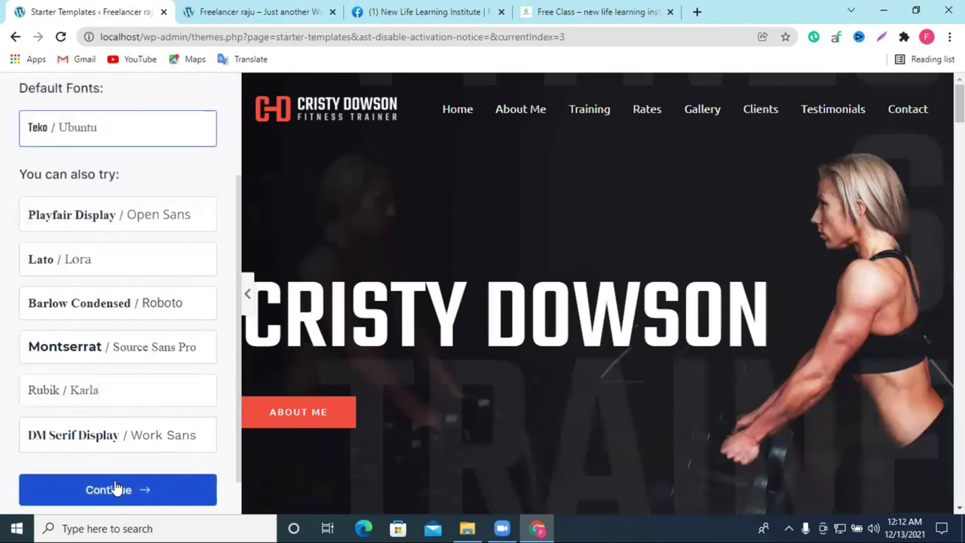
left_click(113, 483)
scroll(357, 355, "down", 1)
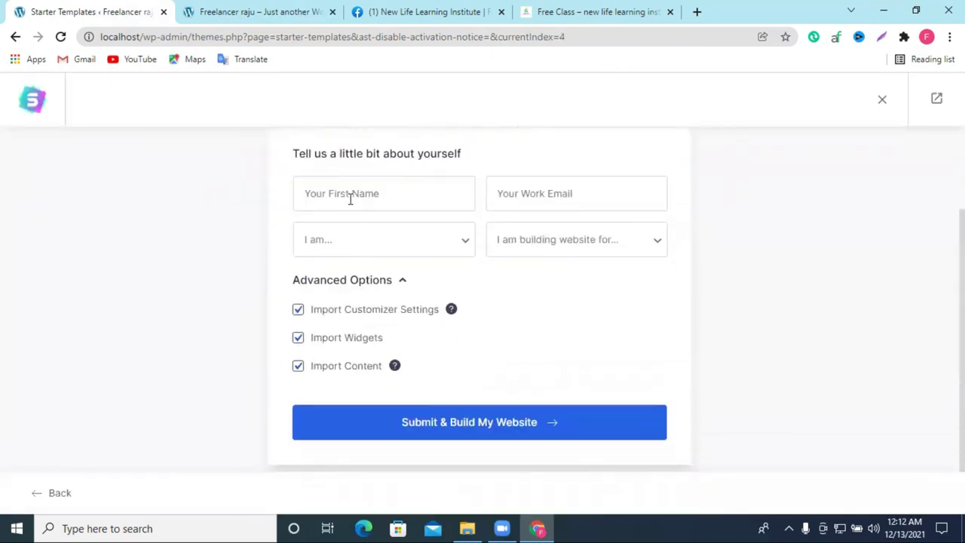